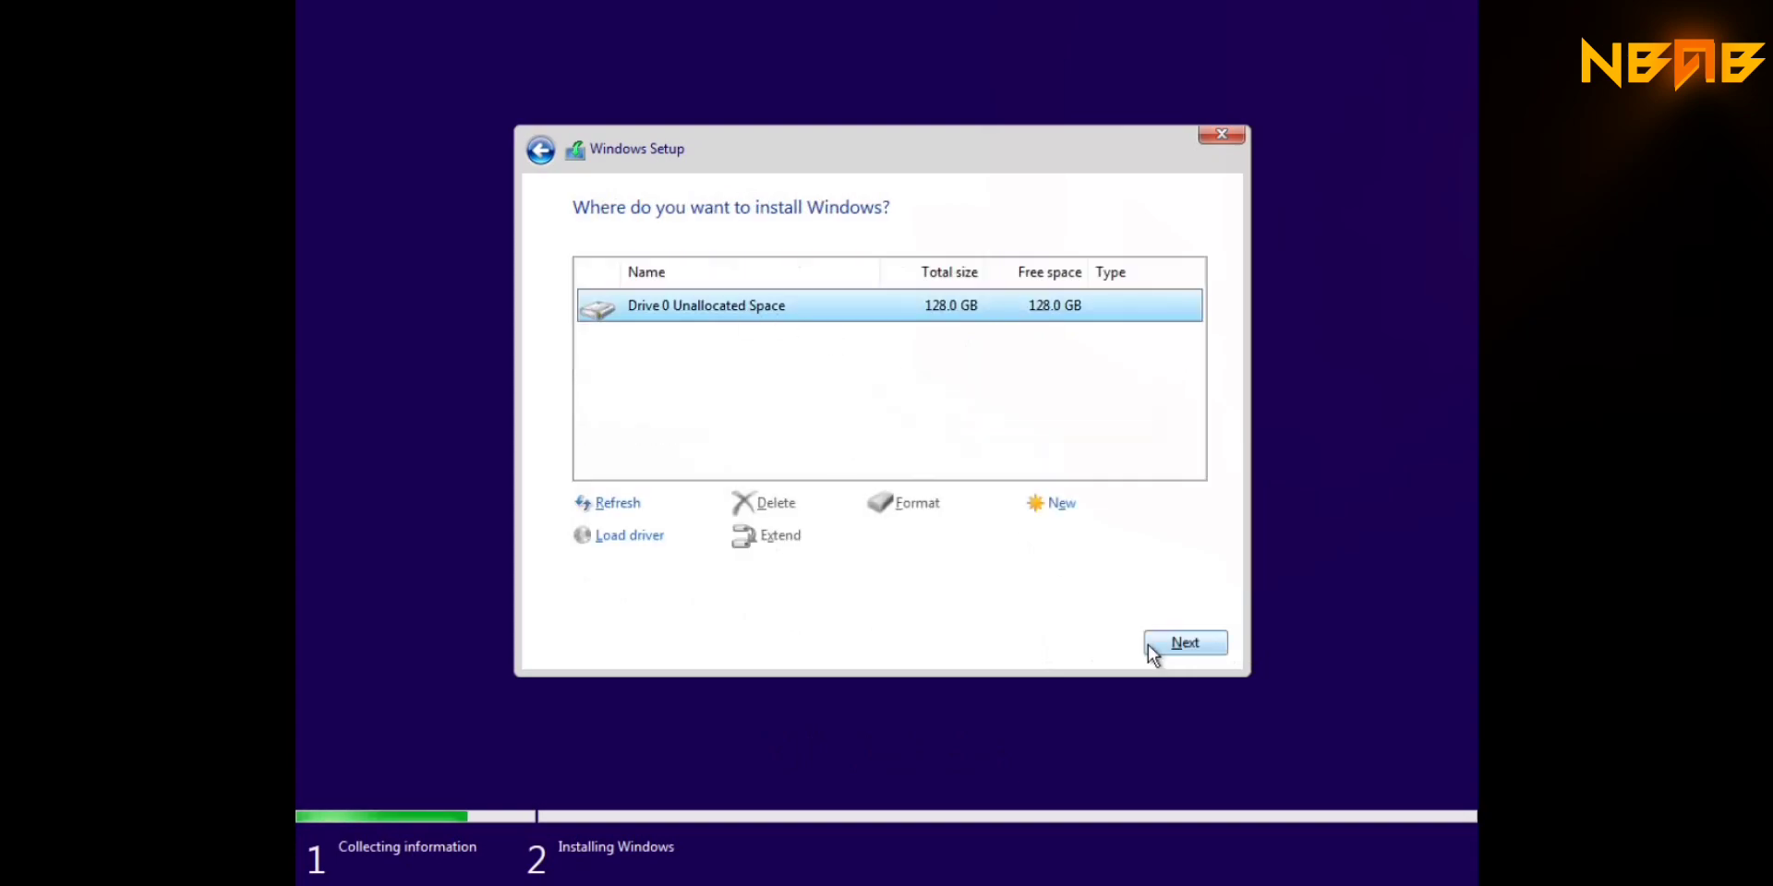
- Install Windows on the unallocated space of Drive 0 and allow the PC to be discoverable on the network
left_click(1166, 645)
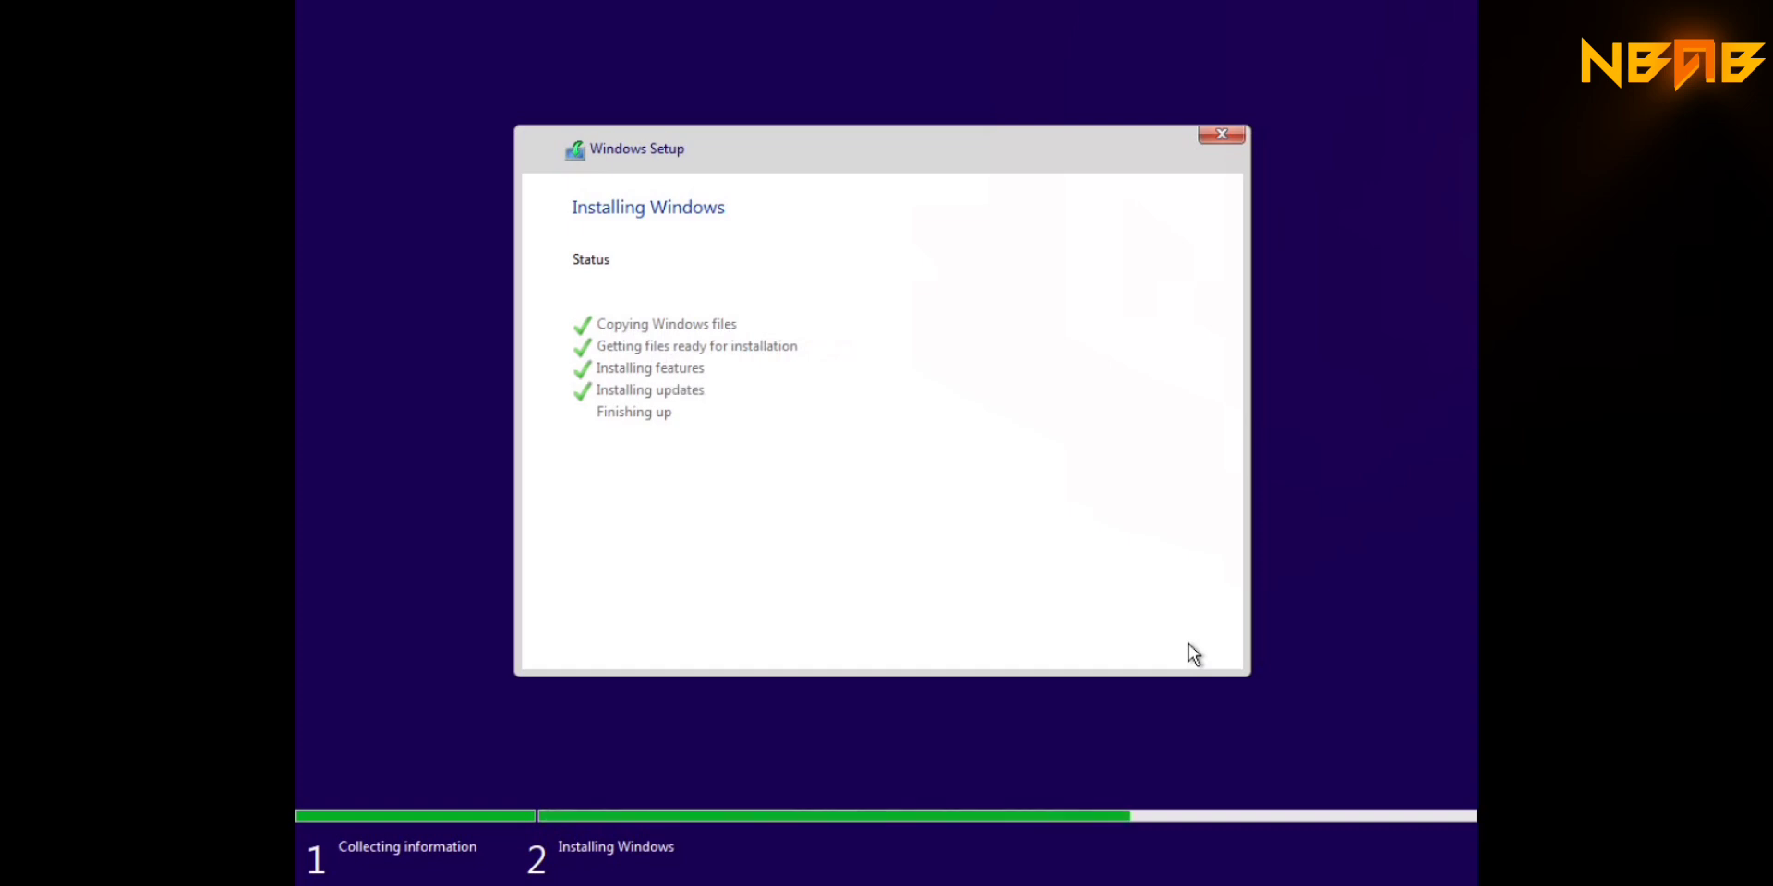
left_click(1191, 650)
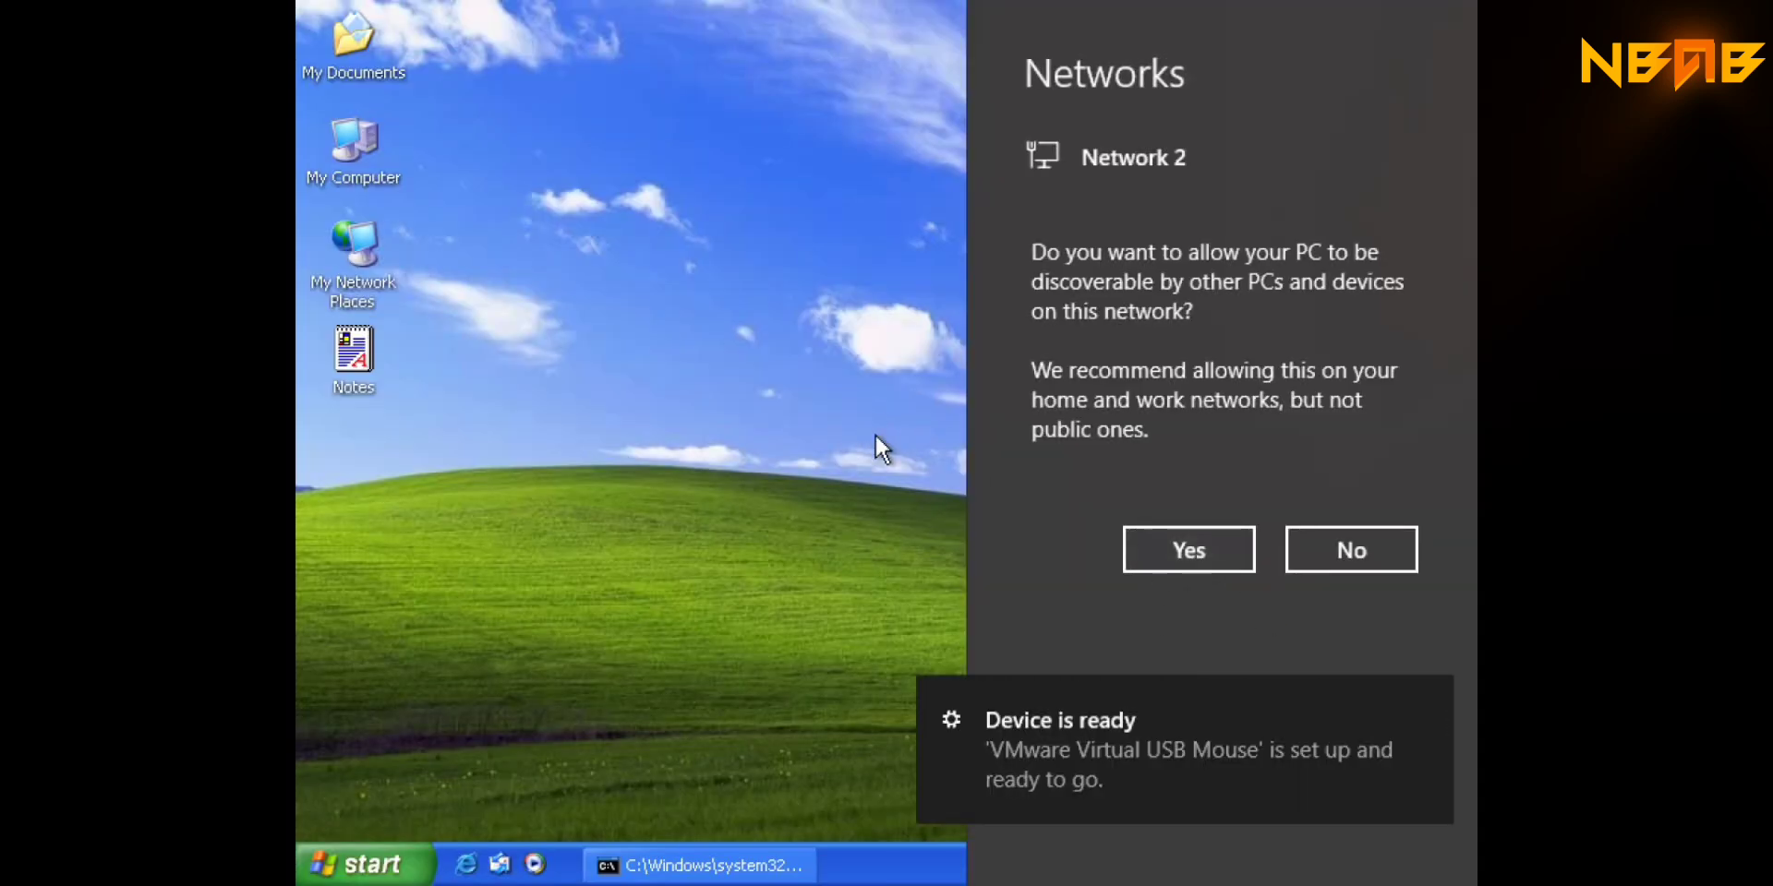
left_click(1194, 552)
- Start the VMware Tools installation in Exclusive mode and launch its setup wizard from My Computer
left_click(312, 13)
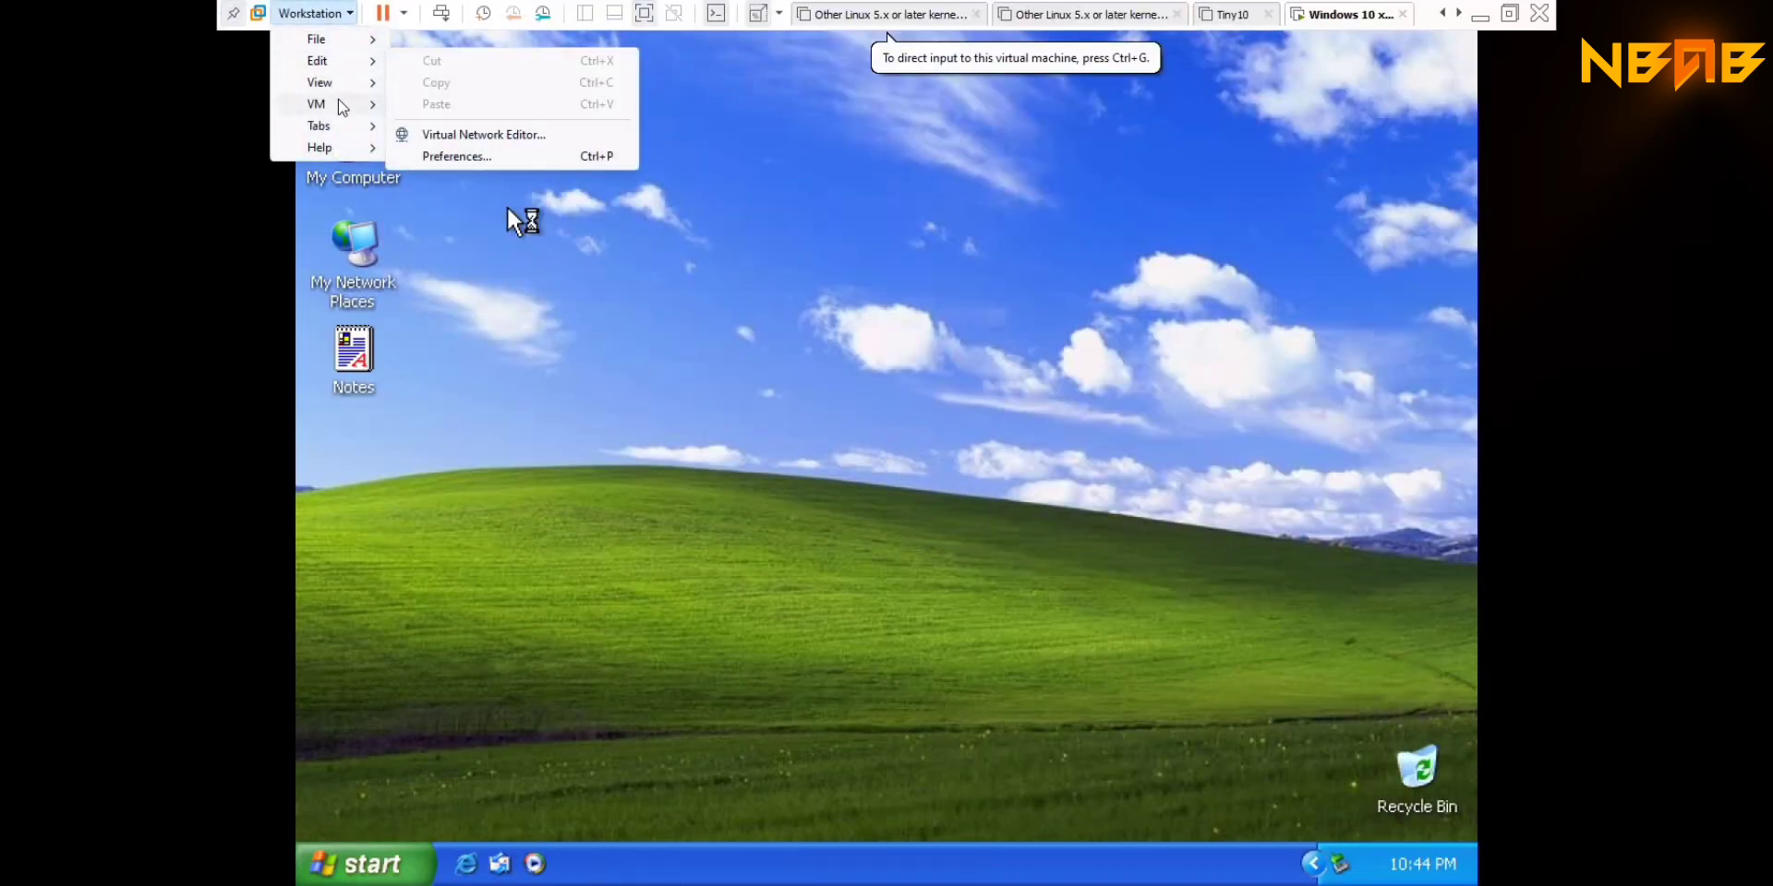
left_click(483, 297)
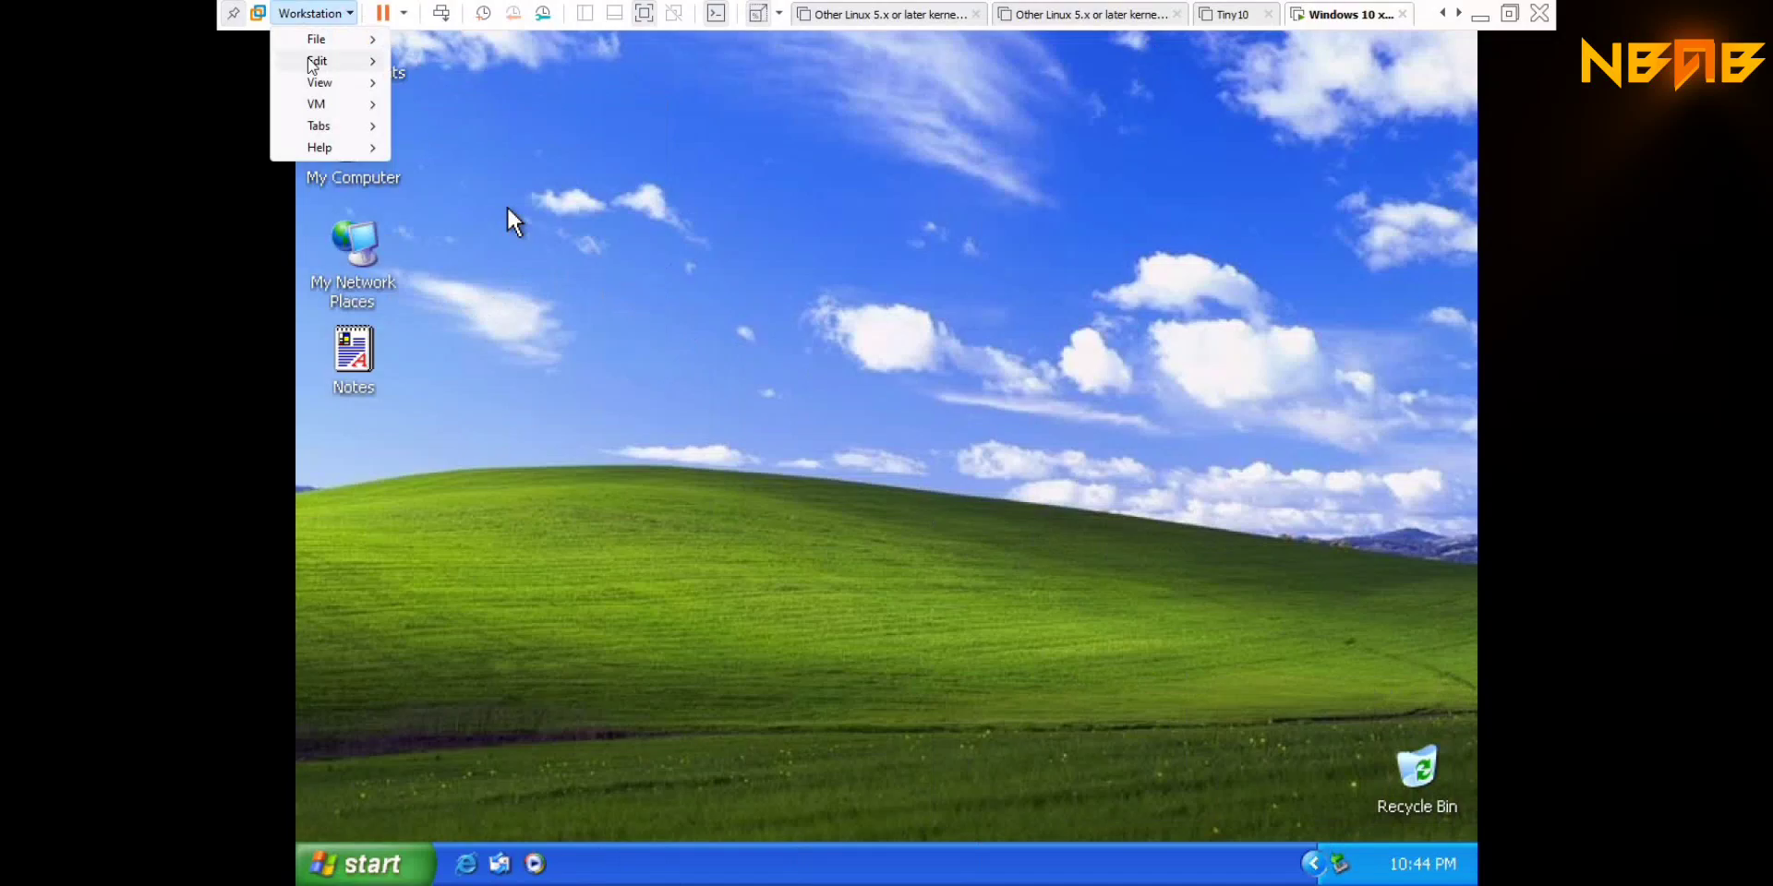
left_click(483, 297)
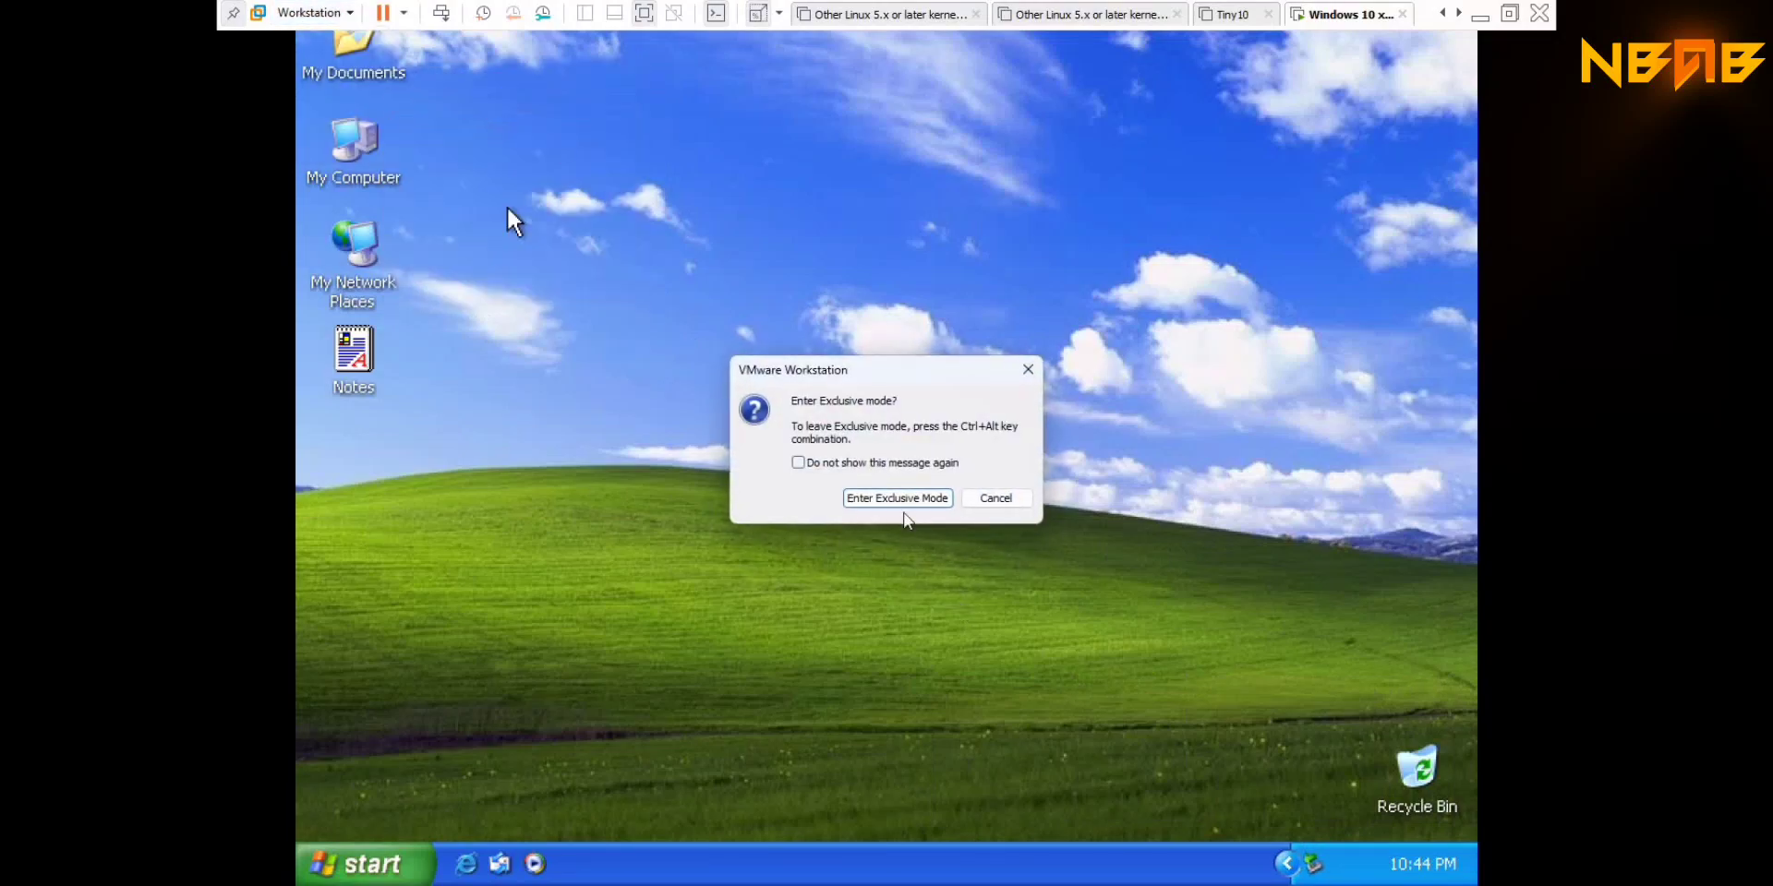
left_click(898, 500)
double_click(354, 143)
left_click(921, 536)
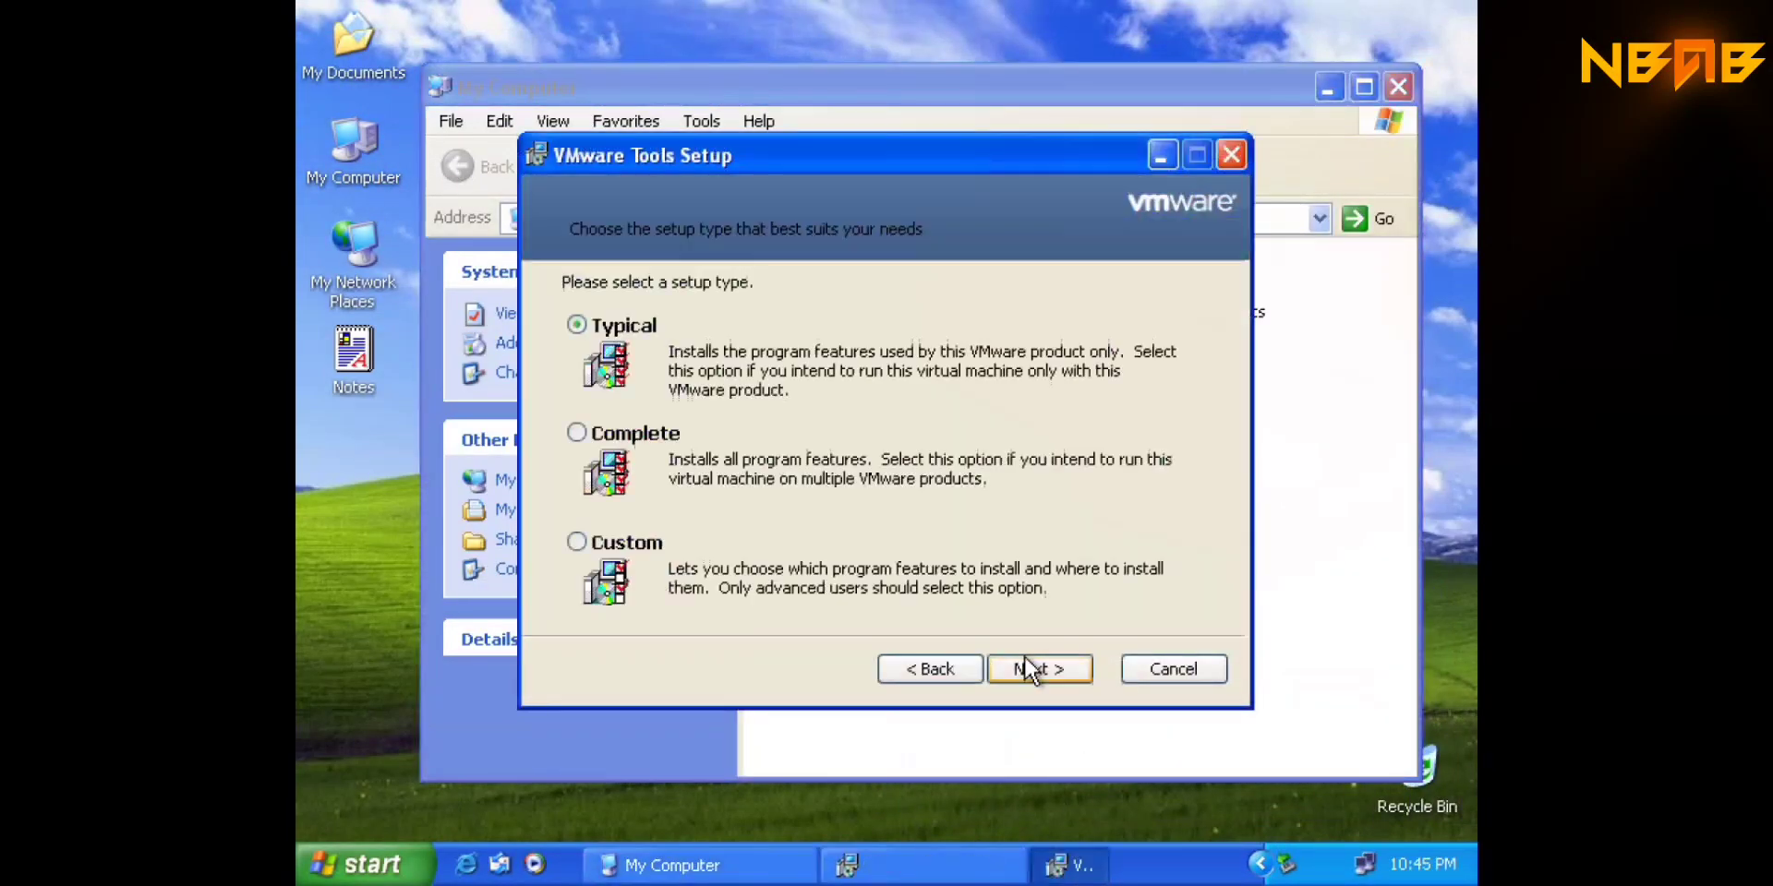
- Install VMware Tools with the Typical setup type, finish the wizard and restart the virtual machine
left_click(1023, 665)
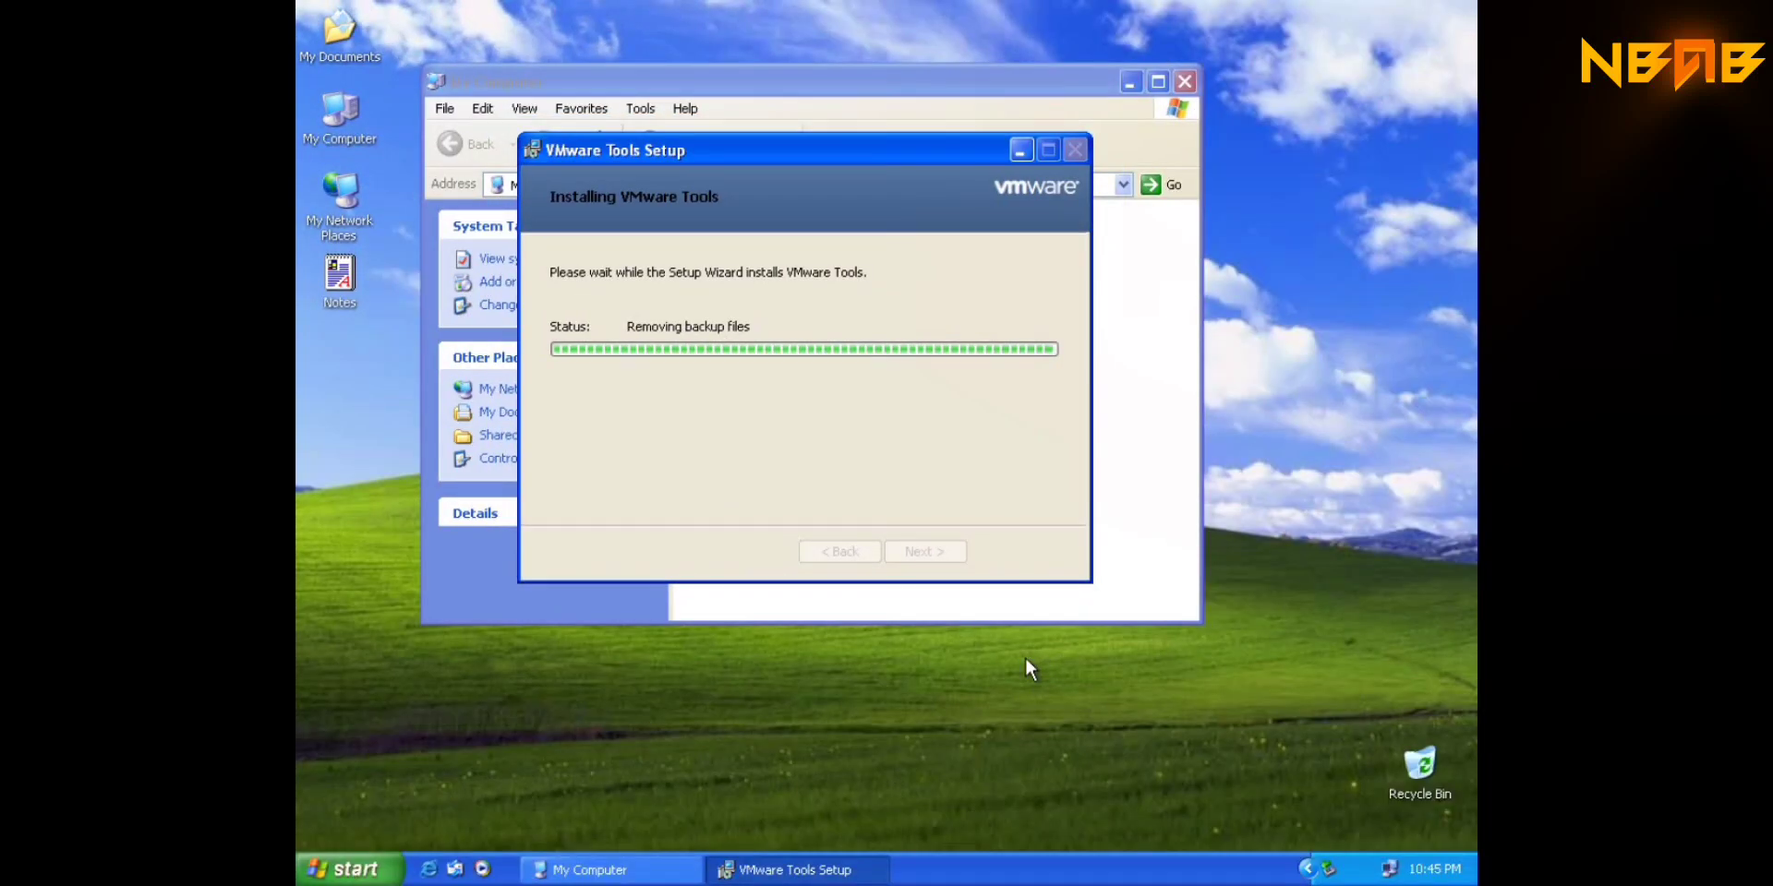
left_click(940, 552)
left_click(798, 497)
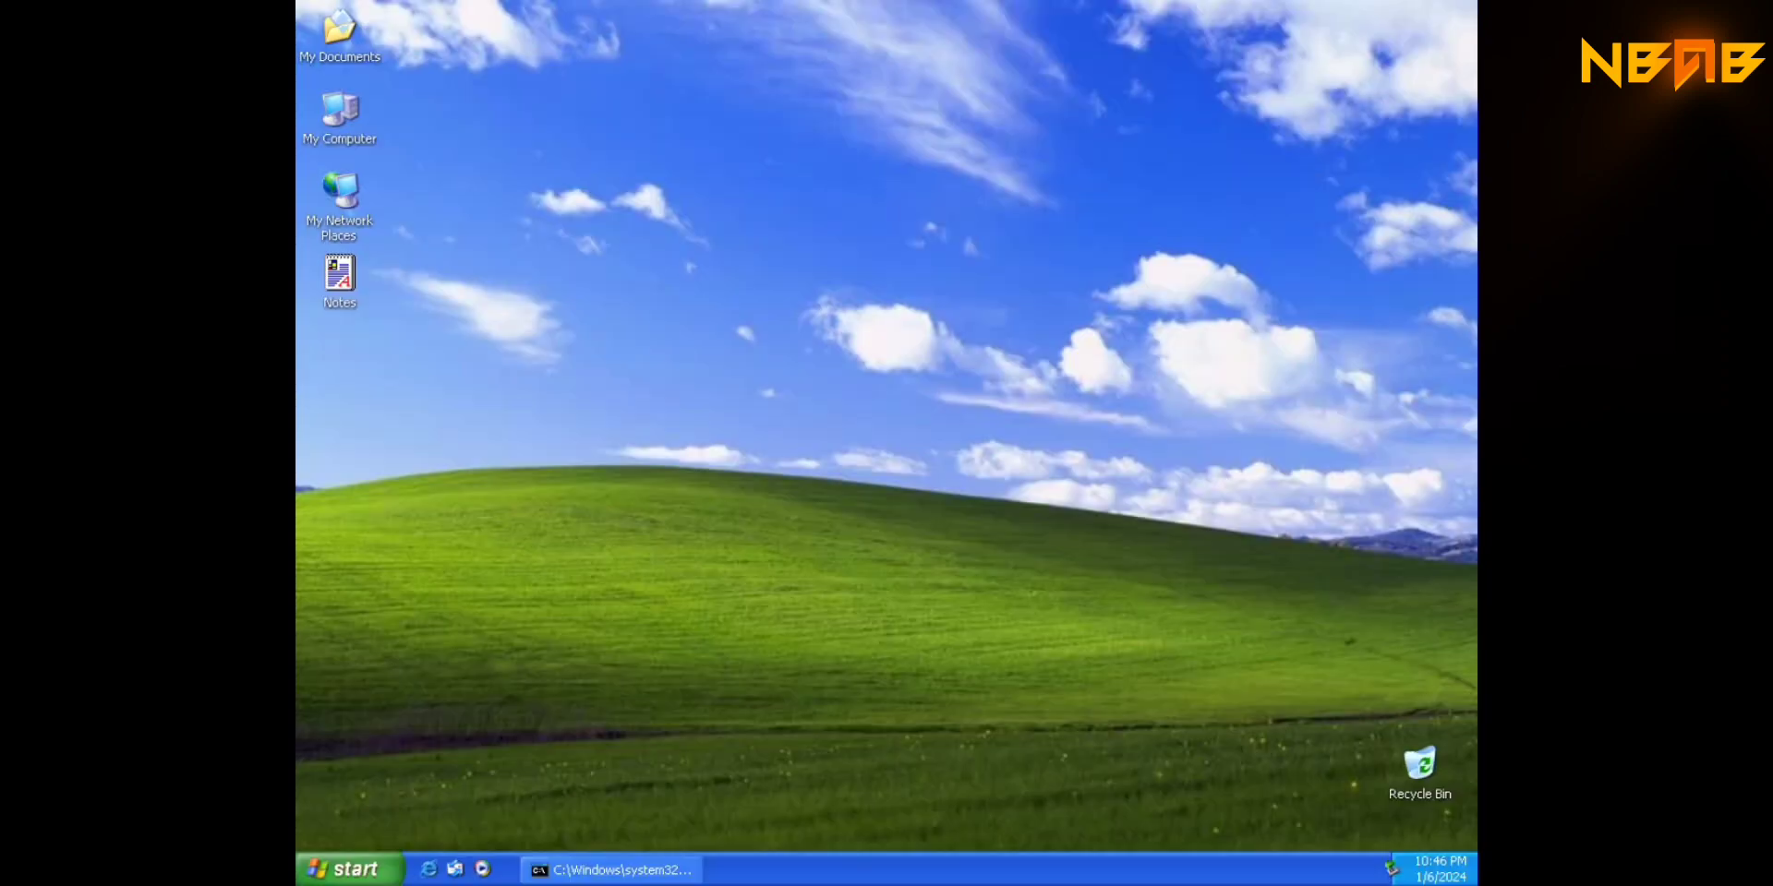
- Set the screen area to 1366x768 pixels in the display properties
right_click(724, 226)
left_click(738, 397)
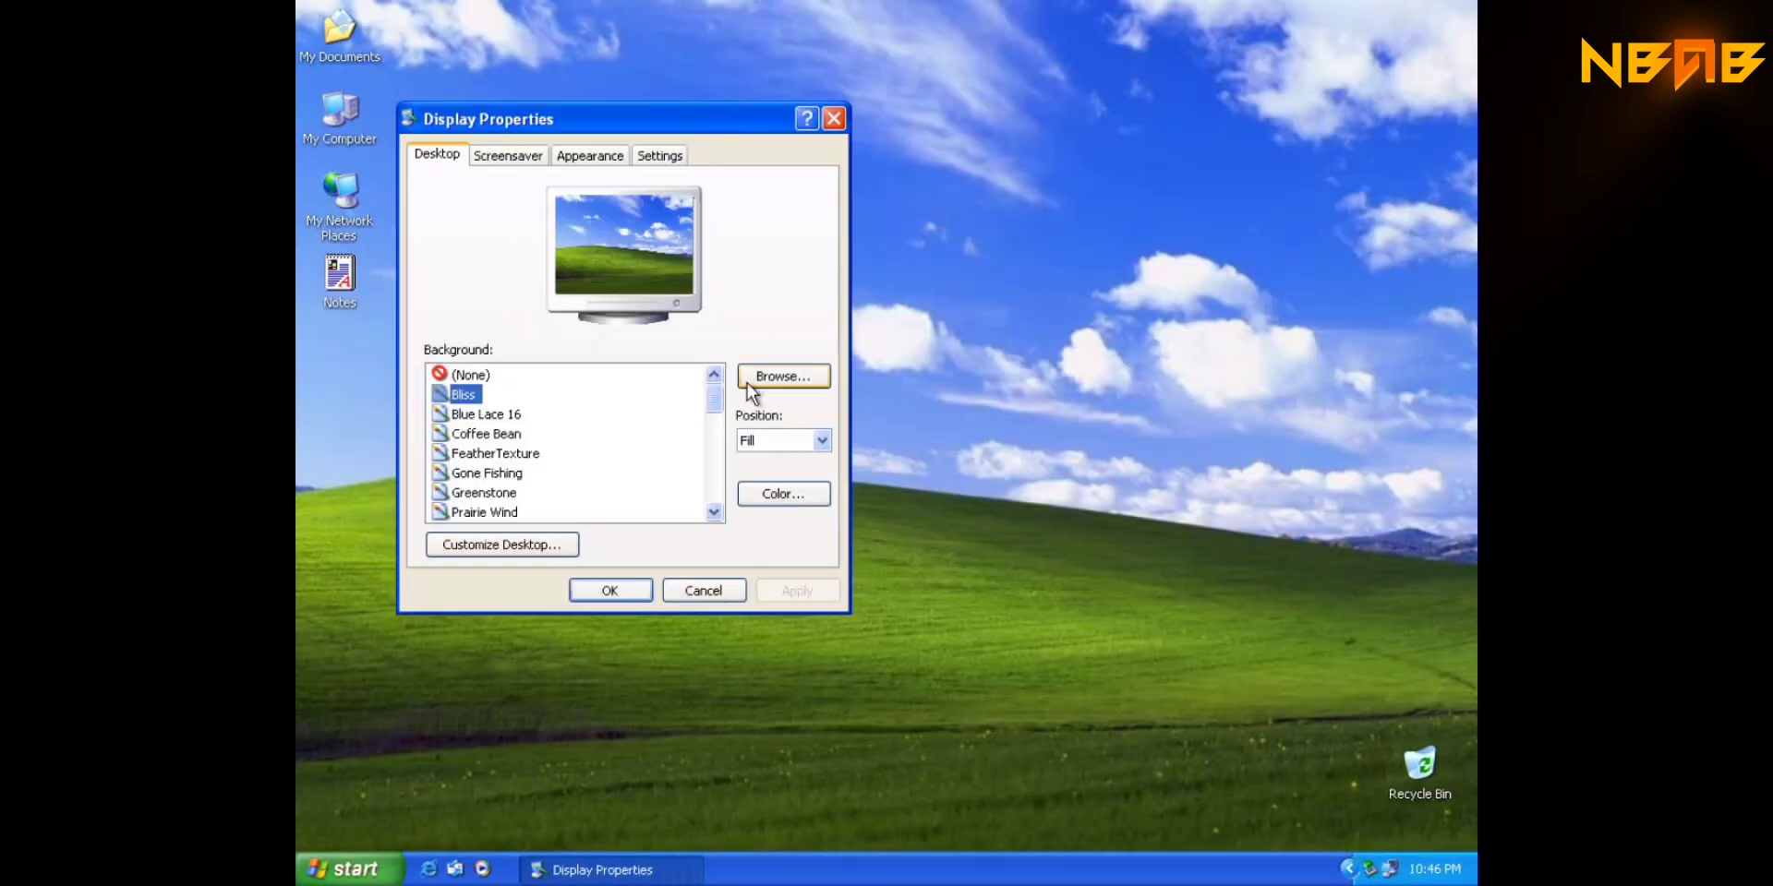
left_click(660, 154)
left_click_drag(509, 444, 554, 495)
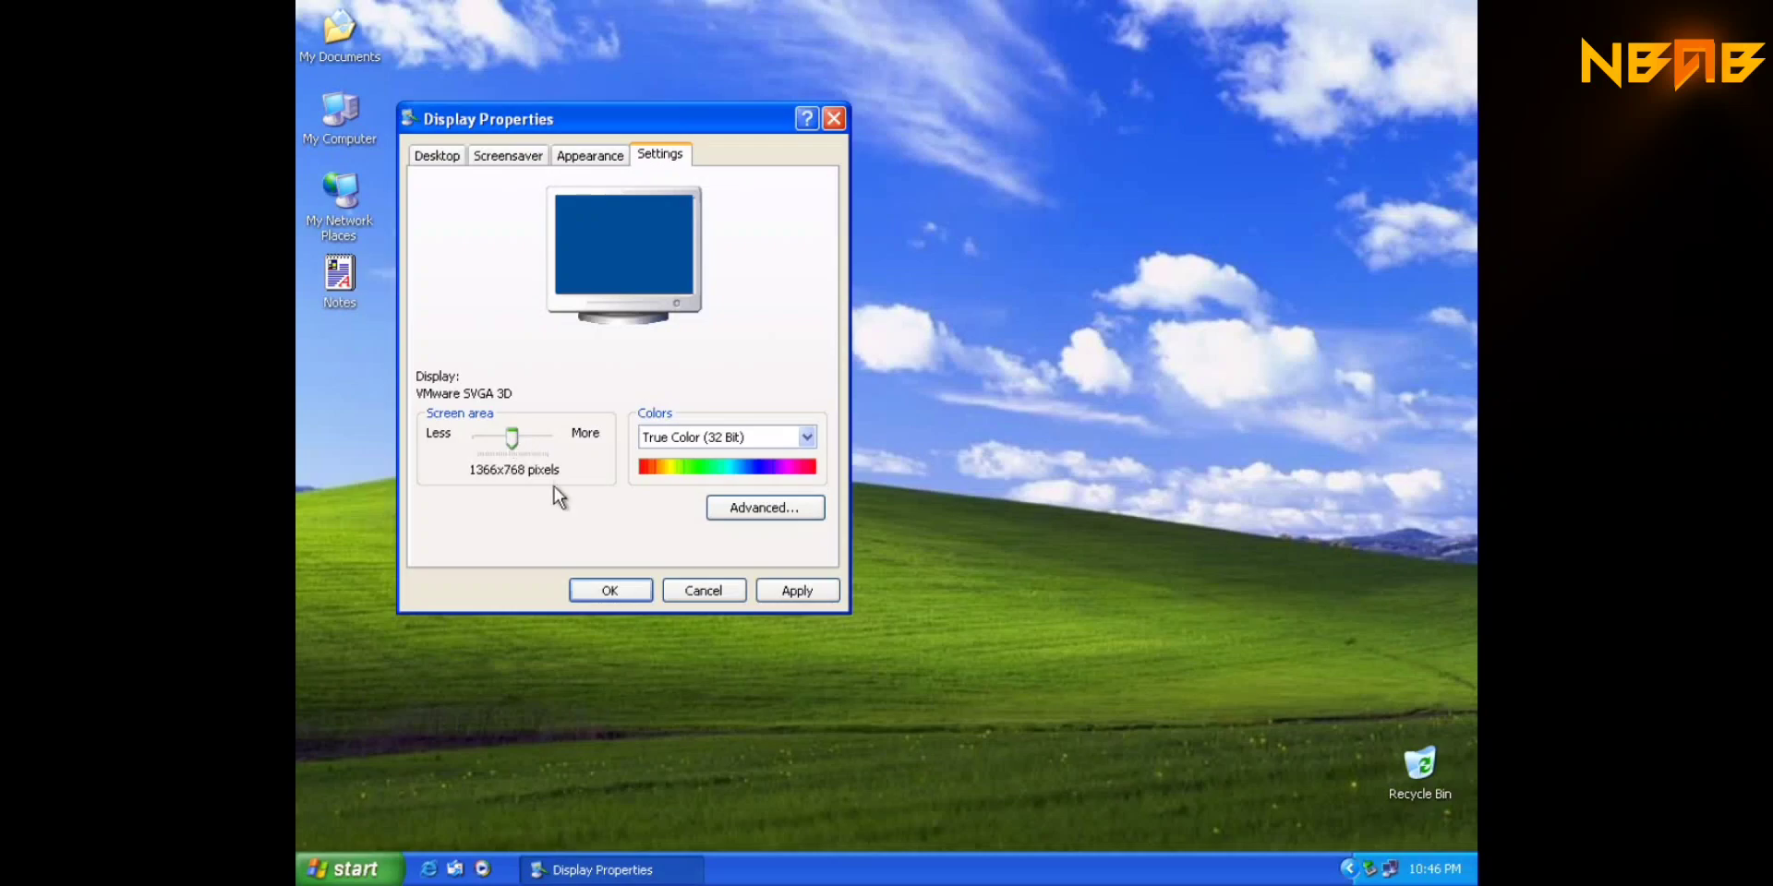
left_click(425, 592)
- Examine the desktop's icon view options and the Accessories, Games and Startup program groups
right_click(791, 287)
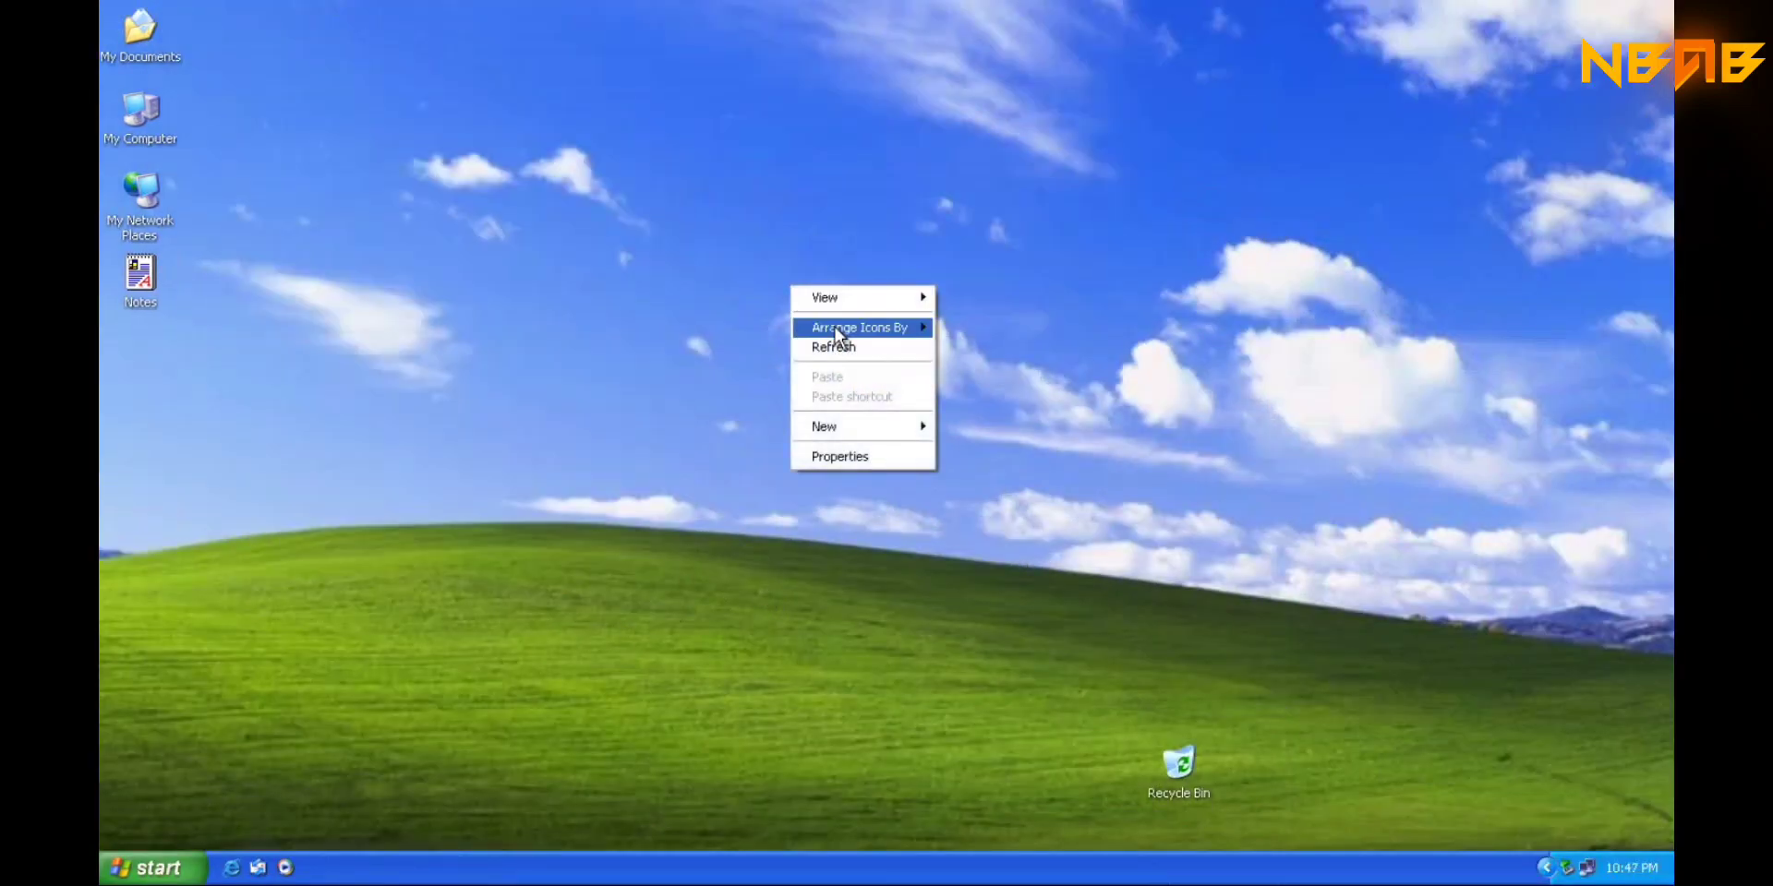
mouse_move(844, 308)
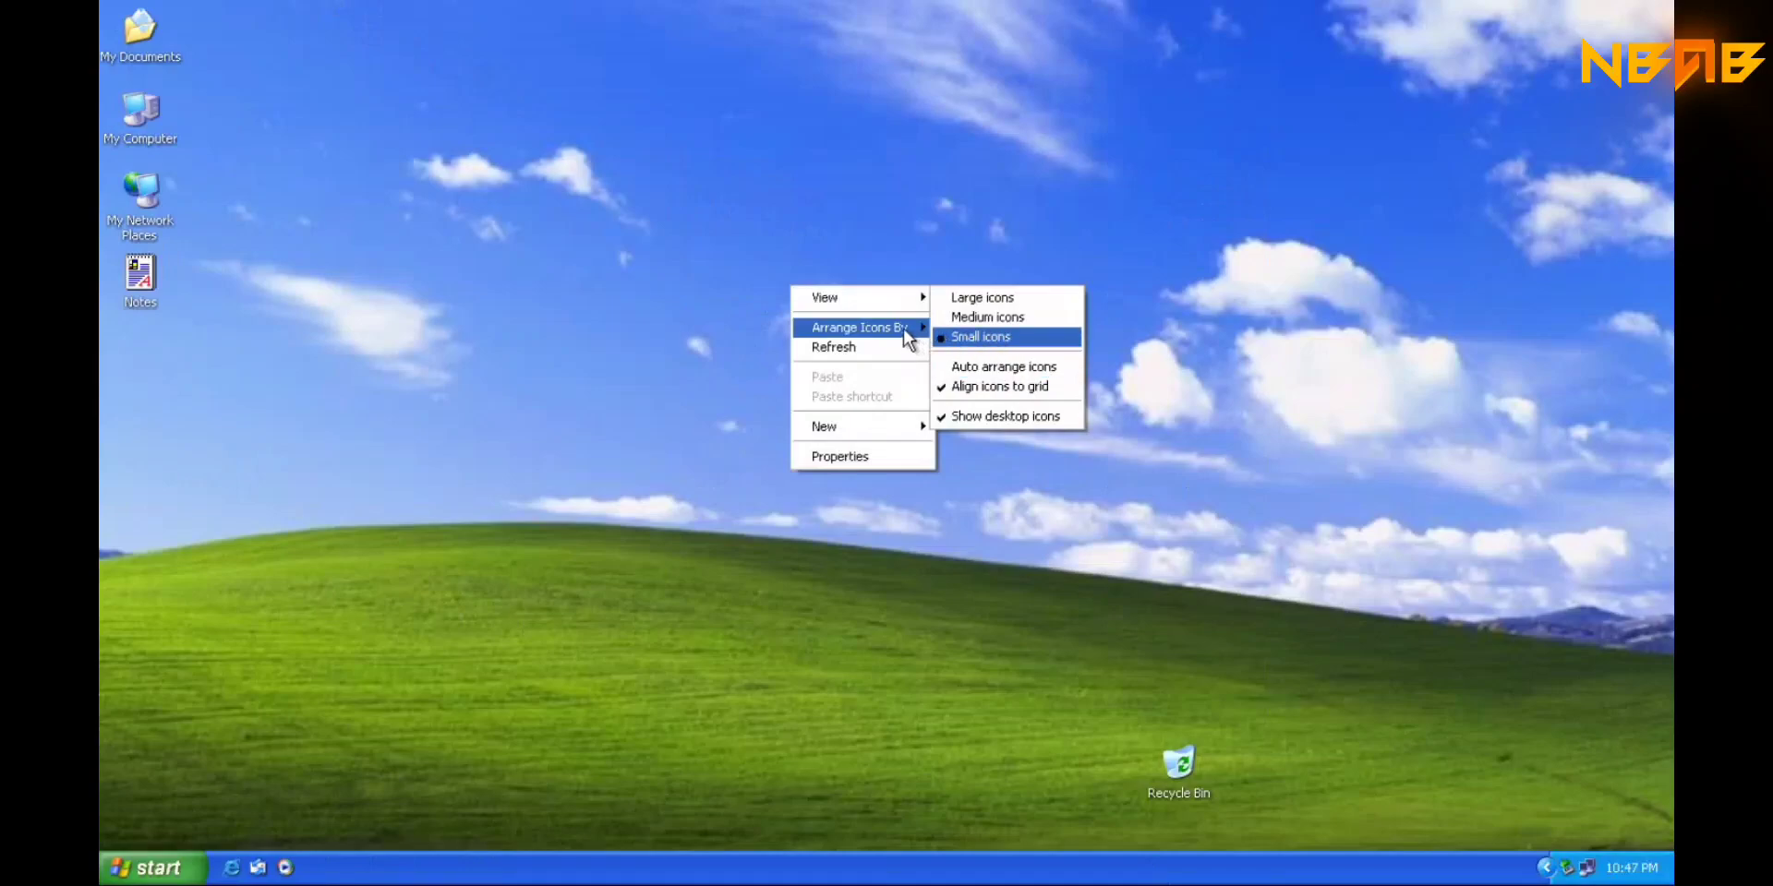
left_click(635, 429)
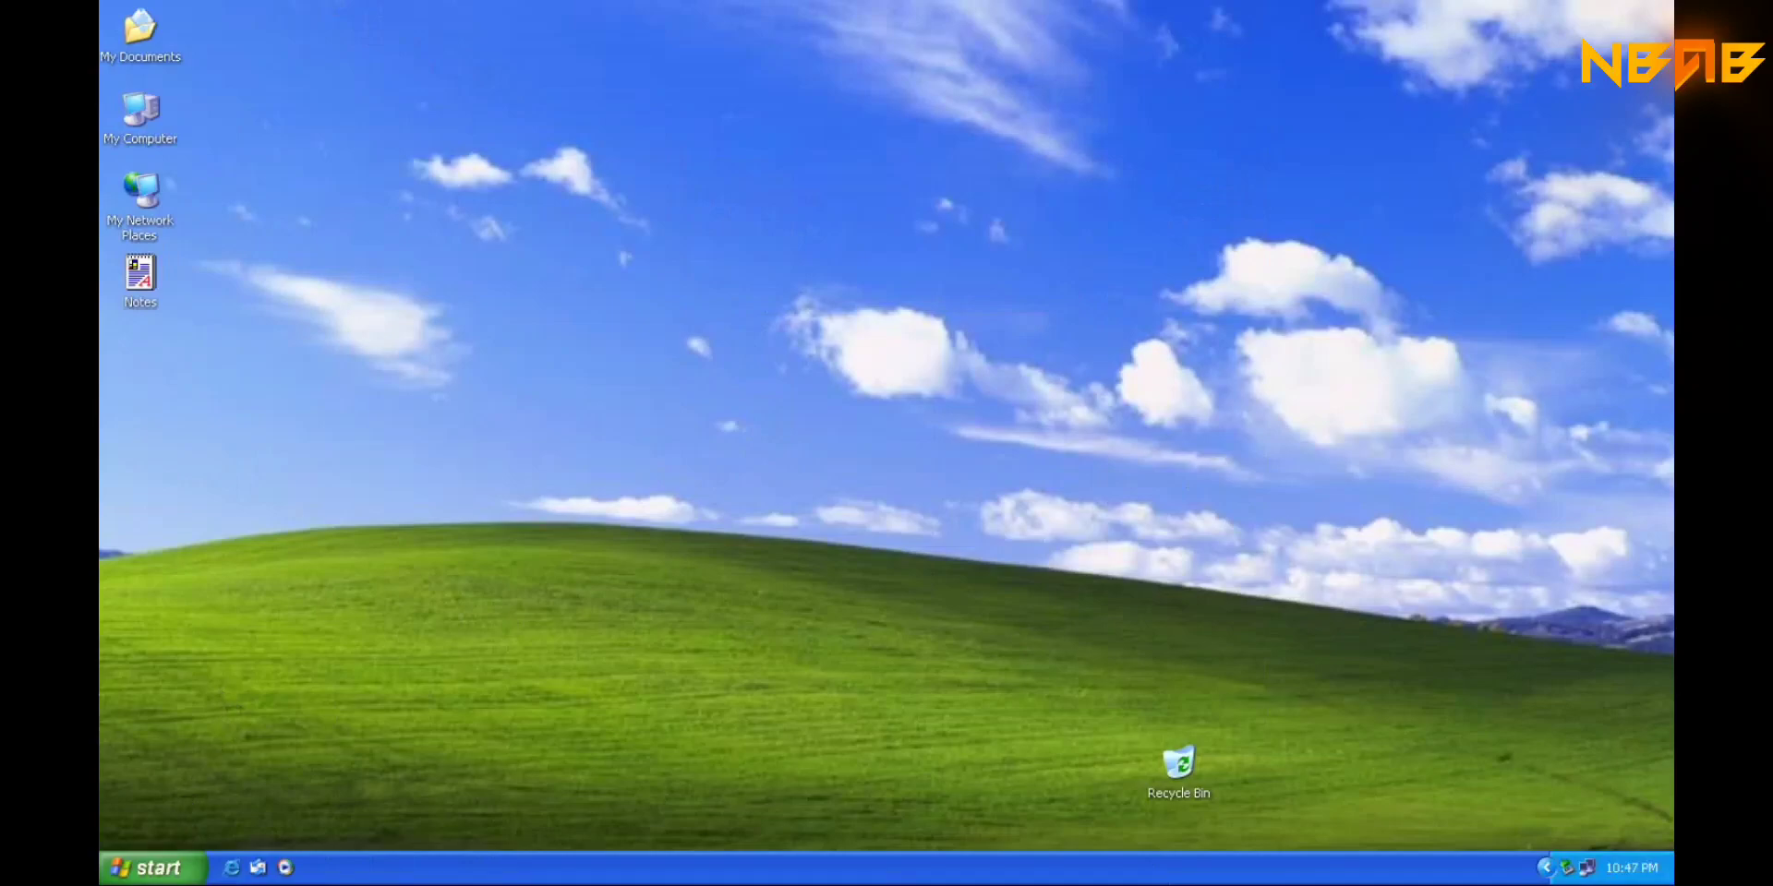
left_click(152, 868)
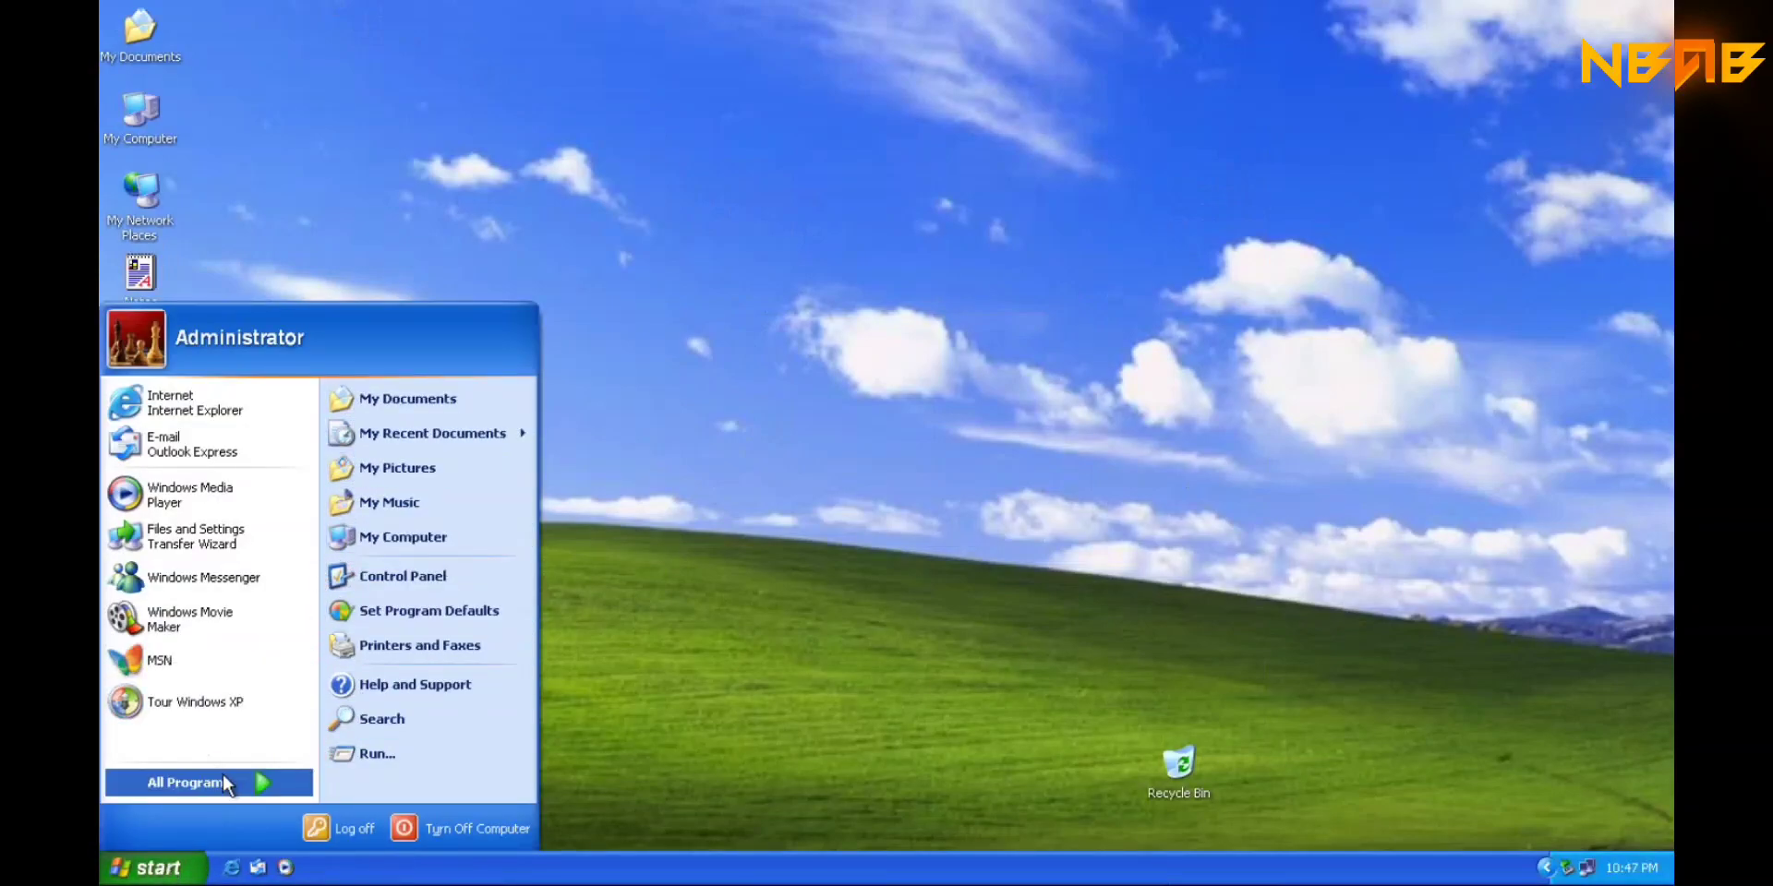
mouse_move(223, 776)
mouse_move(440, 547)
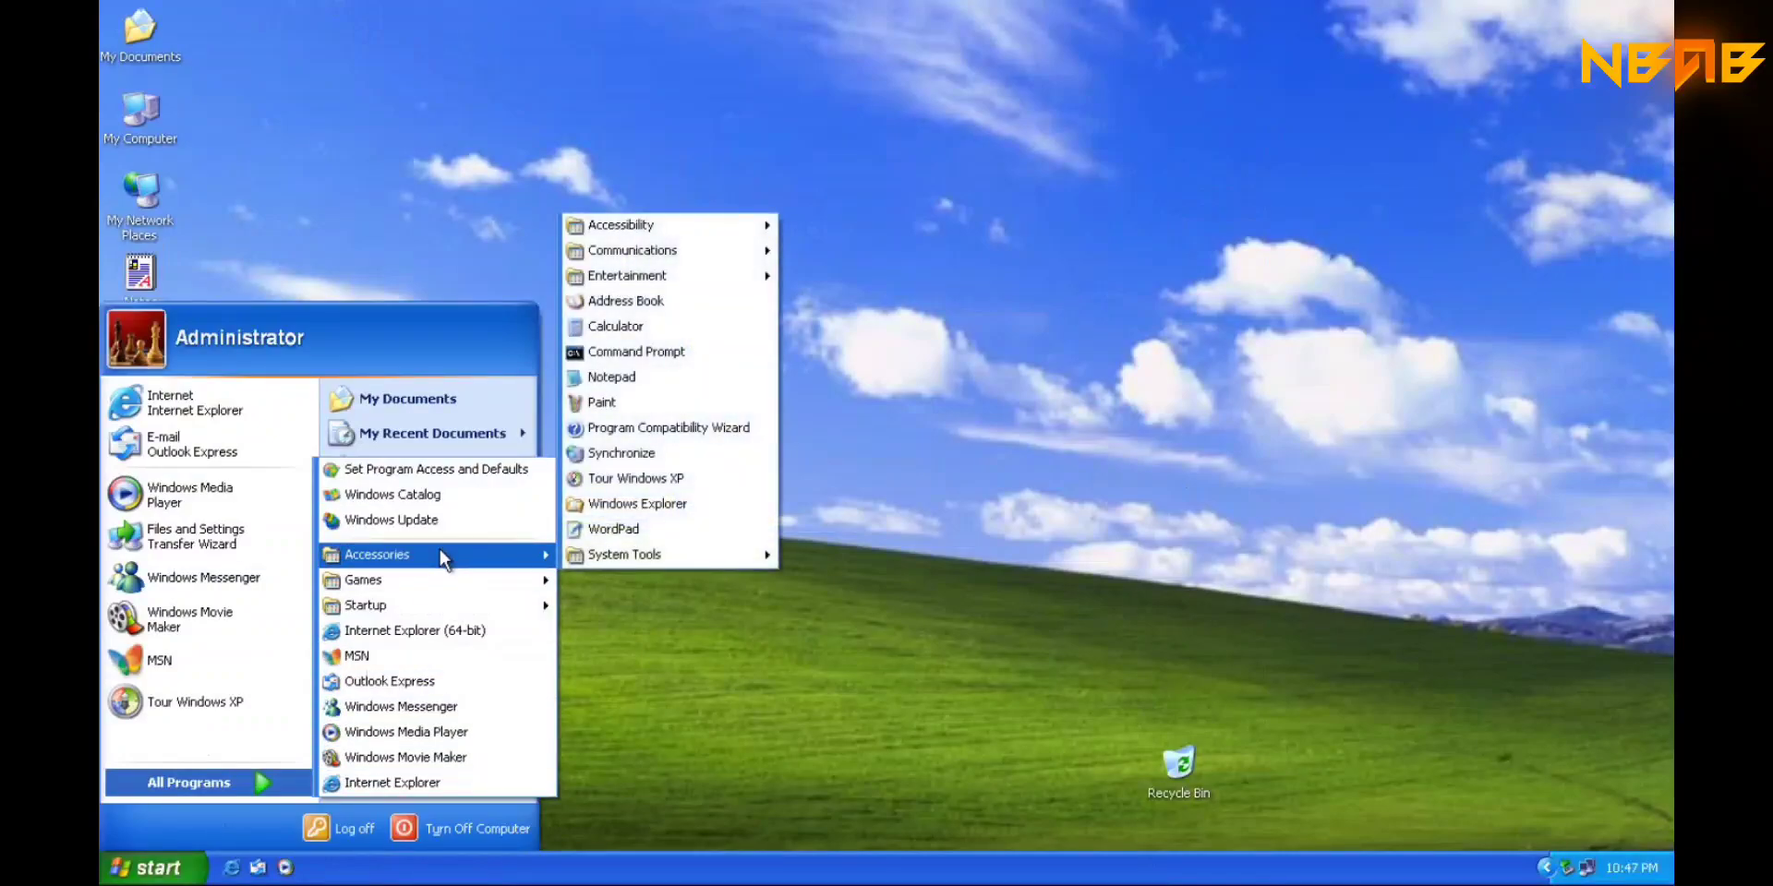
mouse_move(652, 247)
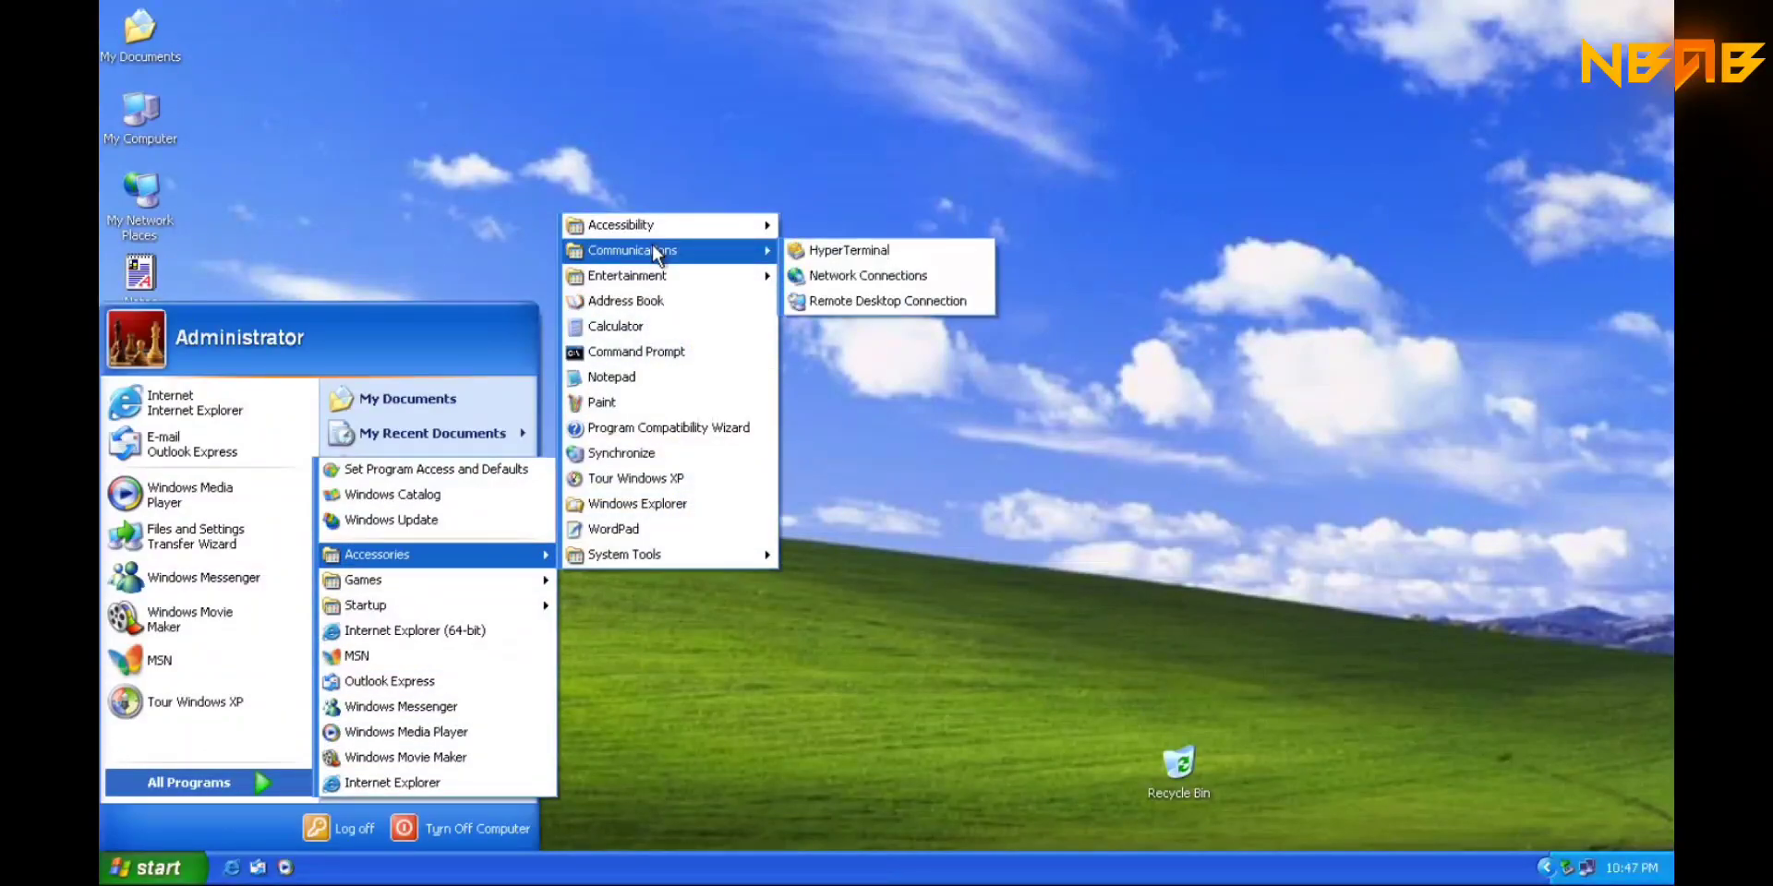
mouse_move(630, 554)
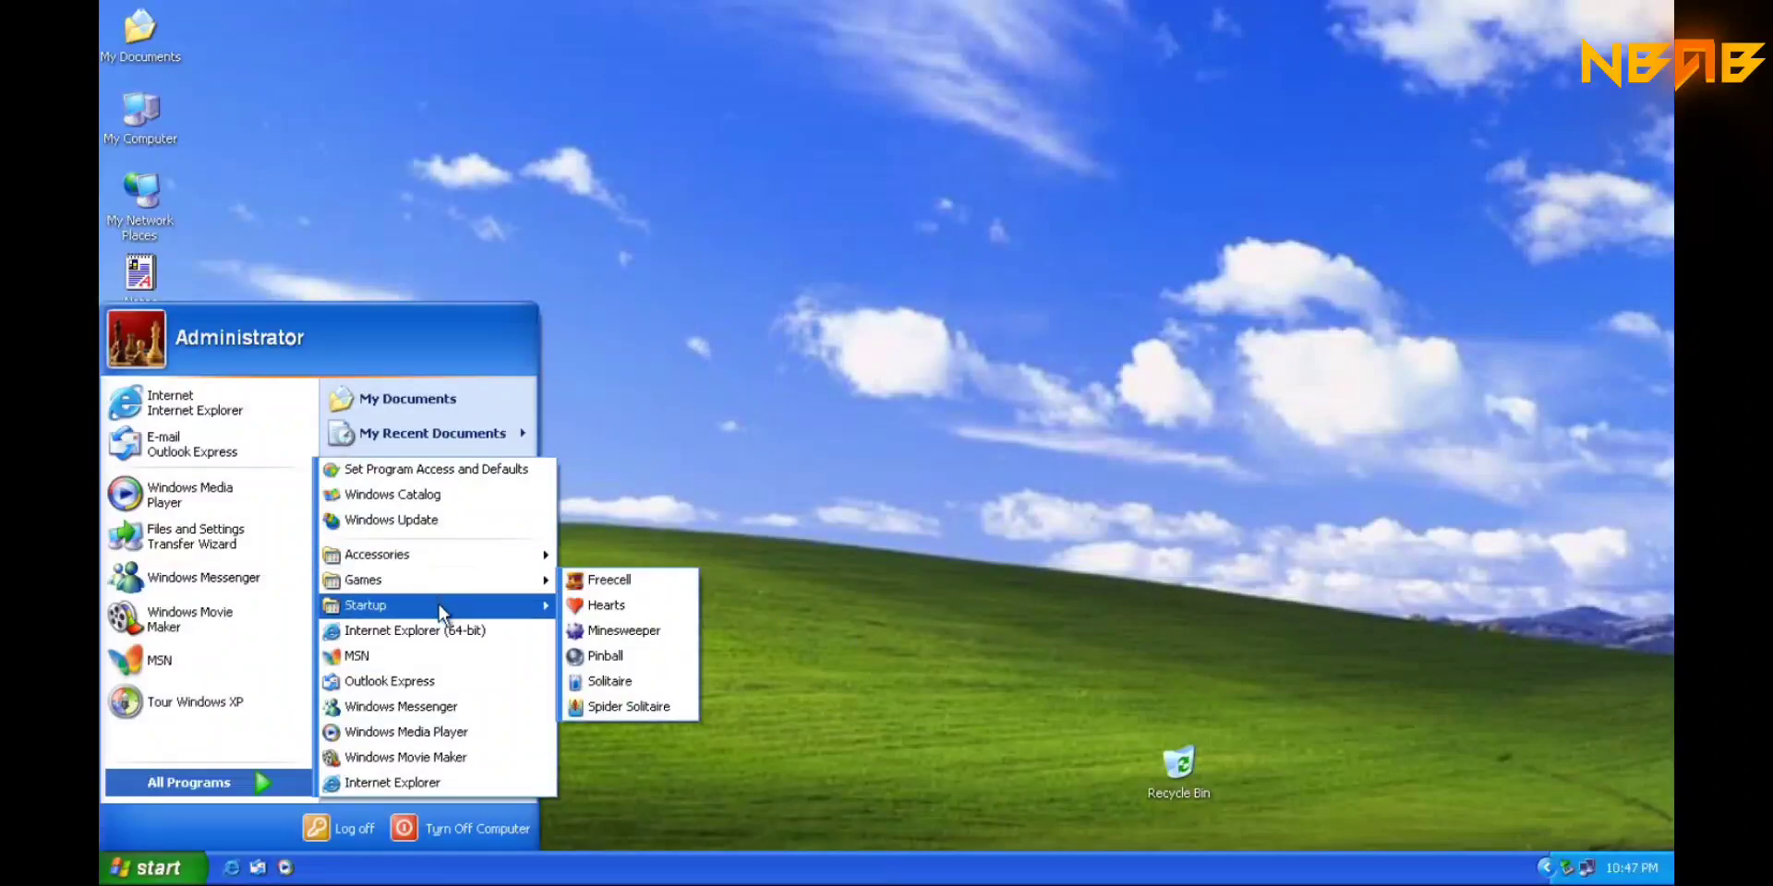
mouse_move(442, 612)
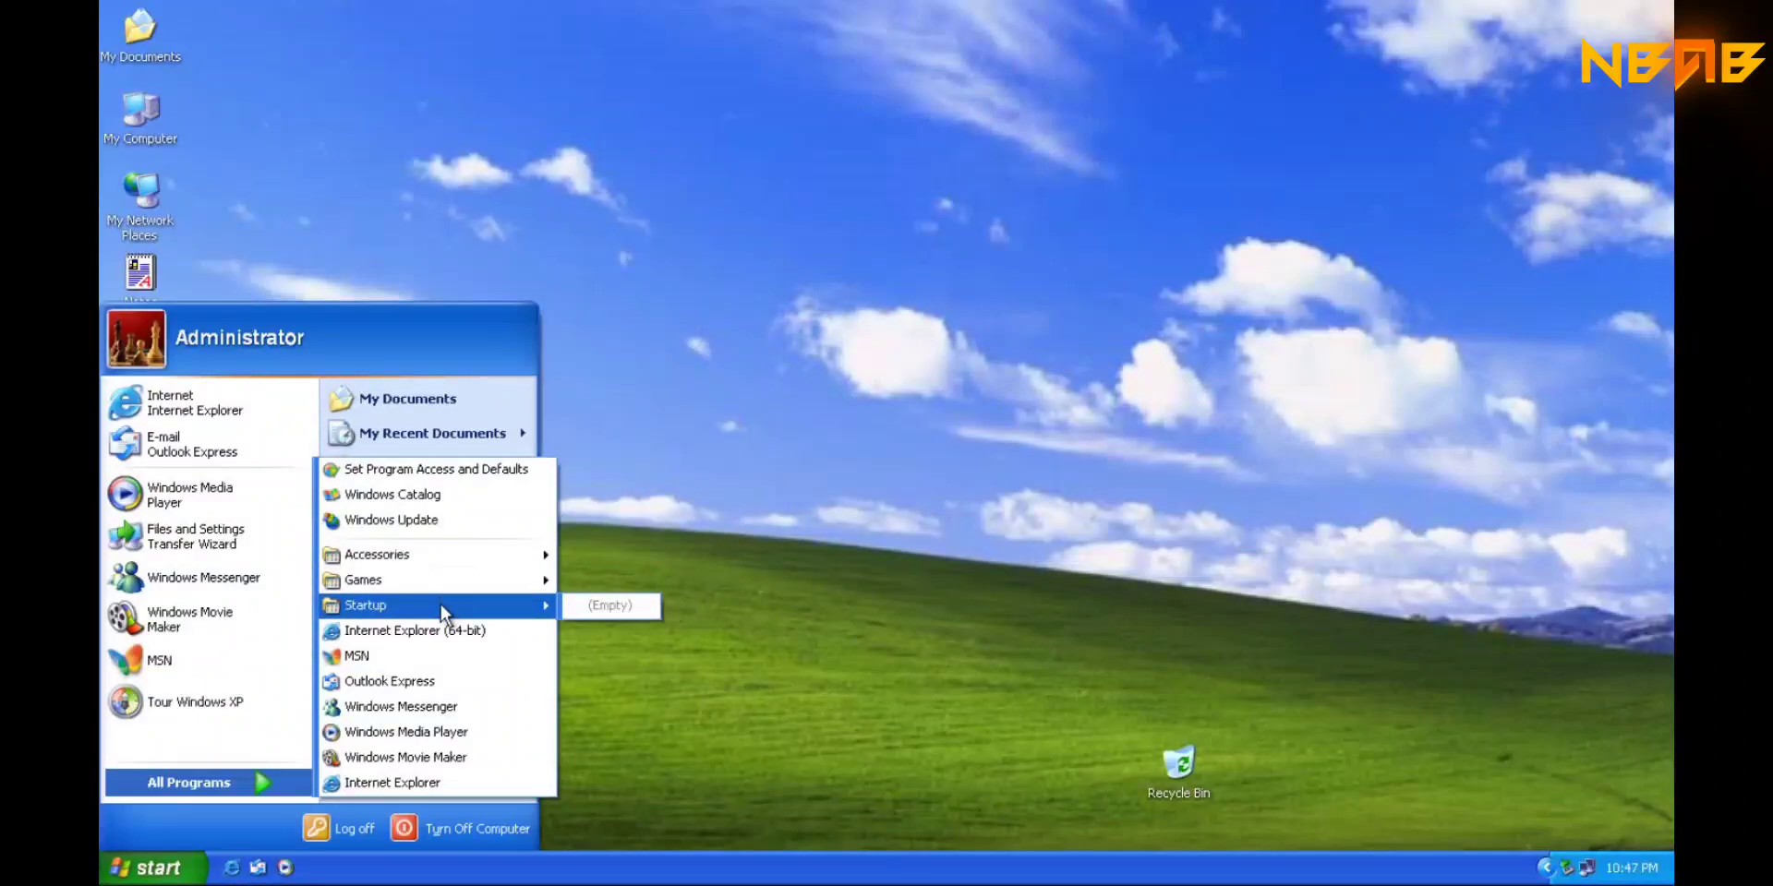
left_click(654, 471)
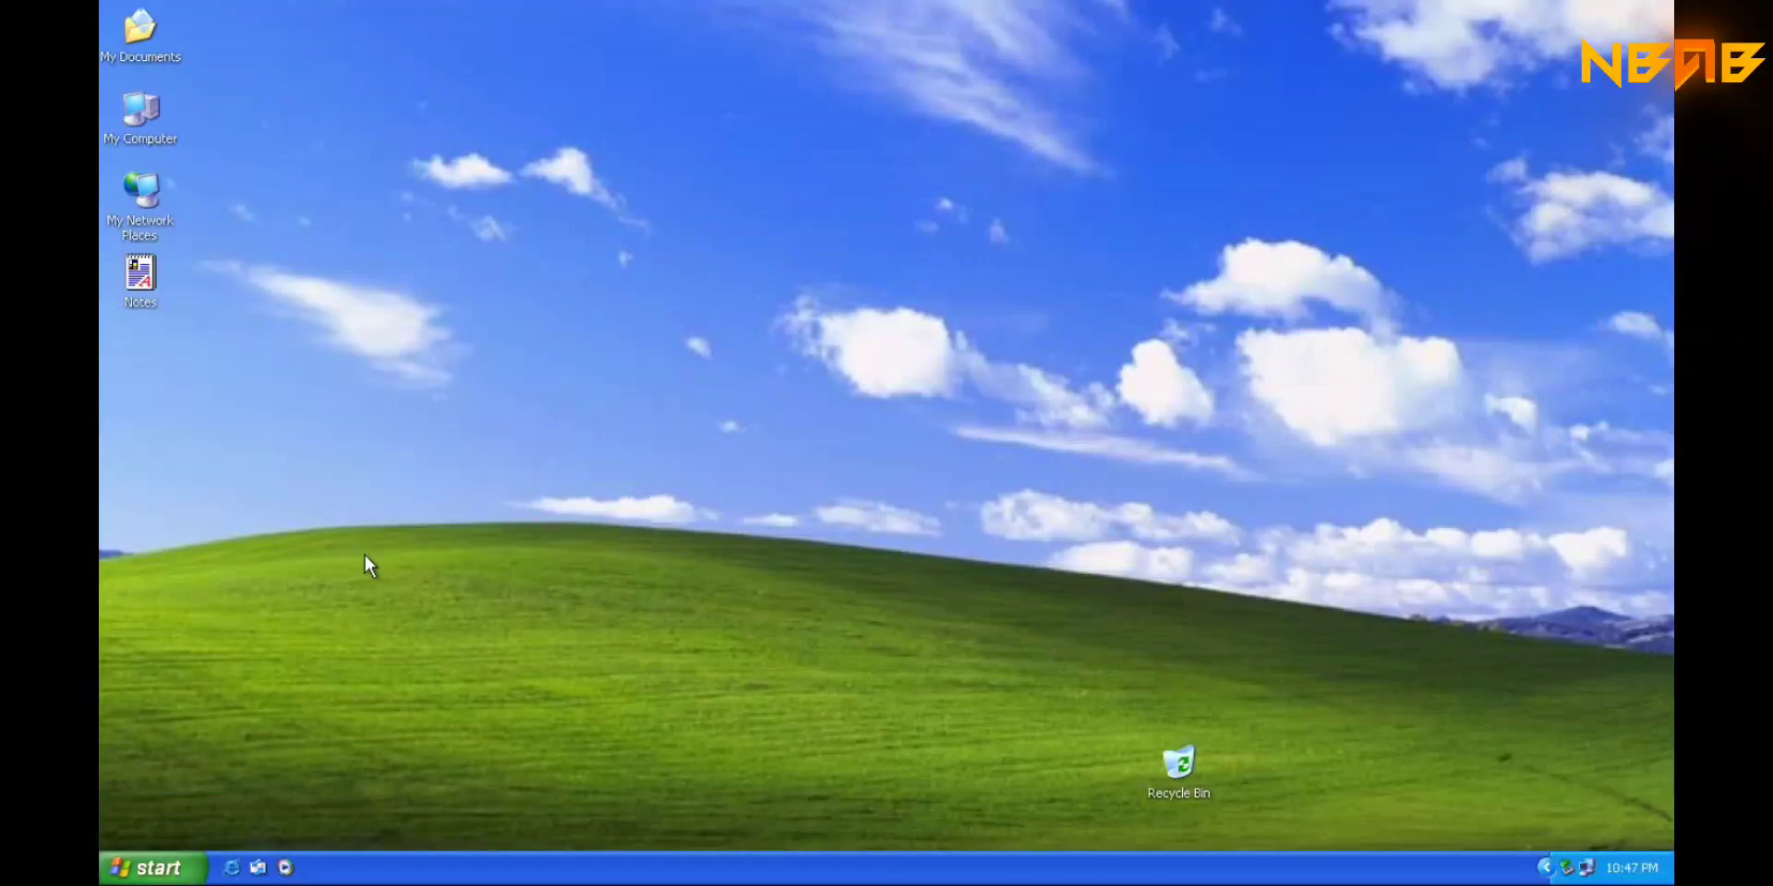
- Open the Windows settings by running ms-settings:display
key("super+r")
type("ms")
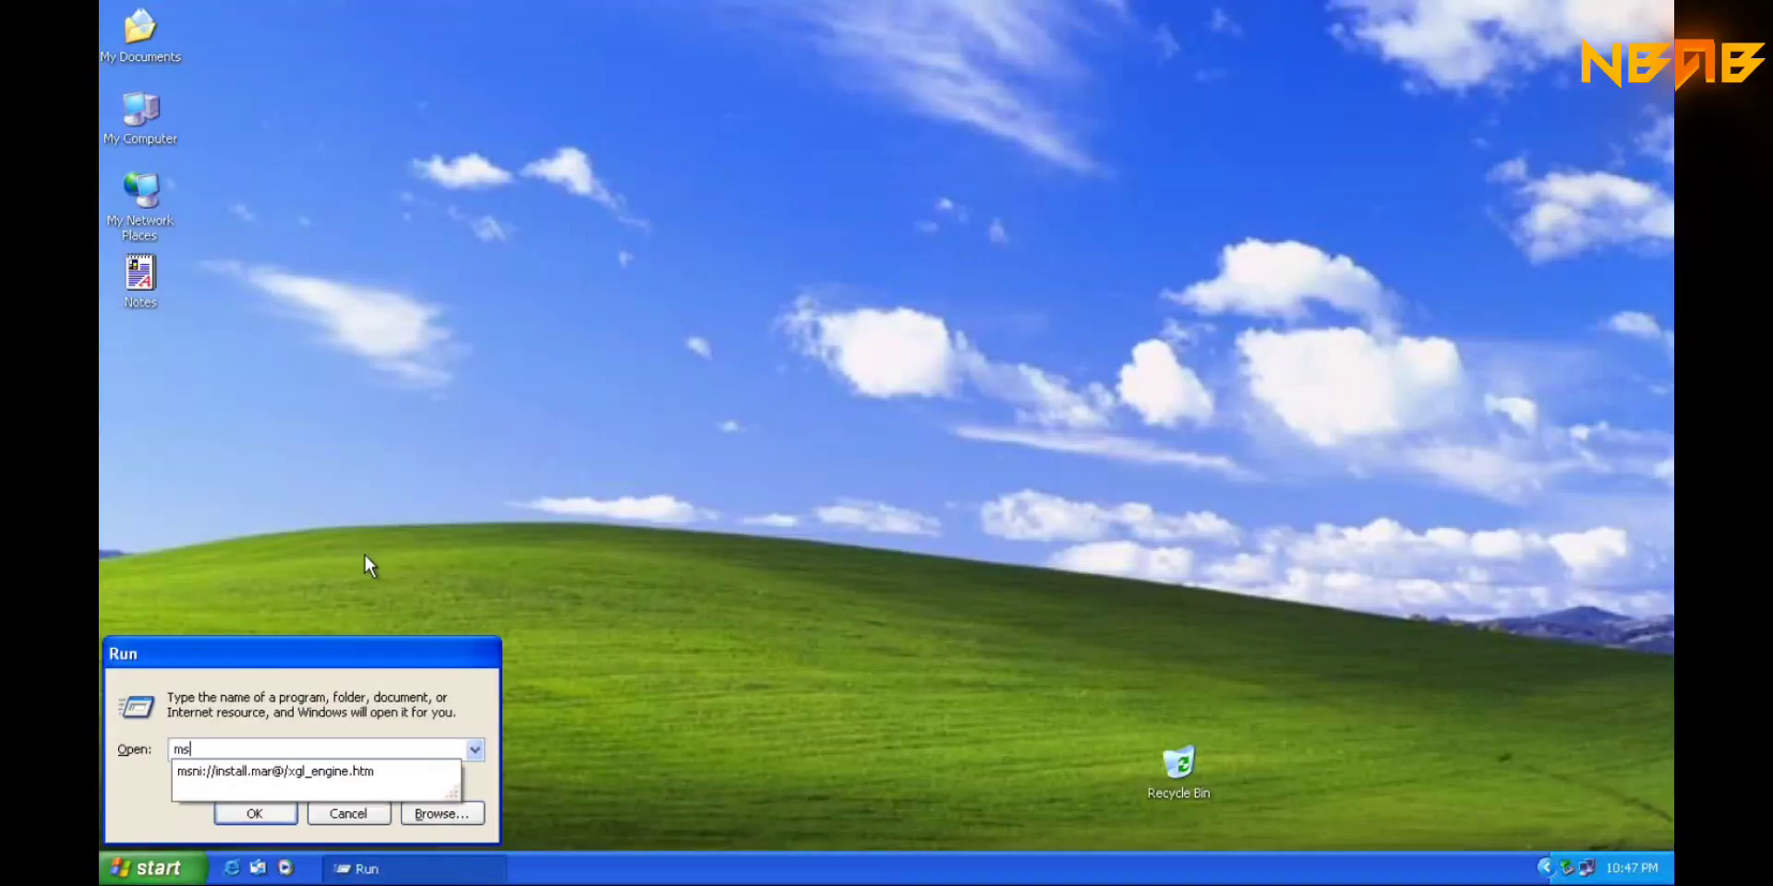
type("-sett")
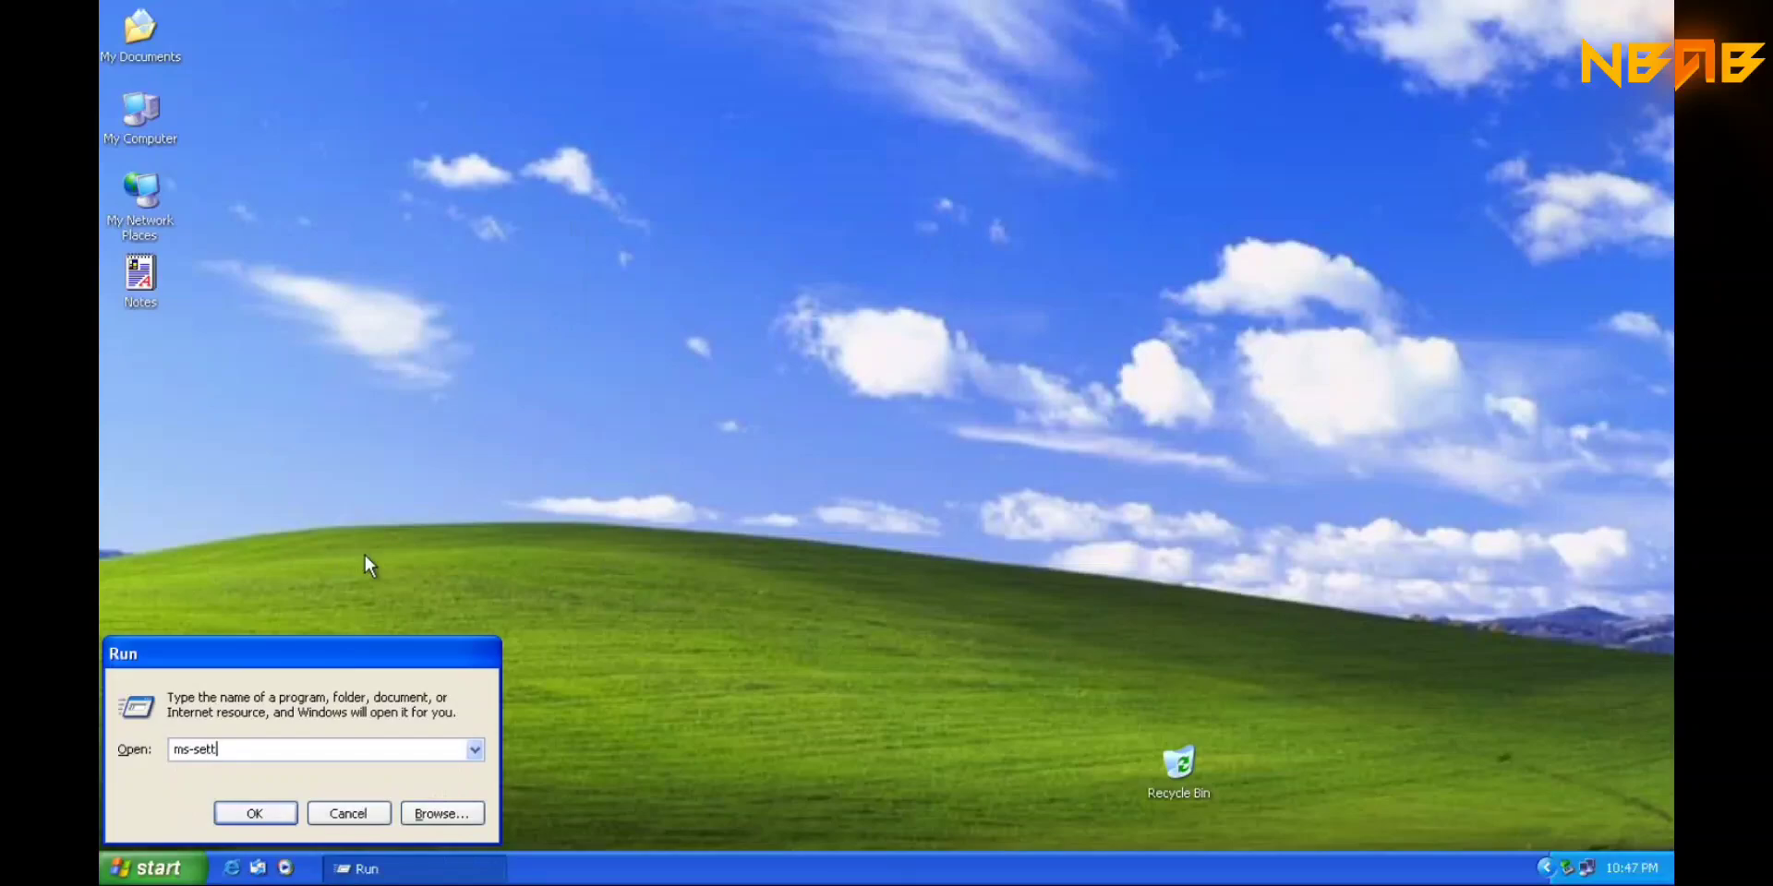
type("ings:display")
key("Return")
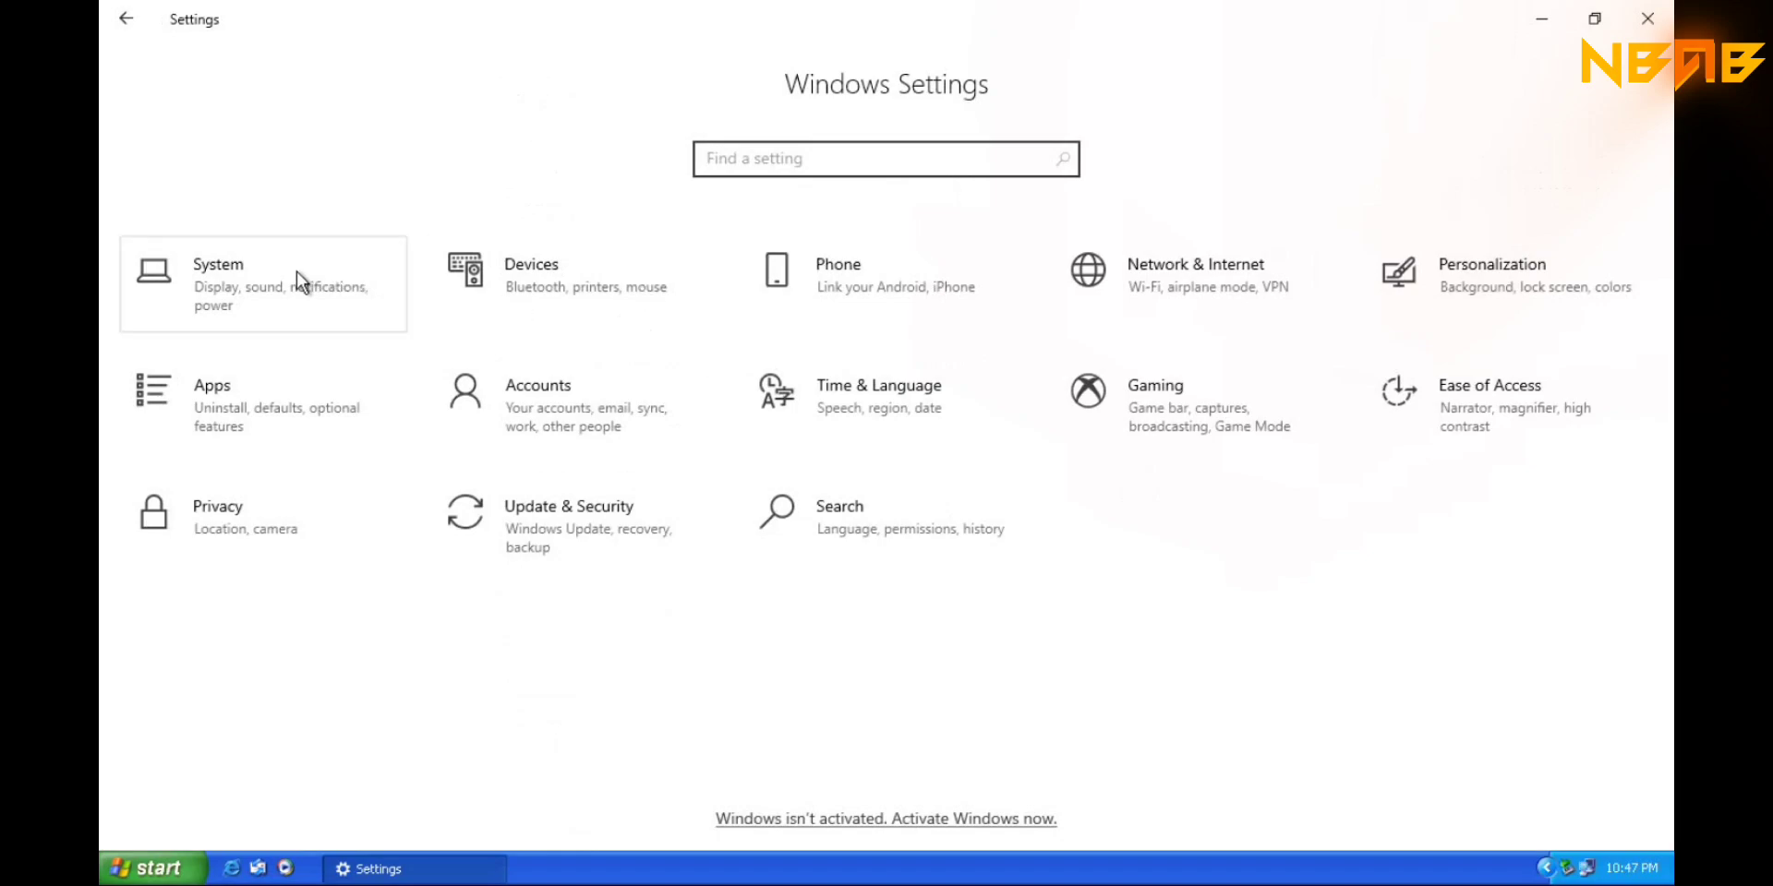
- Review the System settings with the About page and the Activation page, and close the settings window
left_click(251, 279)
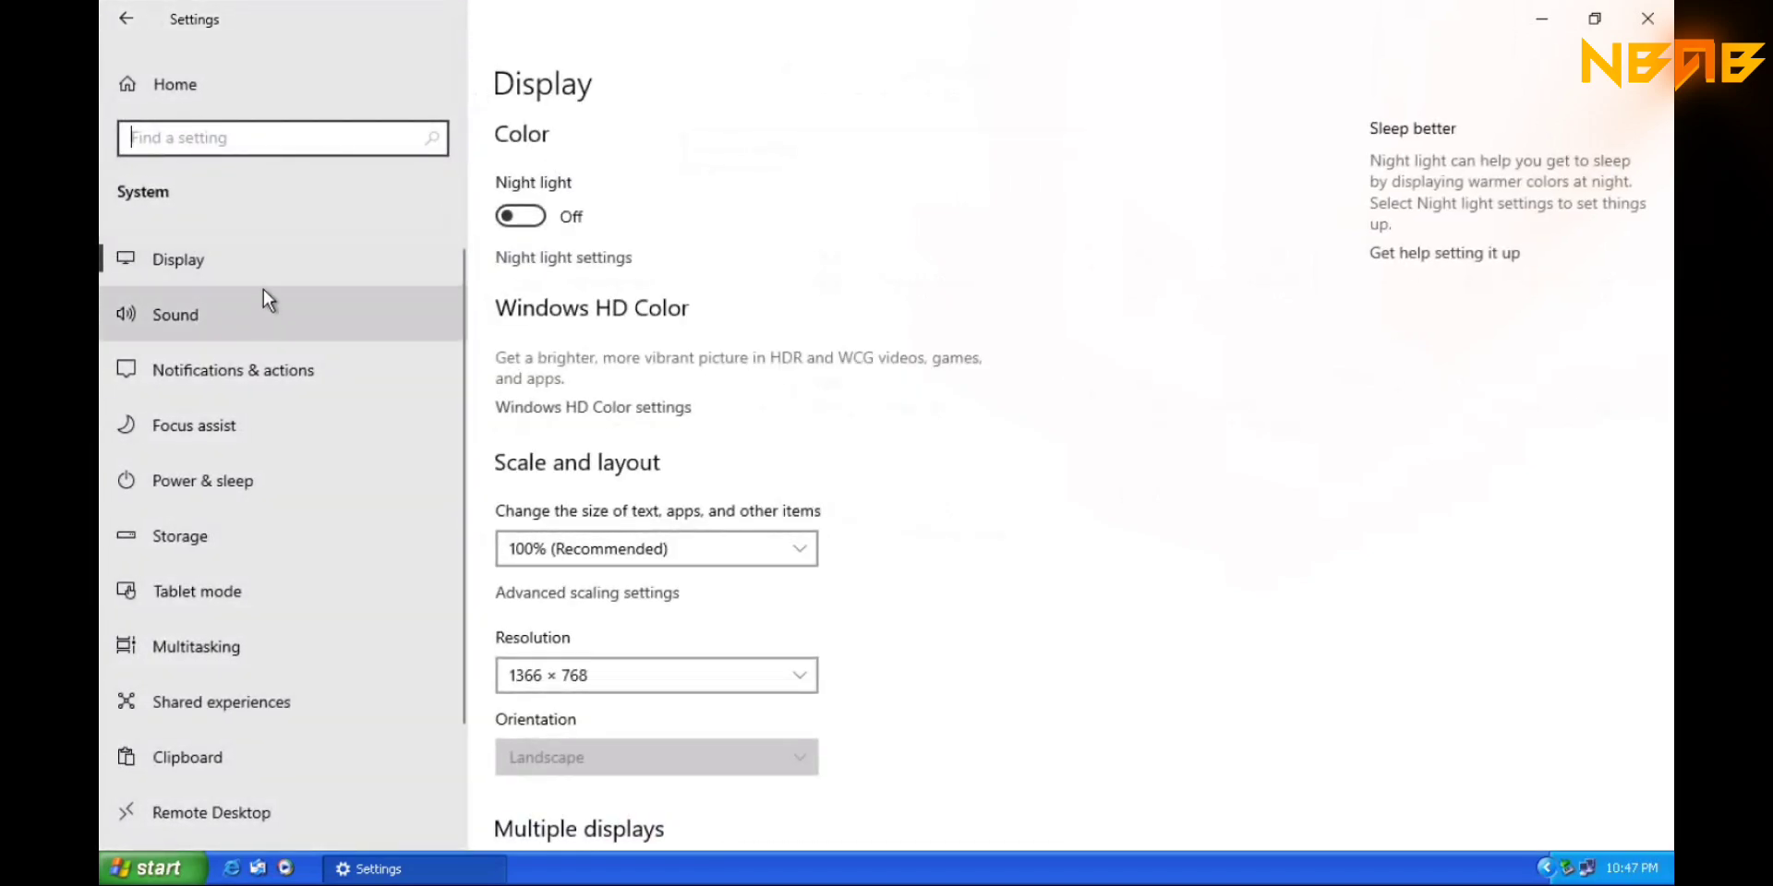
scroll(264, 288, "down", 3)
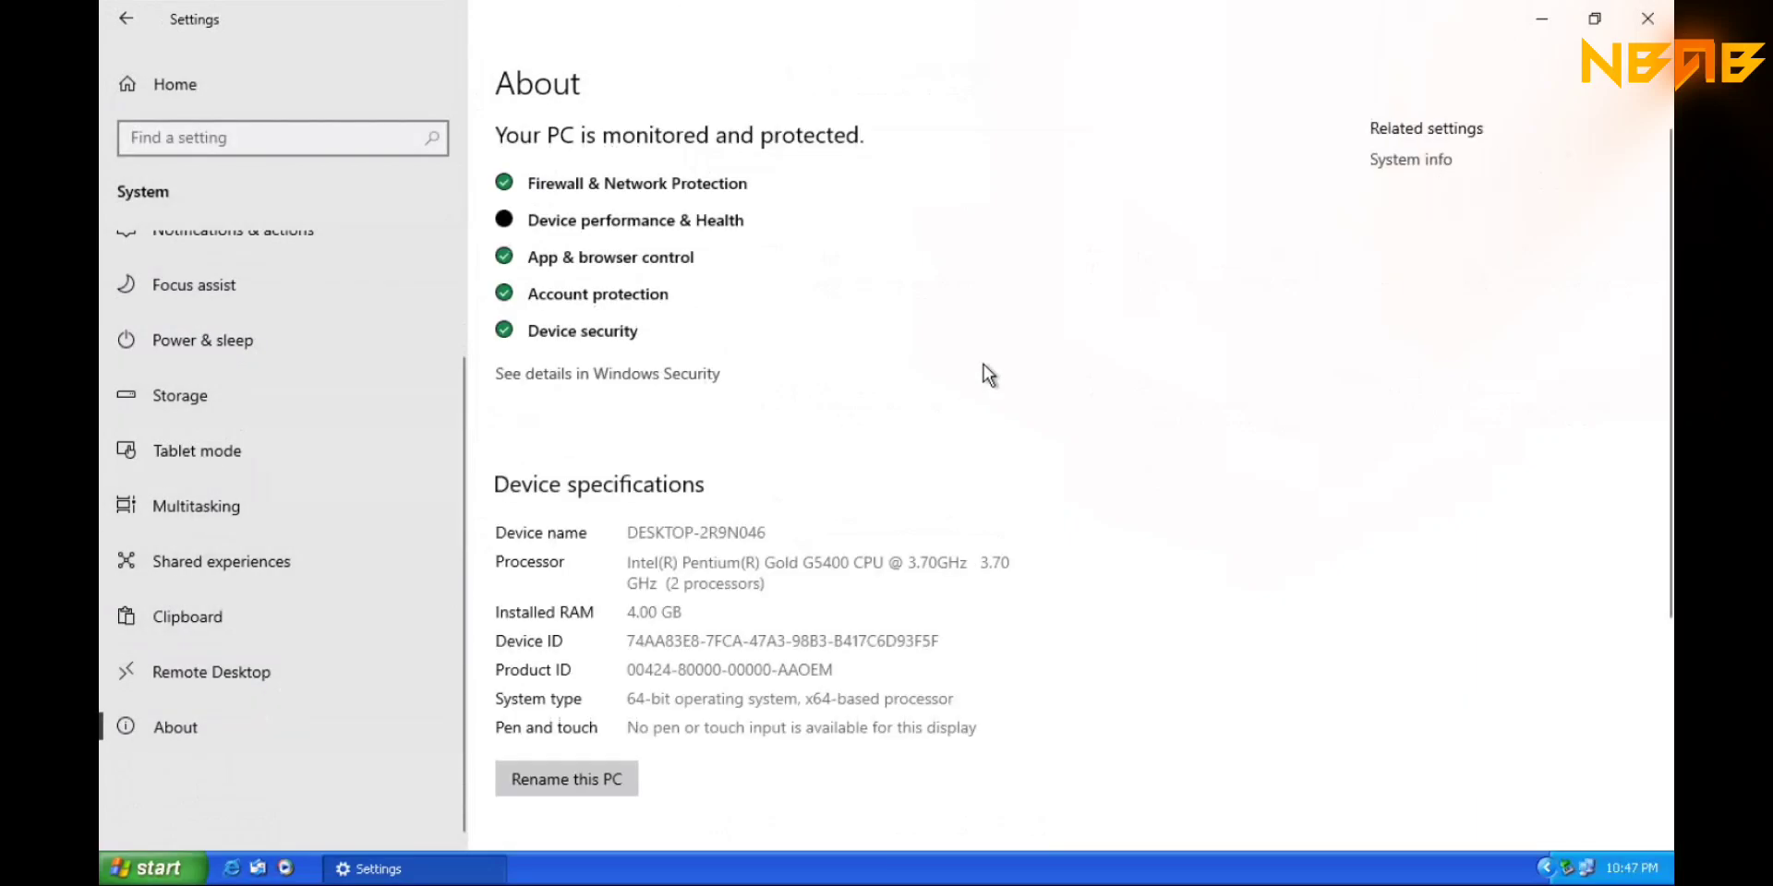
scroll(984, 364, "down", 4)
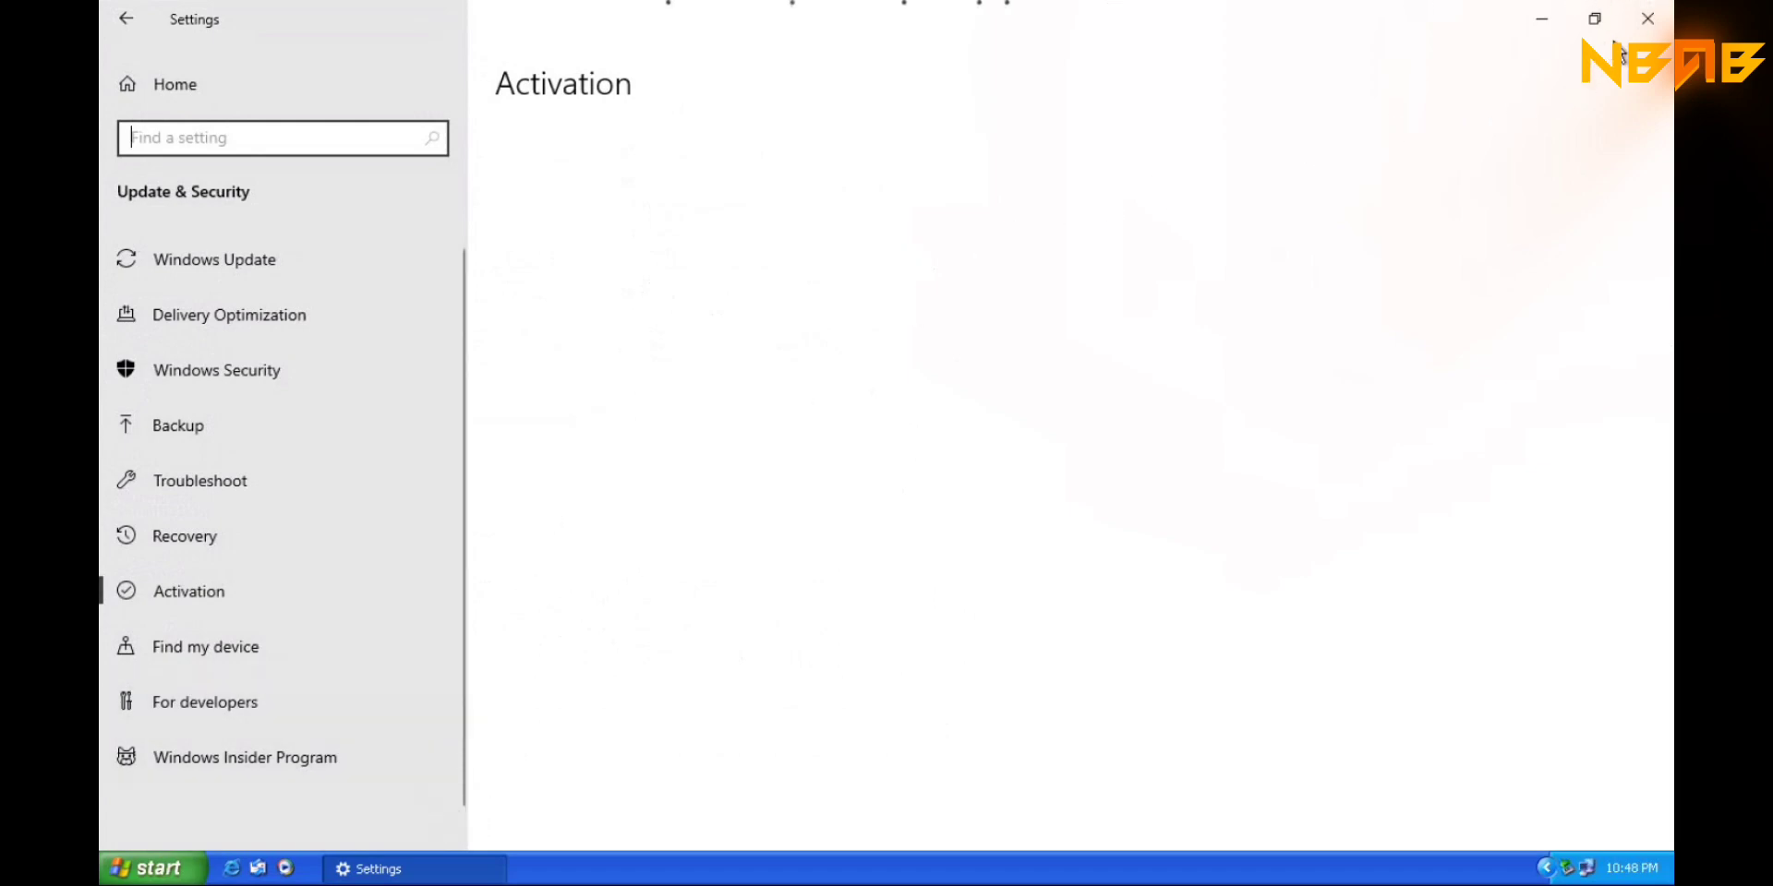
left_click(1648, 19)
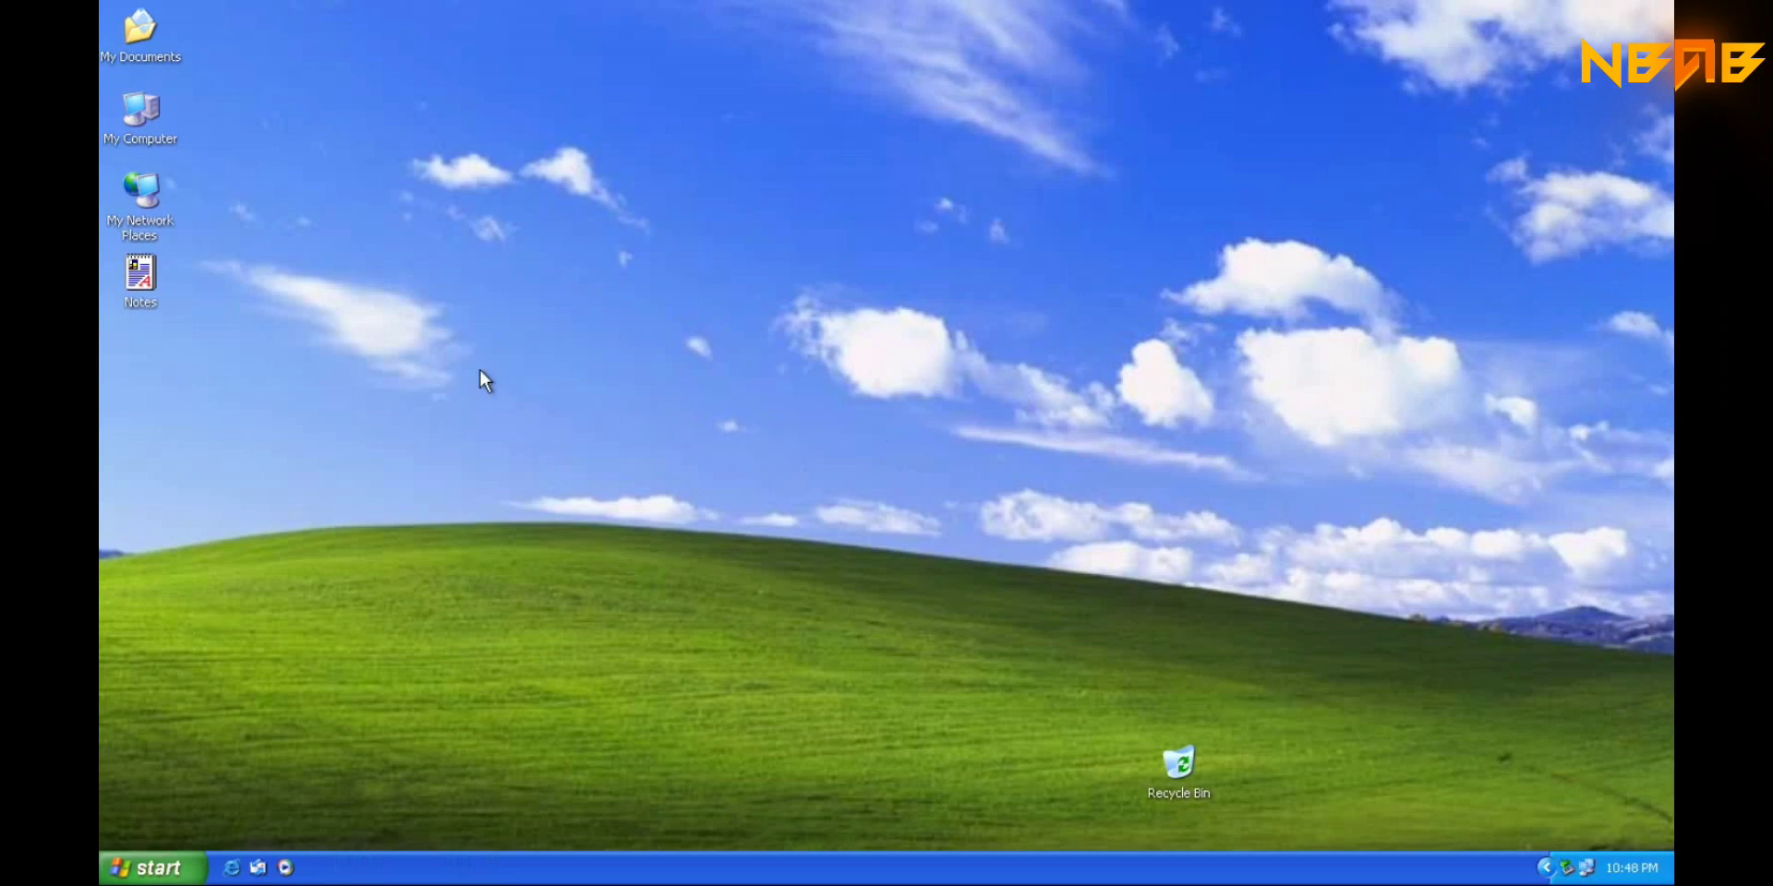
- Open the Windows folder on Local Disk (C:) in a maximized My Computer window
double_click(141, 115)
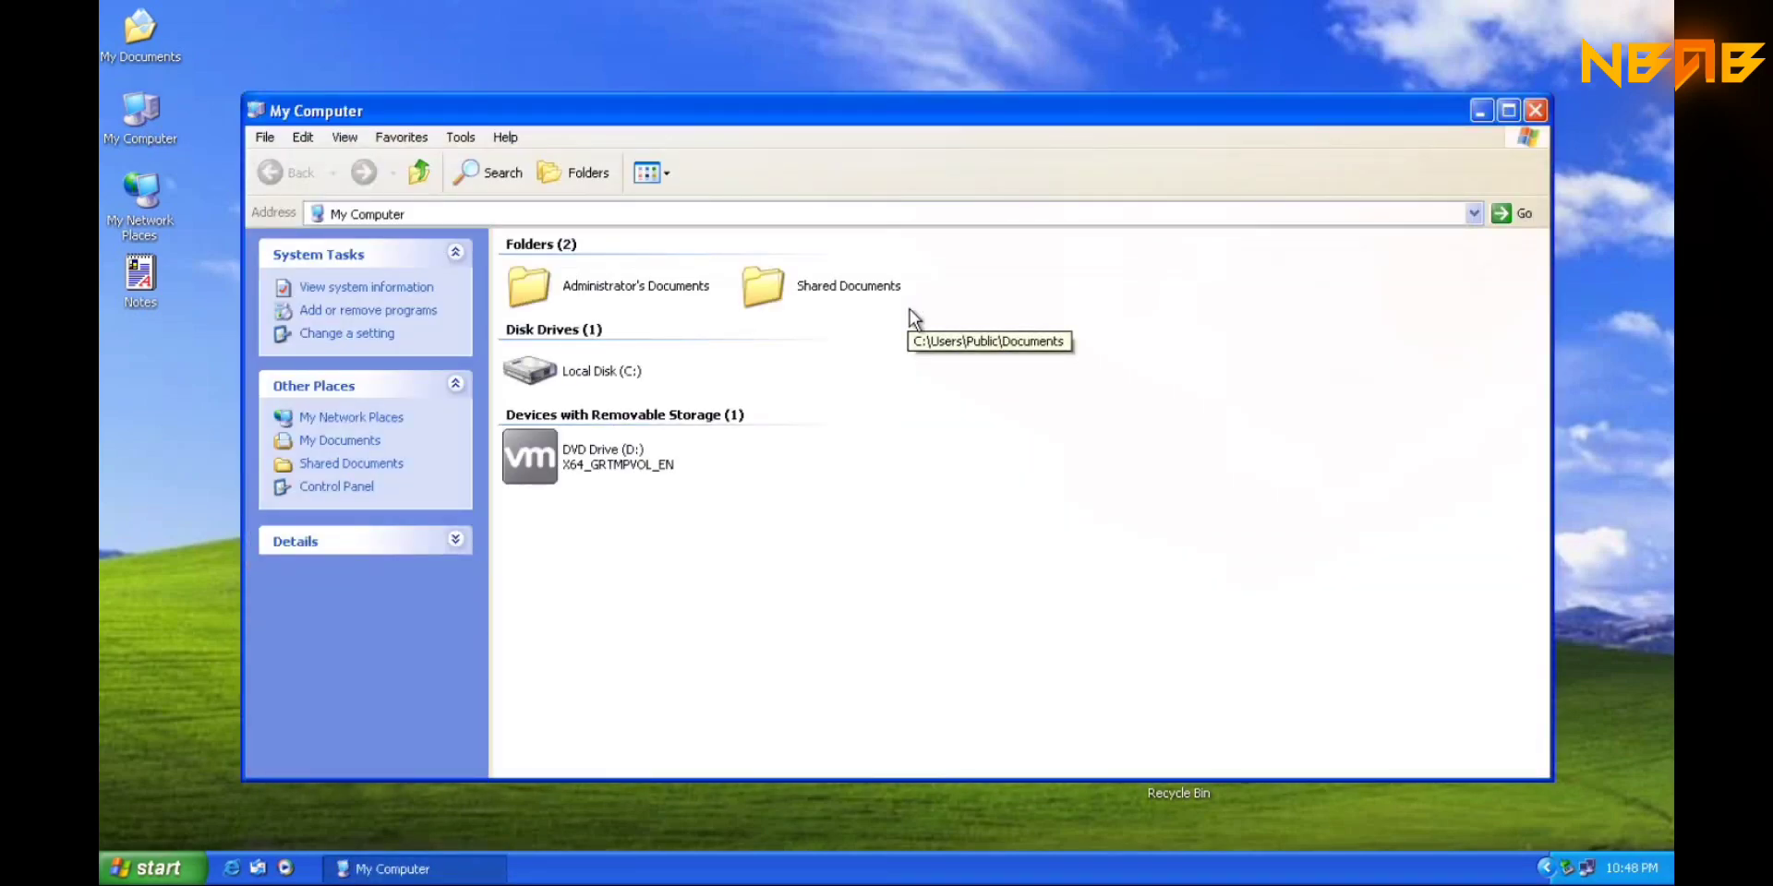
left_click(1509, 111)
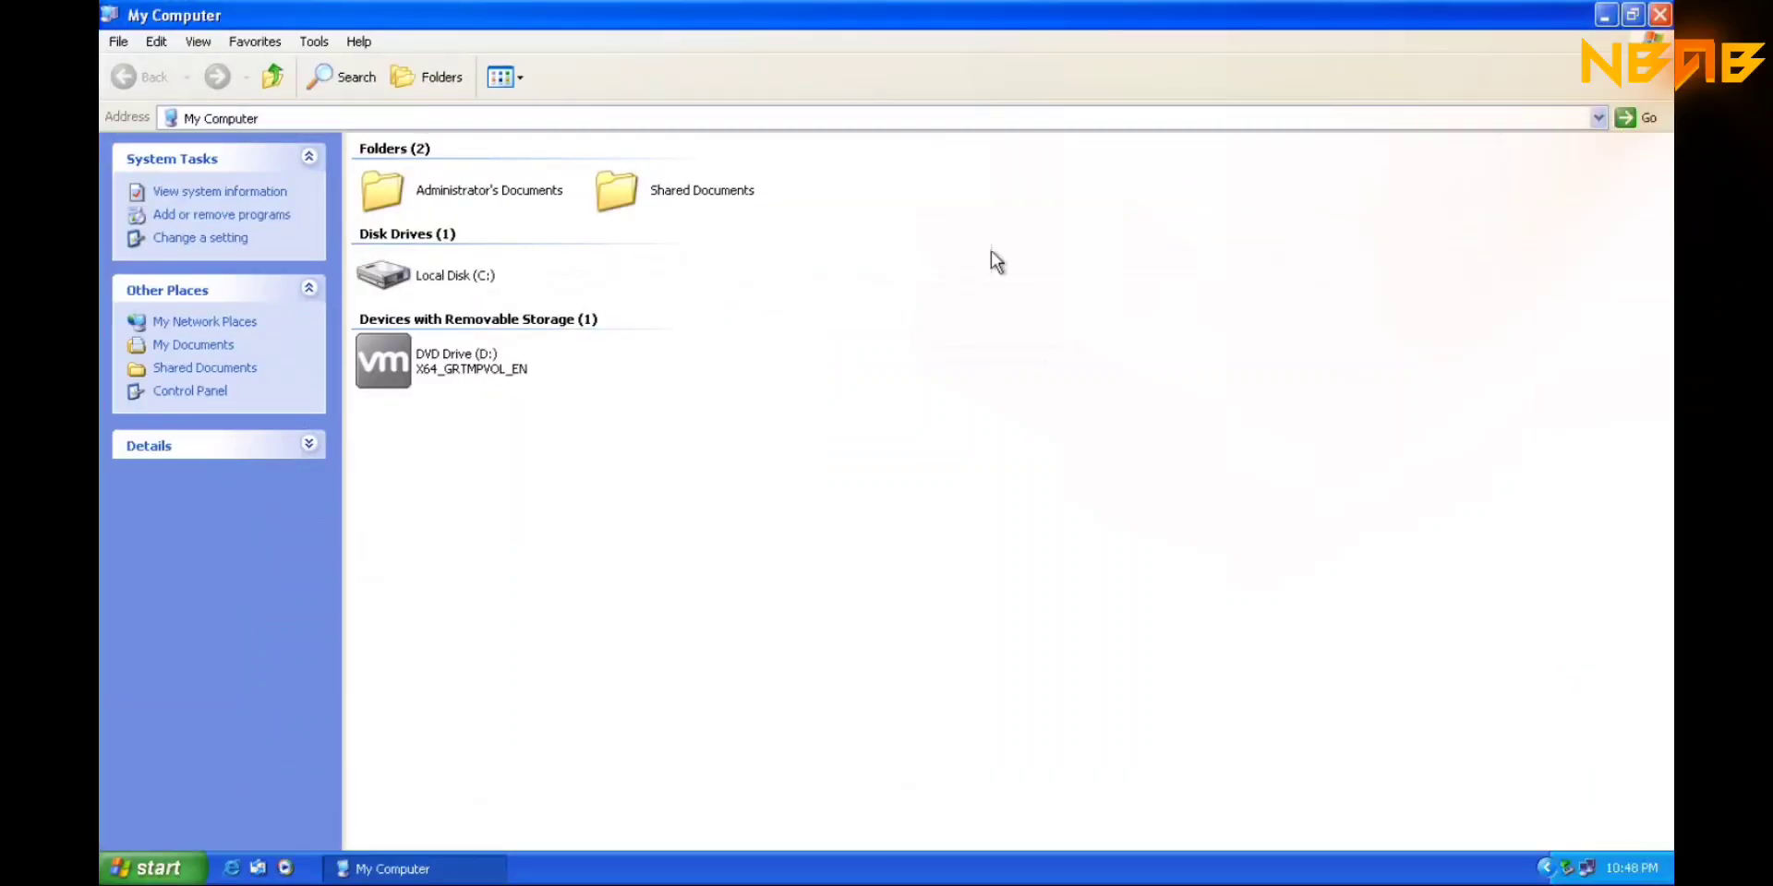
left_click(476, 283)
double_click(478, 286)
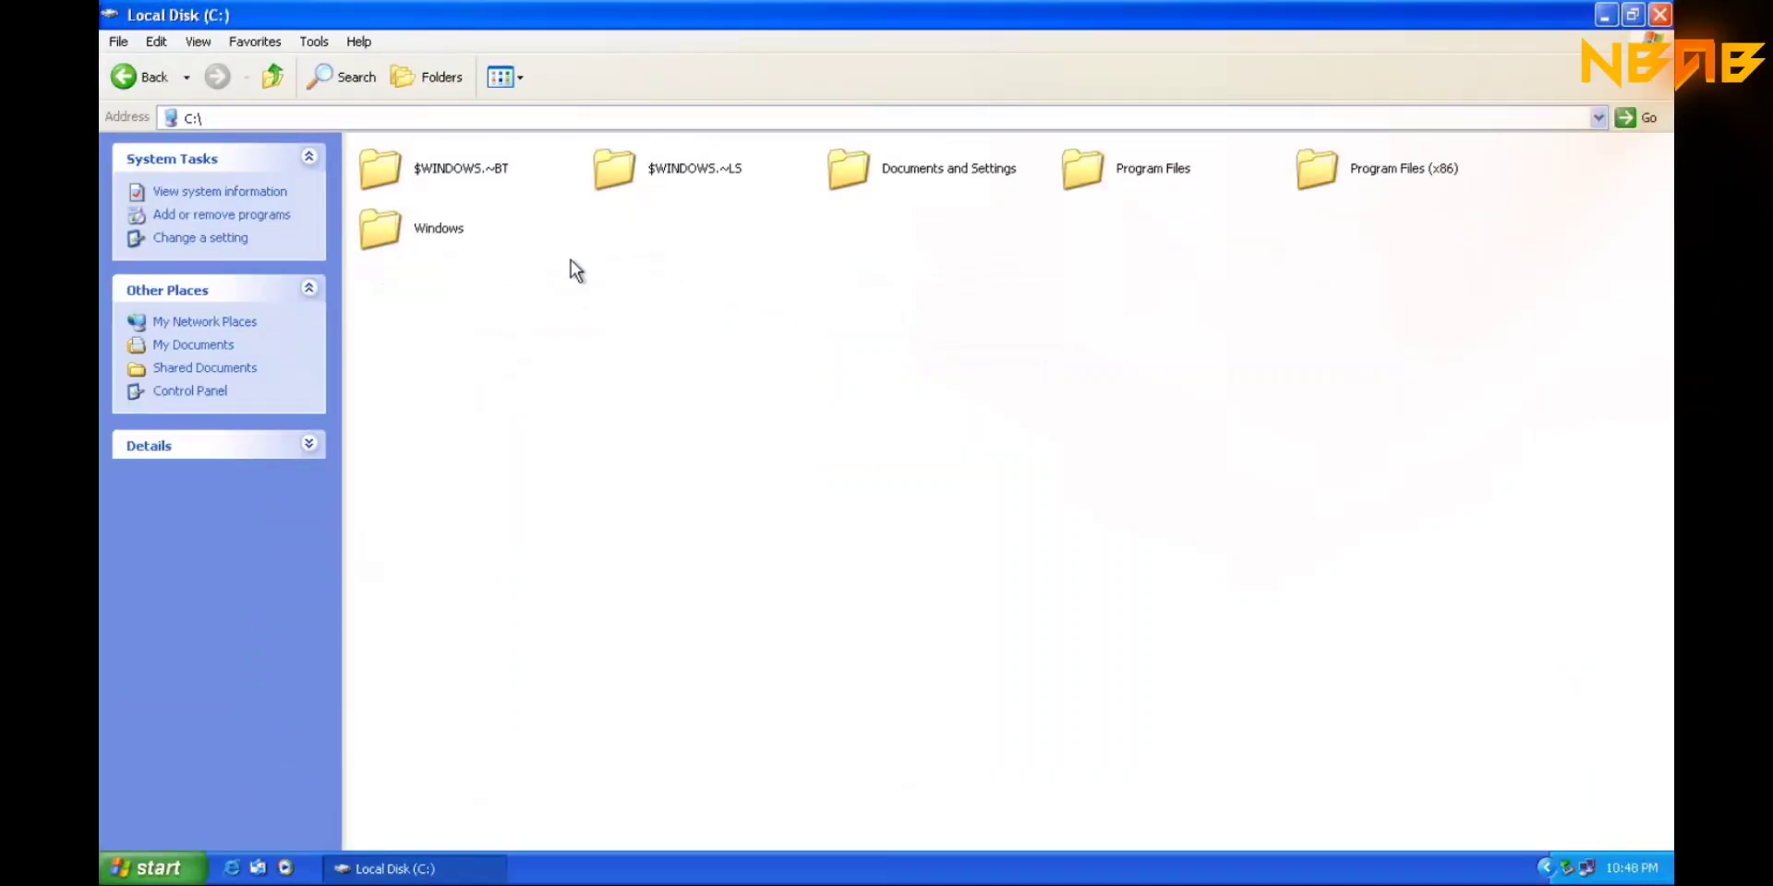
double_click(407, 242)
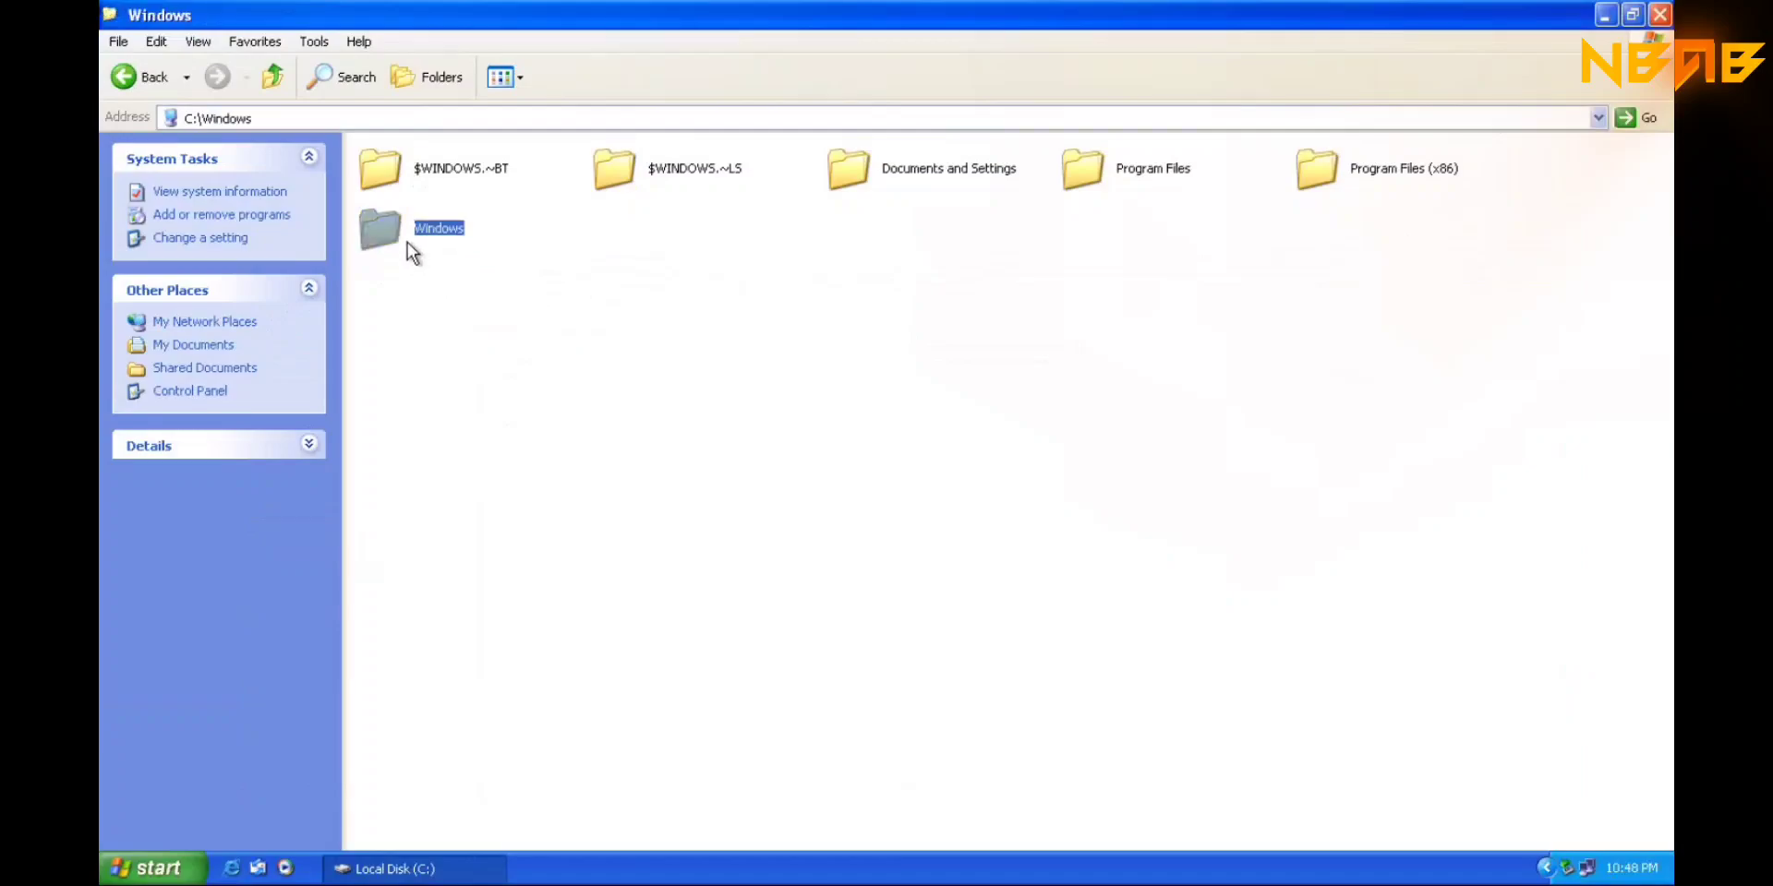
- Look through the contents of C:\Windows and its System32 subfolder
scroll(718, 305, "down", 10)
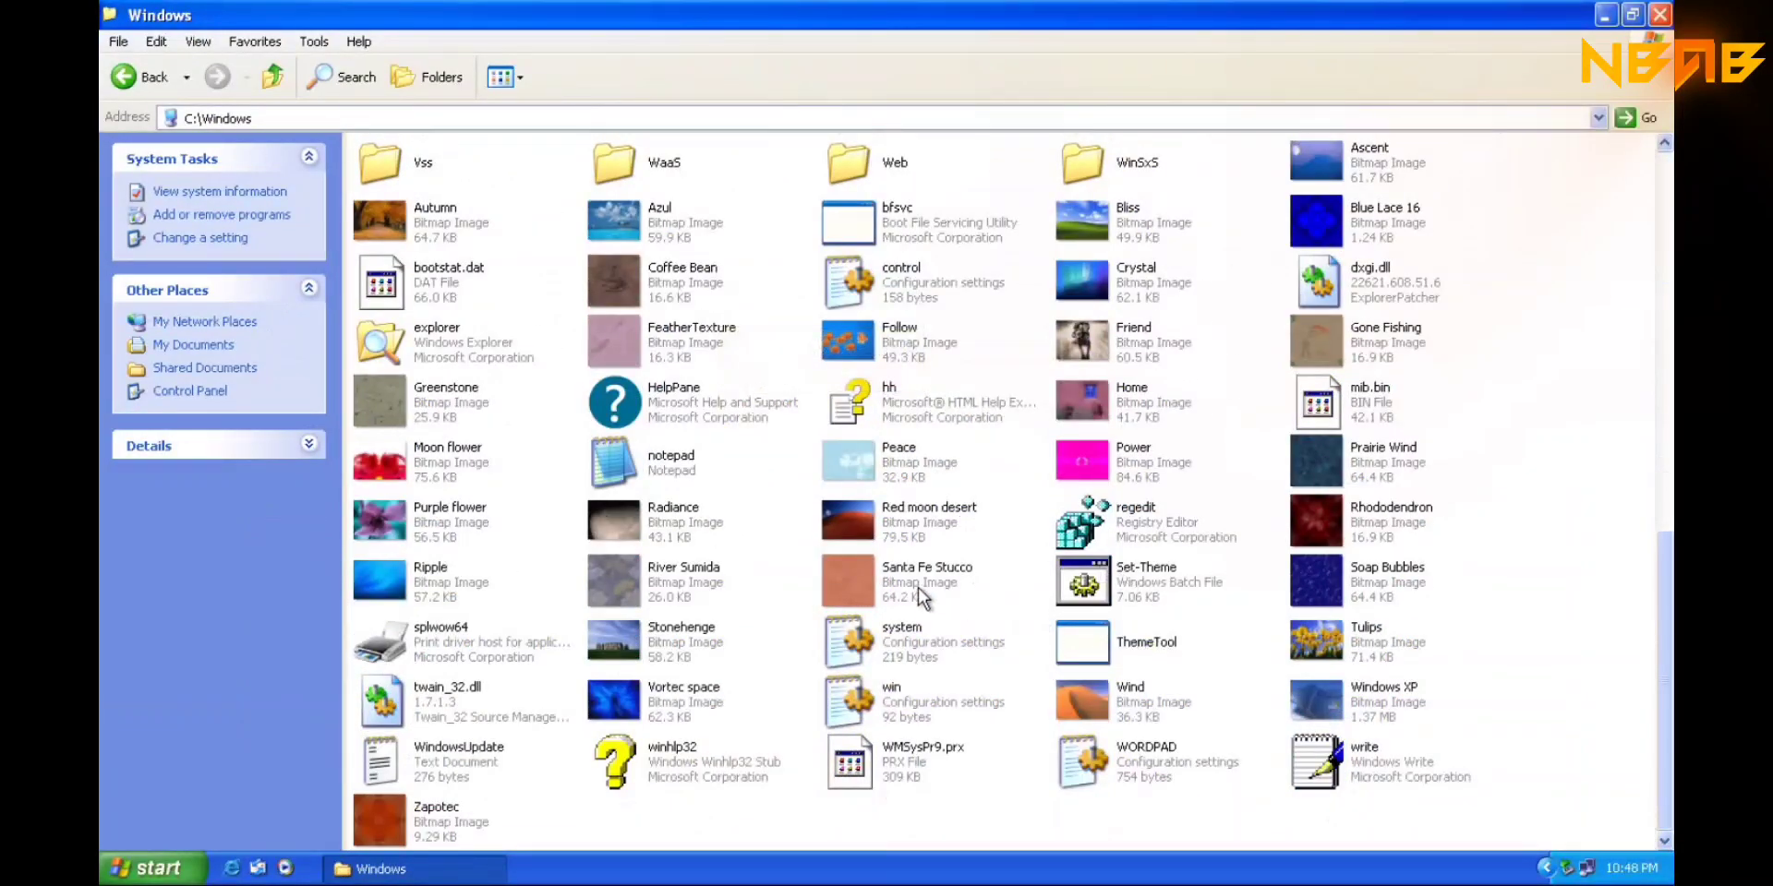
scroll(918, 585, "up", 8)
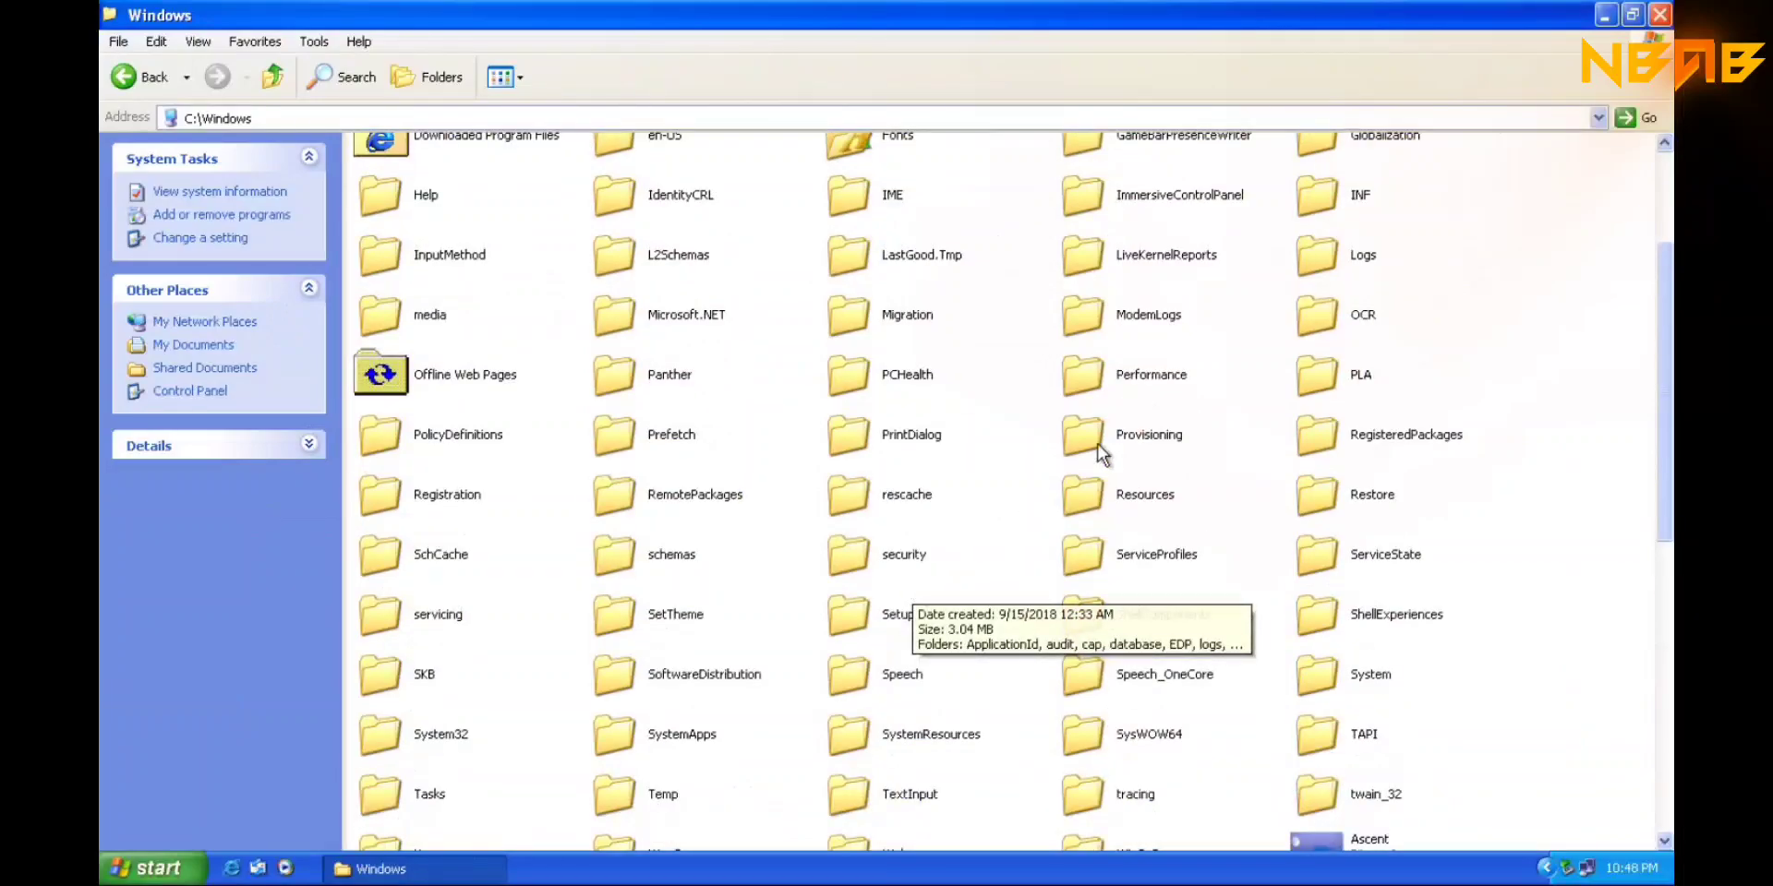
scroll(1224, 367, "down", 2)
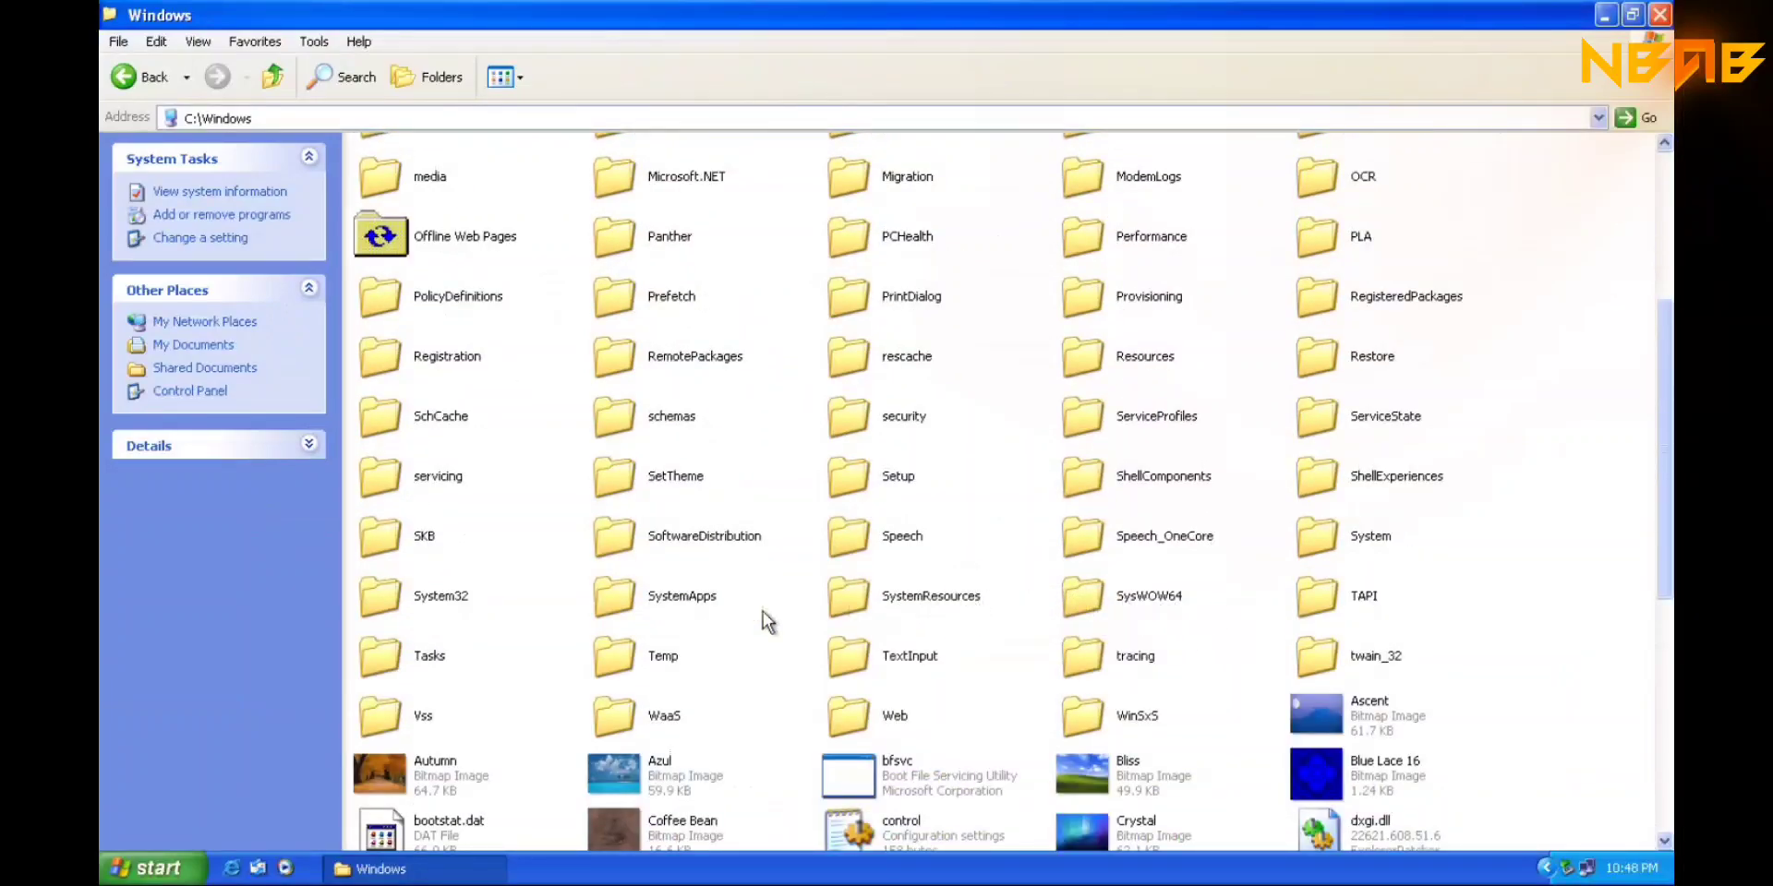
double_click(432, 597)
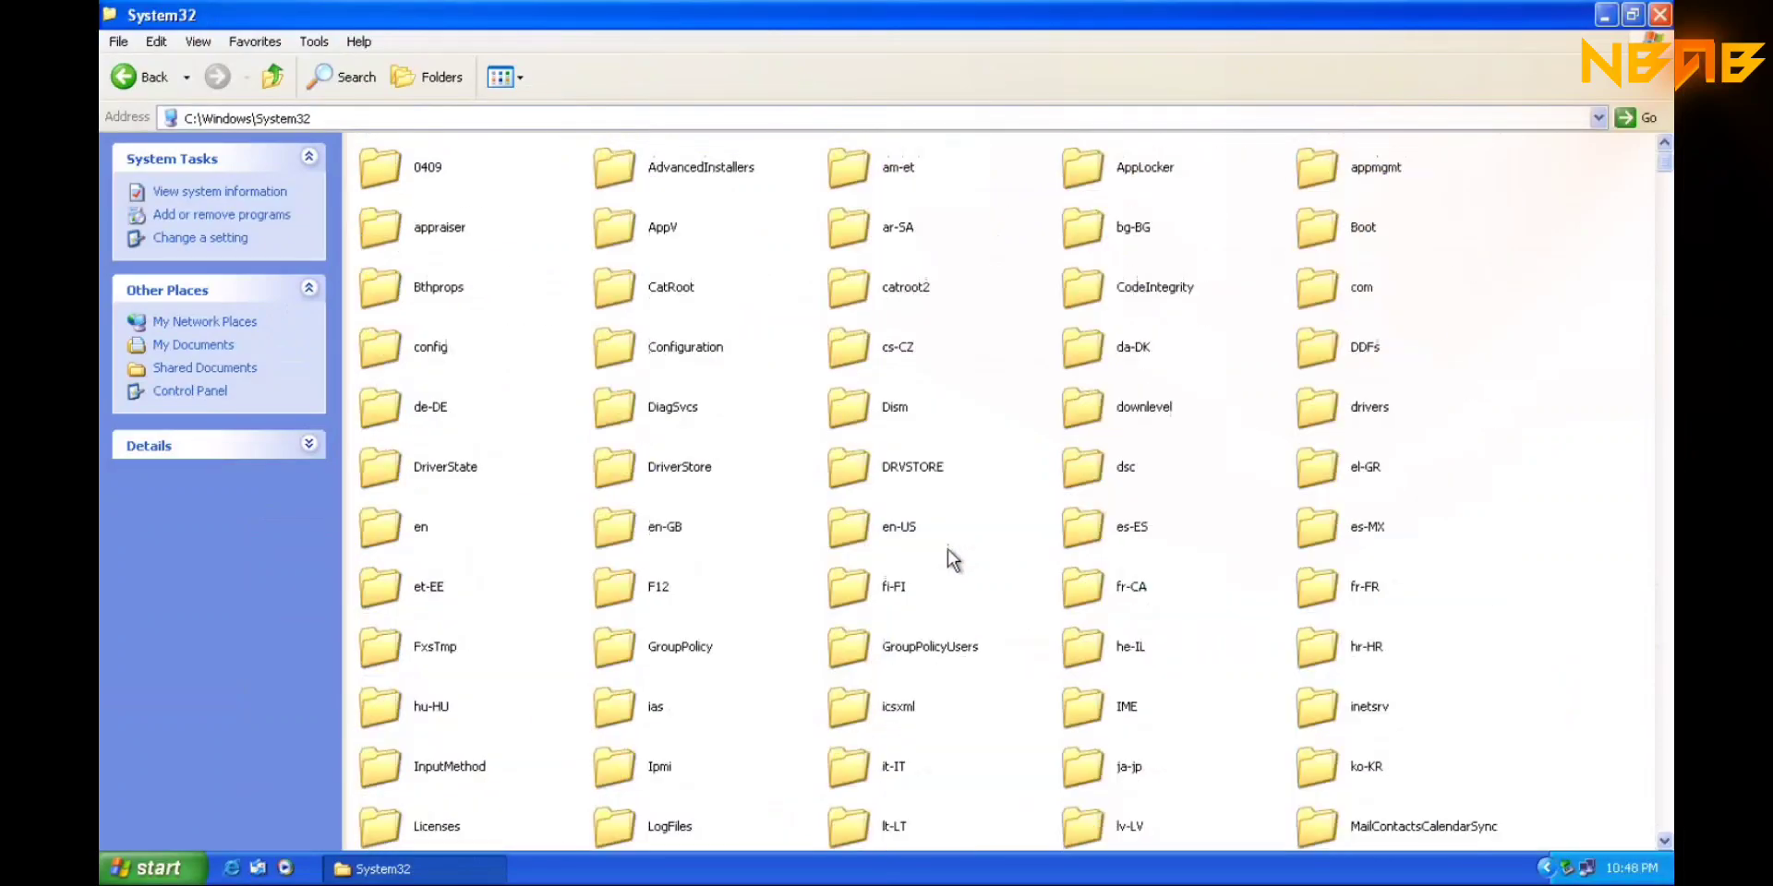
scroll(953, 559, "down", 10)
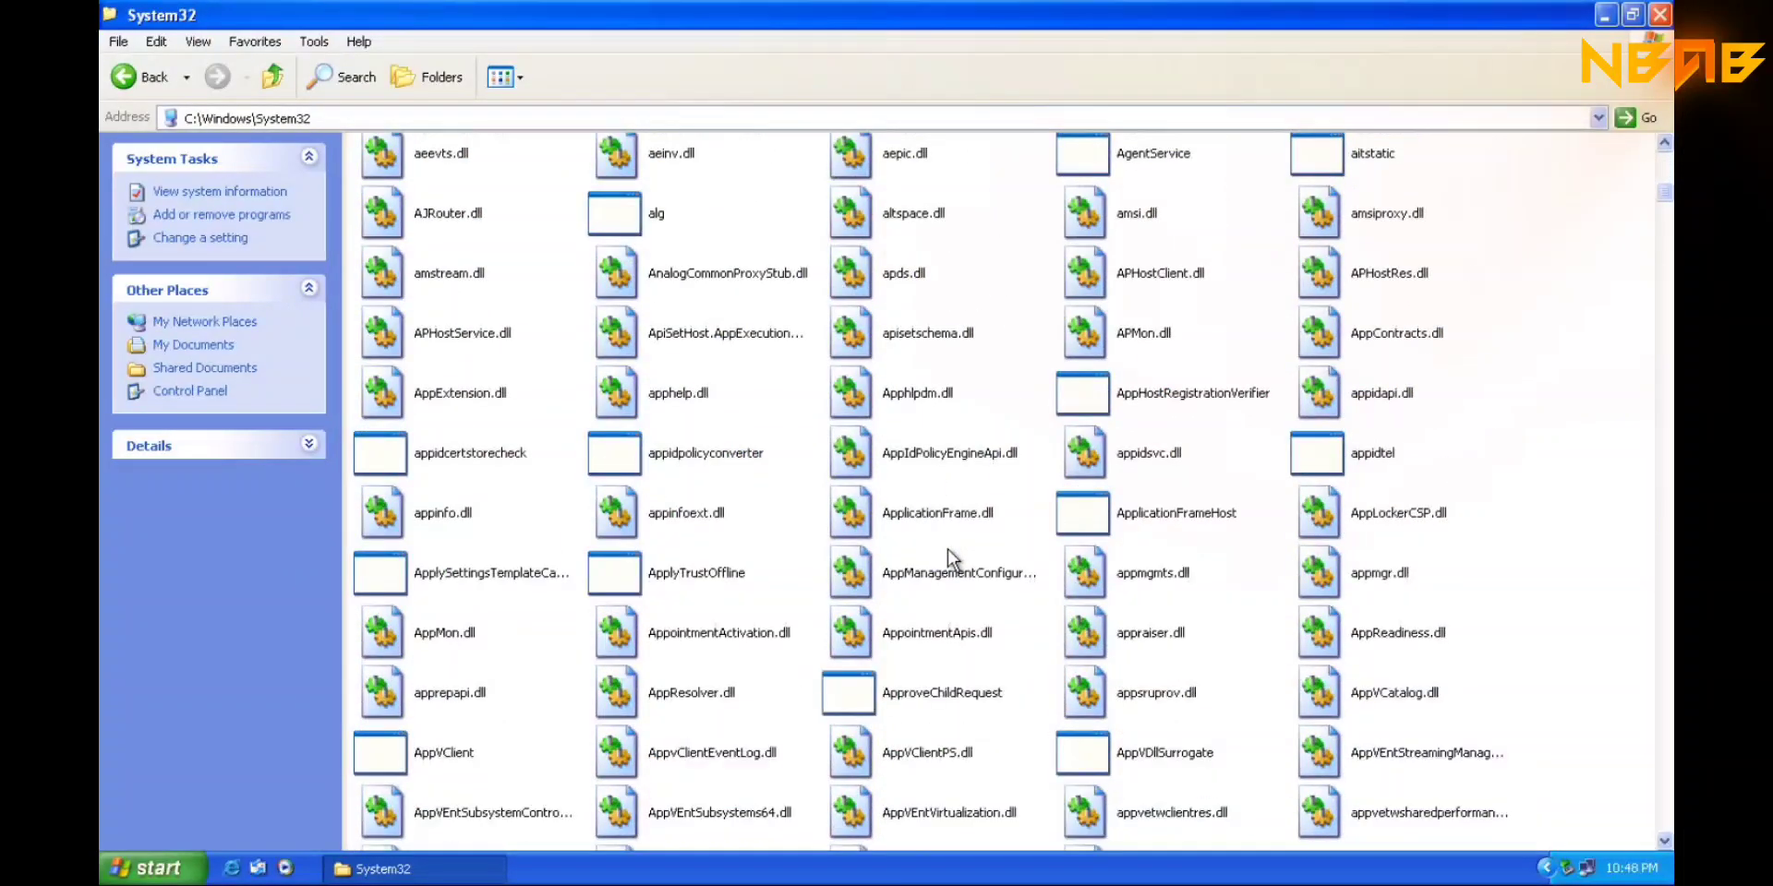
- Look through the subfolders and files of C:\Windows\System32, and close the folder window
scroll(953, 558, "down", 3)
scroll(953, 559, "up", 8)
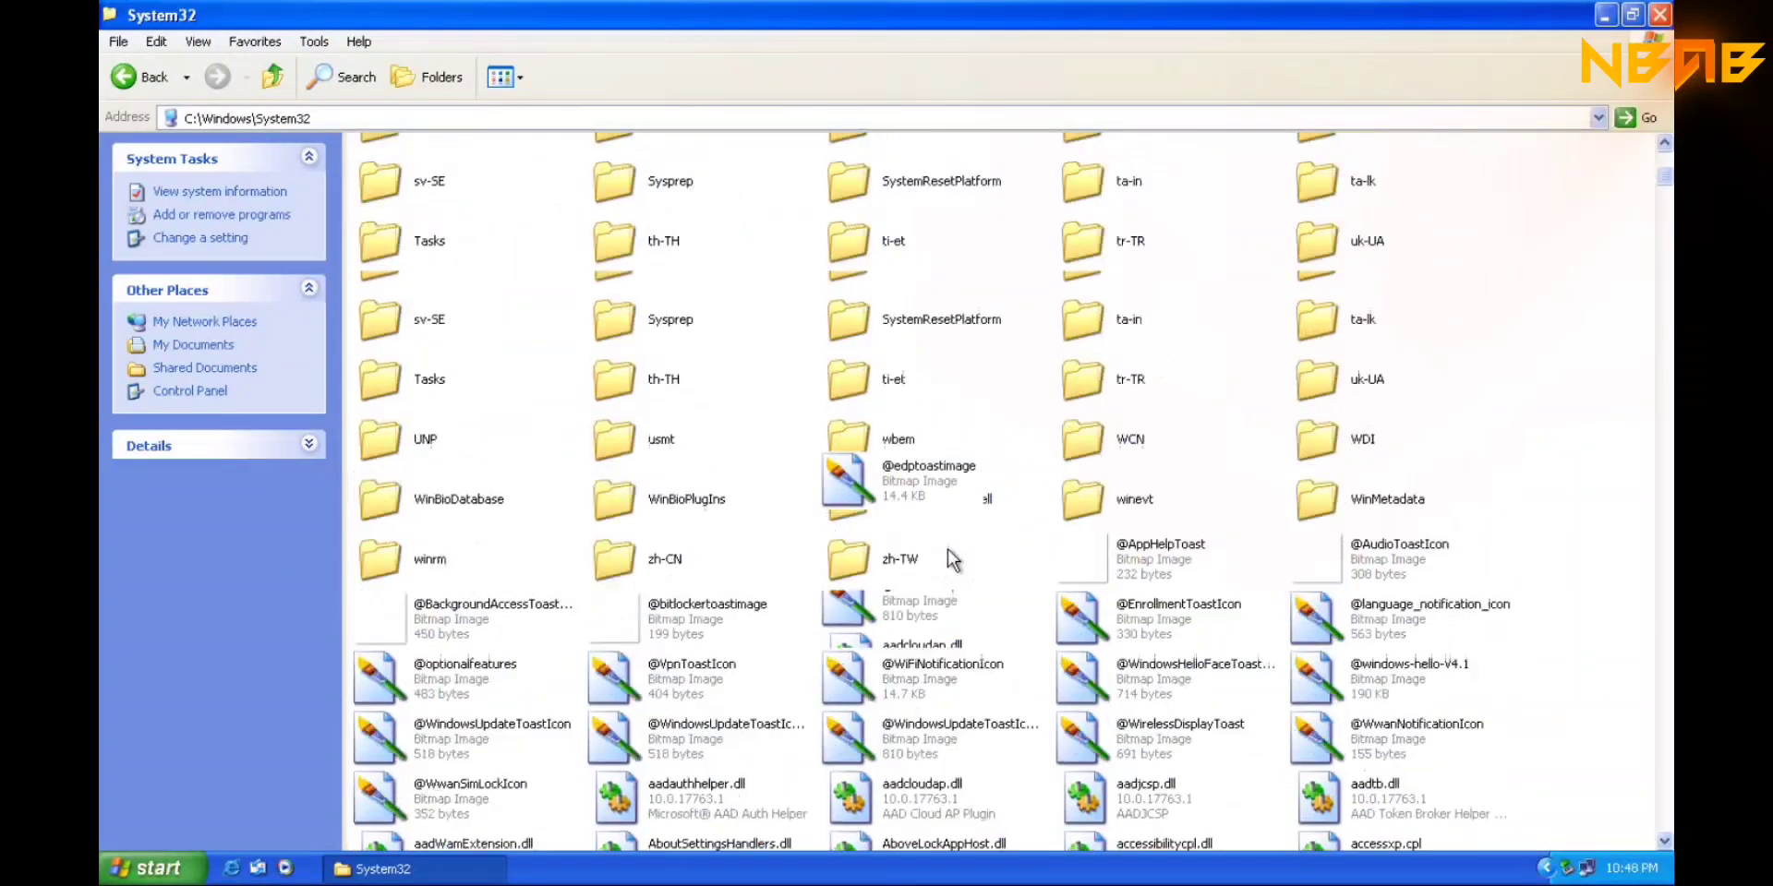
scroll(952, 559, "up", 5)
left_click(1659, 15)
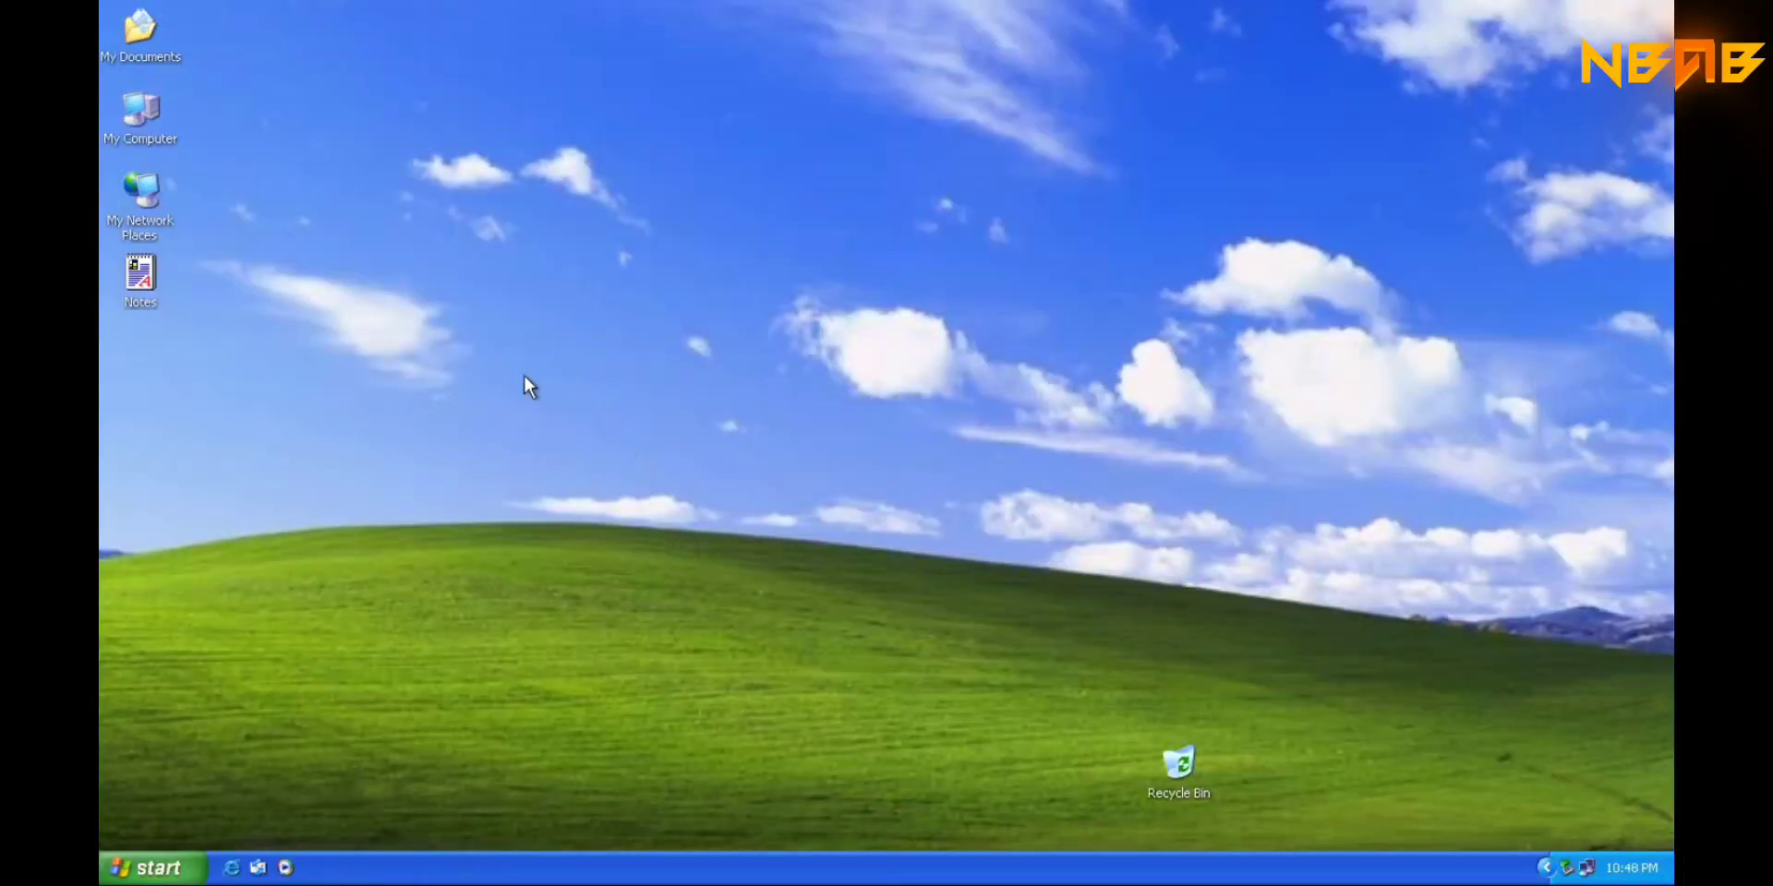
- Try to open the applications folder by running %appfolder% and %appsfolder%
key("super+r")
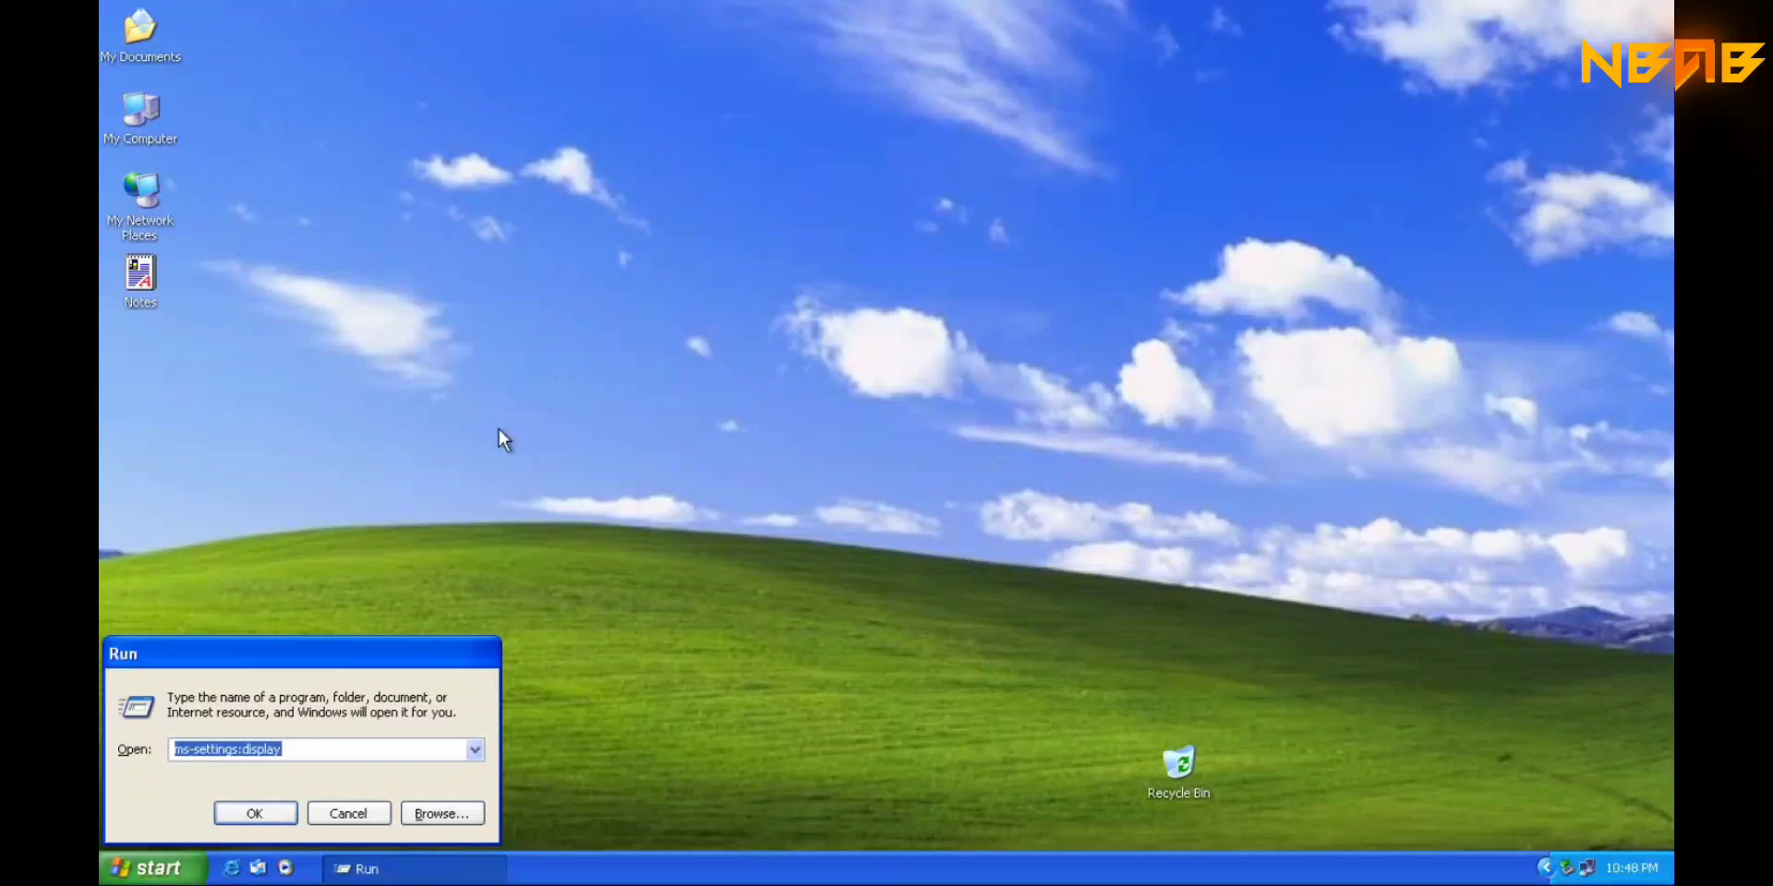
type("%appfolder%")
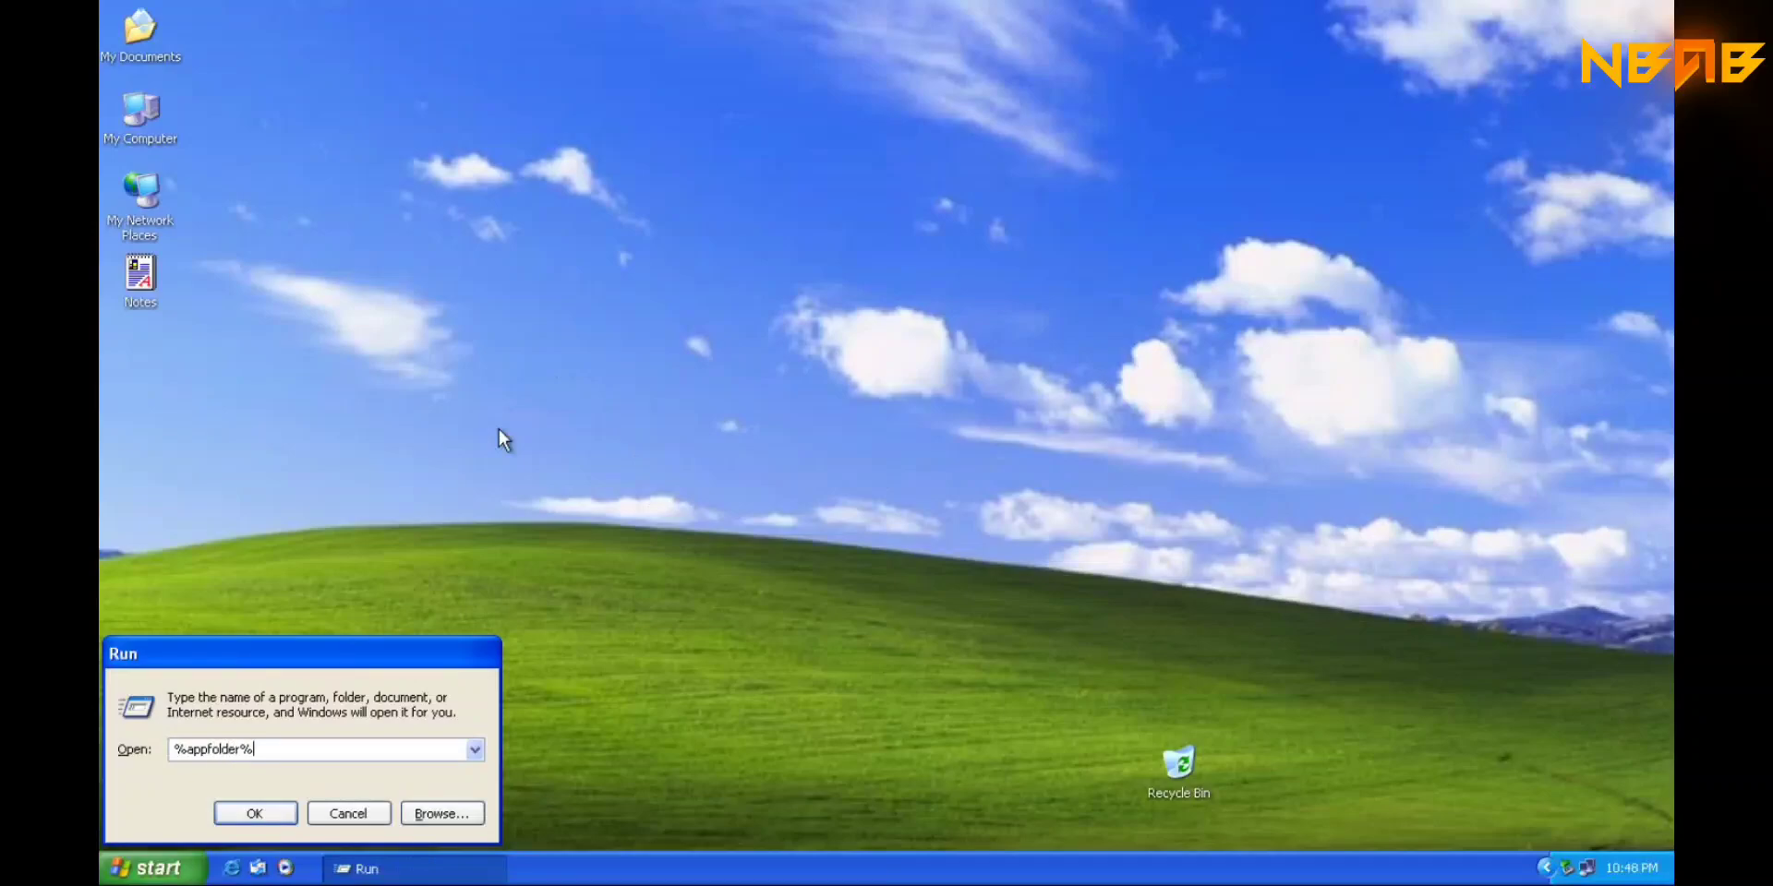
key("Return")
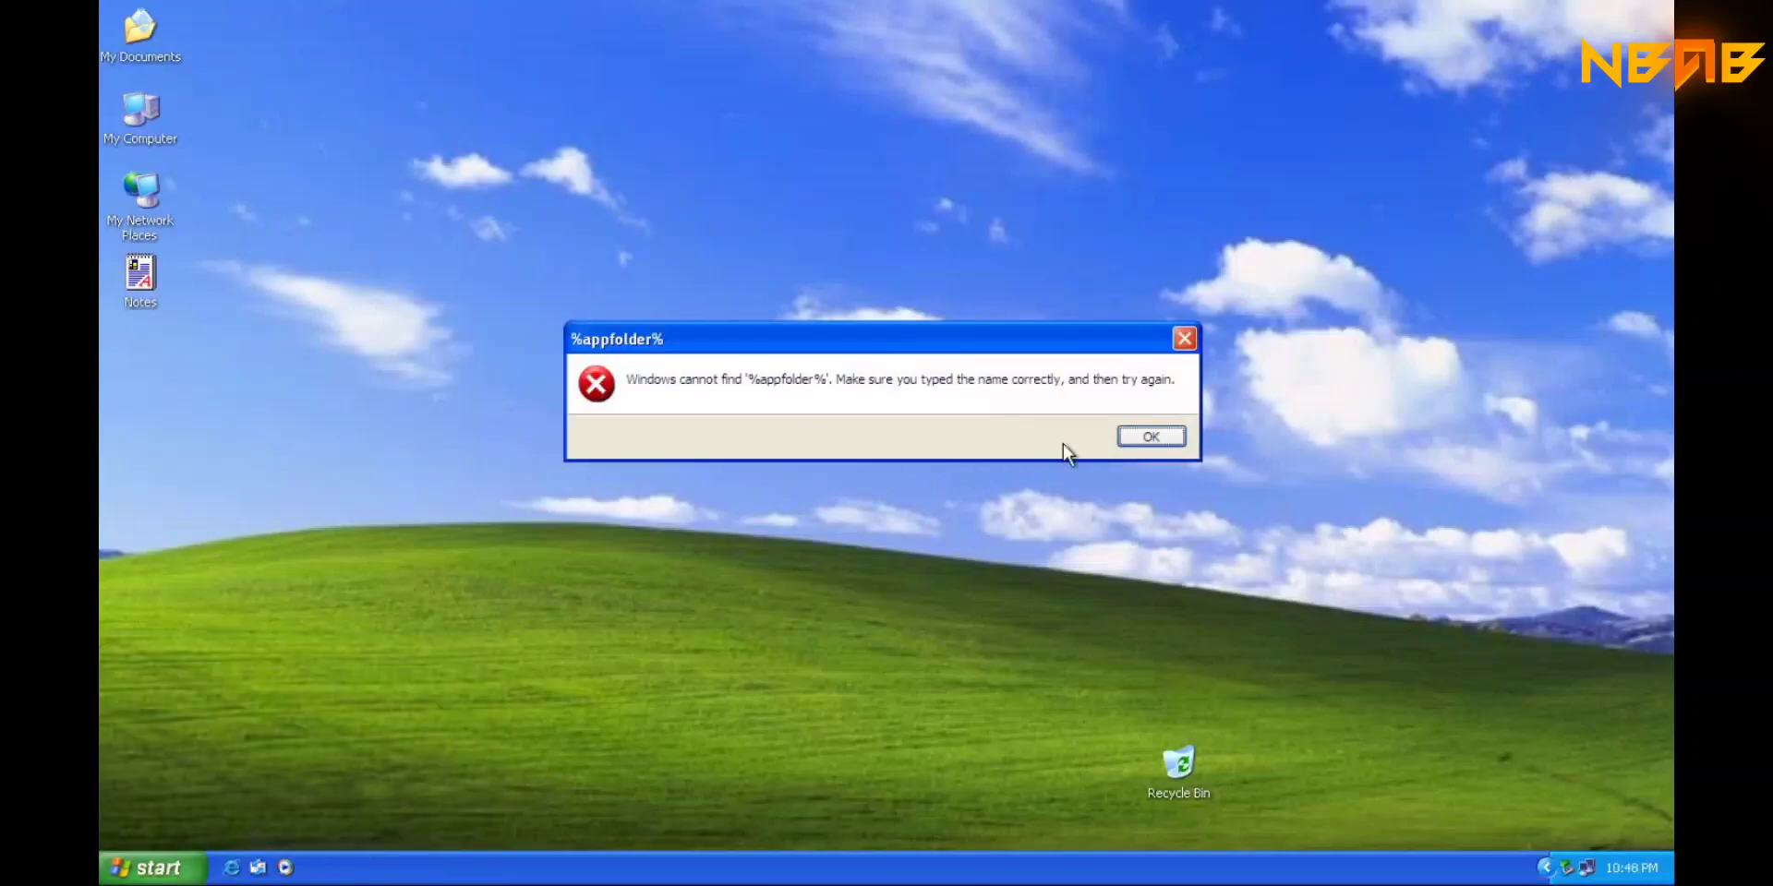
left_click(1171, 435)
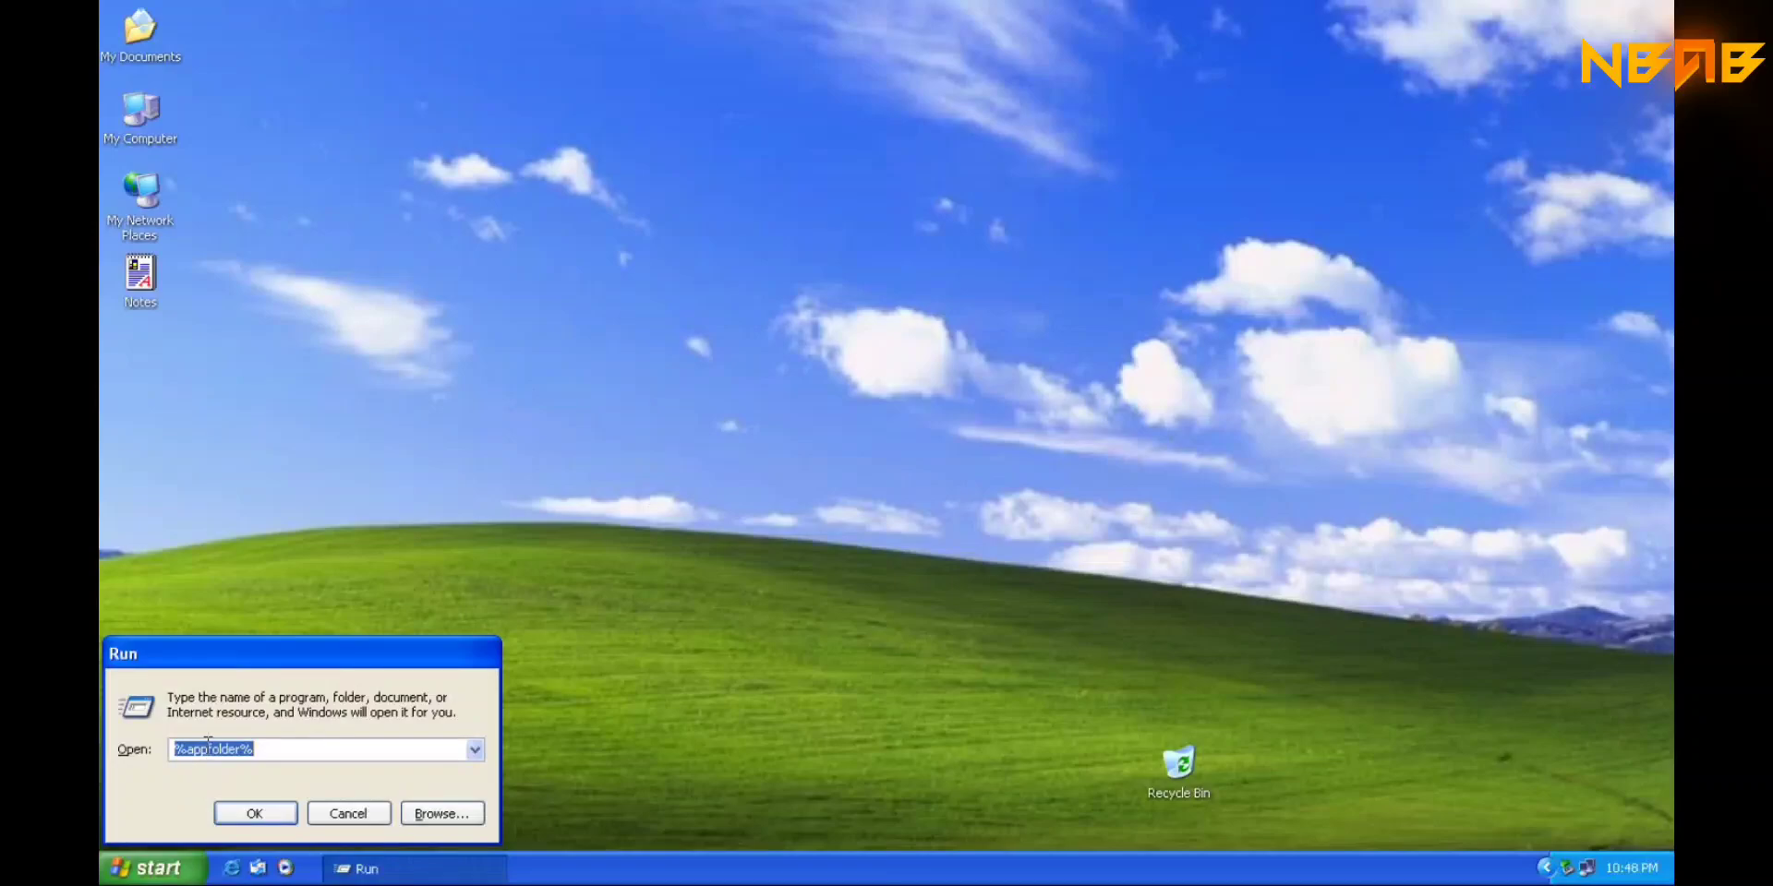
left_click(204, 747)
left_click(259, 812)
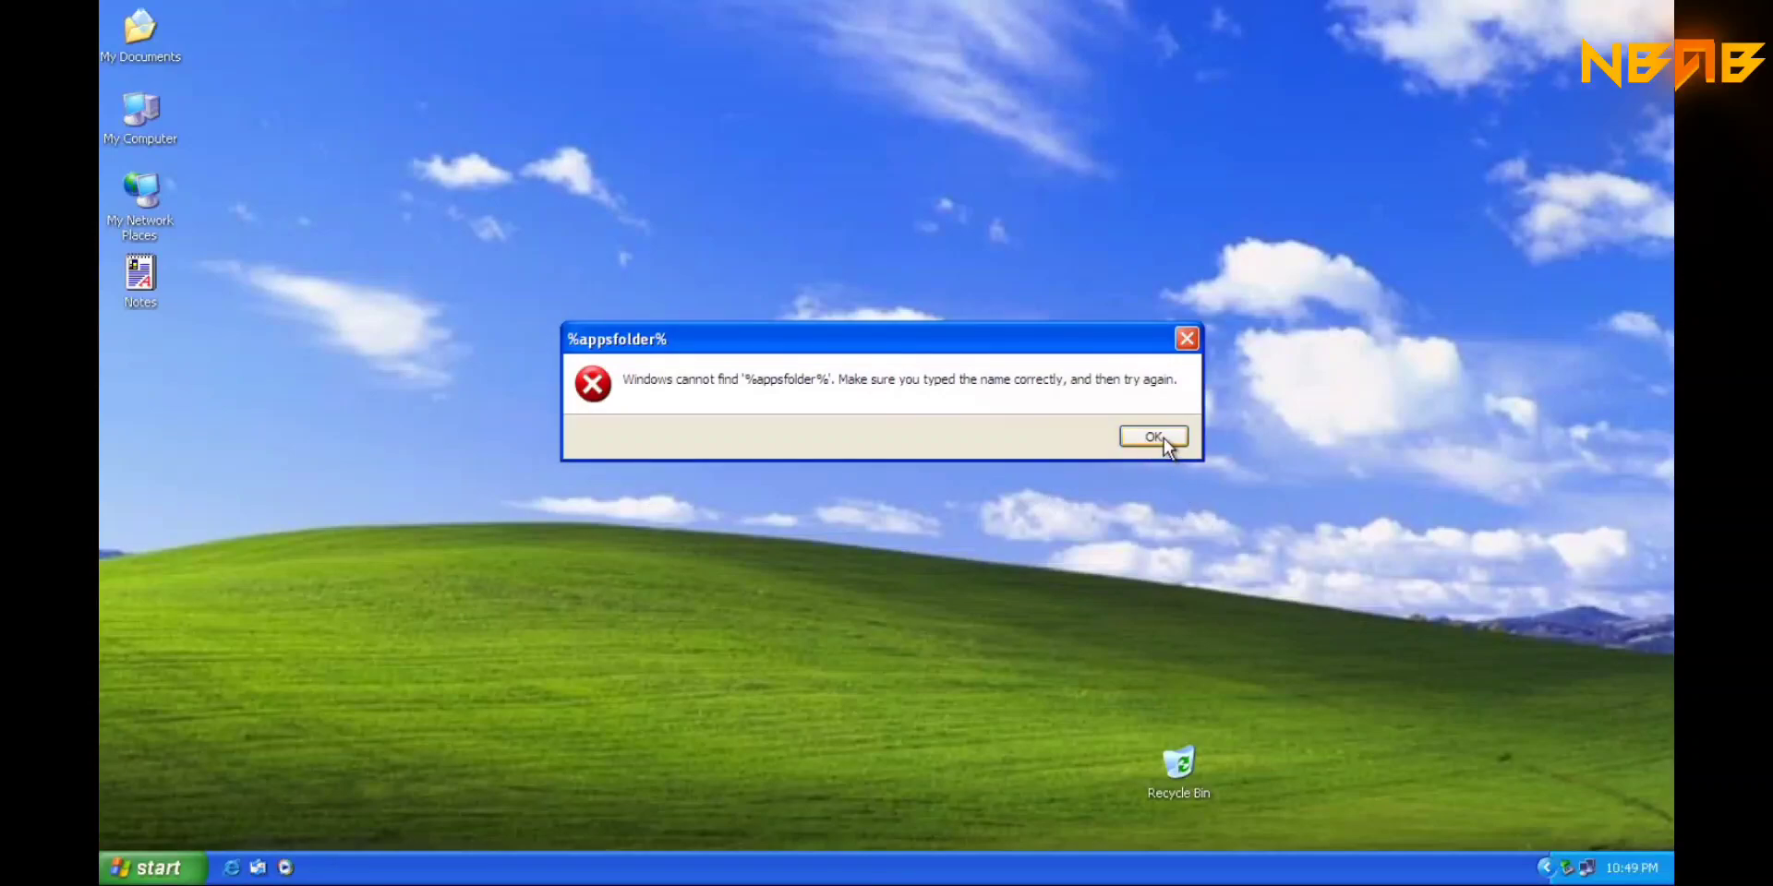
left_click(1163, 438)
left_click(349, 812)
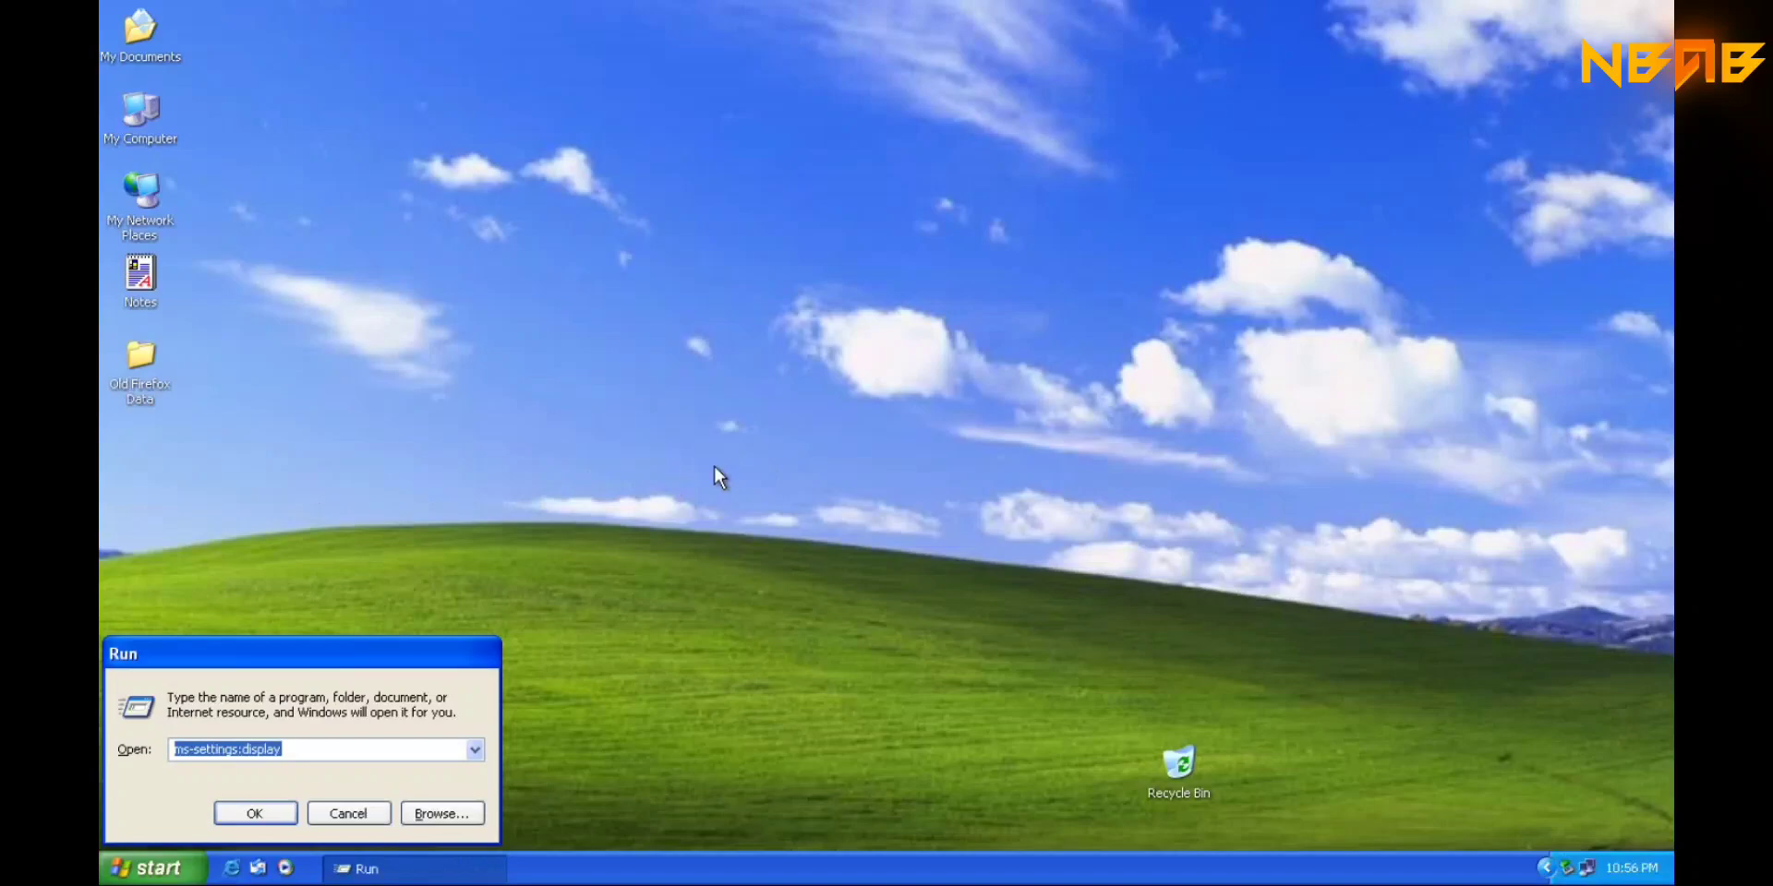
- Open the Applications folder by running explorer.exe shell:appsFolder
type("ex")
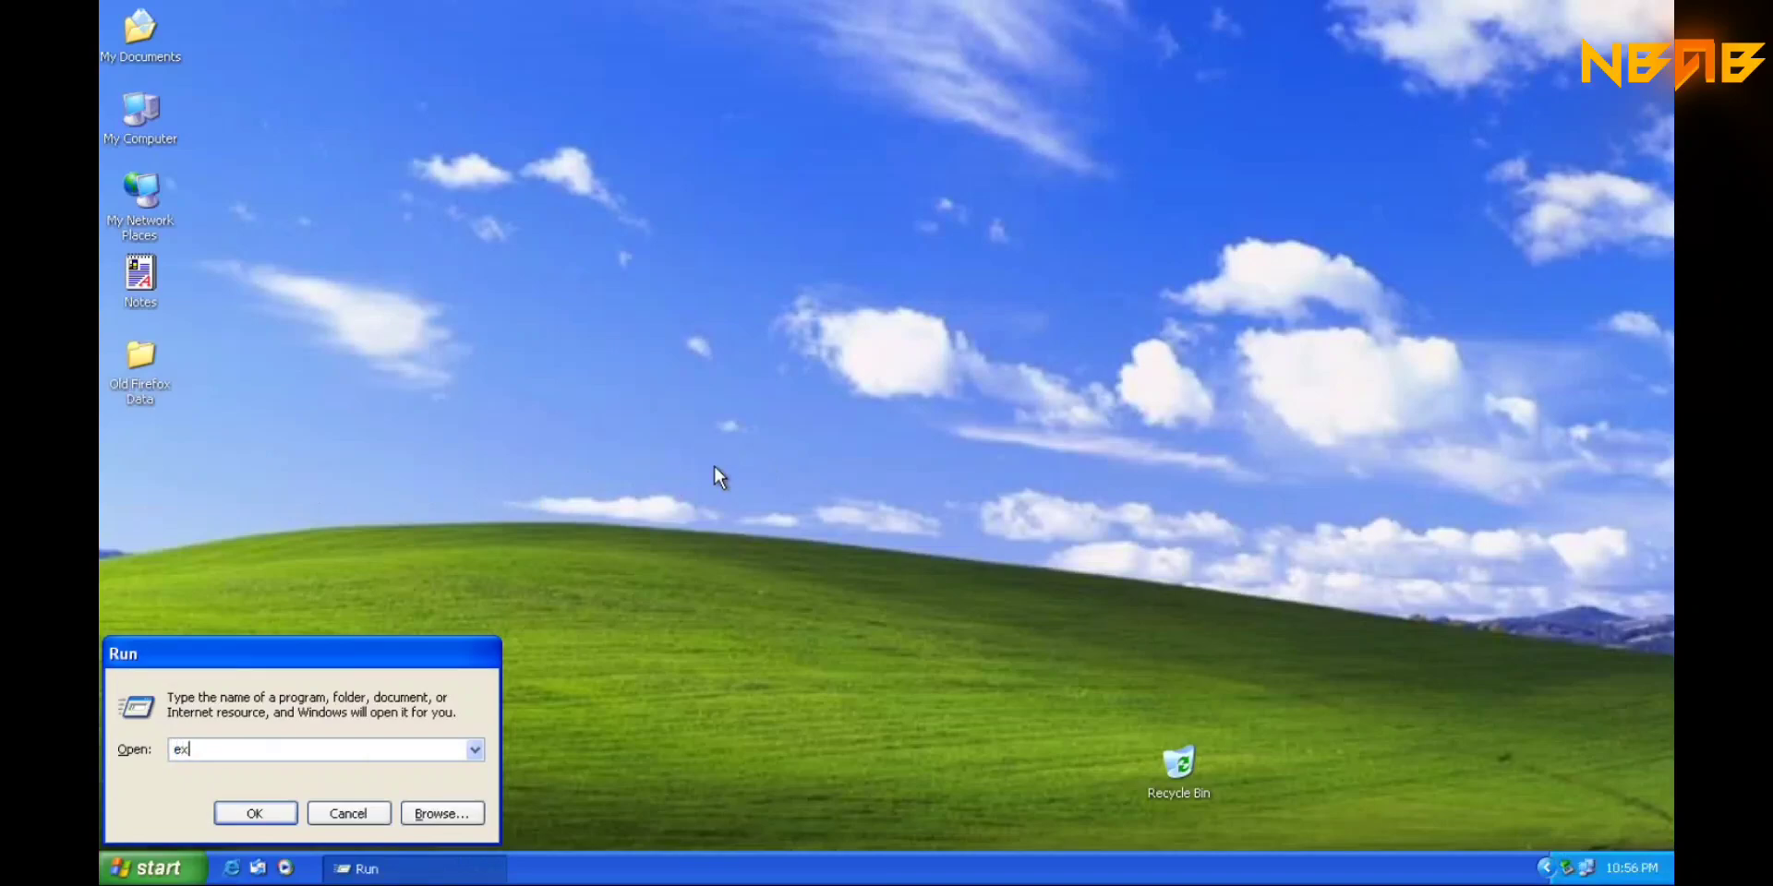
type("plorer.exe shell:appsFolder")
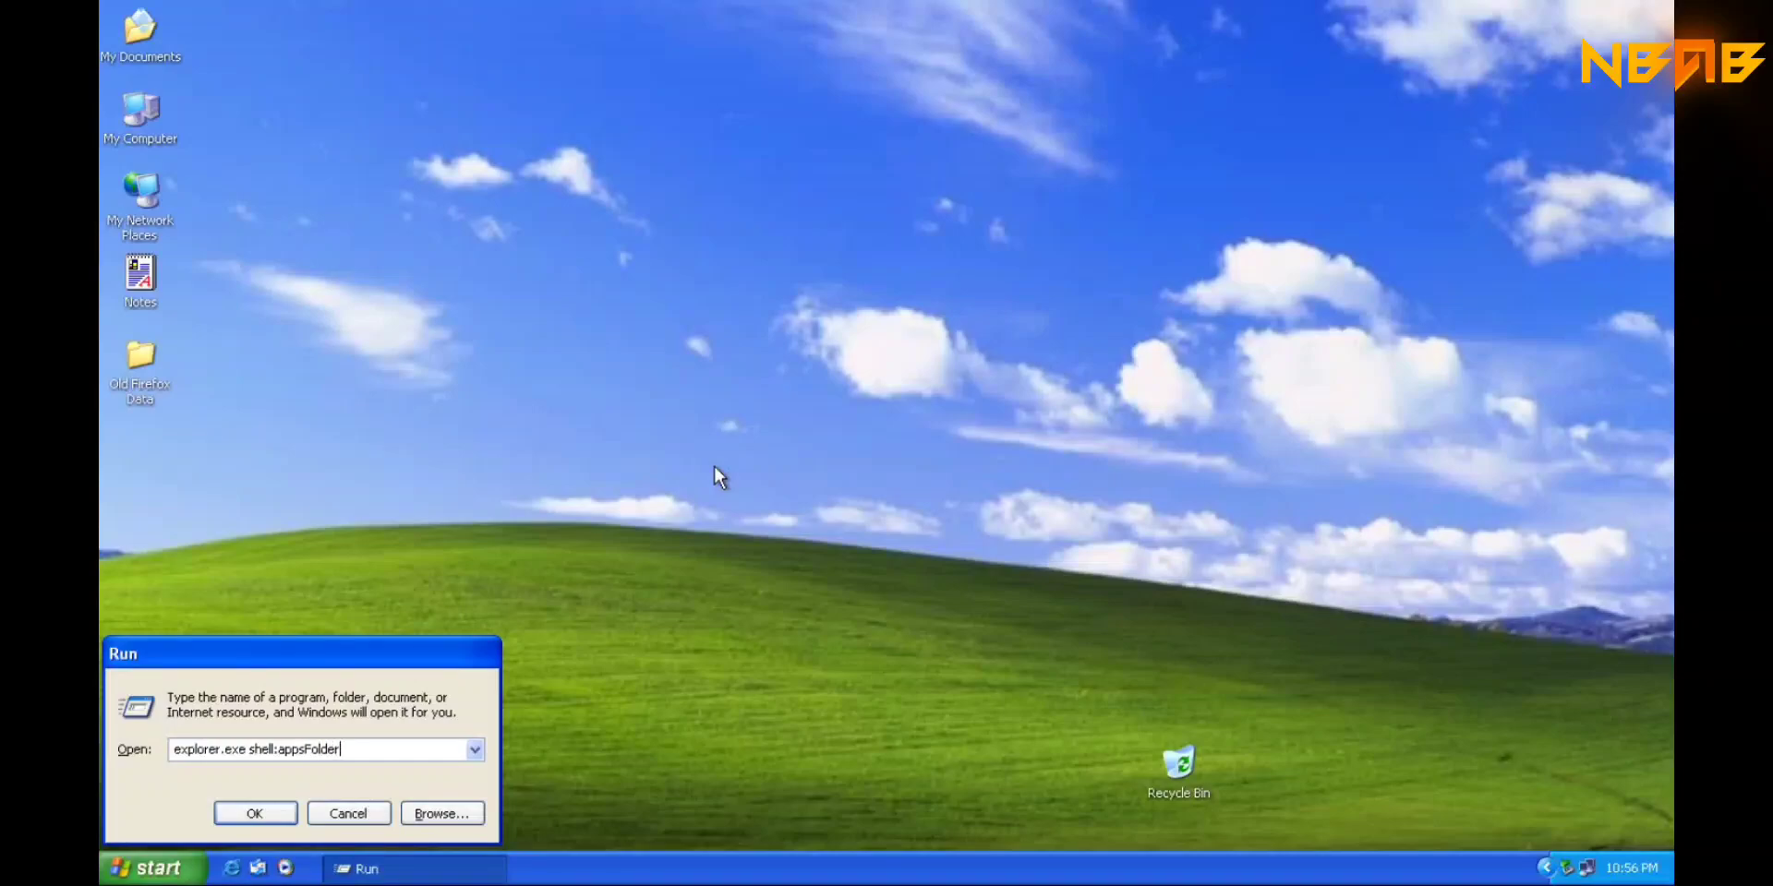
key("Return")
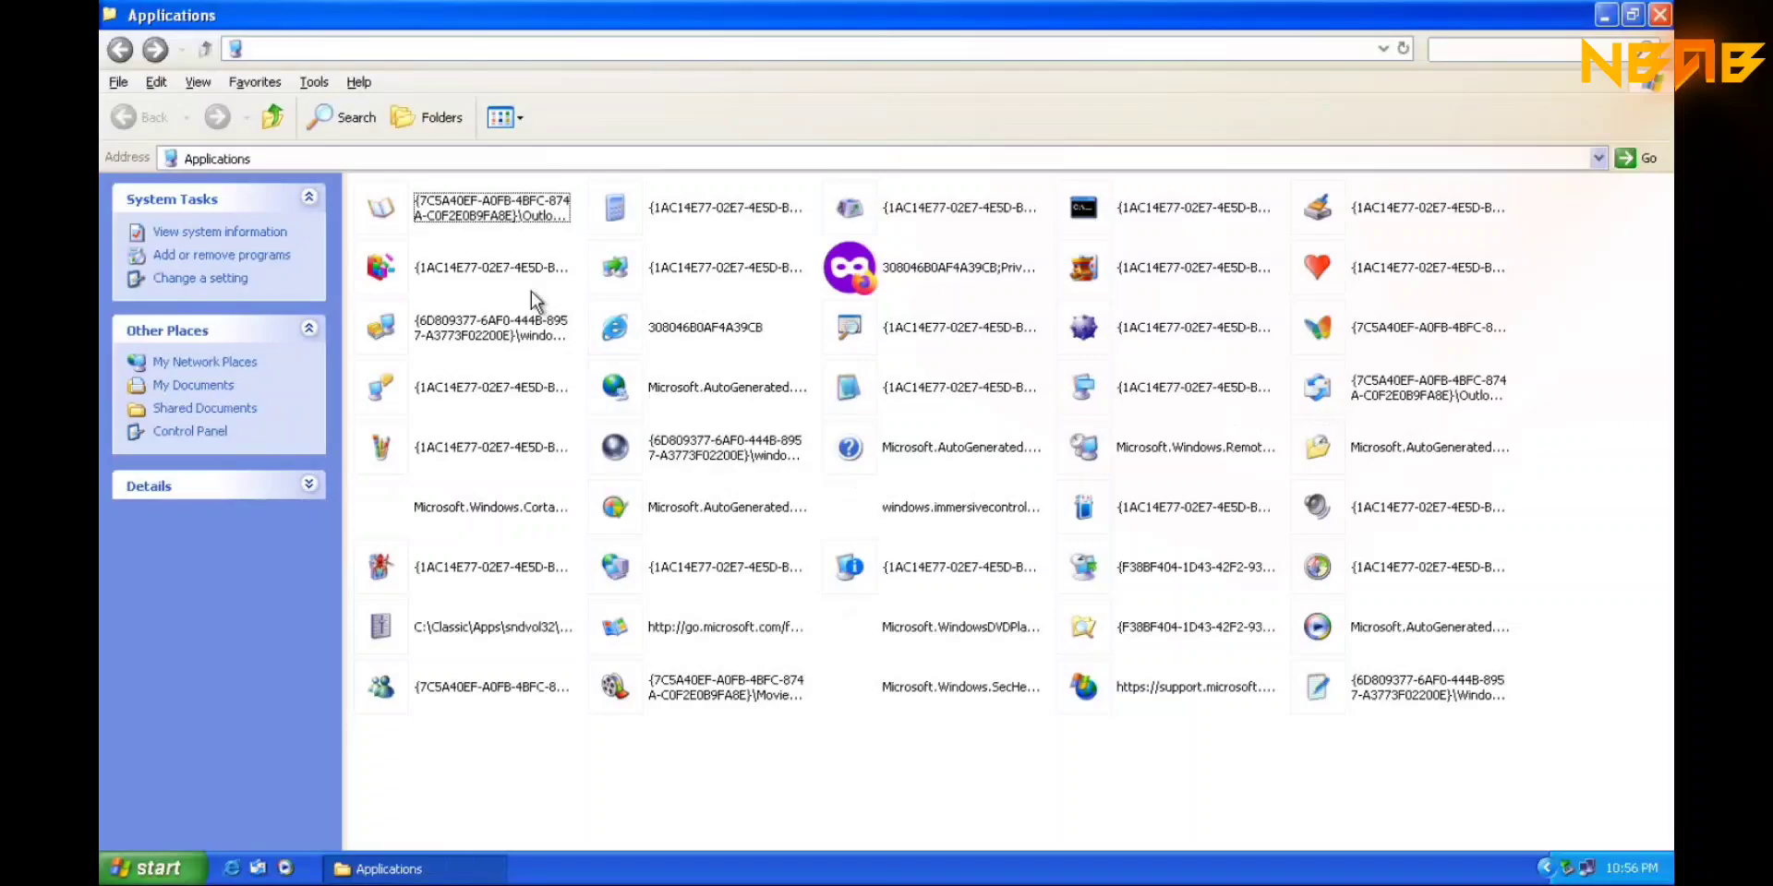
- Launch the Microsoft.Windows.Cortana entry from the Applications folder, open Settings from its search pane, and close the Settings window
left_click(508, 507)
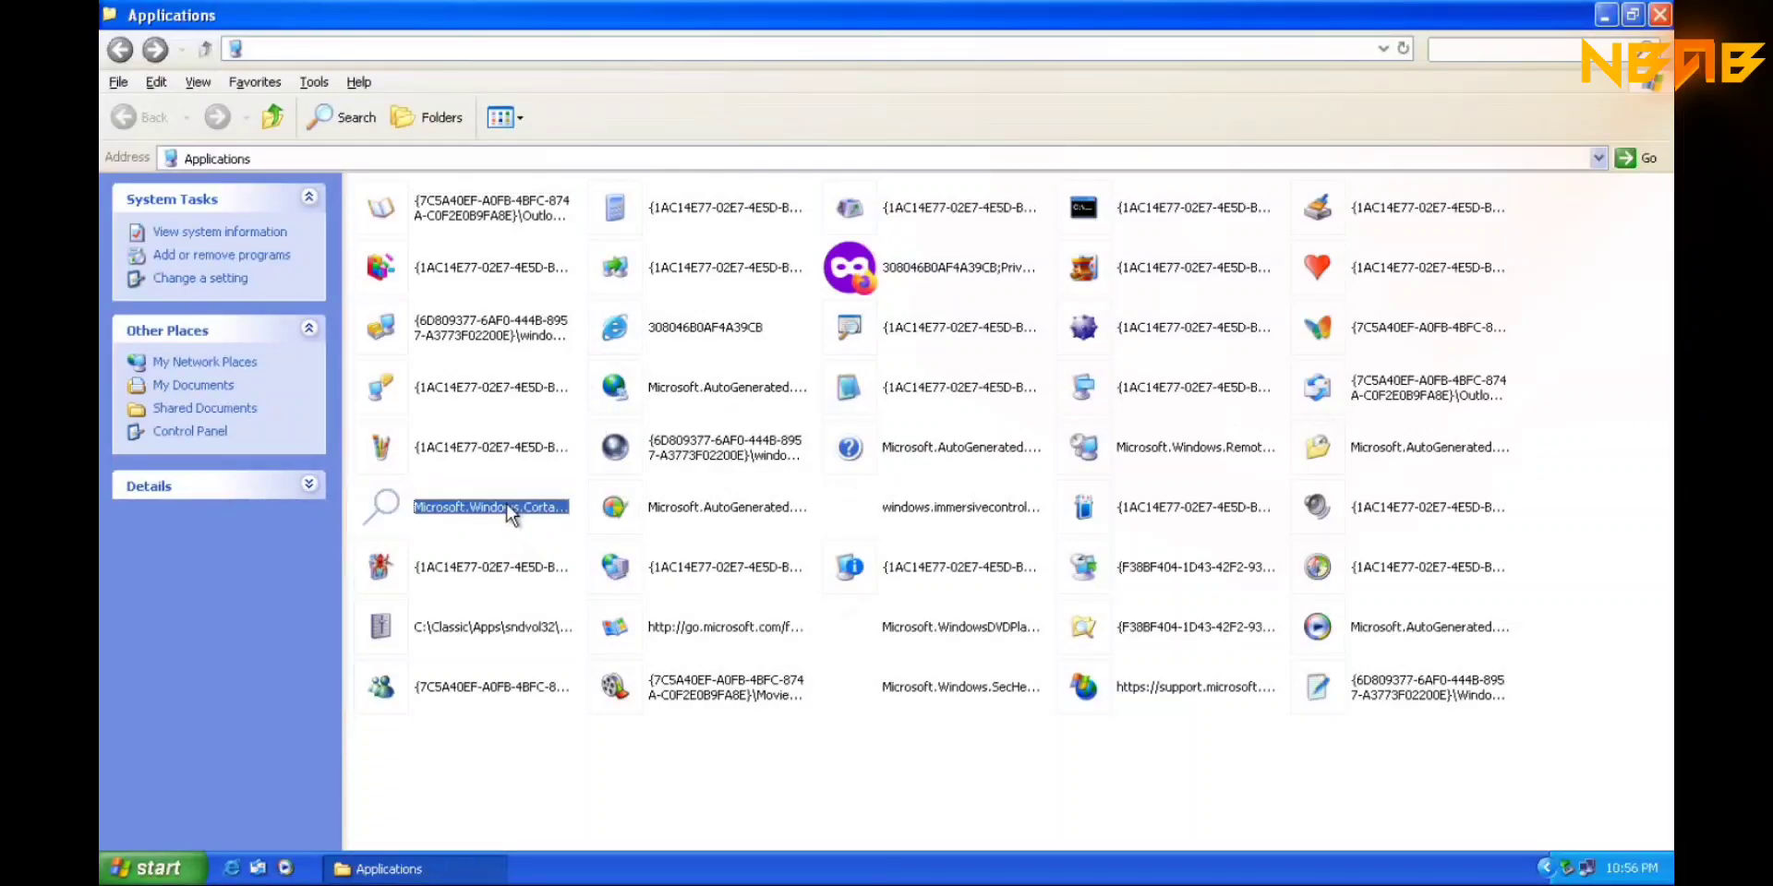
double_click(506, 507)
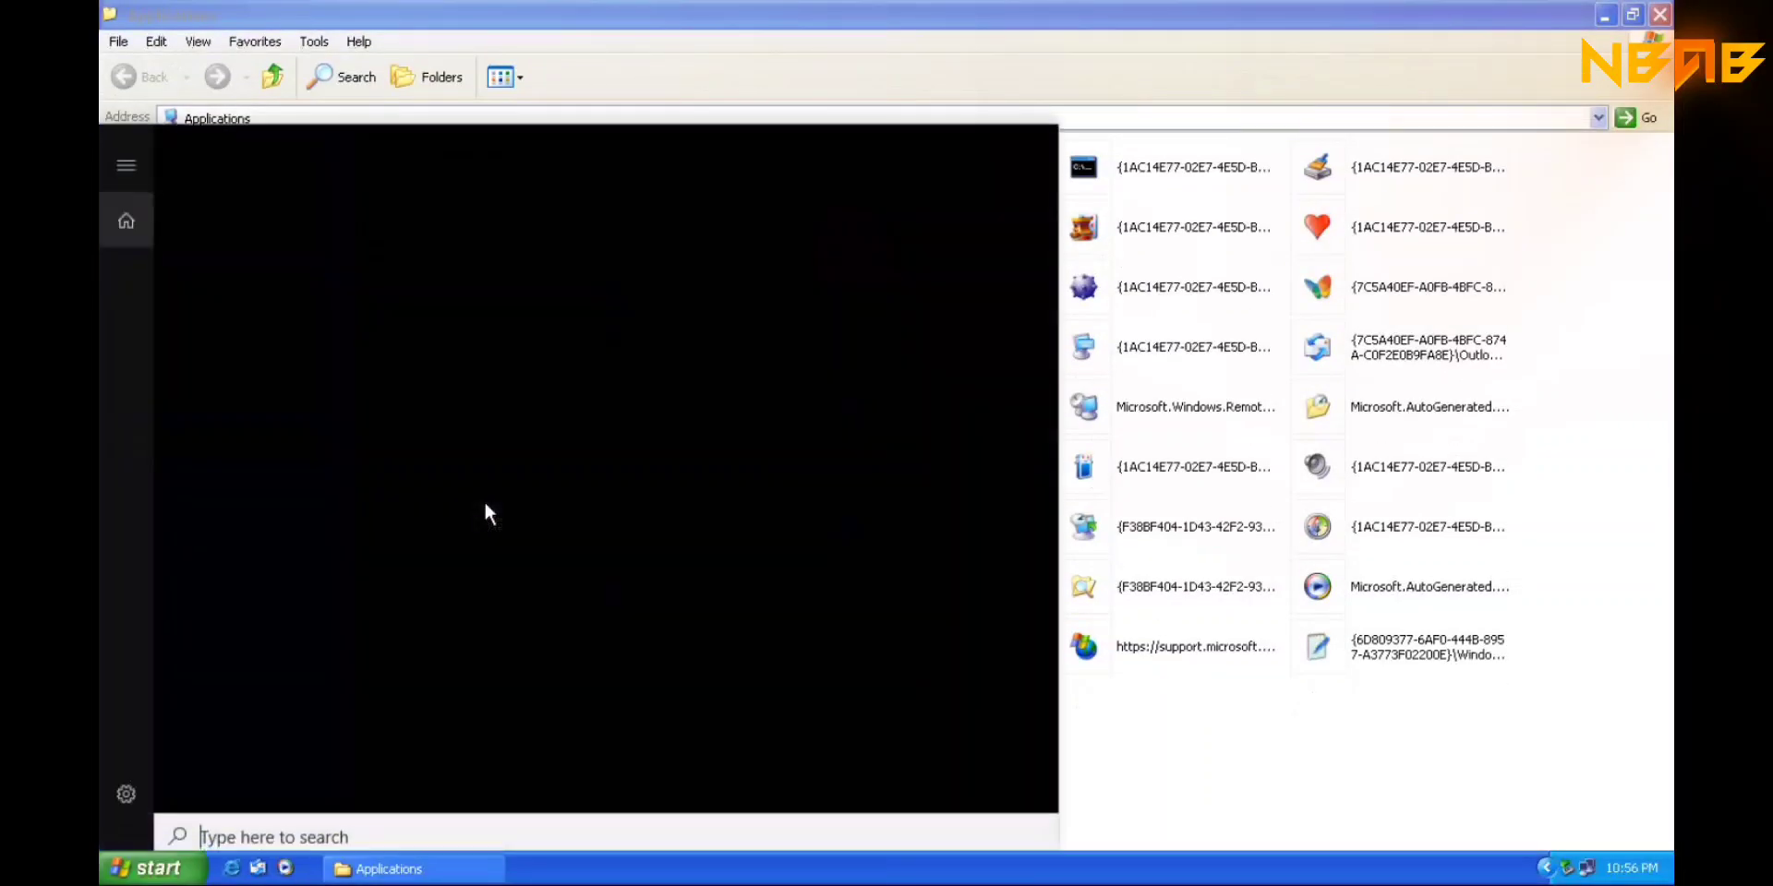
left_click(129, 149)
left_click(131, 151)
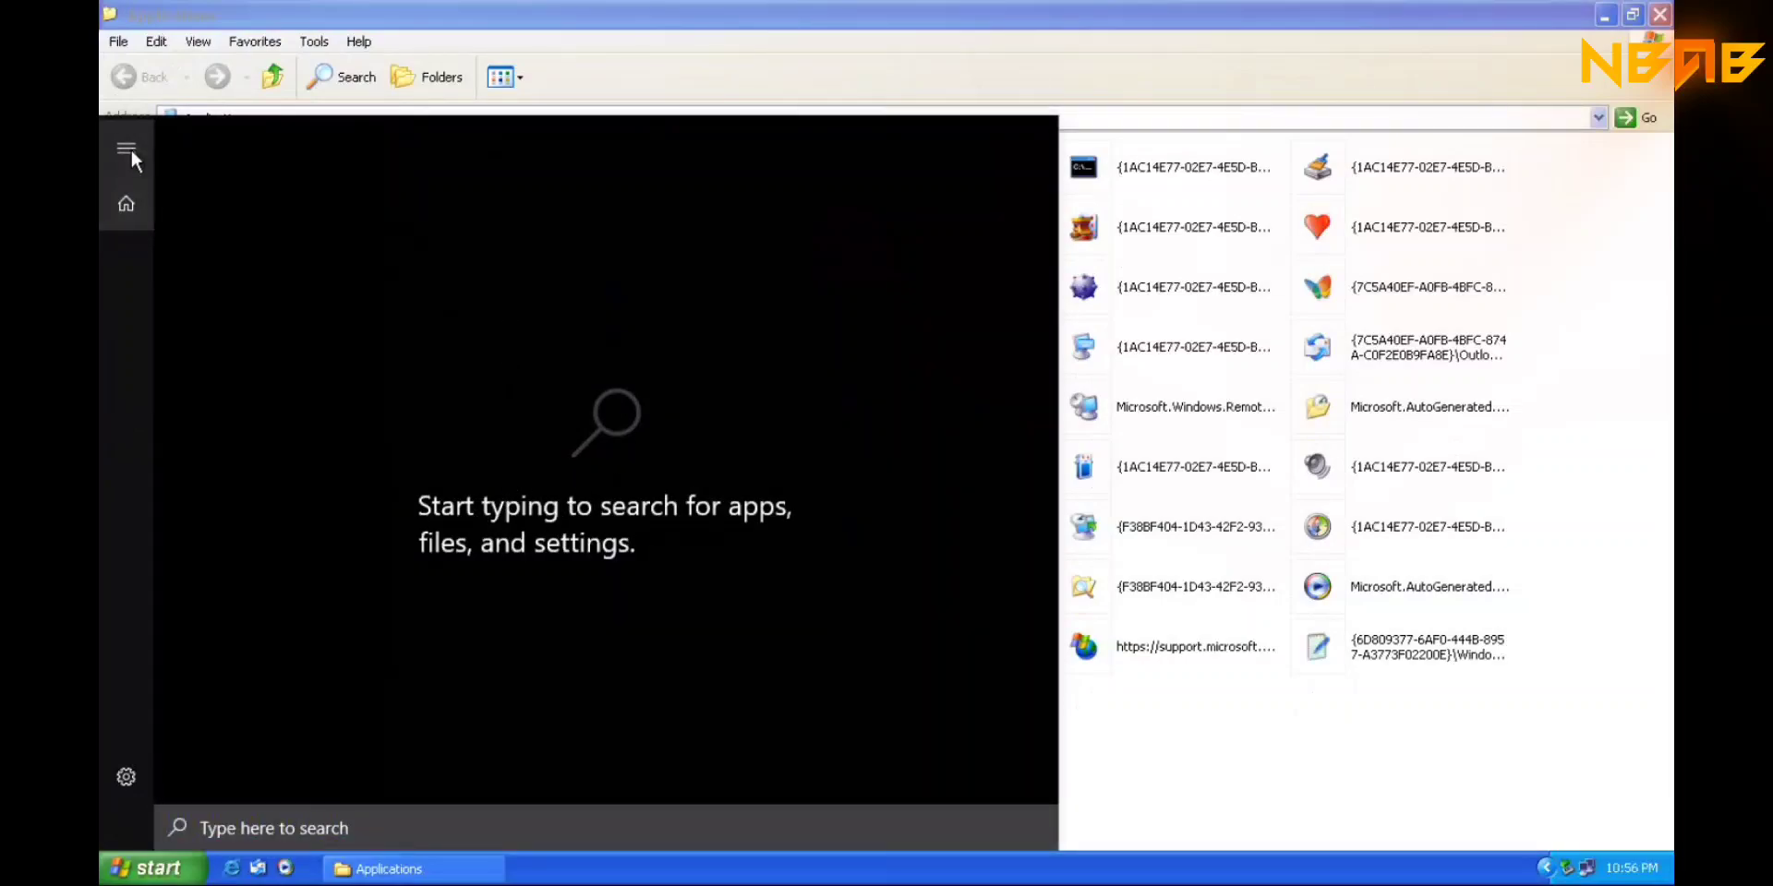
left_click(114, 764)
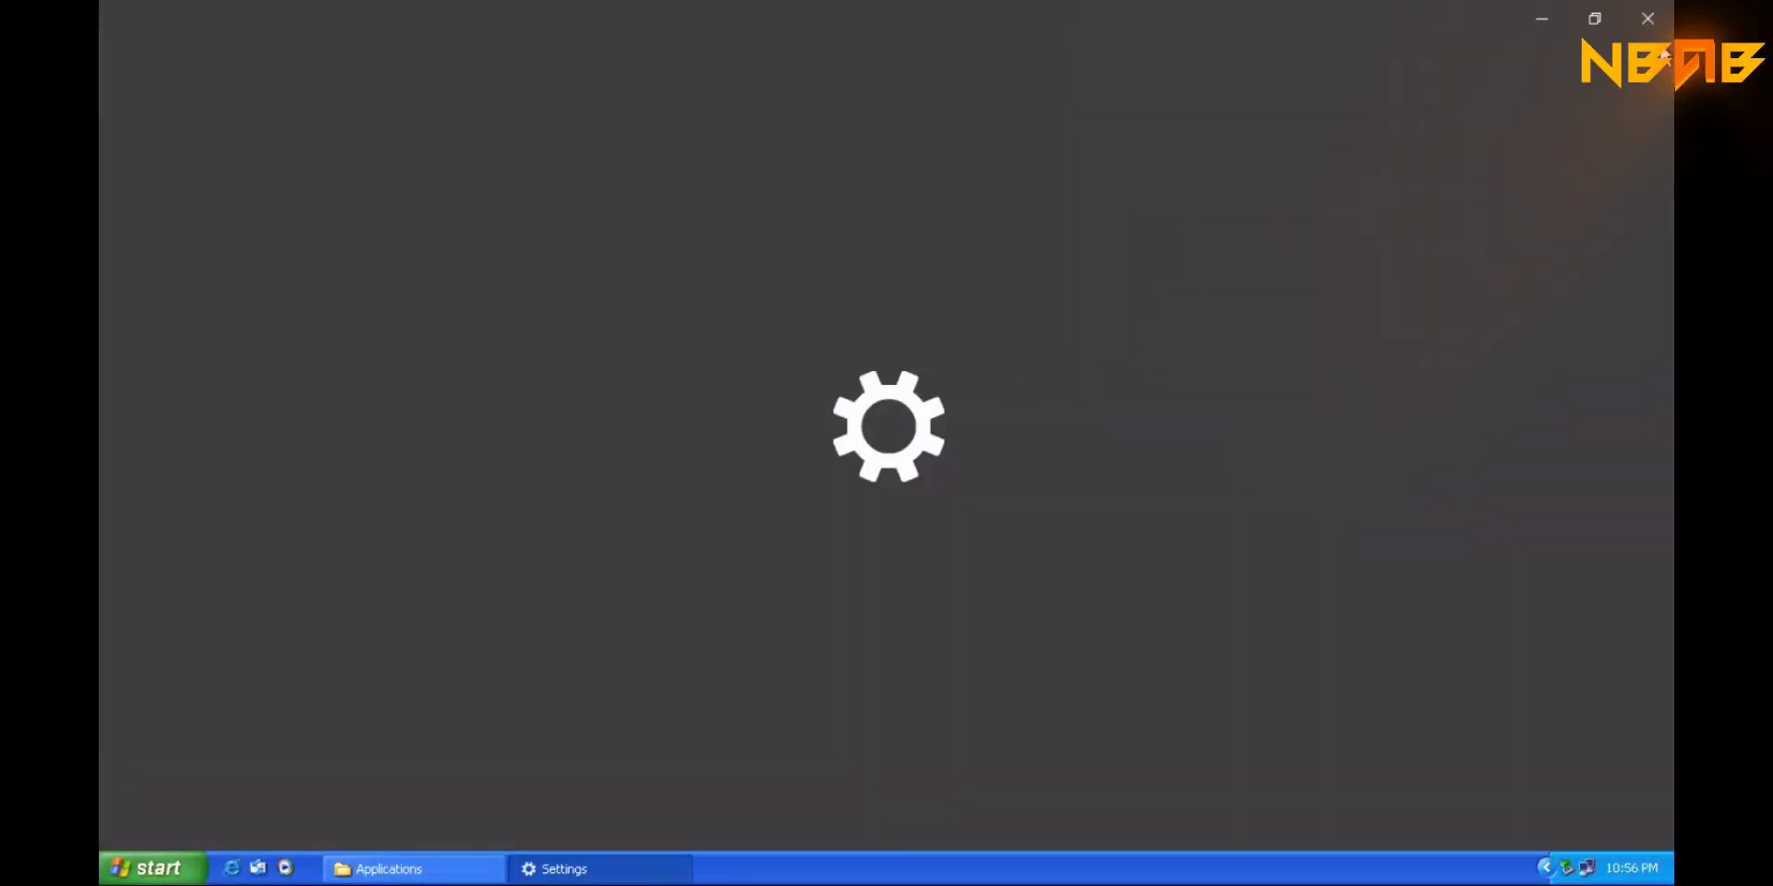
left_click(1647, 19)
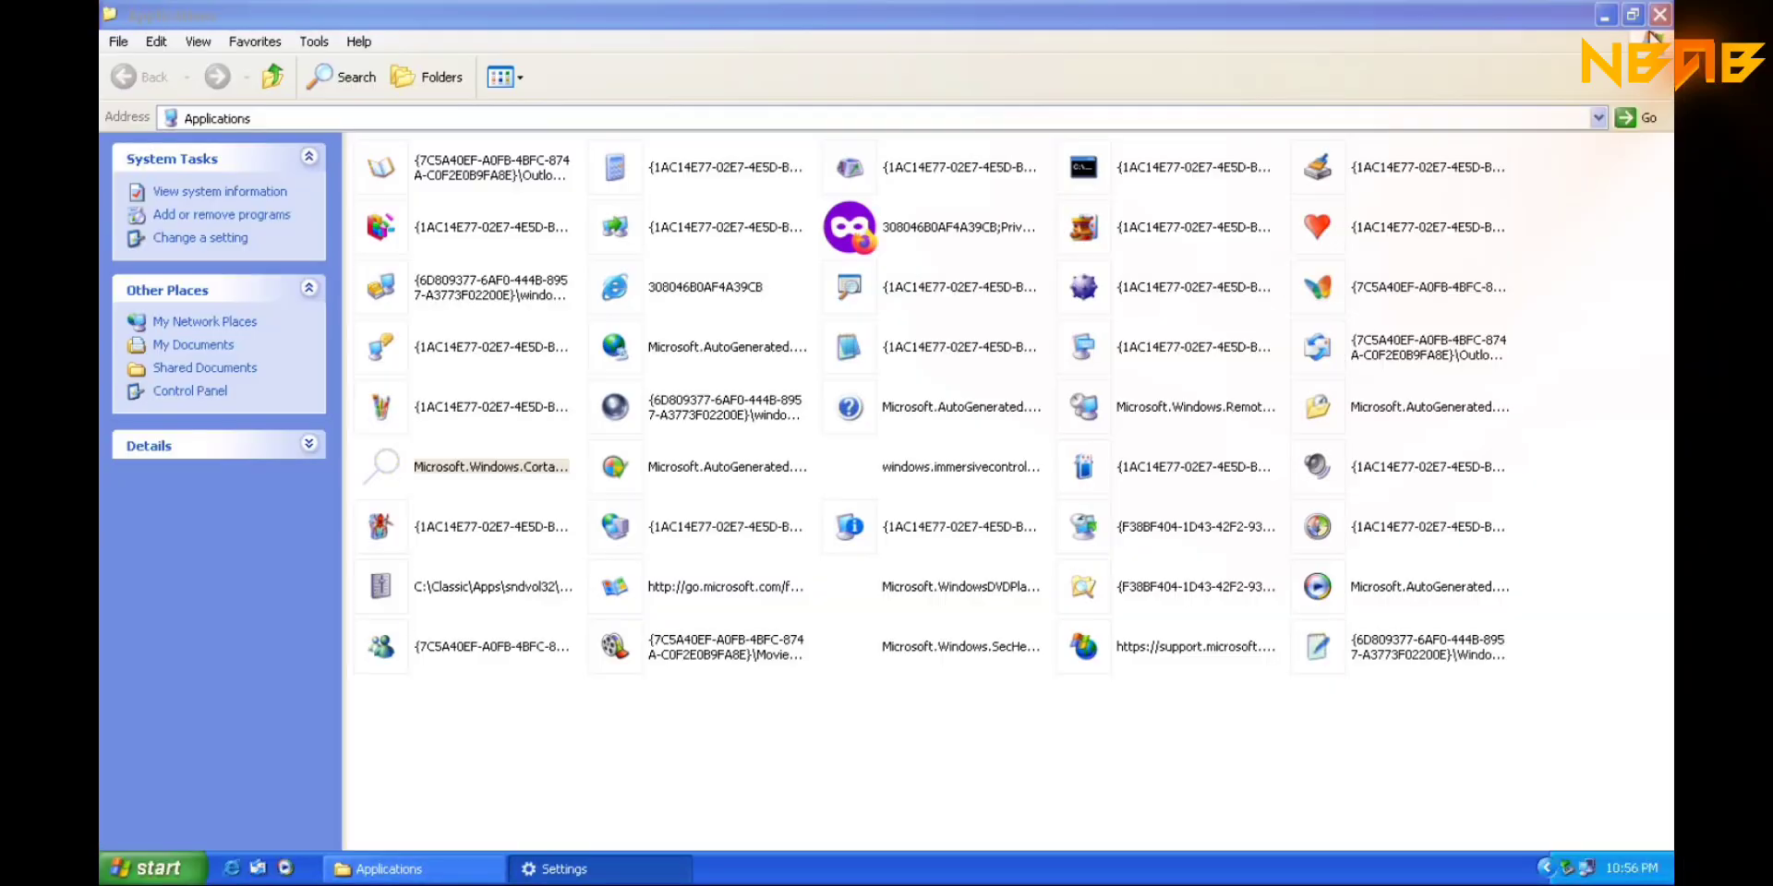
- Check the Contacts folder and Windows Security from the Applications folder, closing each window after viewing it
double_click(432, 172)
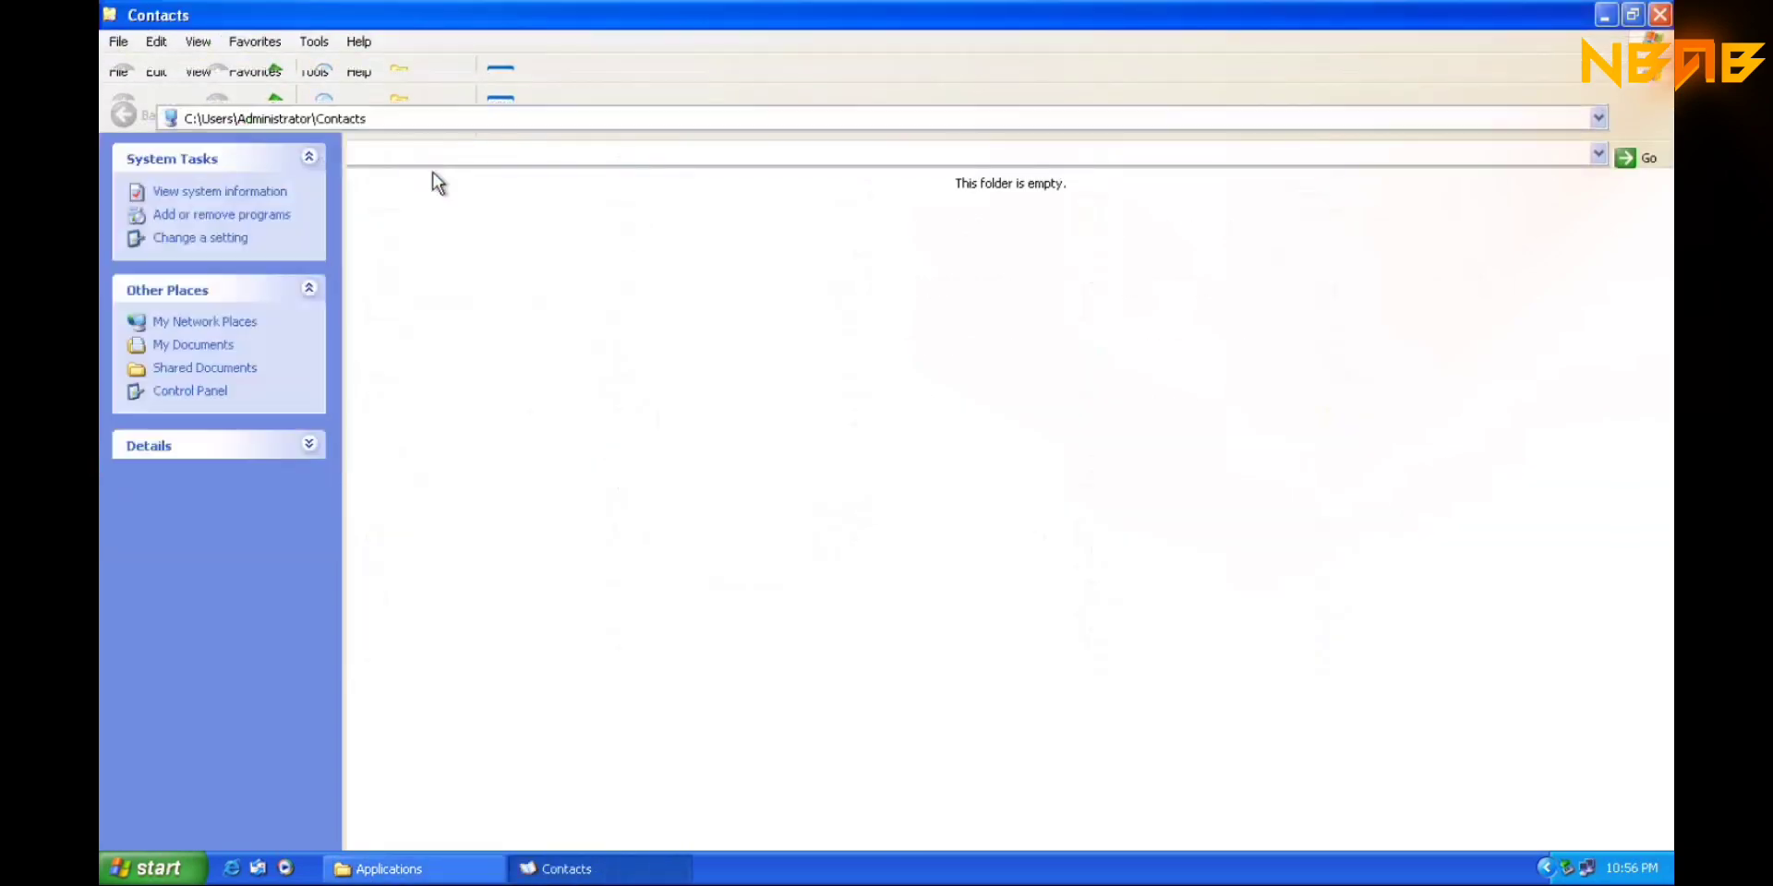
left_click(1662, 15)
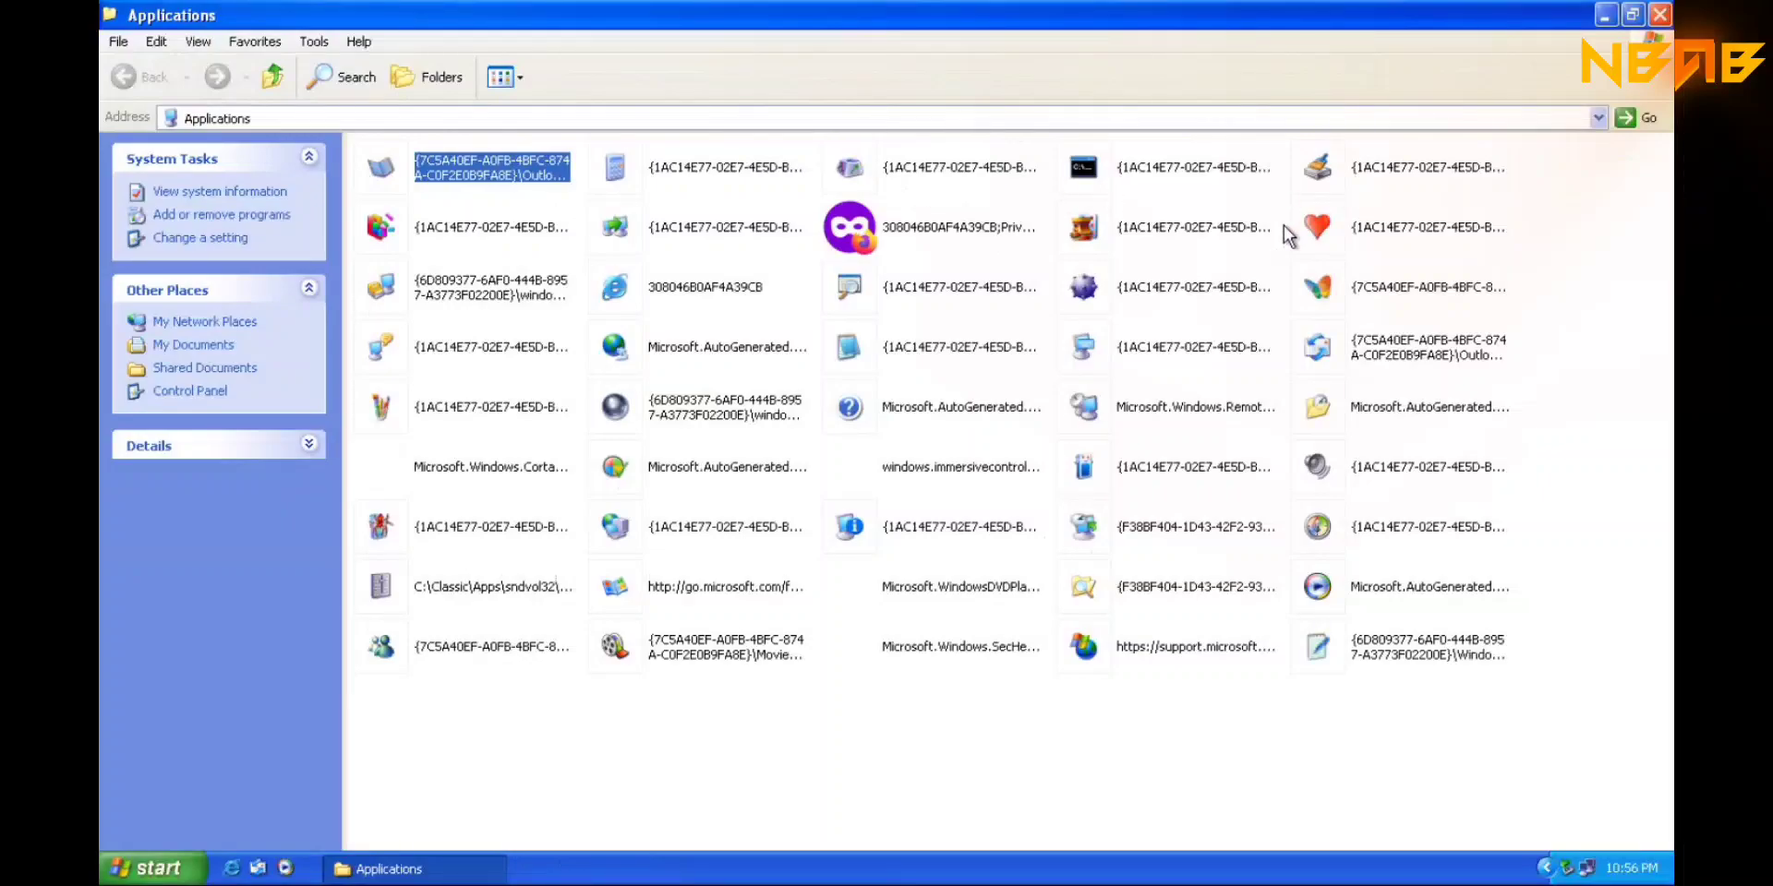
left_click(928, 647)
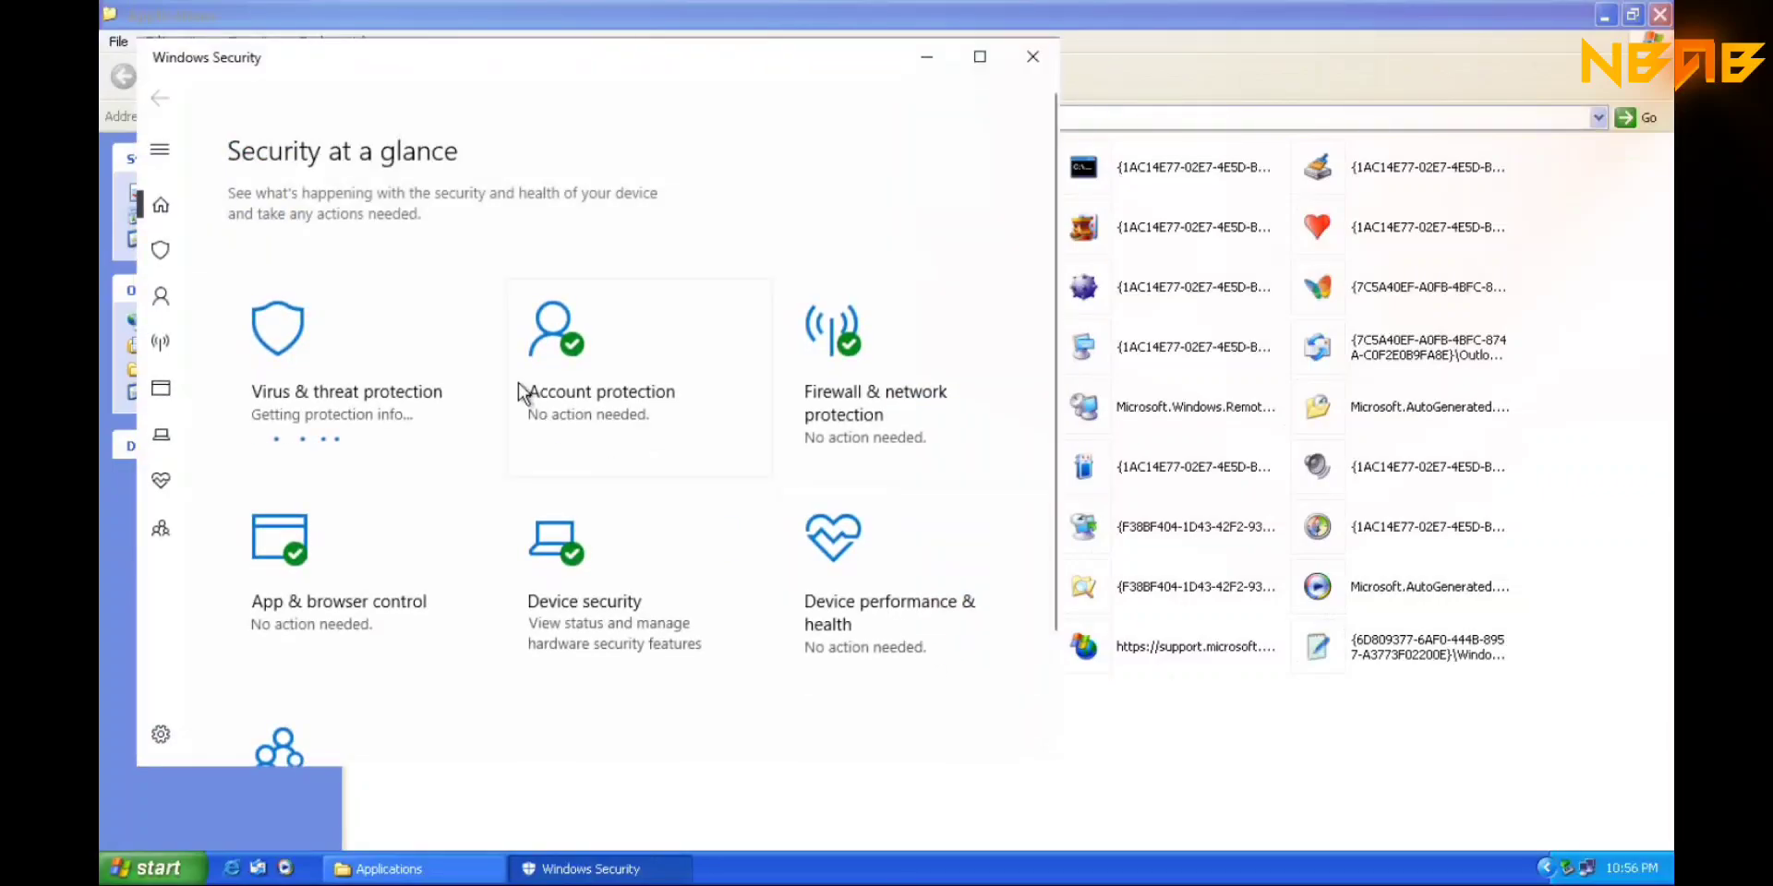
left_click(1032, 56)
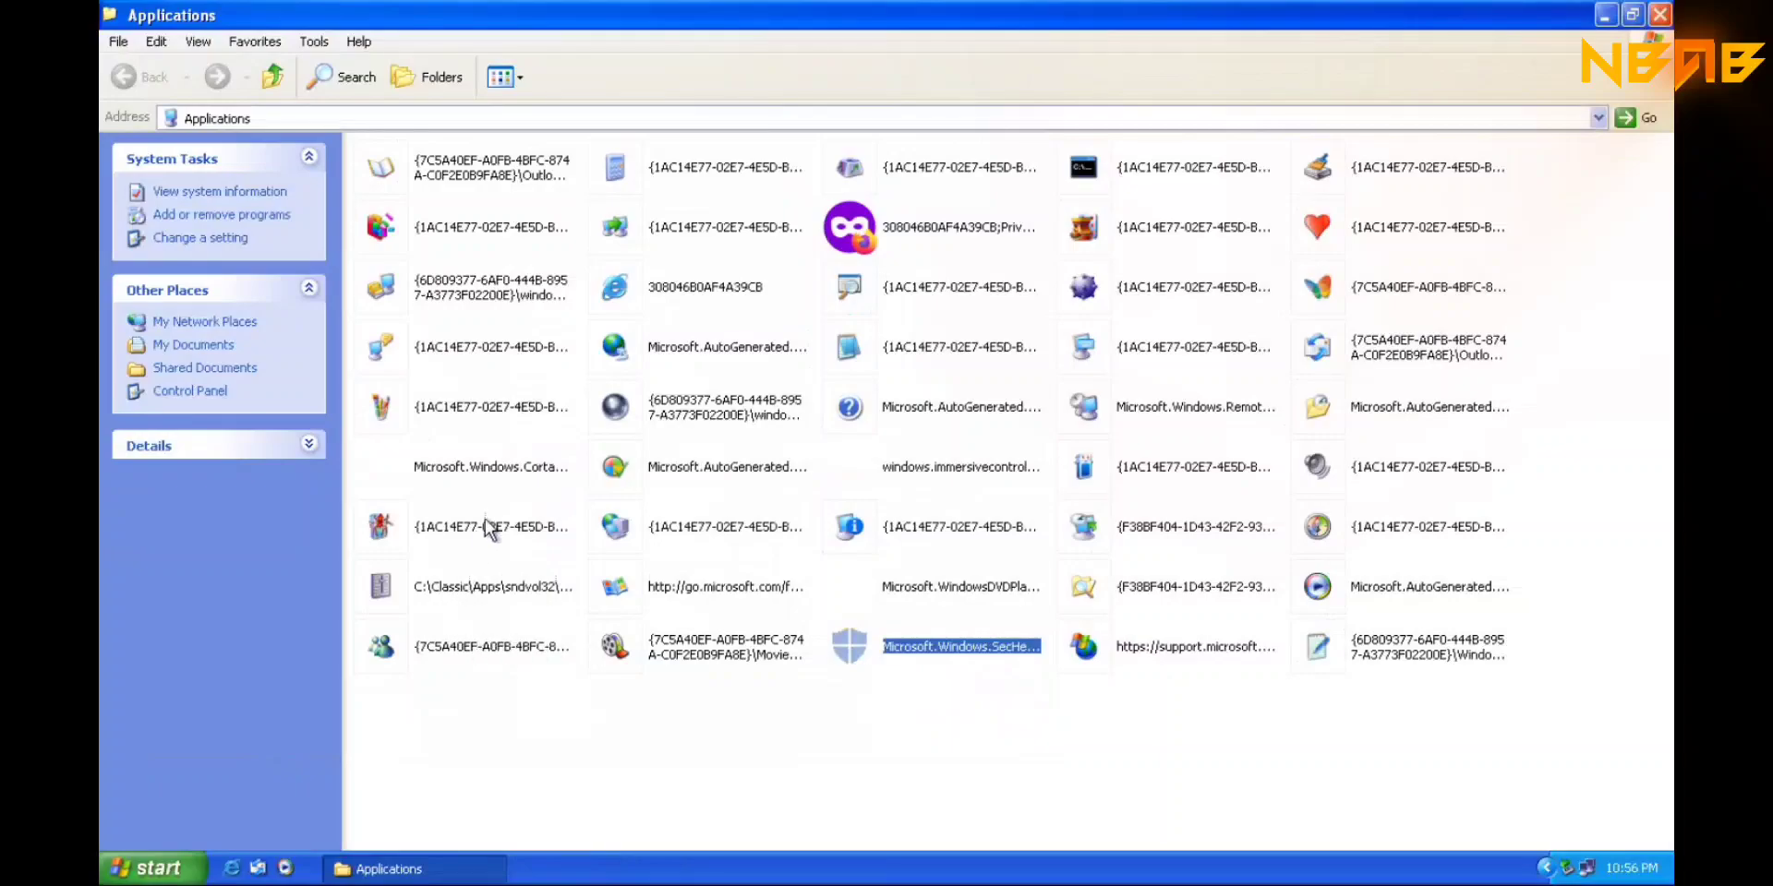
- Try out Sound Recorder and the On-Screen Keyboard from the Applications folder, closing each one
left_click(891, 473)
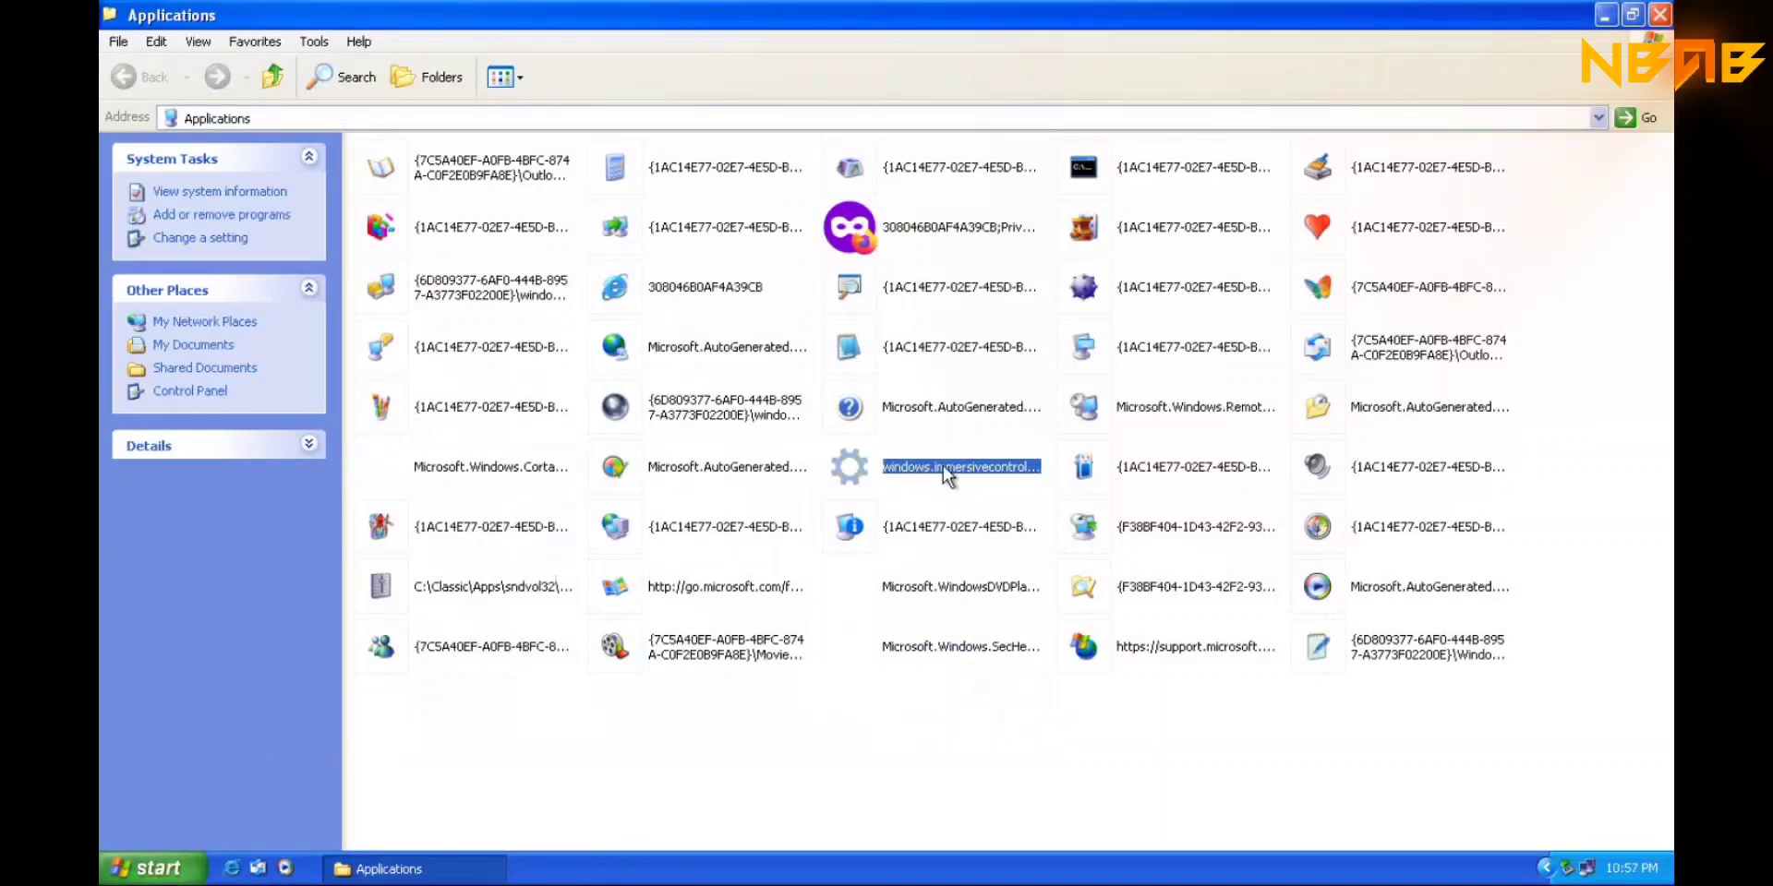
double_click(1417, 467)
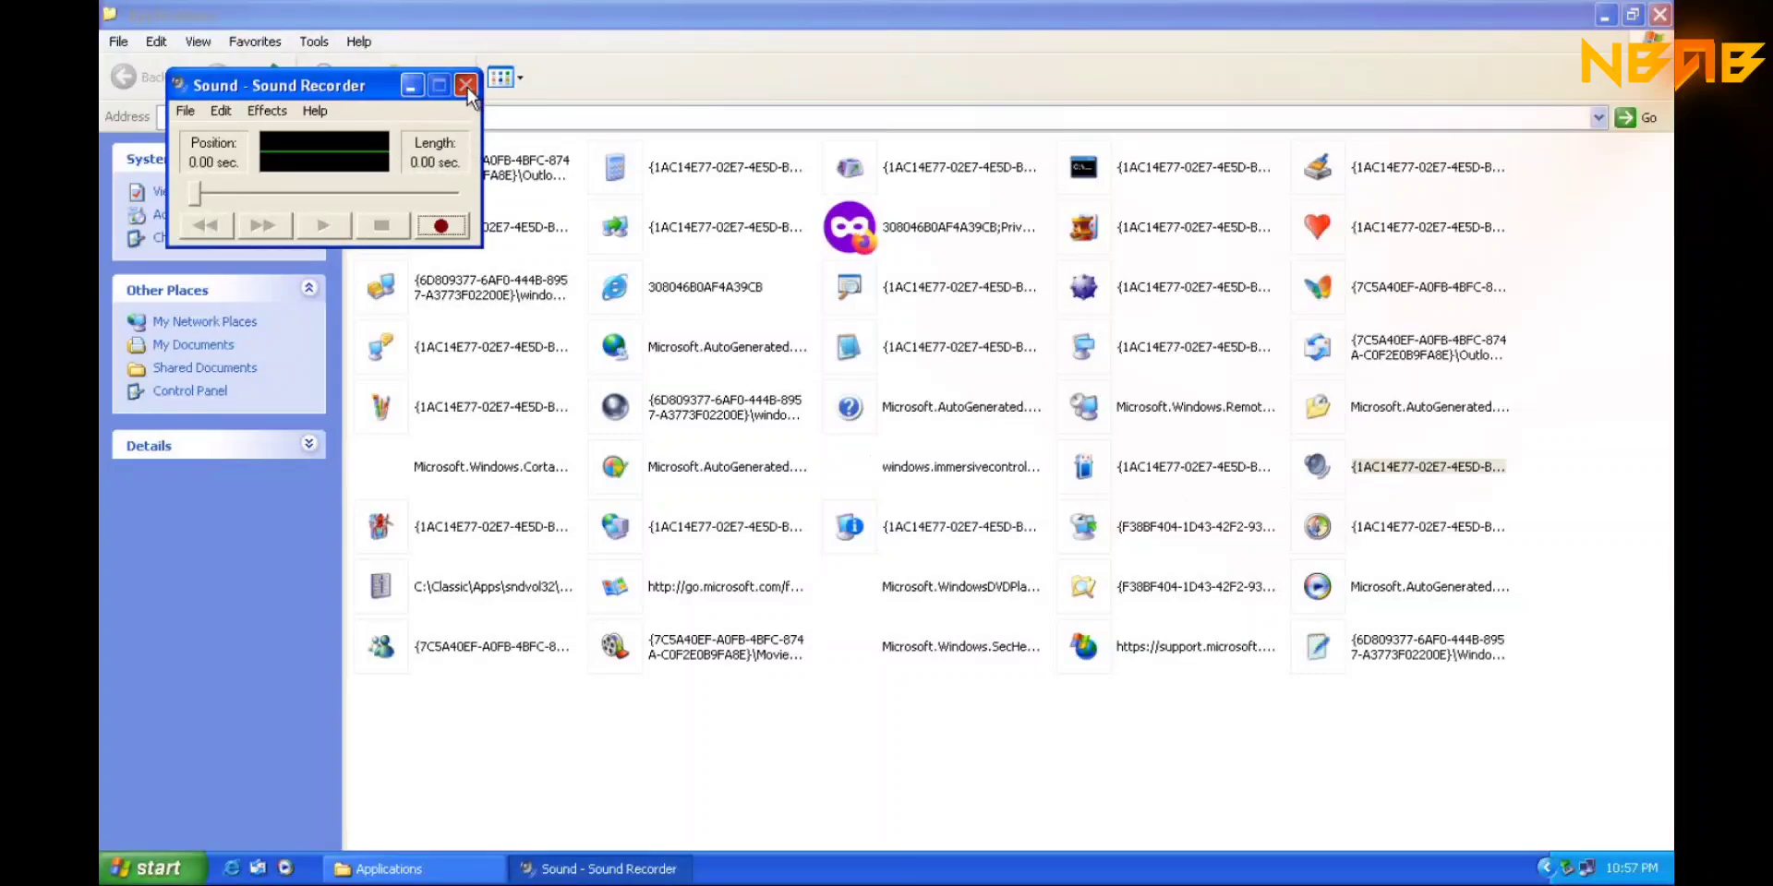
left_click(467, 85)
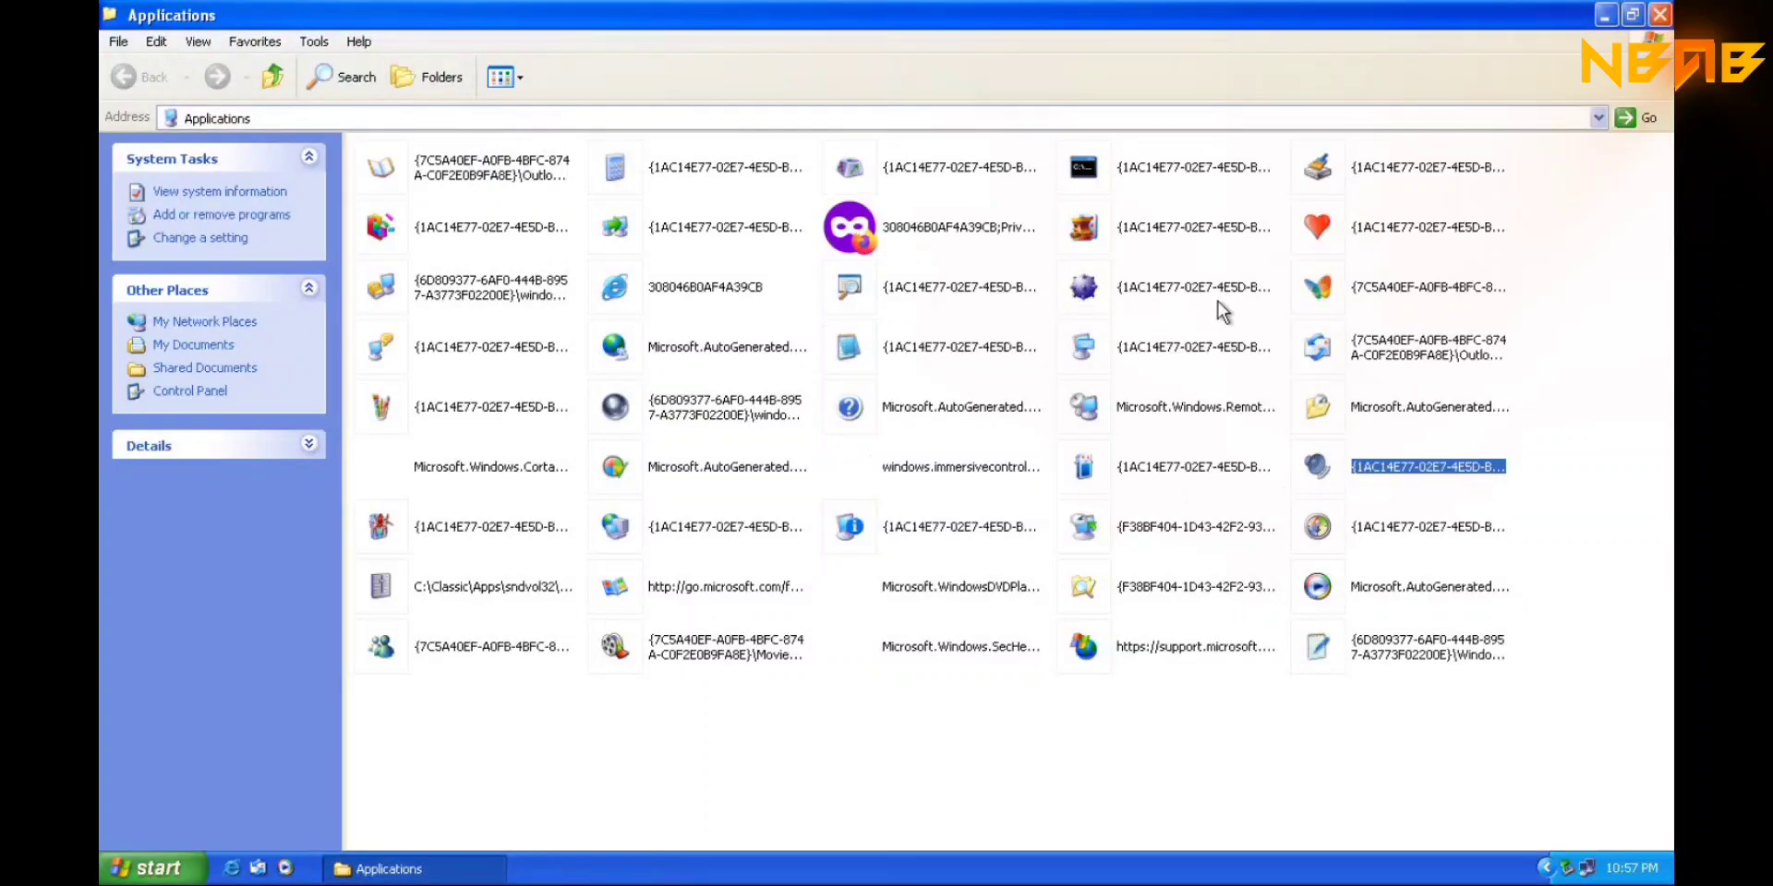
double_click(1138, 349)
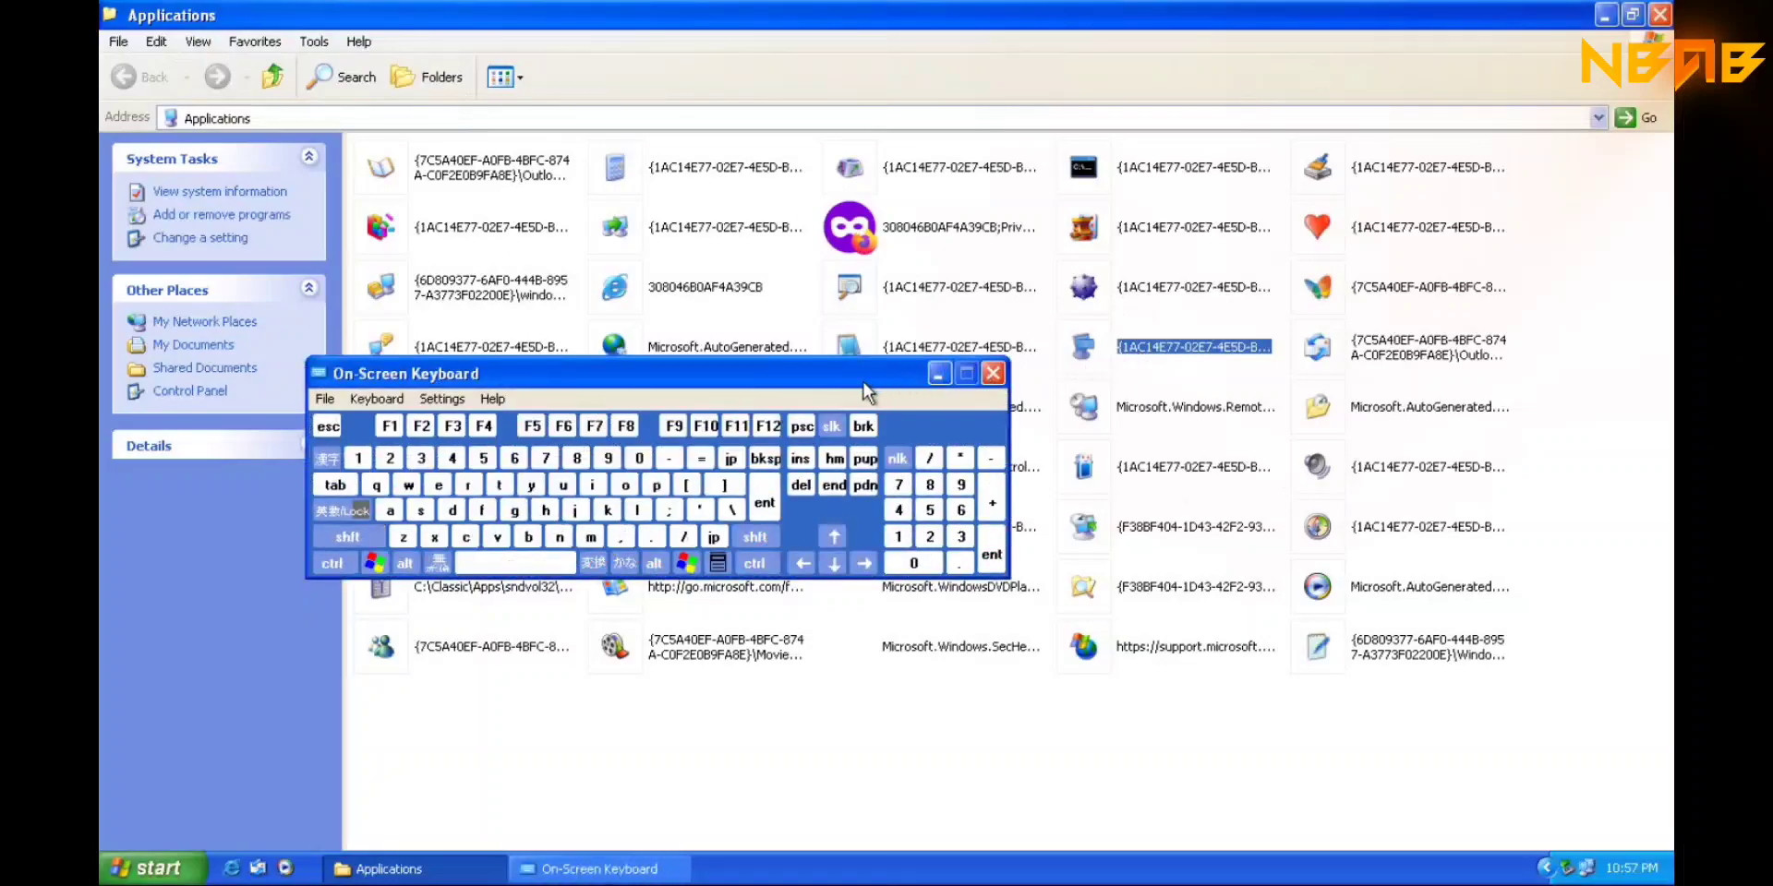
mouse_move(842, 378)
left_mouse_down()
mouse_move(1134, 434)
mouse_move(1079, 512)
left_mouse_up()
left_click(1235, 506)
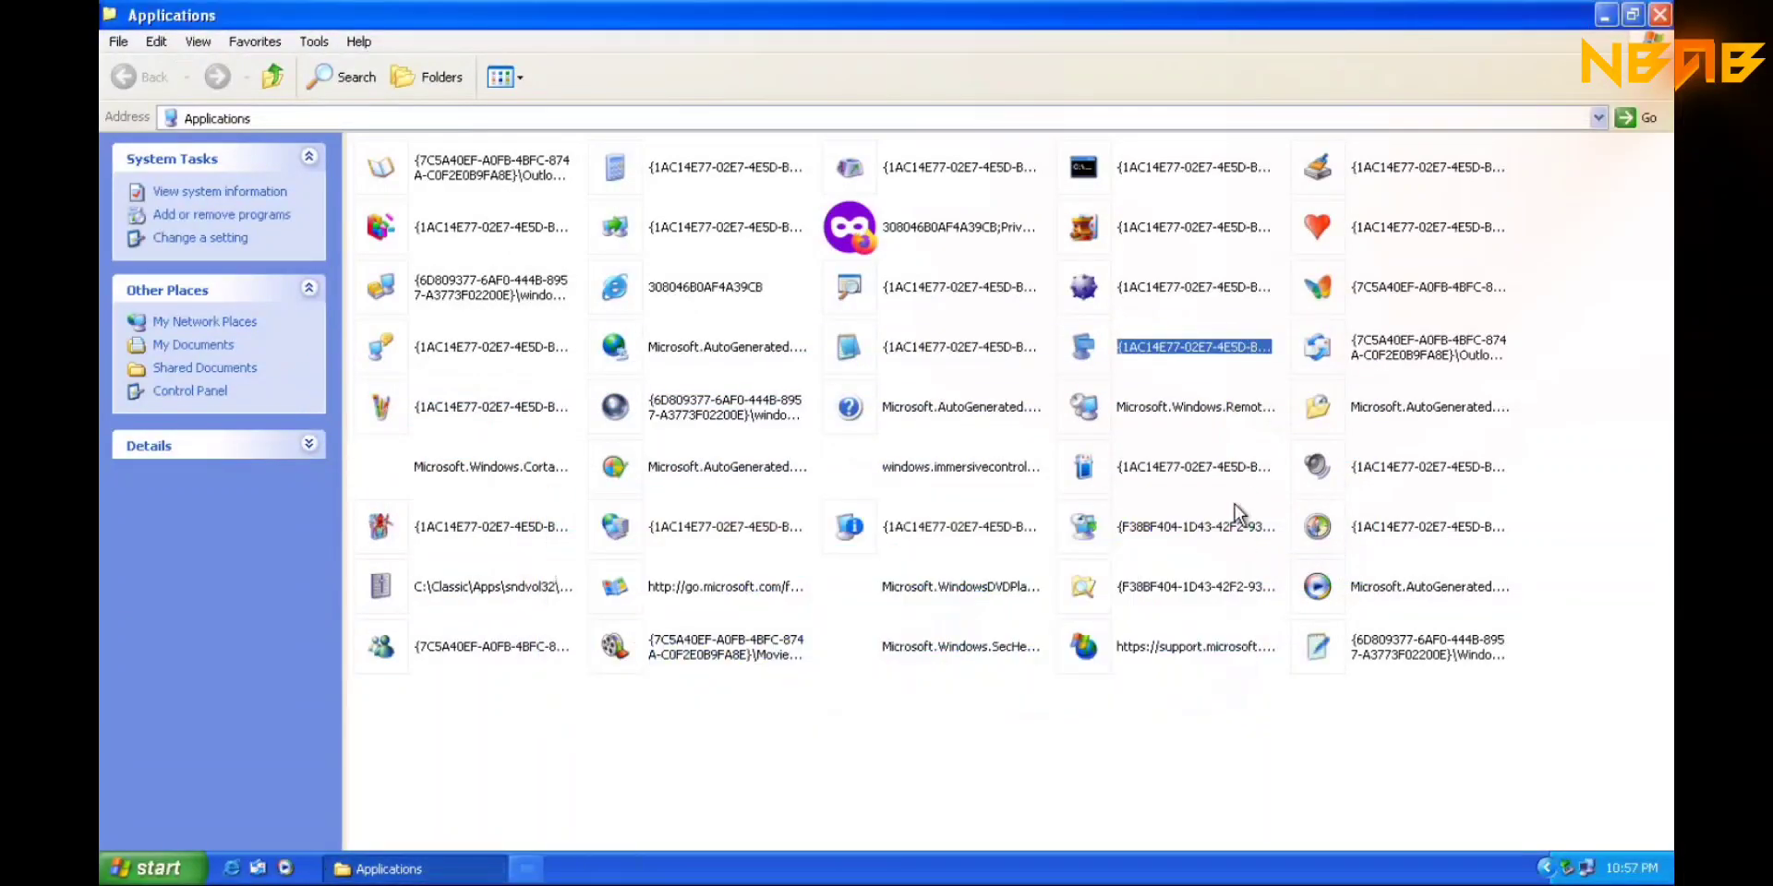
- Launch Settings from the windows.immersivecontrolpanel entry, and close both Settings and the Applications folder
left_click(969, 489)
double_click(951, 469)
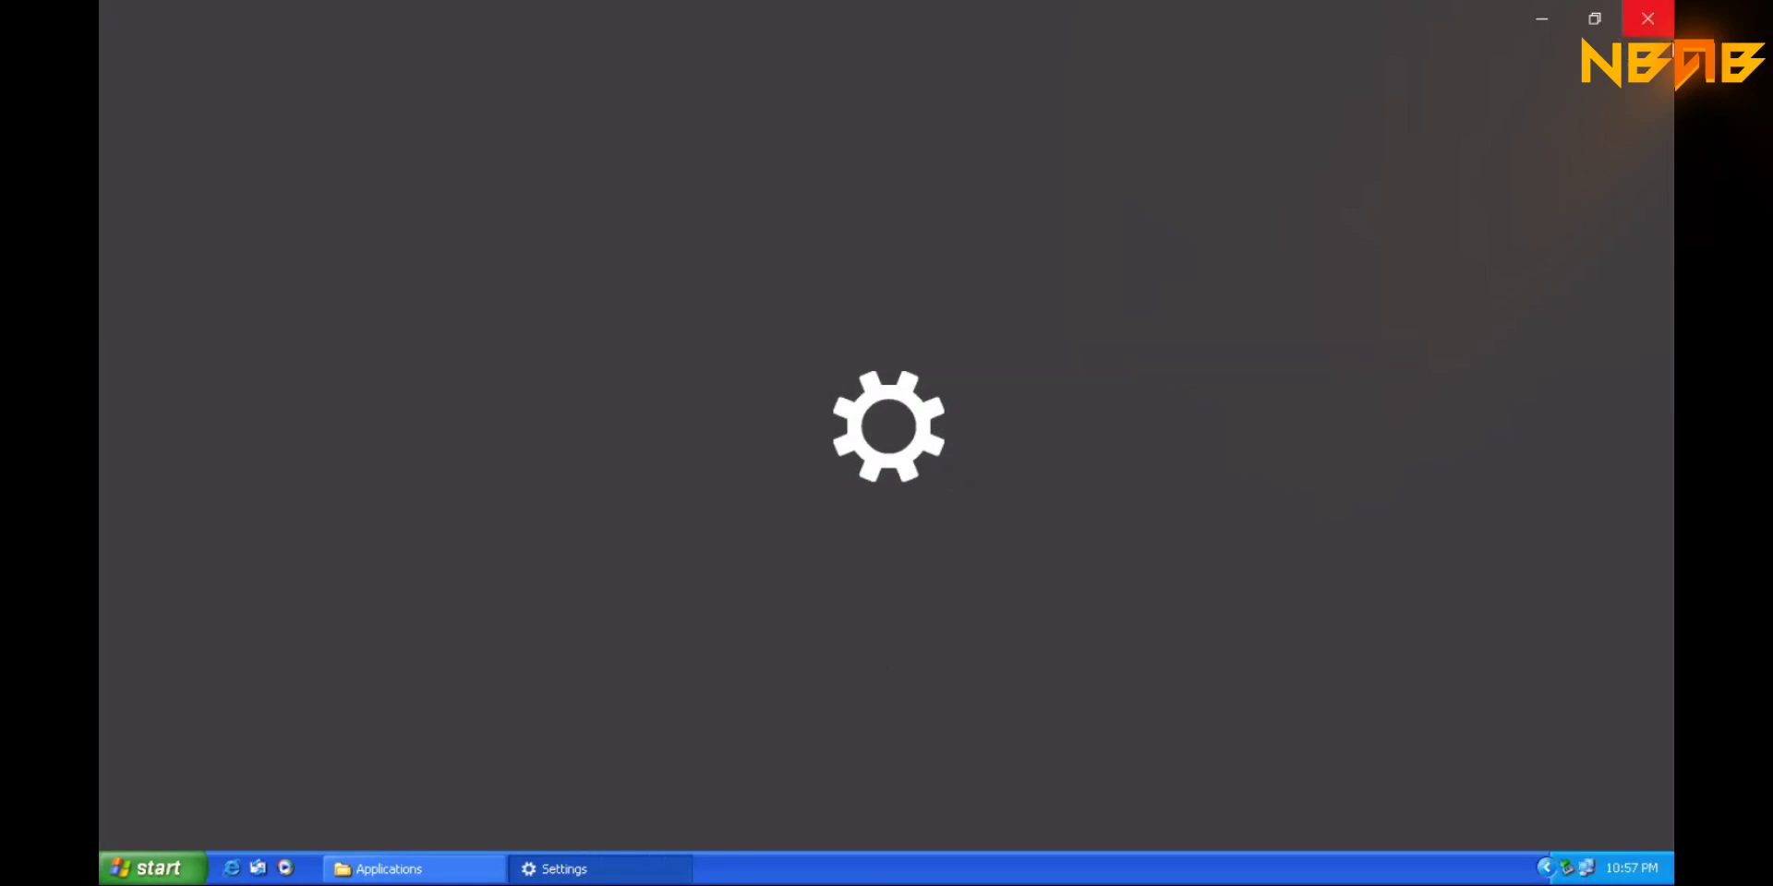
left_click(1647, 18)
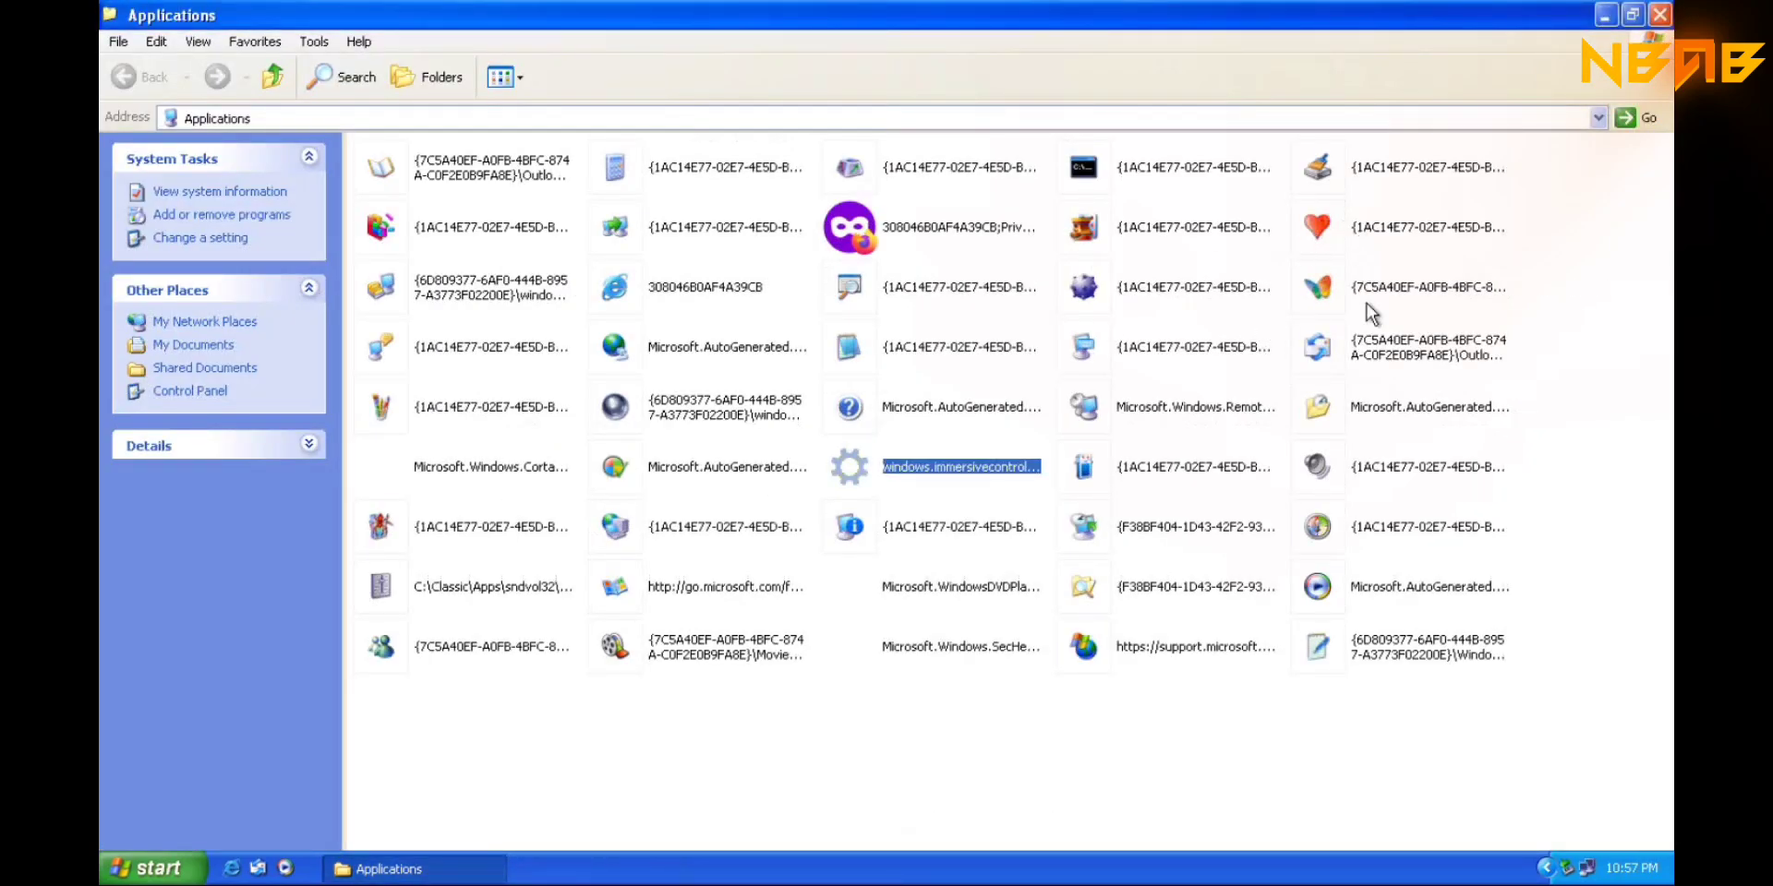
left_click(1661, 15)
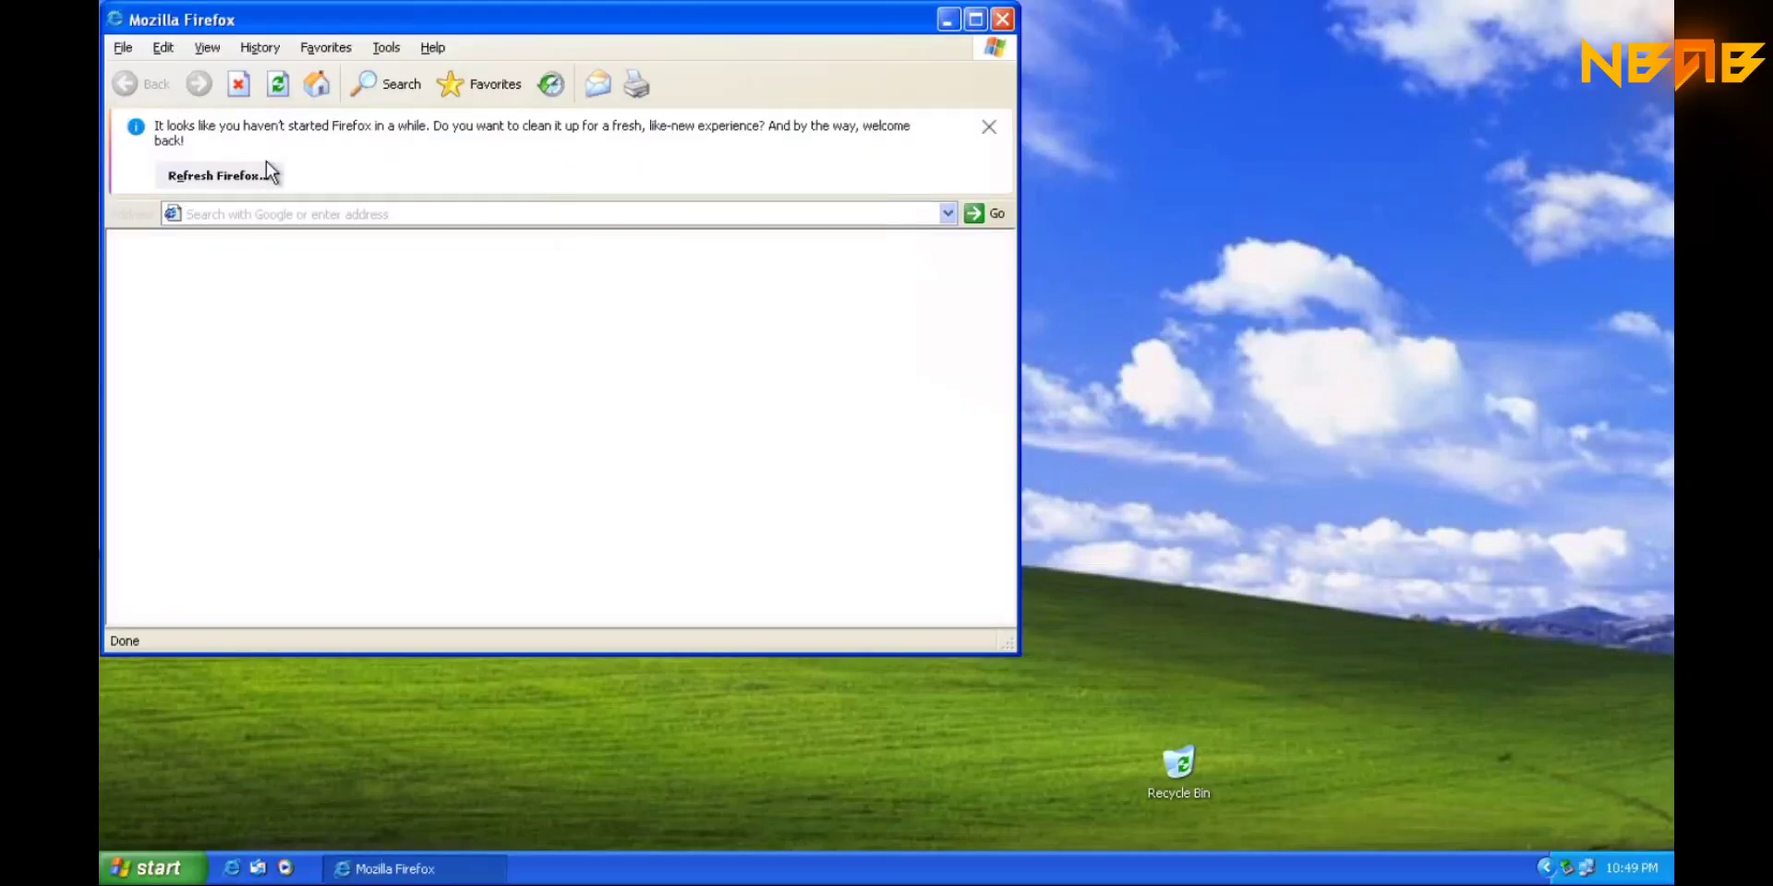
- Refresh Firefox to its default settings
left_click(245, 176)
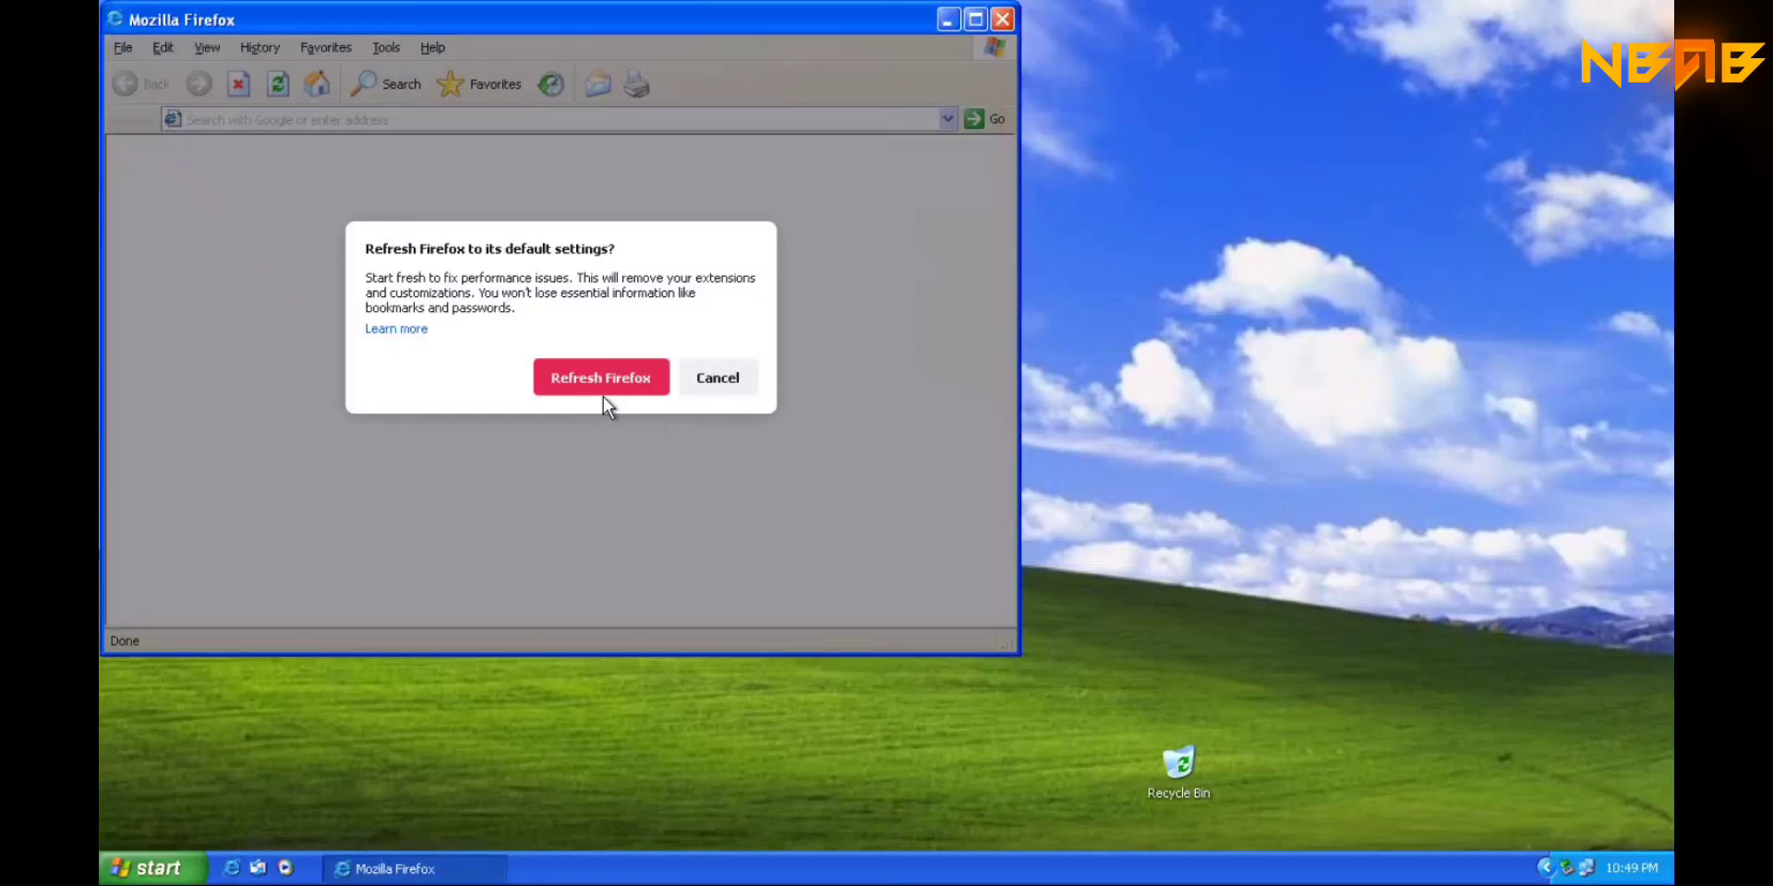
left_click(595, 384)
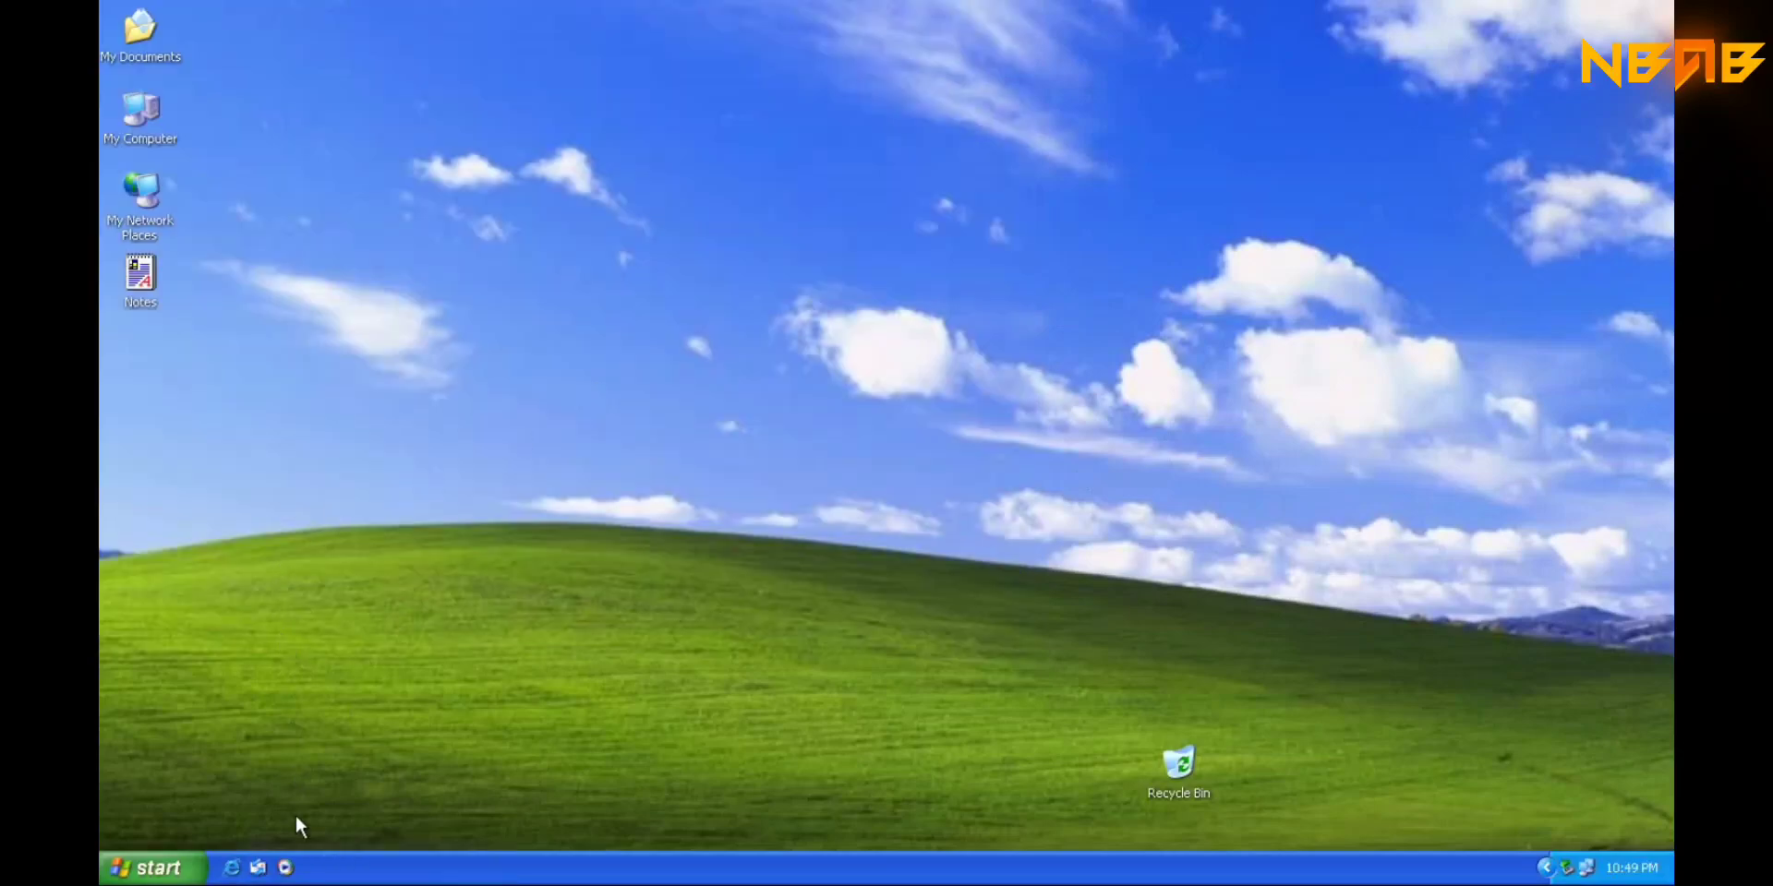
- Open Windows Media Player, move its window aside from the Firefox Import Wizard, and close the player
left_click(287, 867)
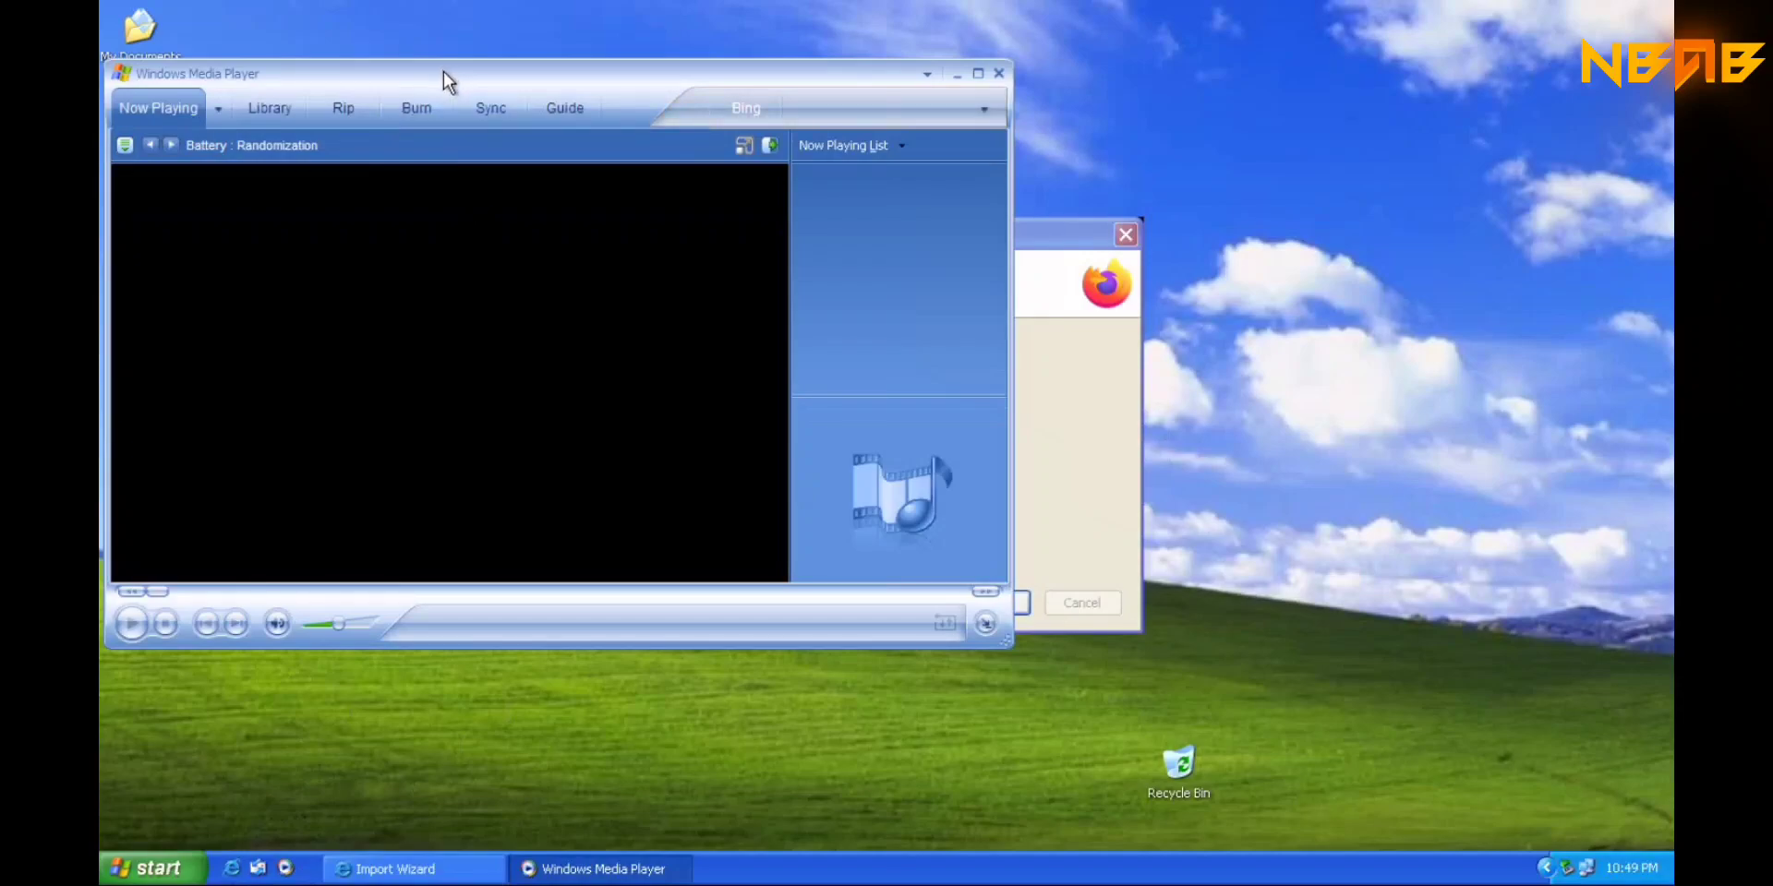
left_click_drag(443, 72, 761, 100)
left_click(1317, 105)
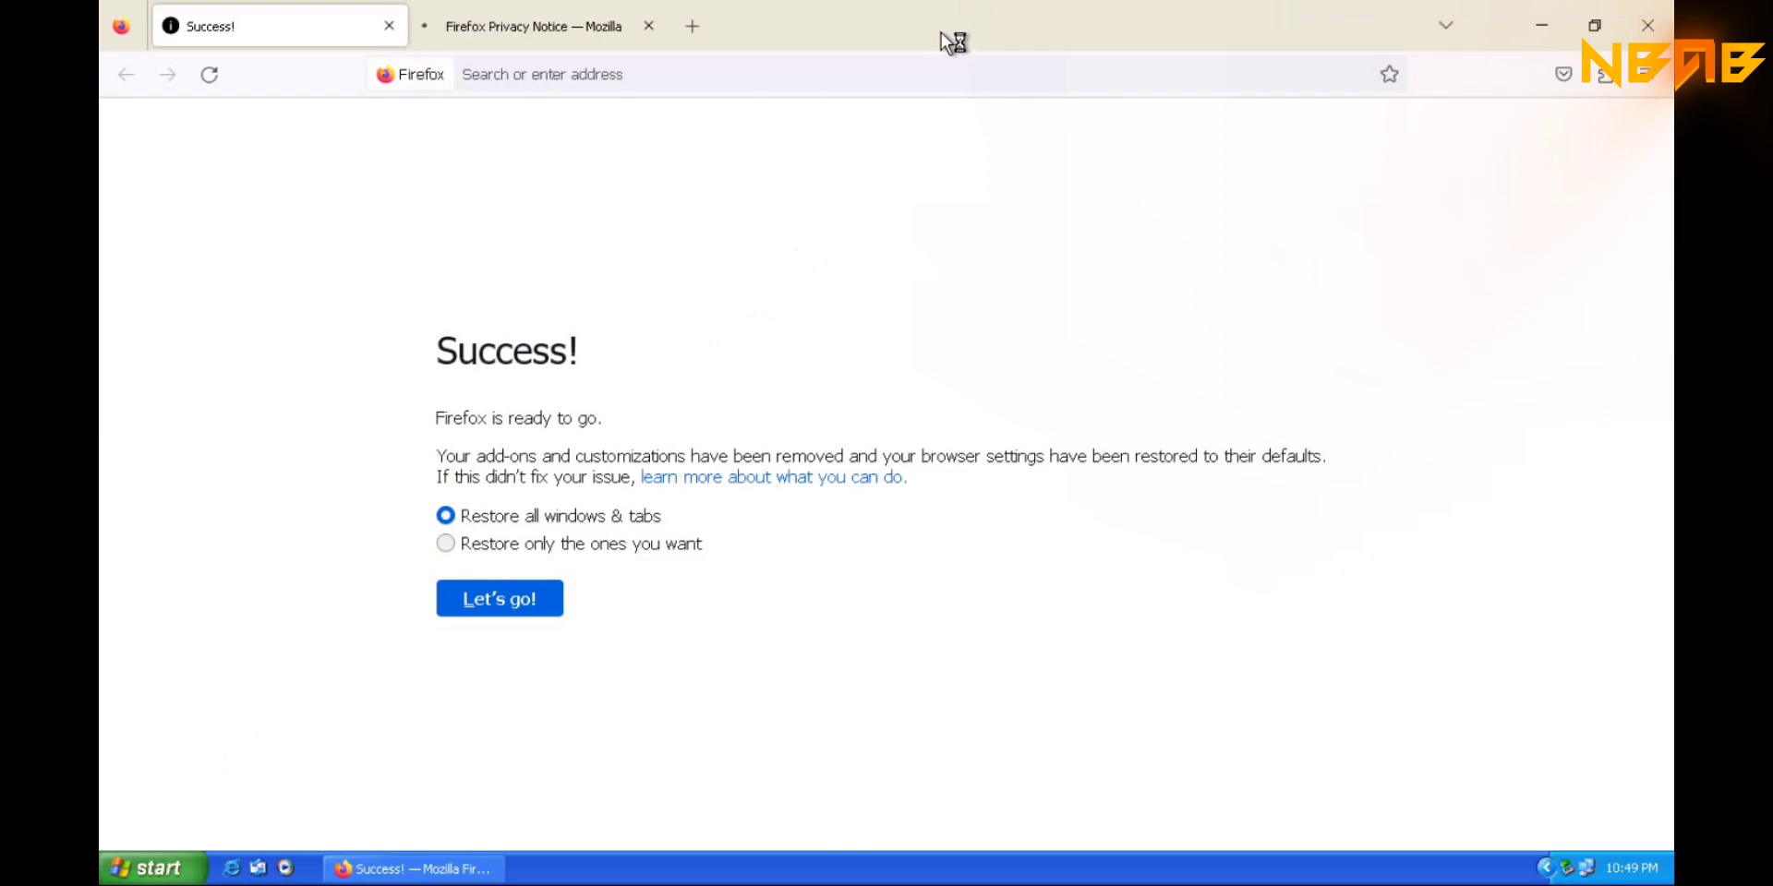
- Restore the maximized Firefox window to a smaller size, and open and close a second Firefox window
left_click_drag(878, 90, 952, 71)
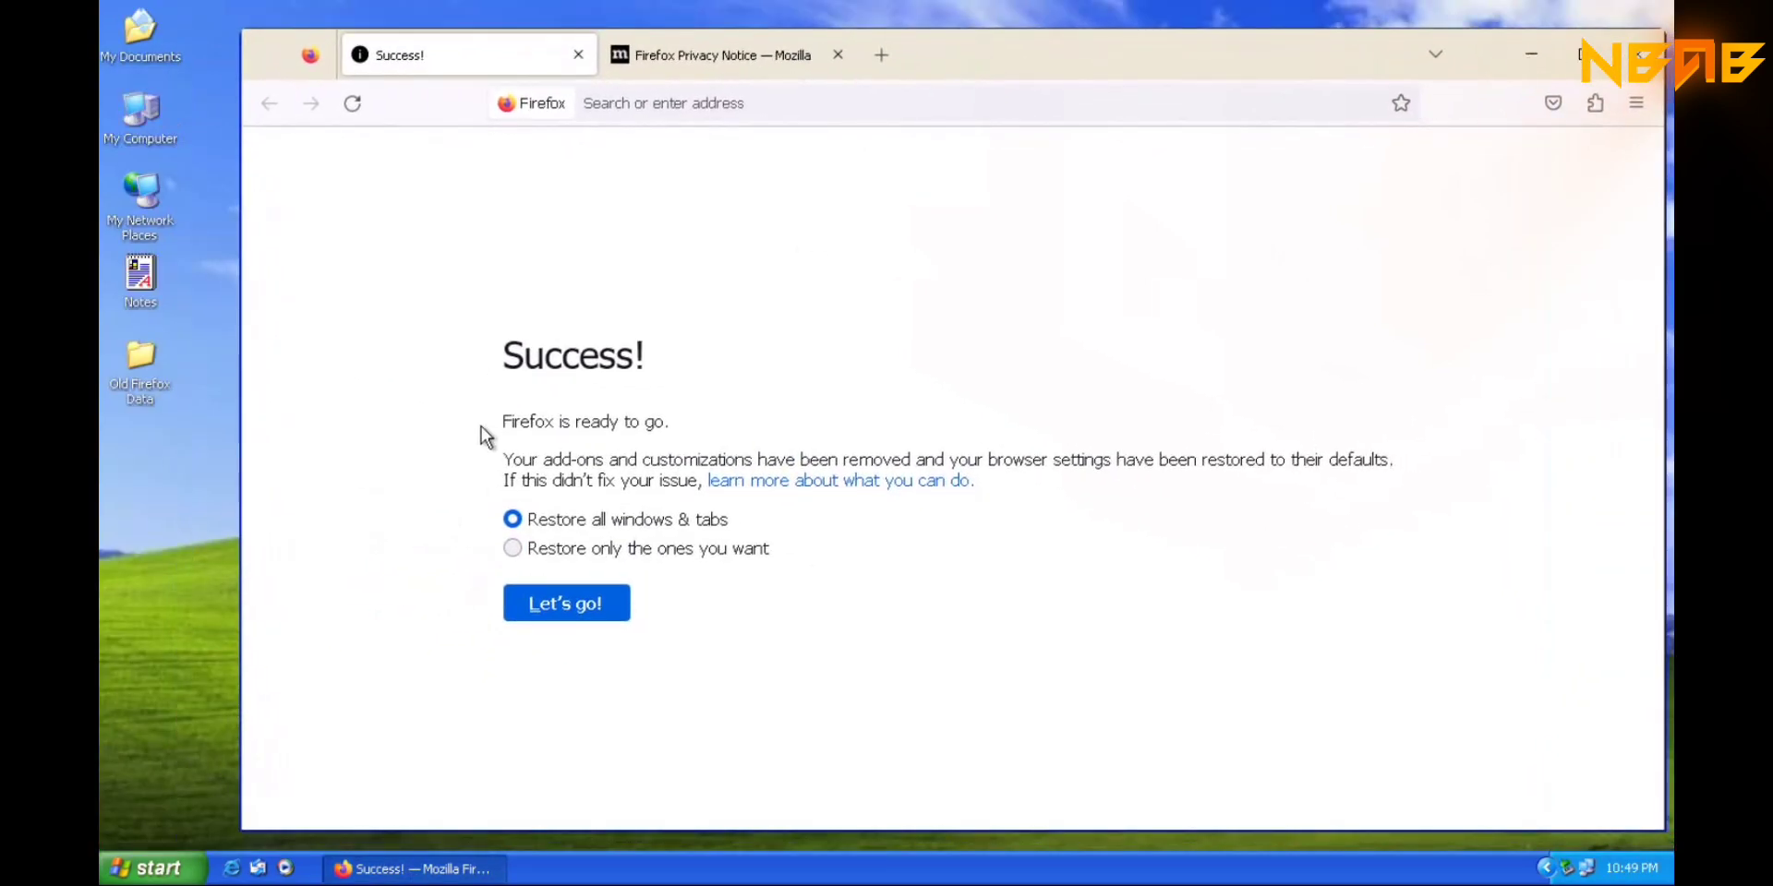
left_click(233, 872)
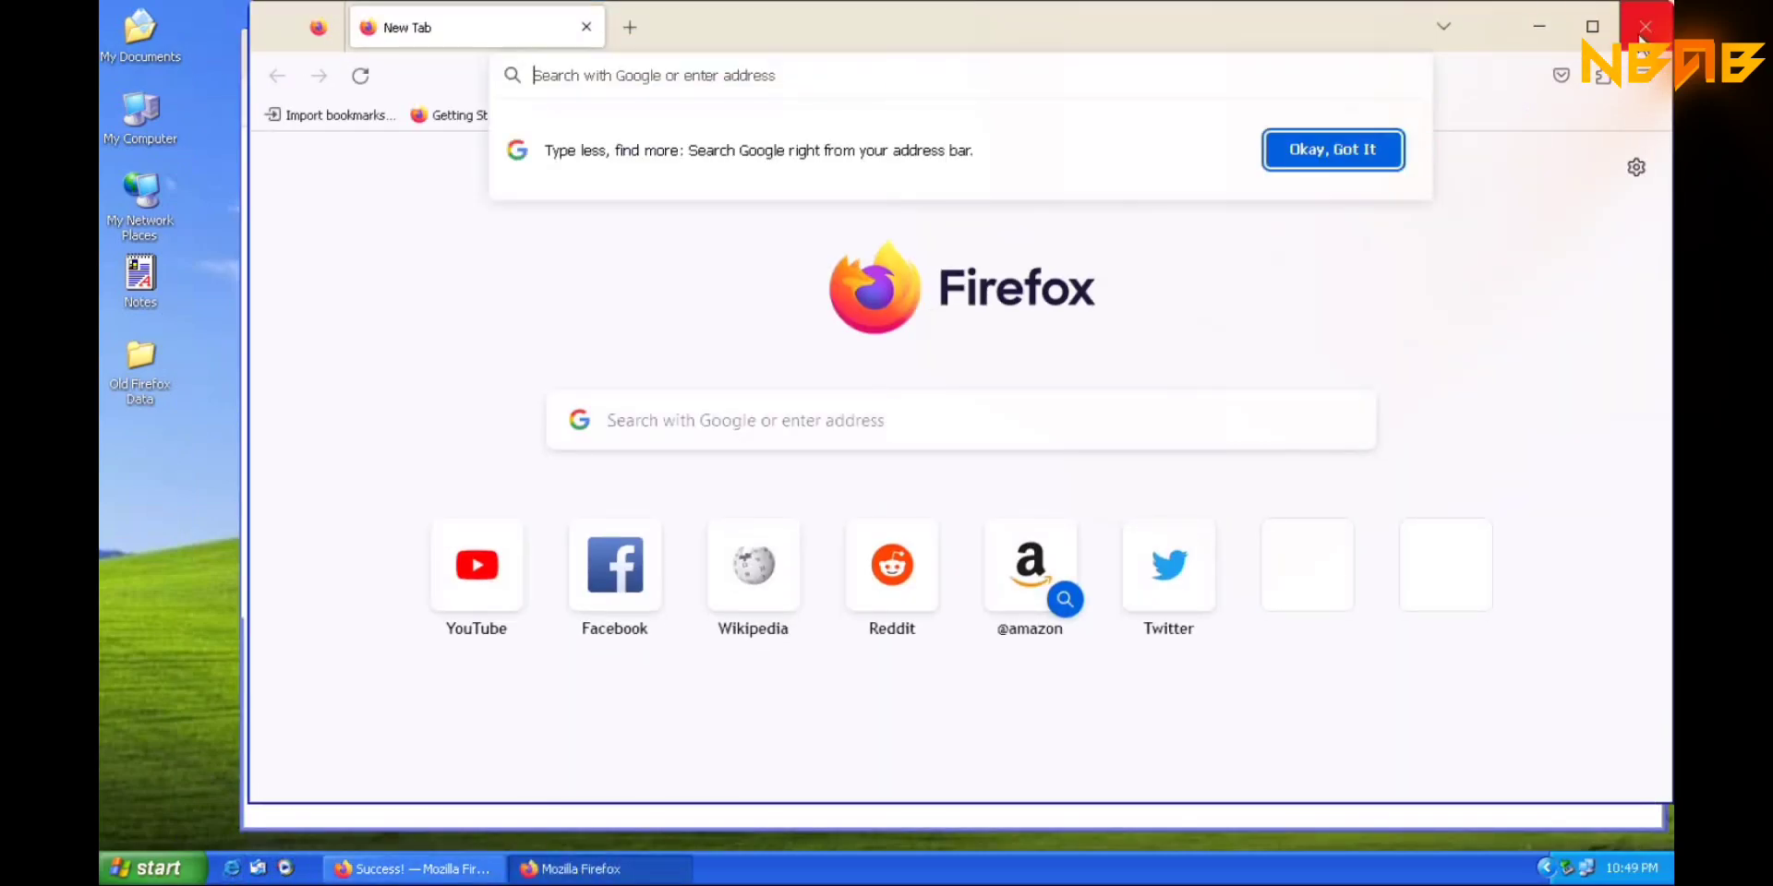
left_click(1640, 35)
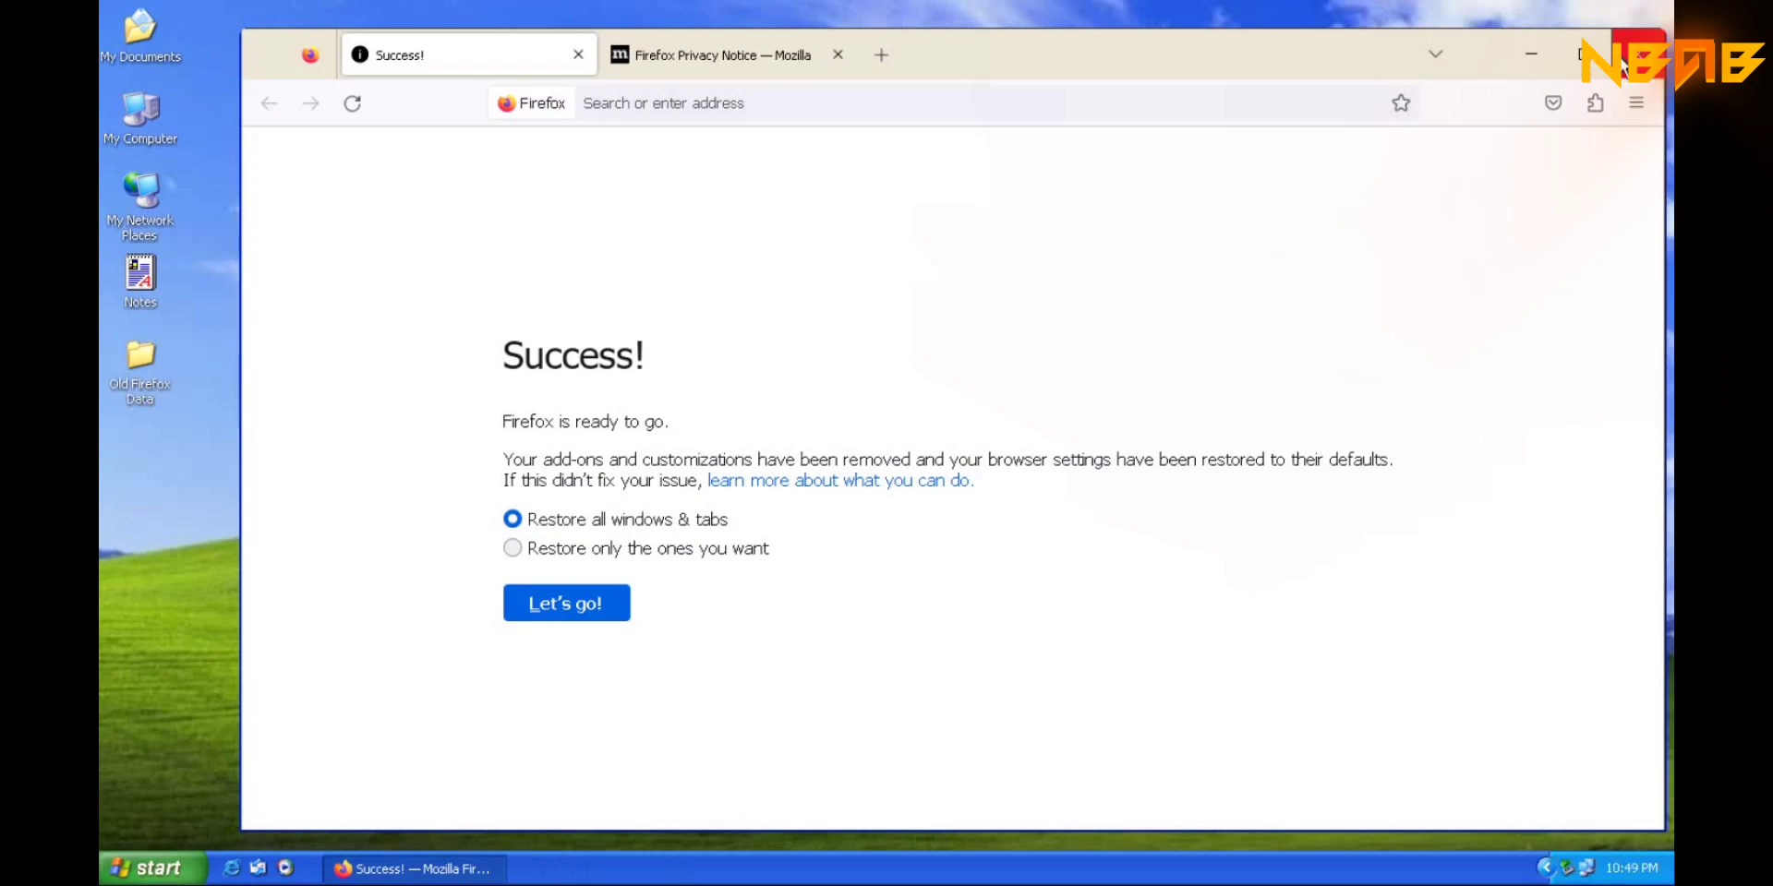
- Close the Firefox window with the Success page, relaunch Firefox, and dismiss the update notice
left_click(1643, 53)
left_click(235, 867)
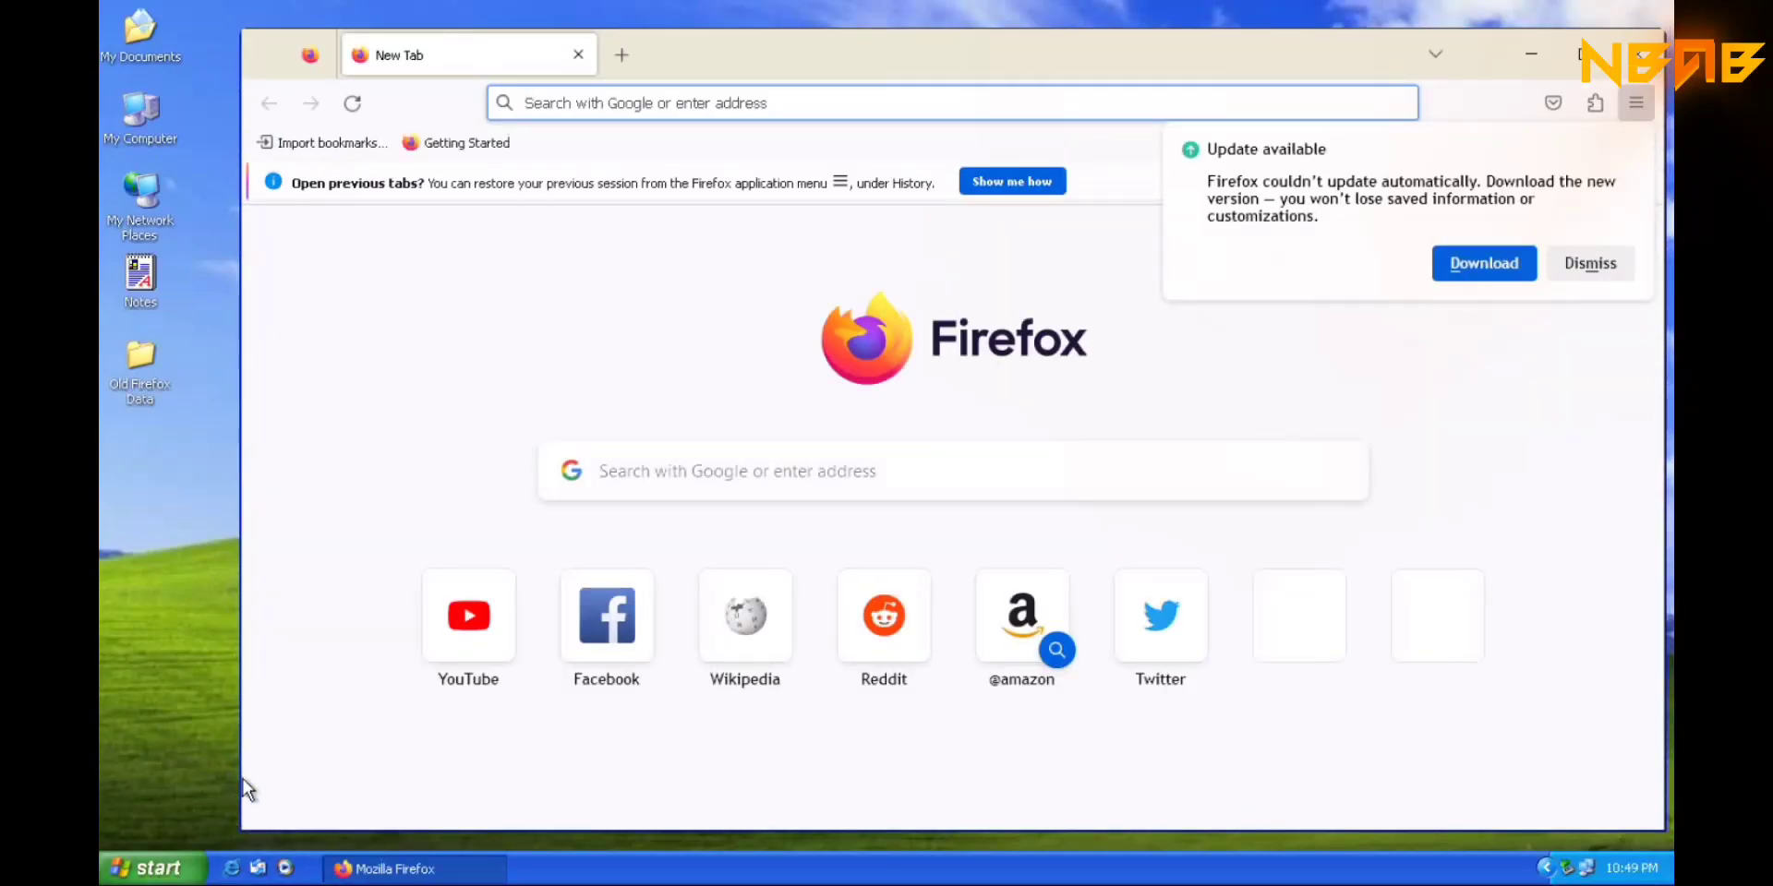
left_click(1564, 263)
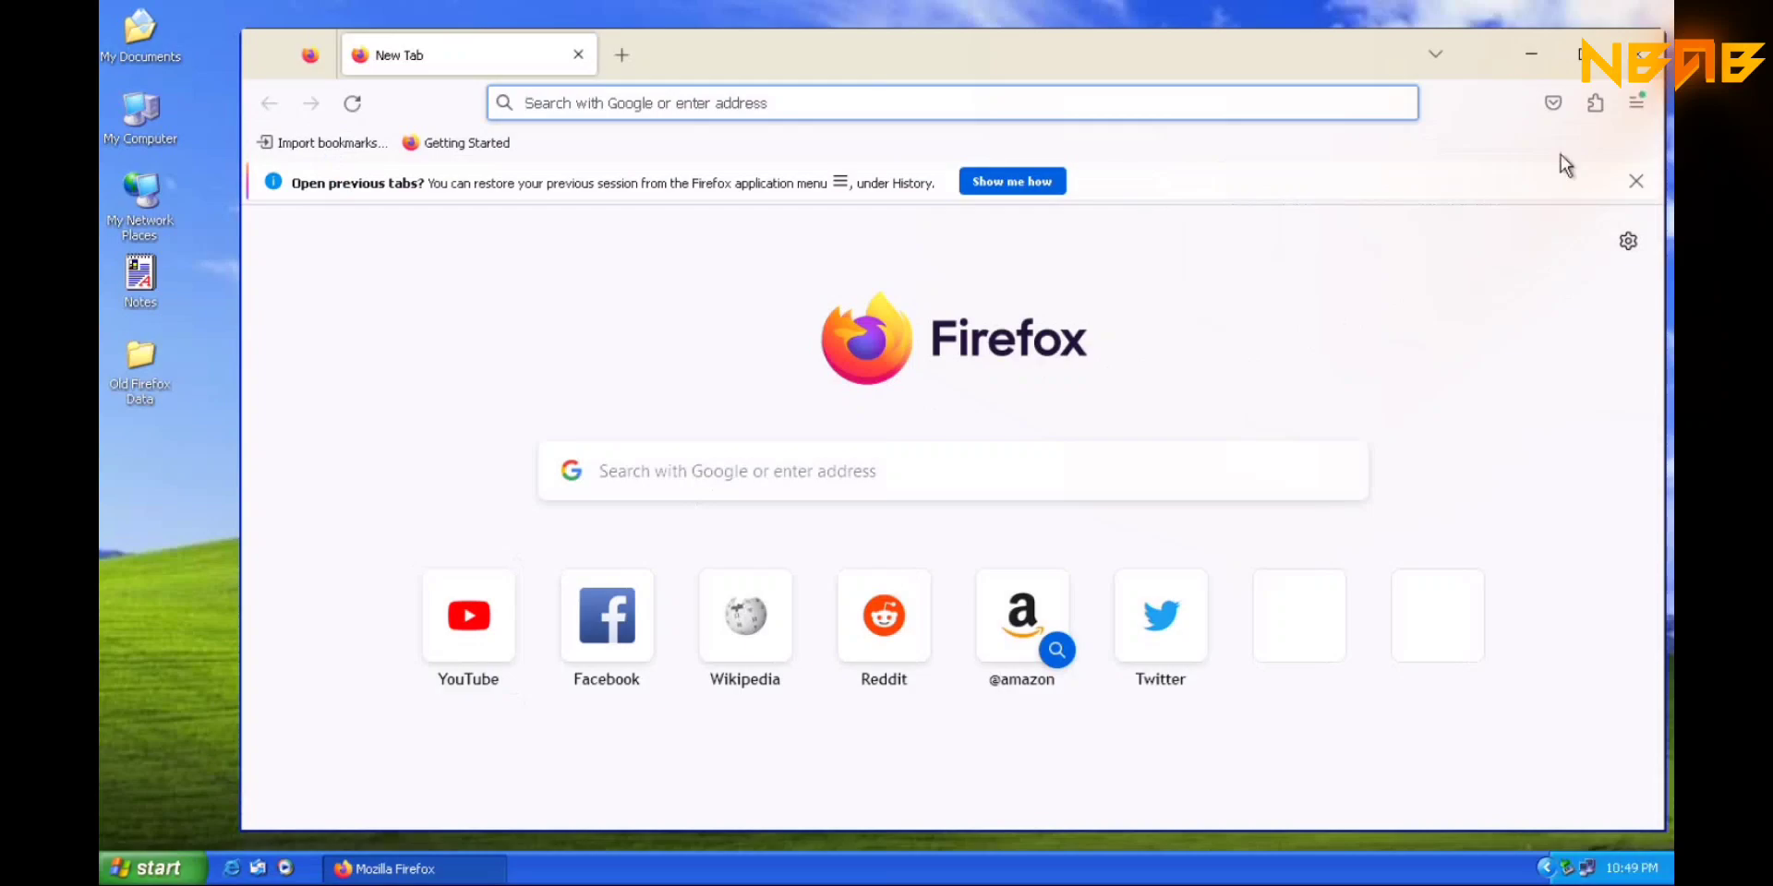
- Briefly check the Firefox application menu, and close the browser
left_click(1636, 103)
left_click(1636, 103)
left_click(1644, 54)
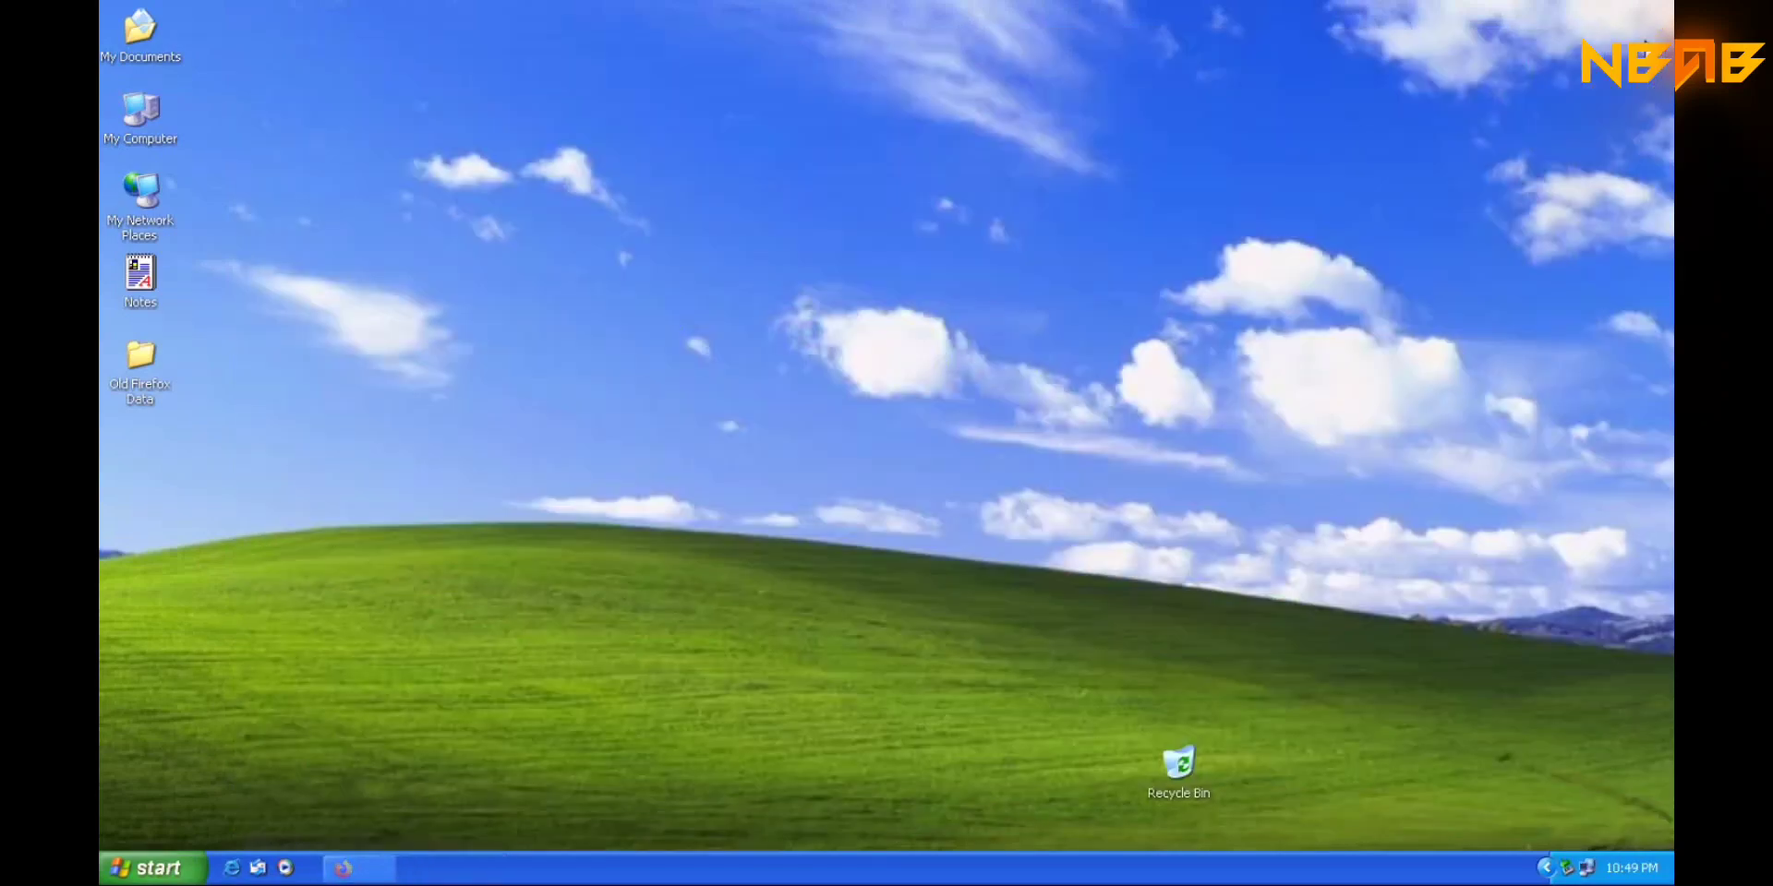
- Launch the animated Windows XP Tour, skip its intro, and exit from the tour's topic screen
left_click(146, 868)
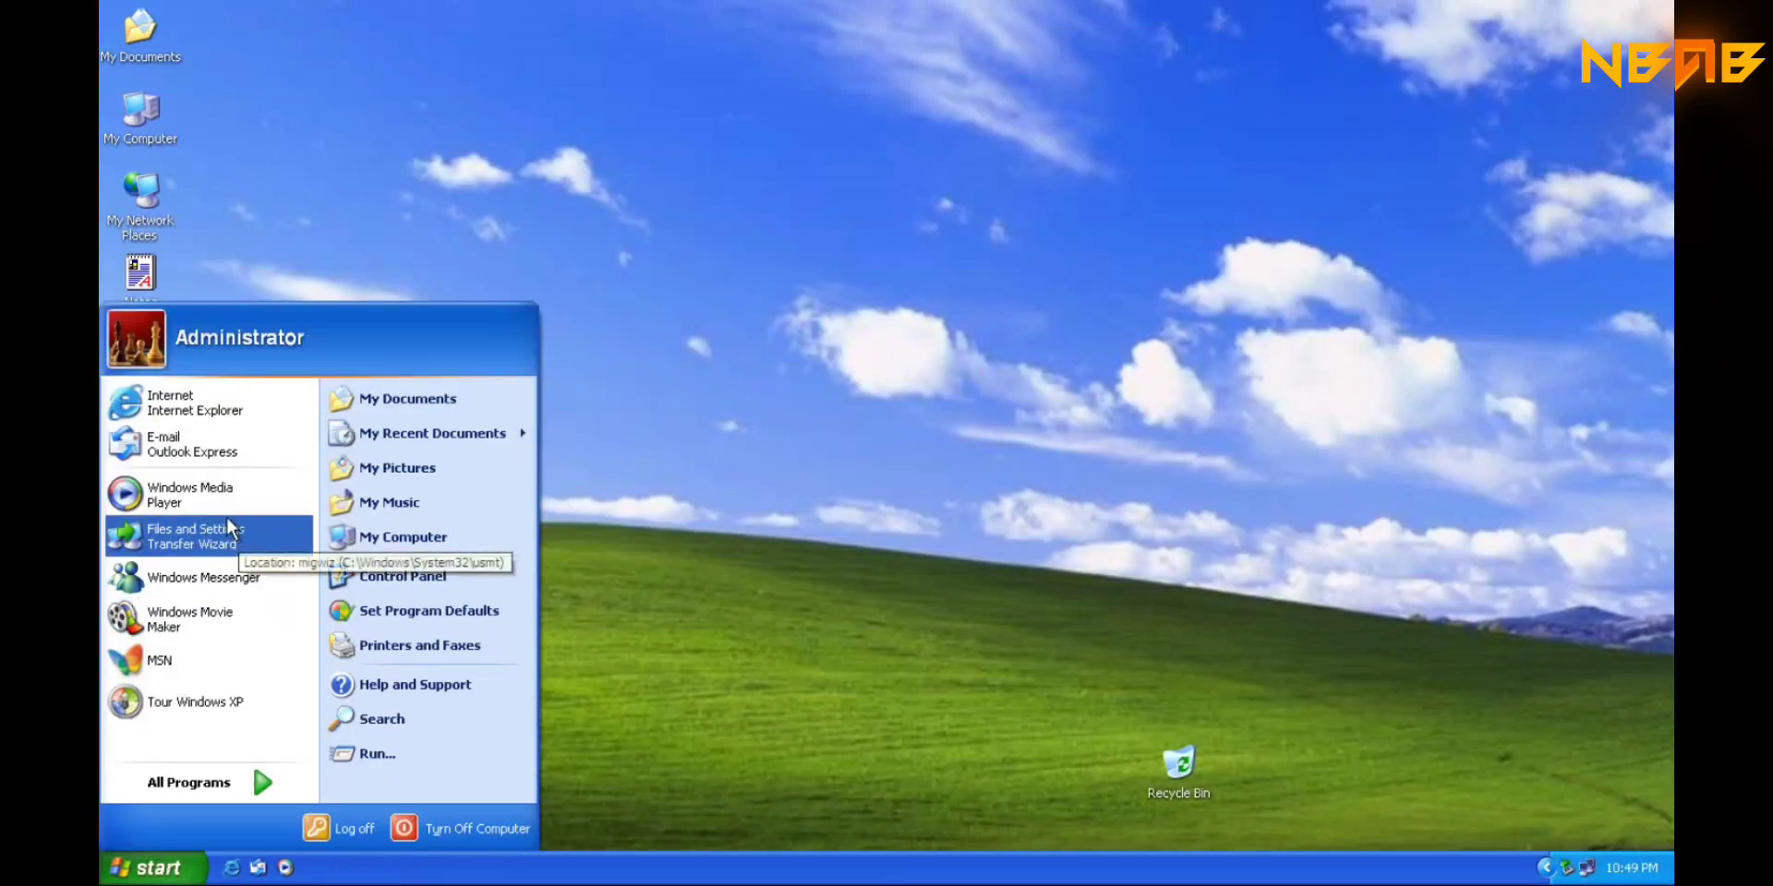
left_click(217, 706)
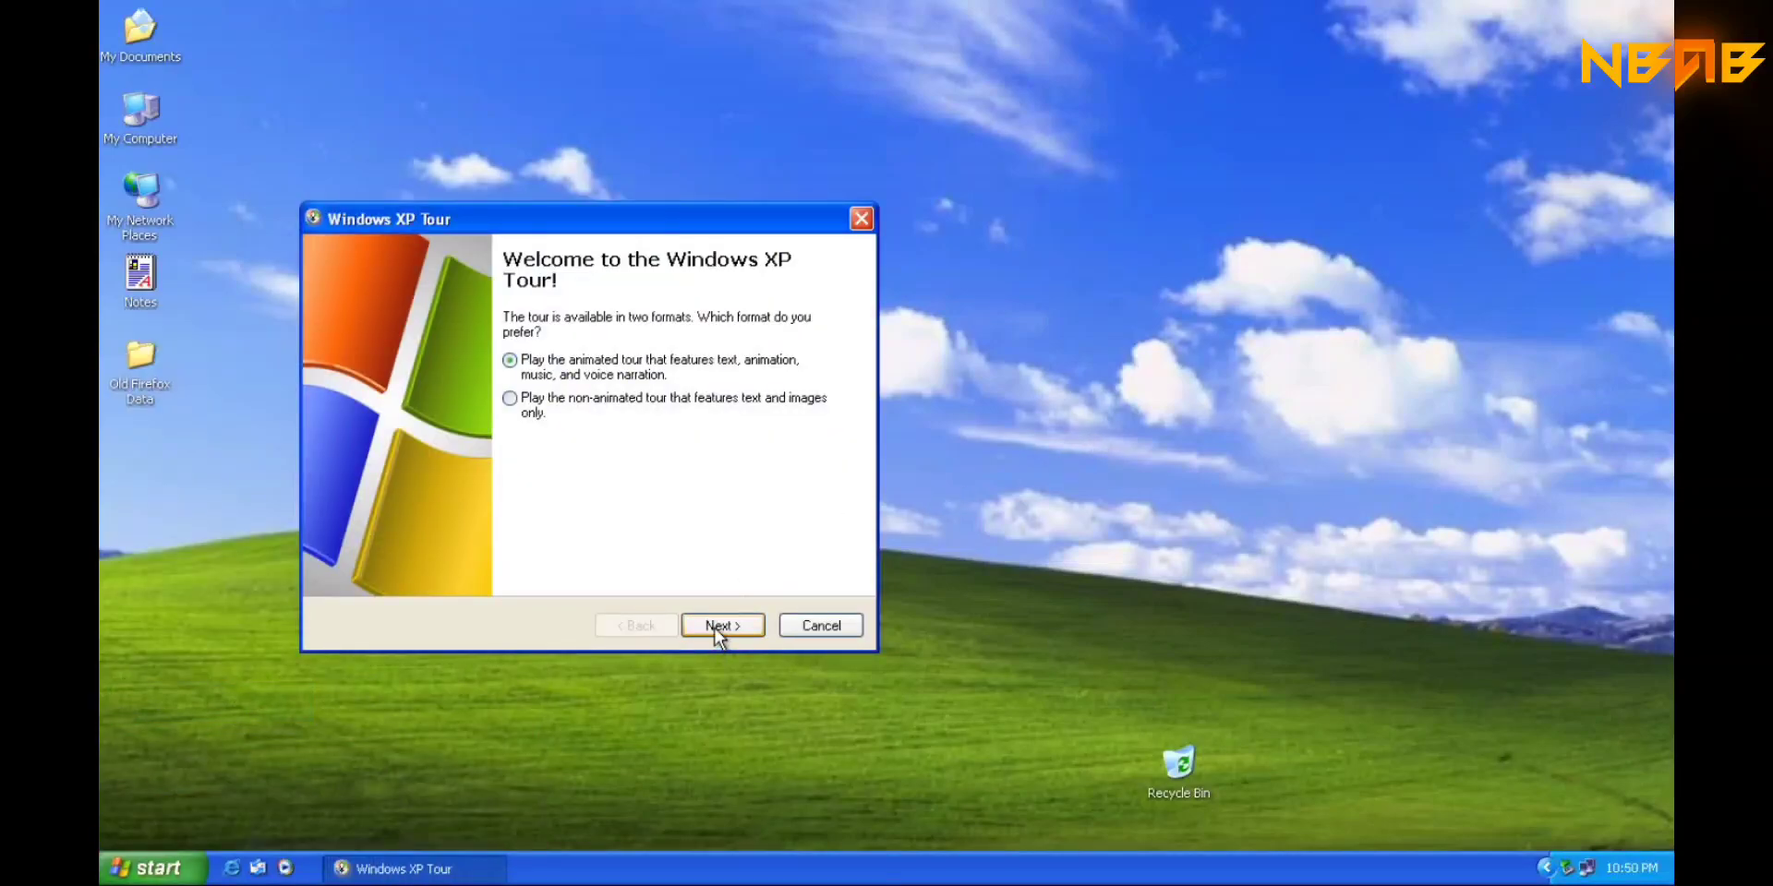
left_click(713, 628)
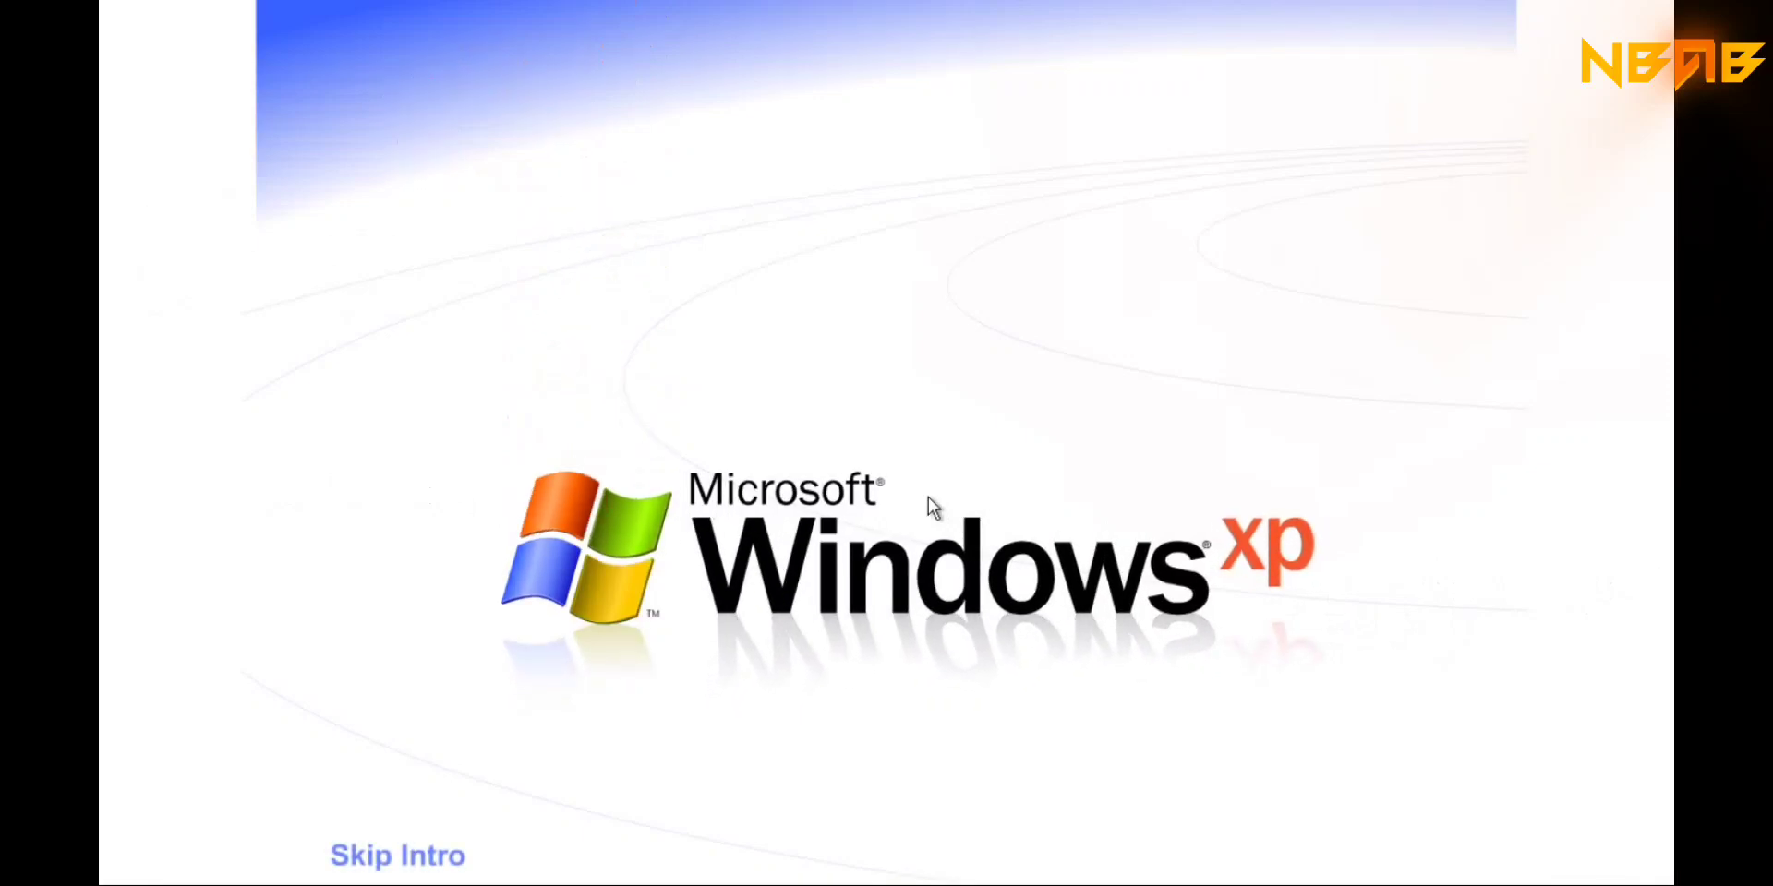
left_click(430, 851)
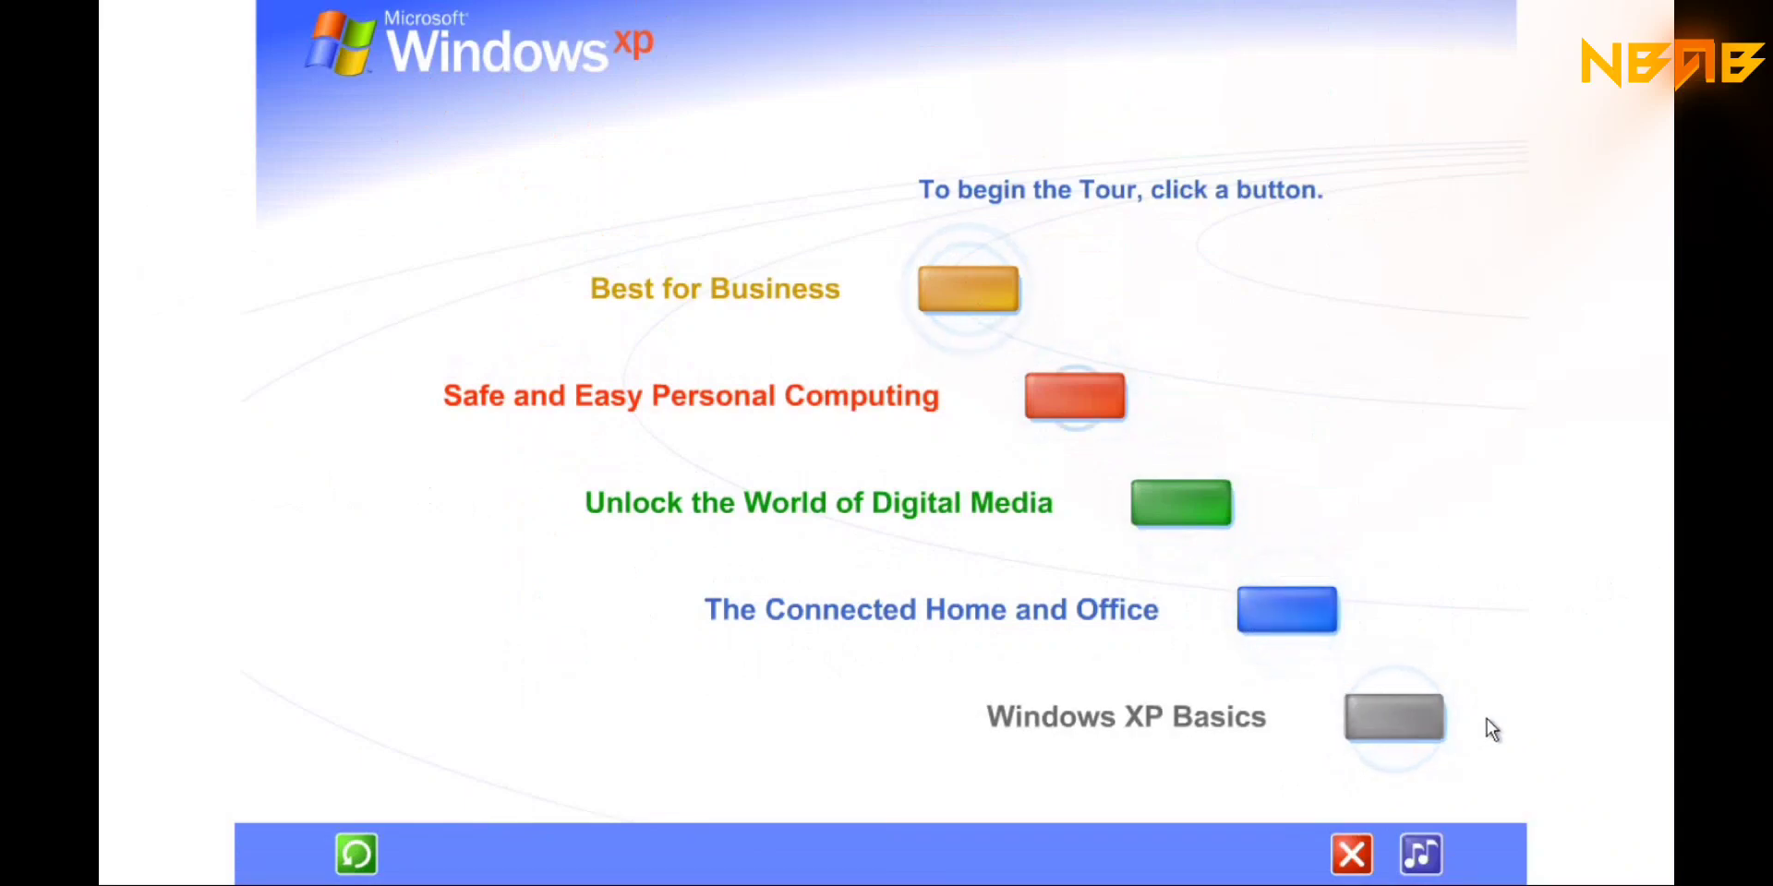
left_click(1352, 854)
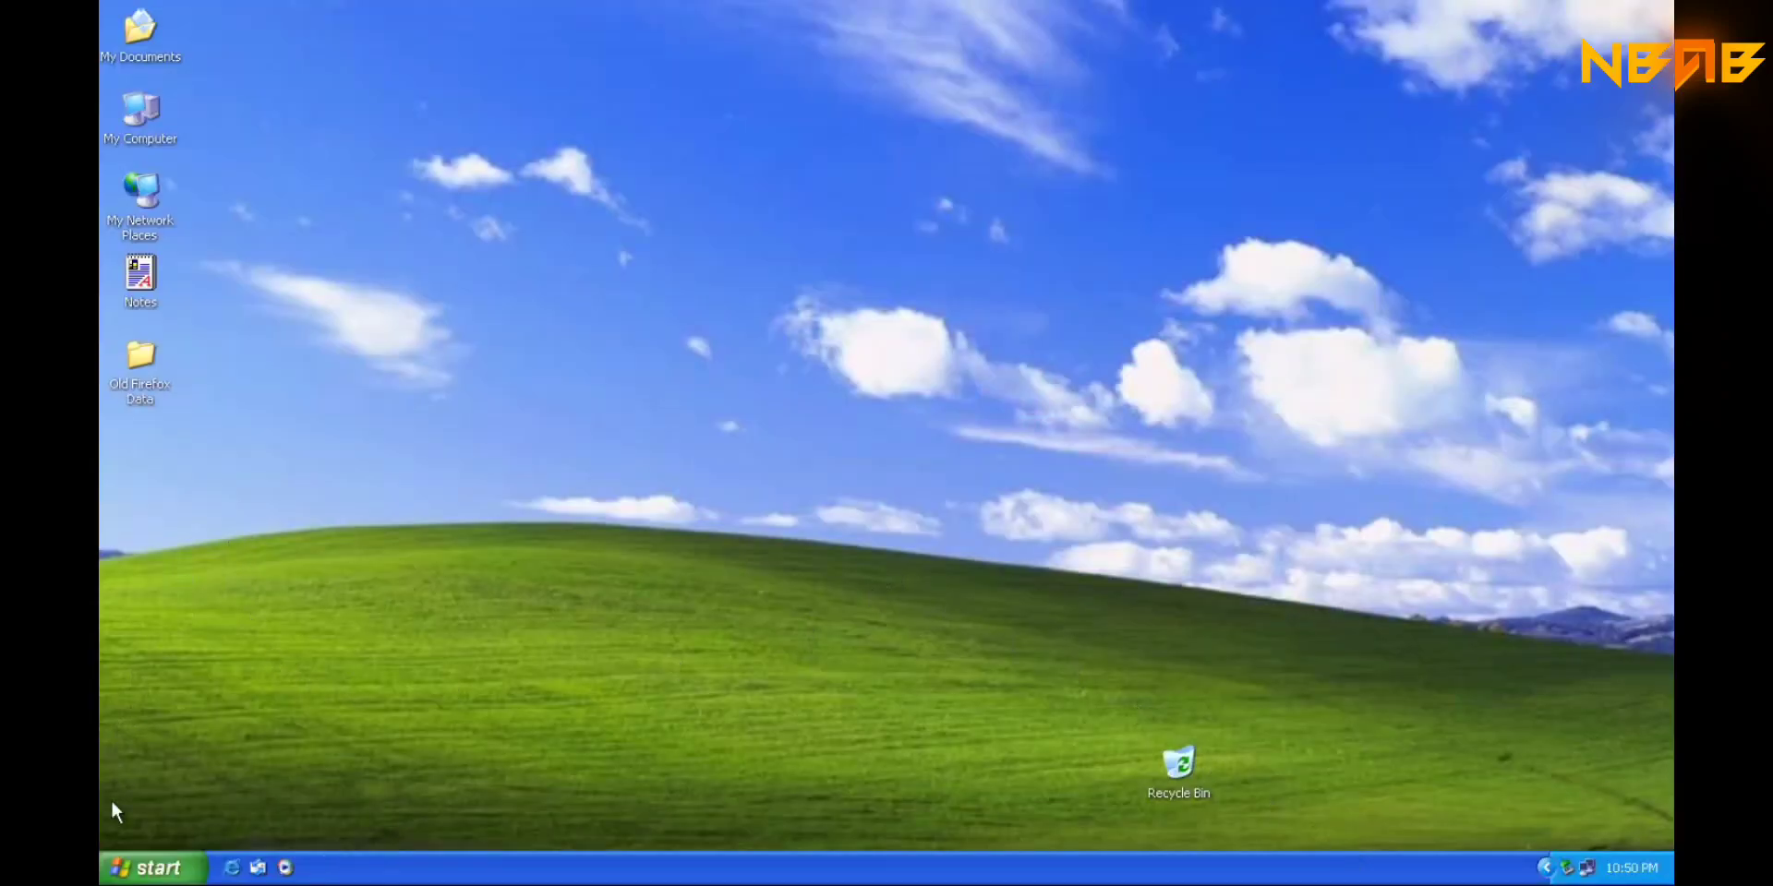
- Launch Windows Update from the program list, and dismiss the web page it opens
left_click(180, 863)
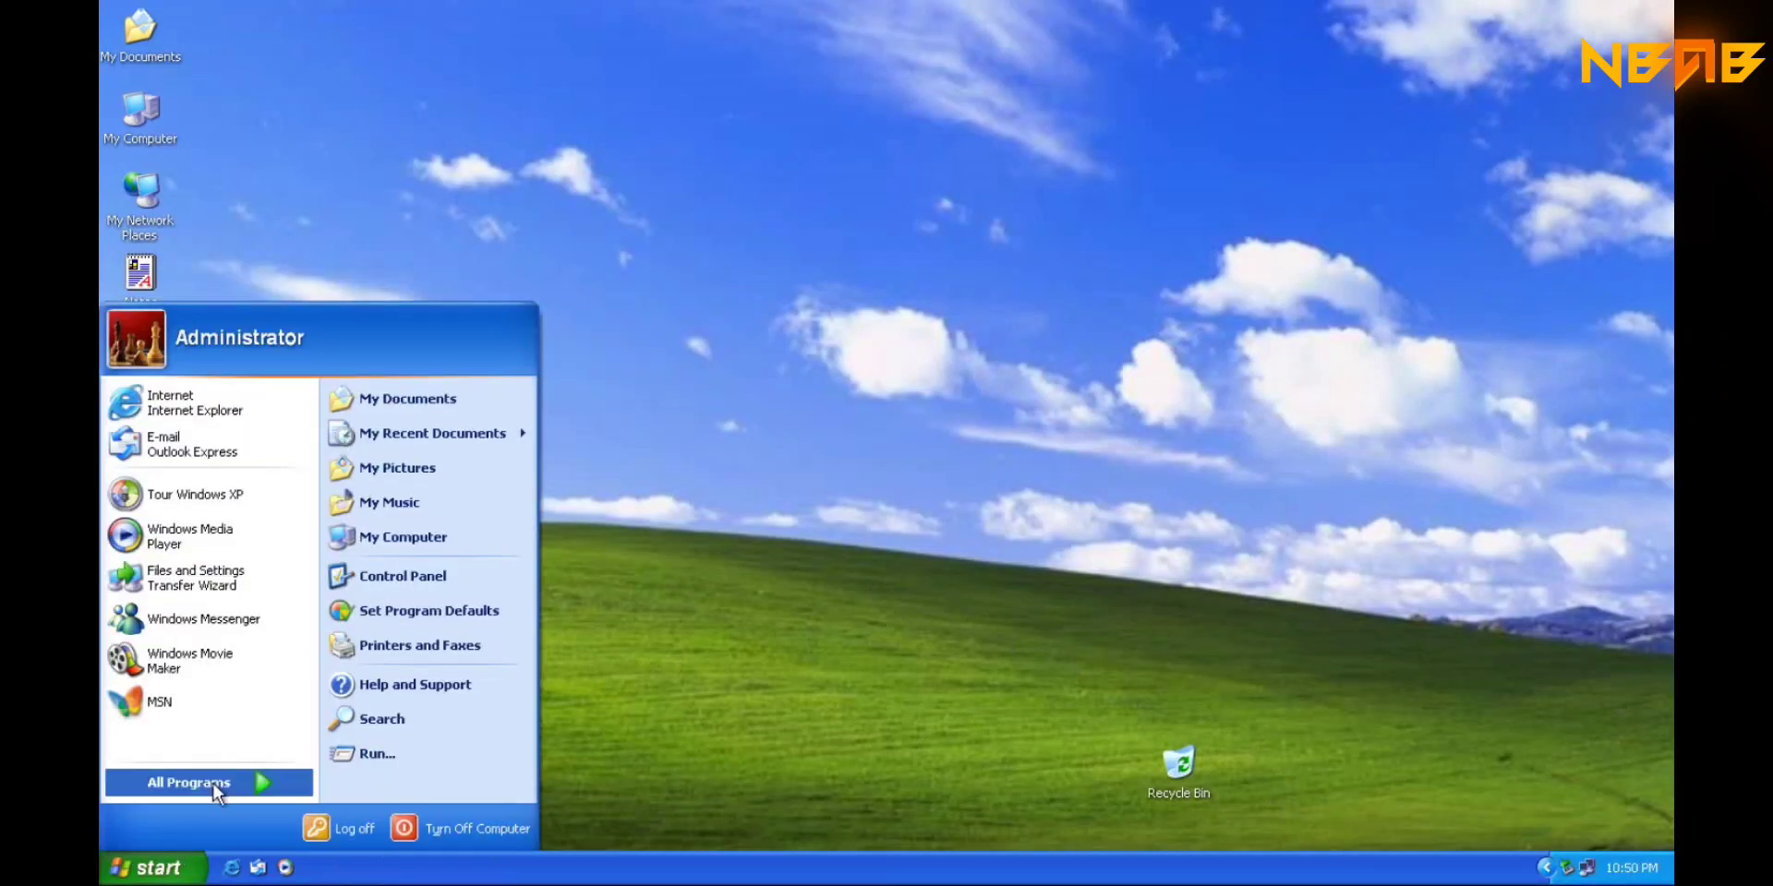
mouse_move(212, 783)
left_click(450, 496)
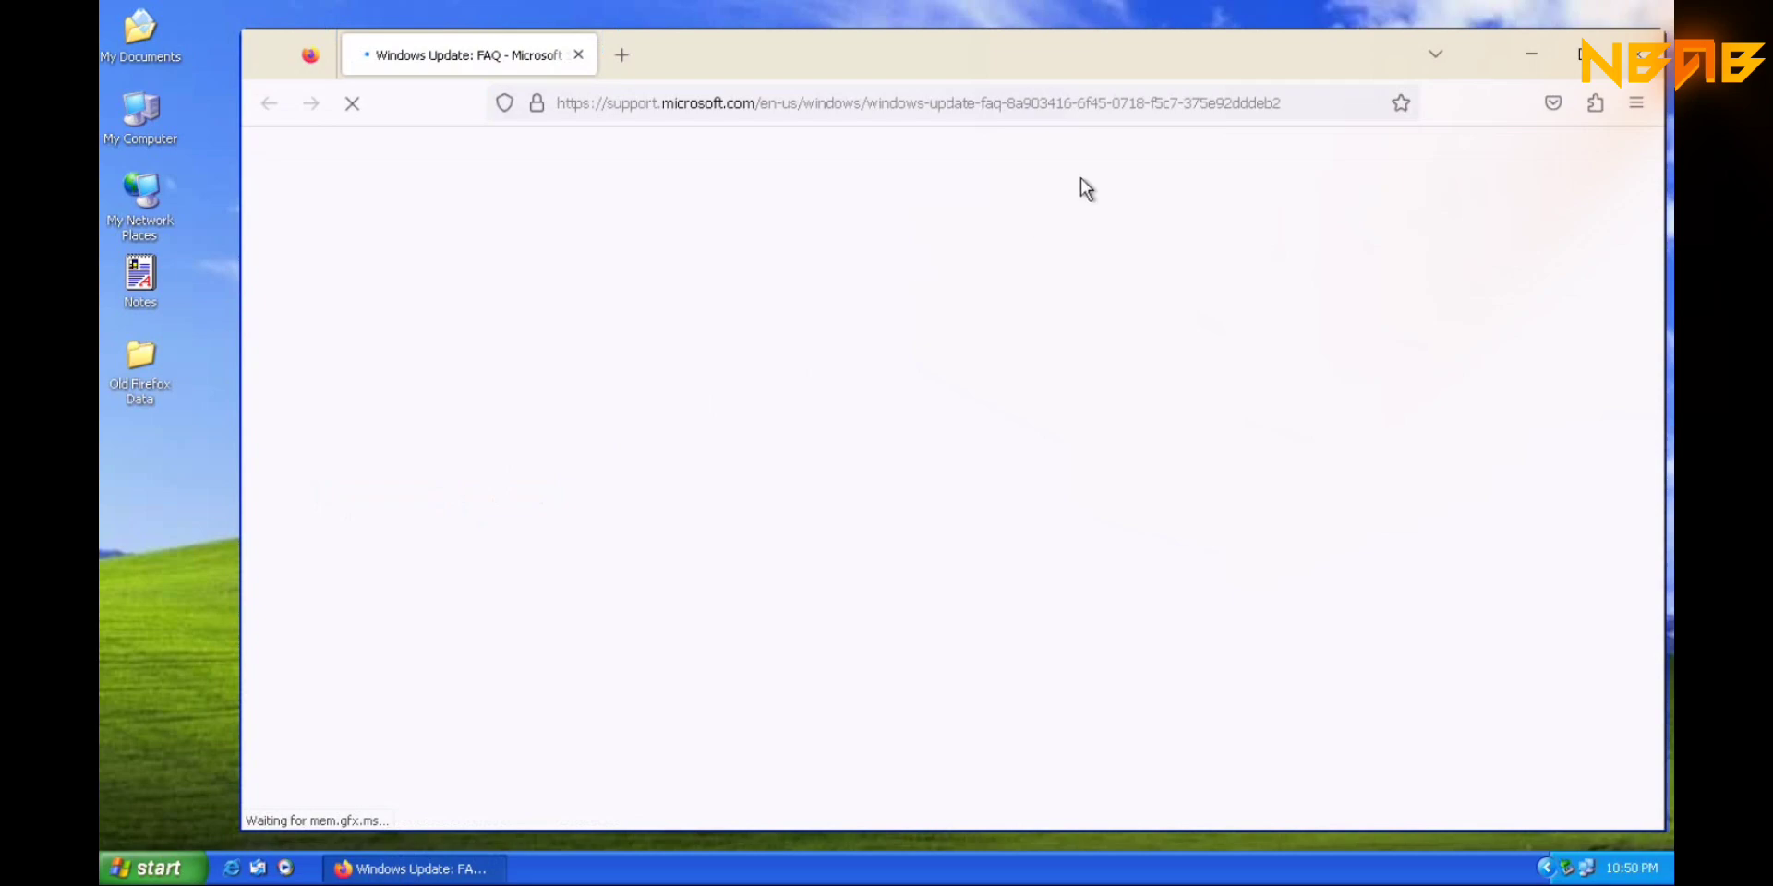
left_click(1531, 54)
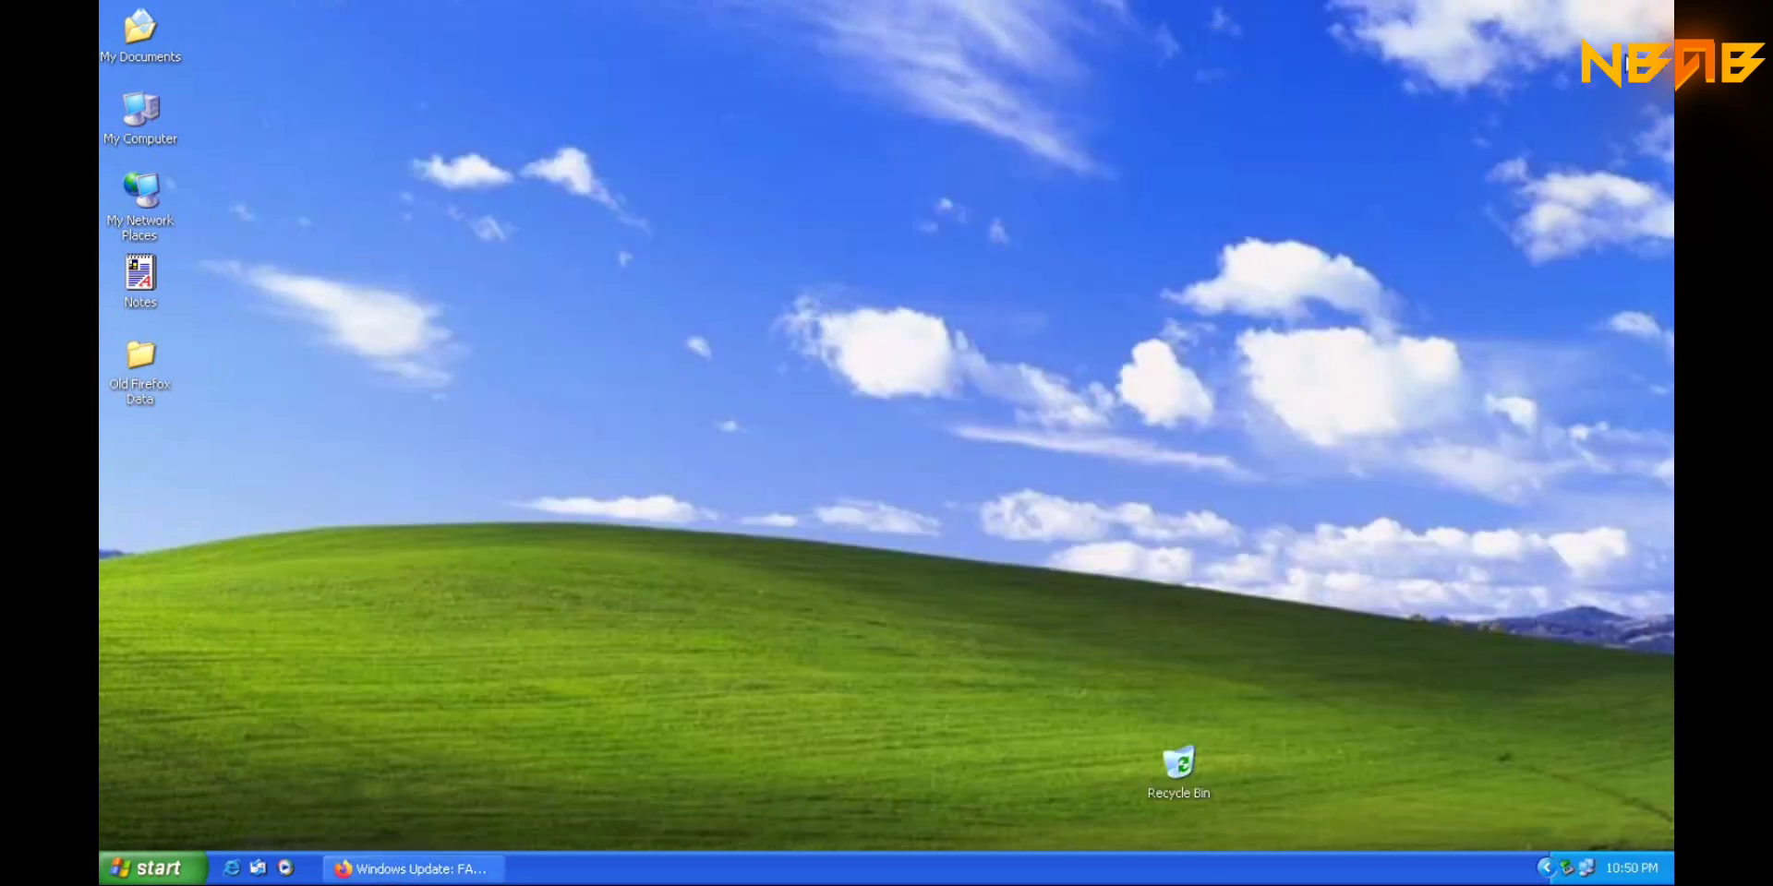
- Open Control Panel and review the basic computer information on the System page
left_click(152, 868)
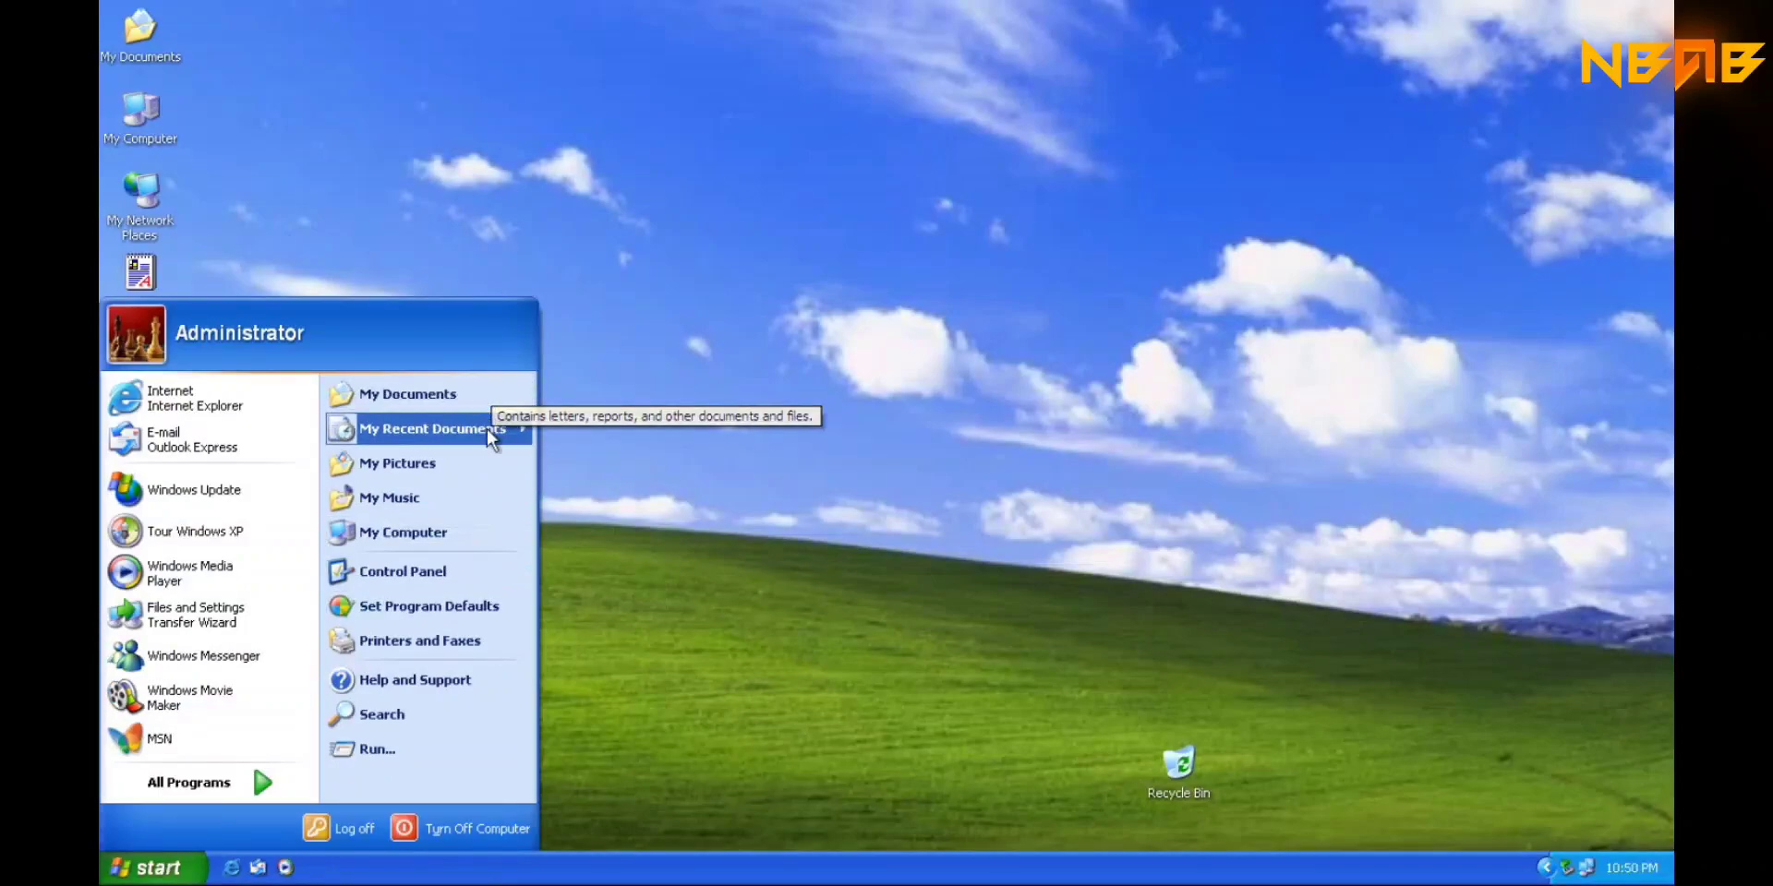
left_click(458, 570)
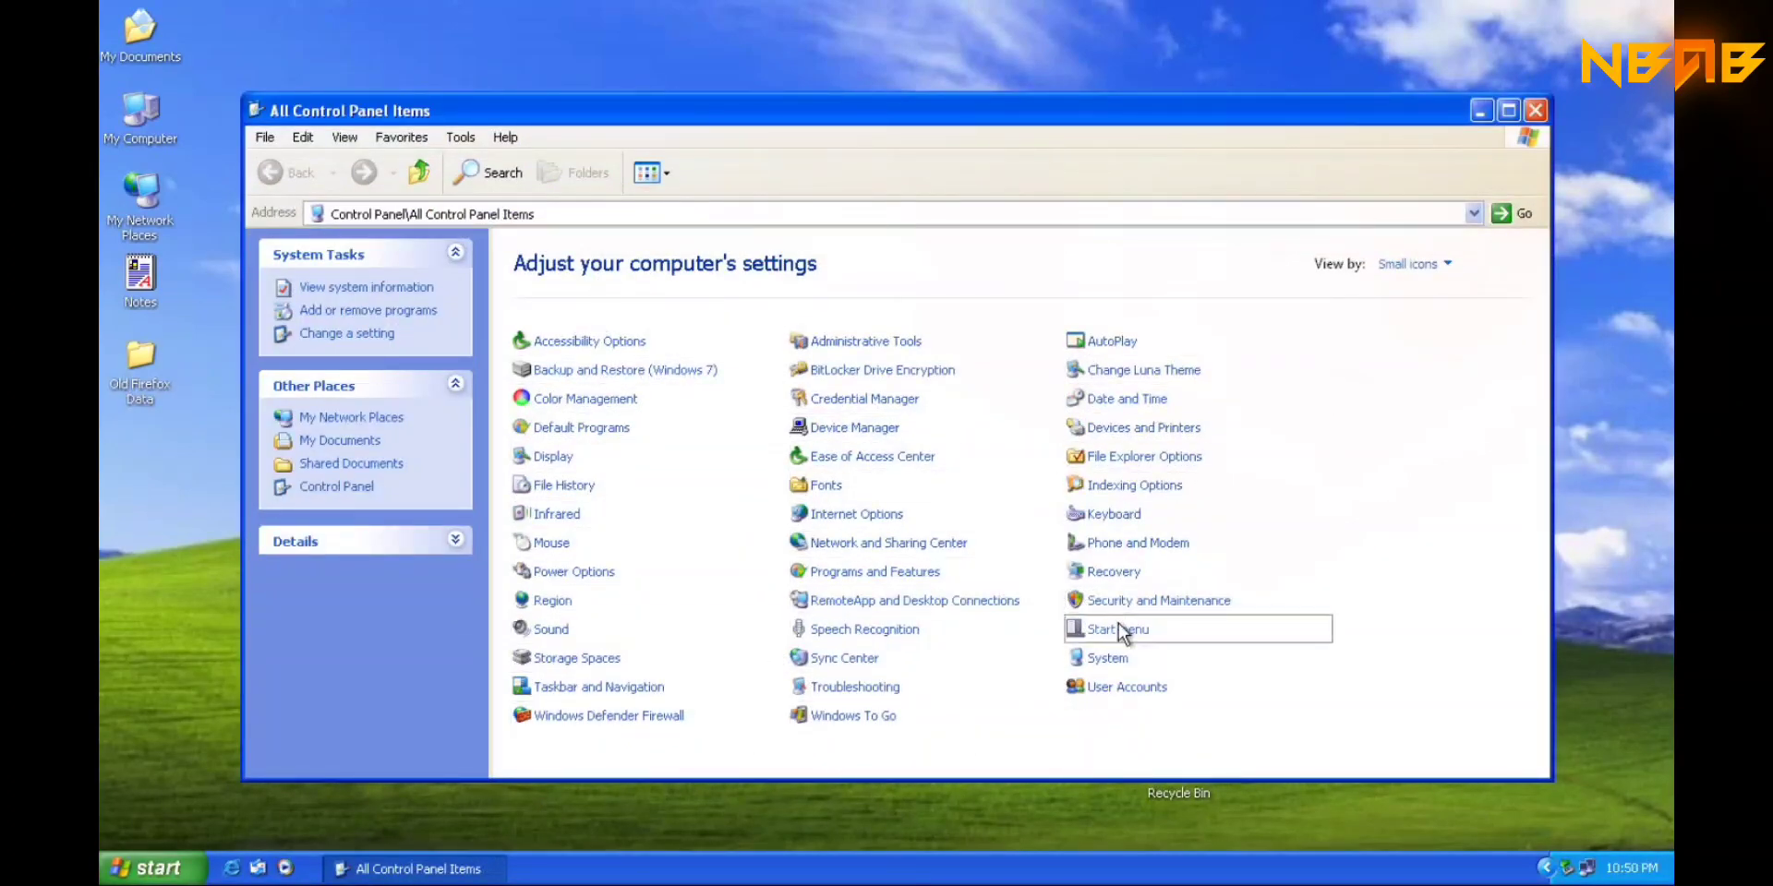
left_click(1106, 661)
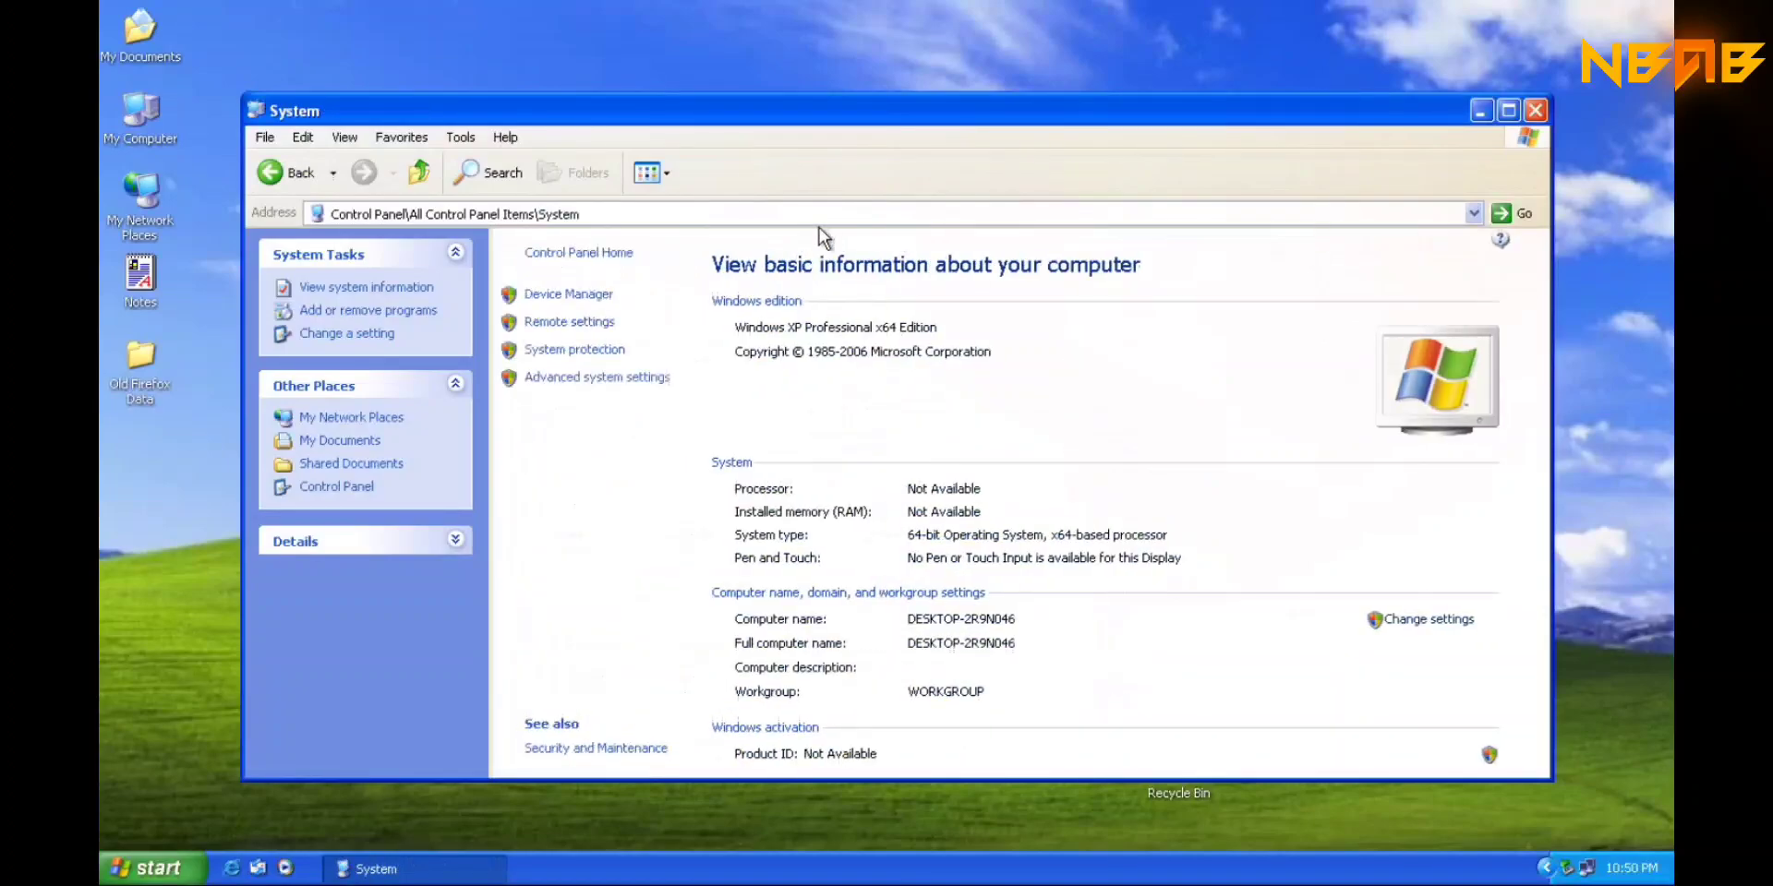
scroll(940, 425, "down", 1)
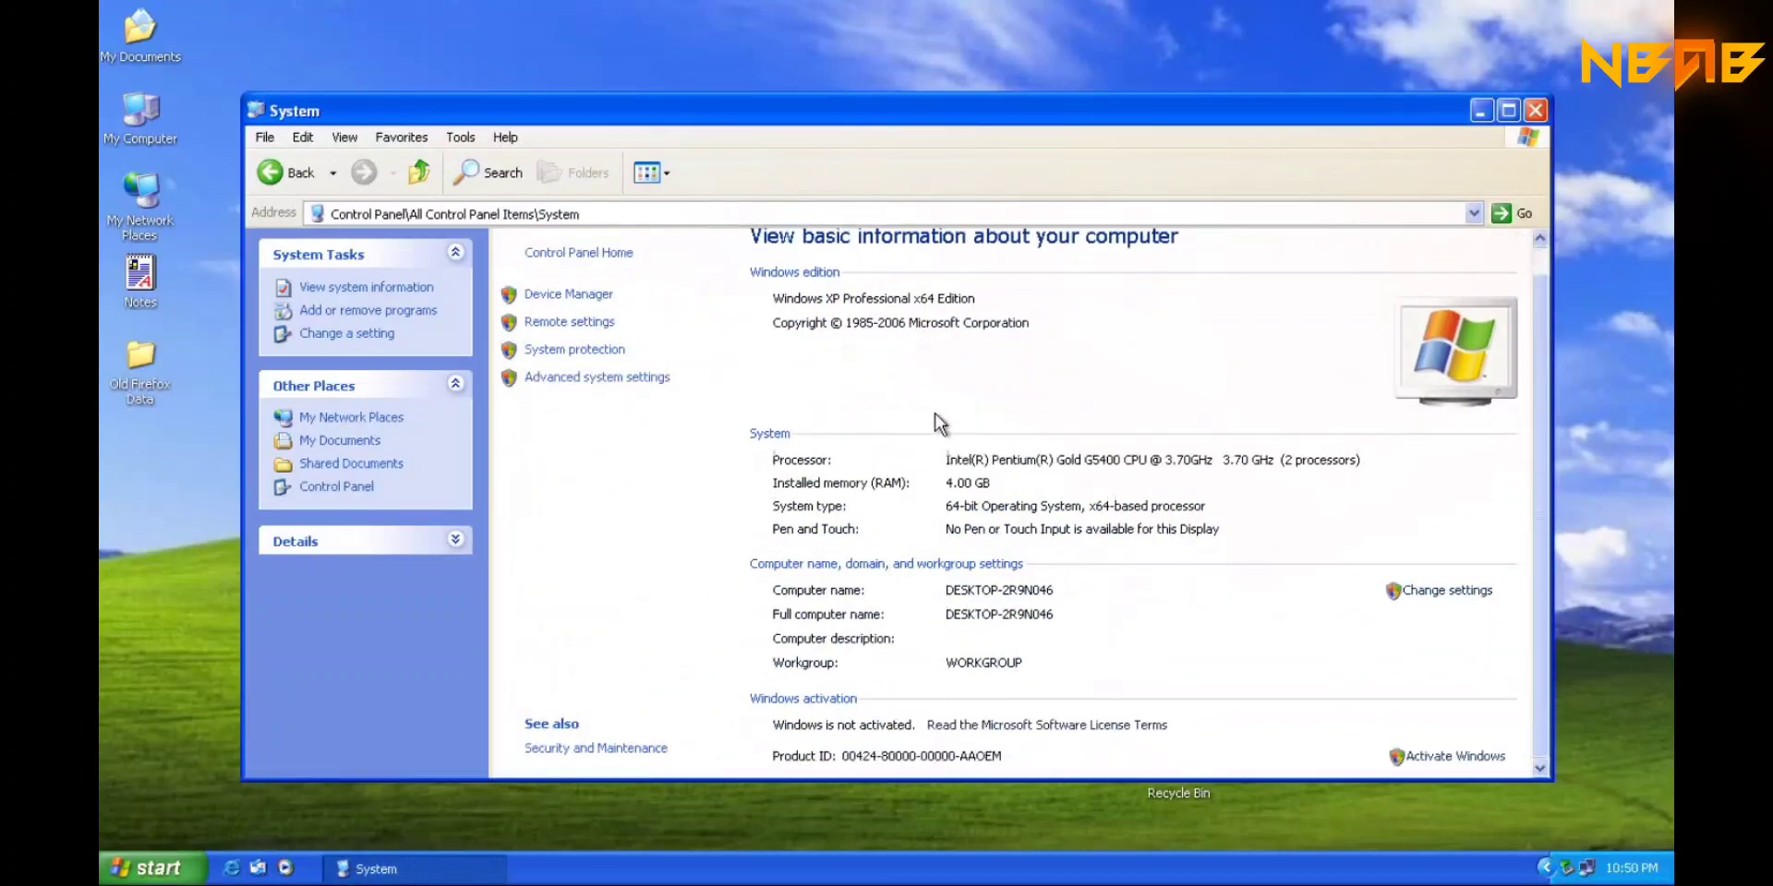
scroll(940, 425, "up", 1)
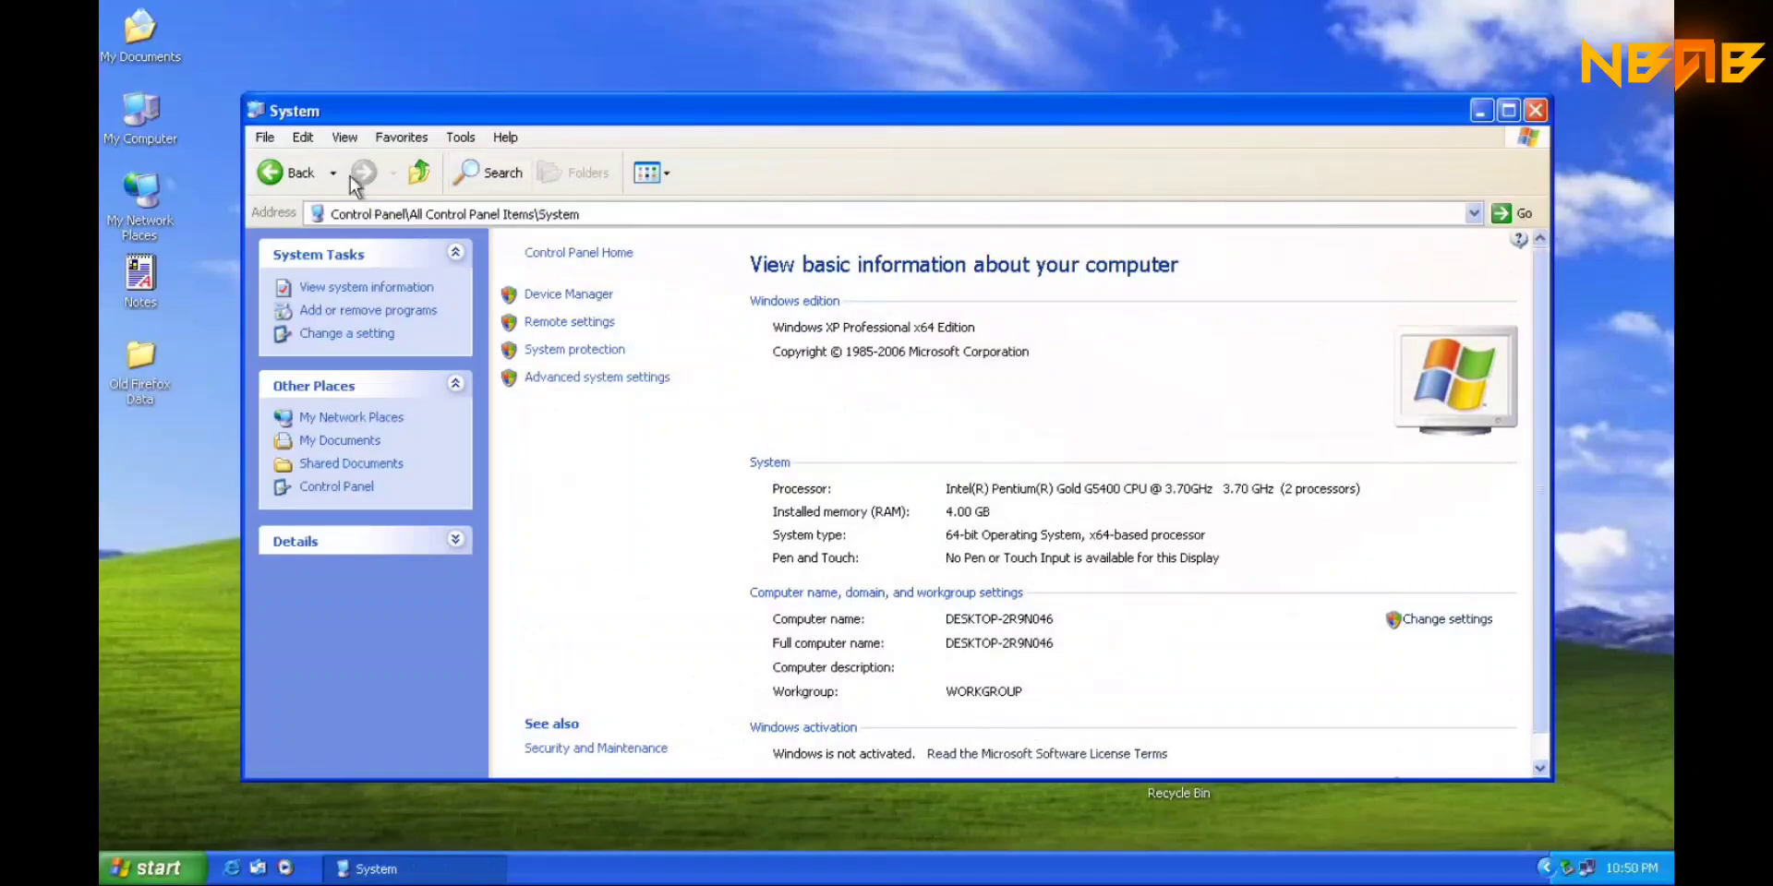
- Return to all Control Panel items, and view and close the Display Properties
left_click(259, 171)
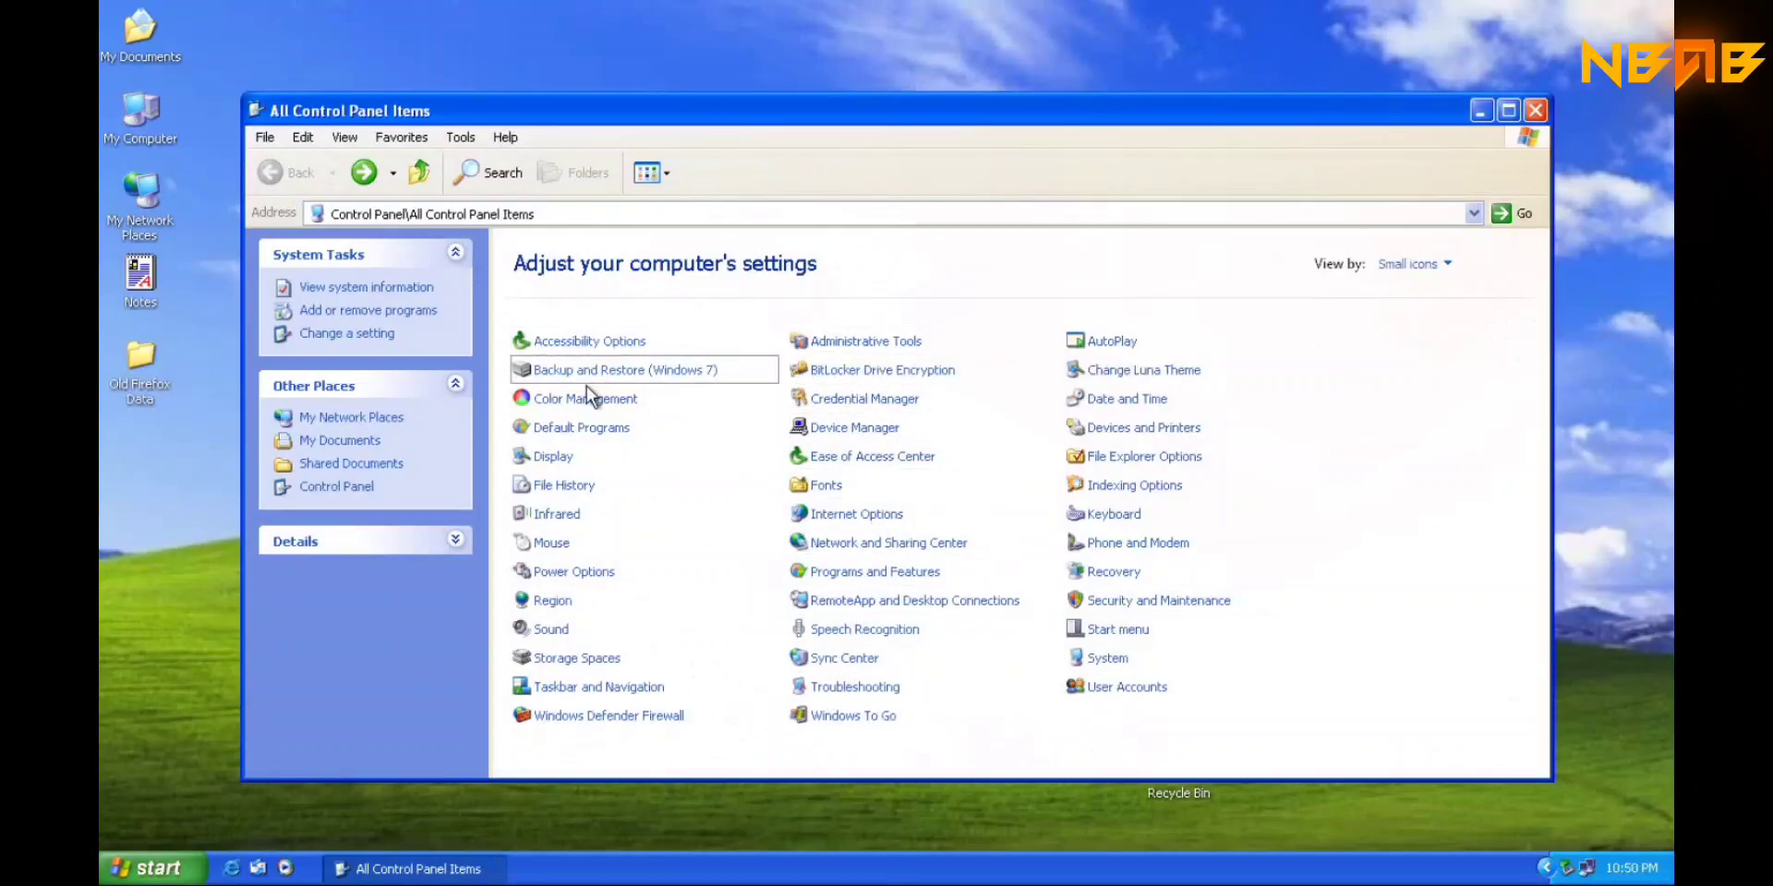
left_click(558, 457)
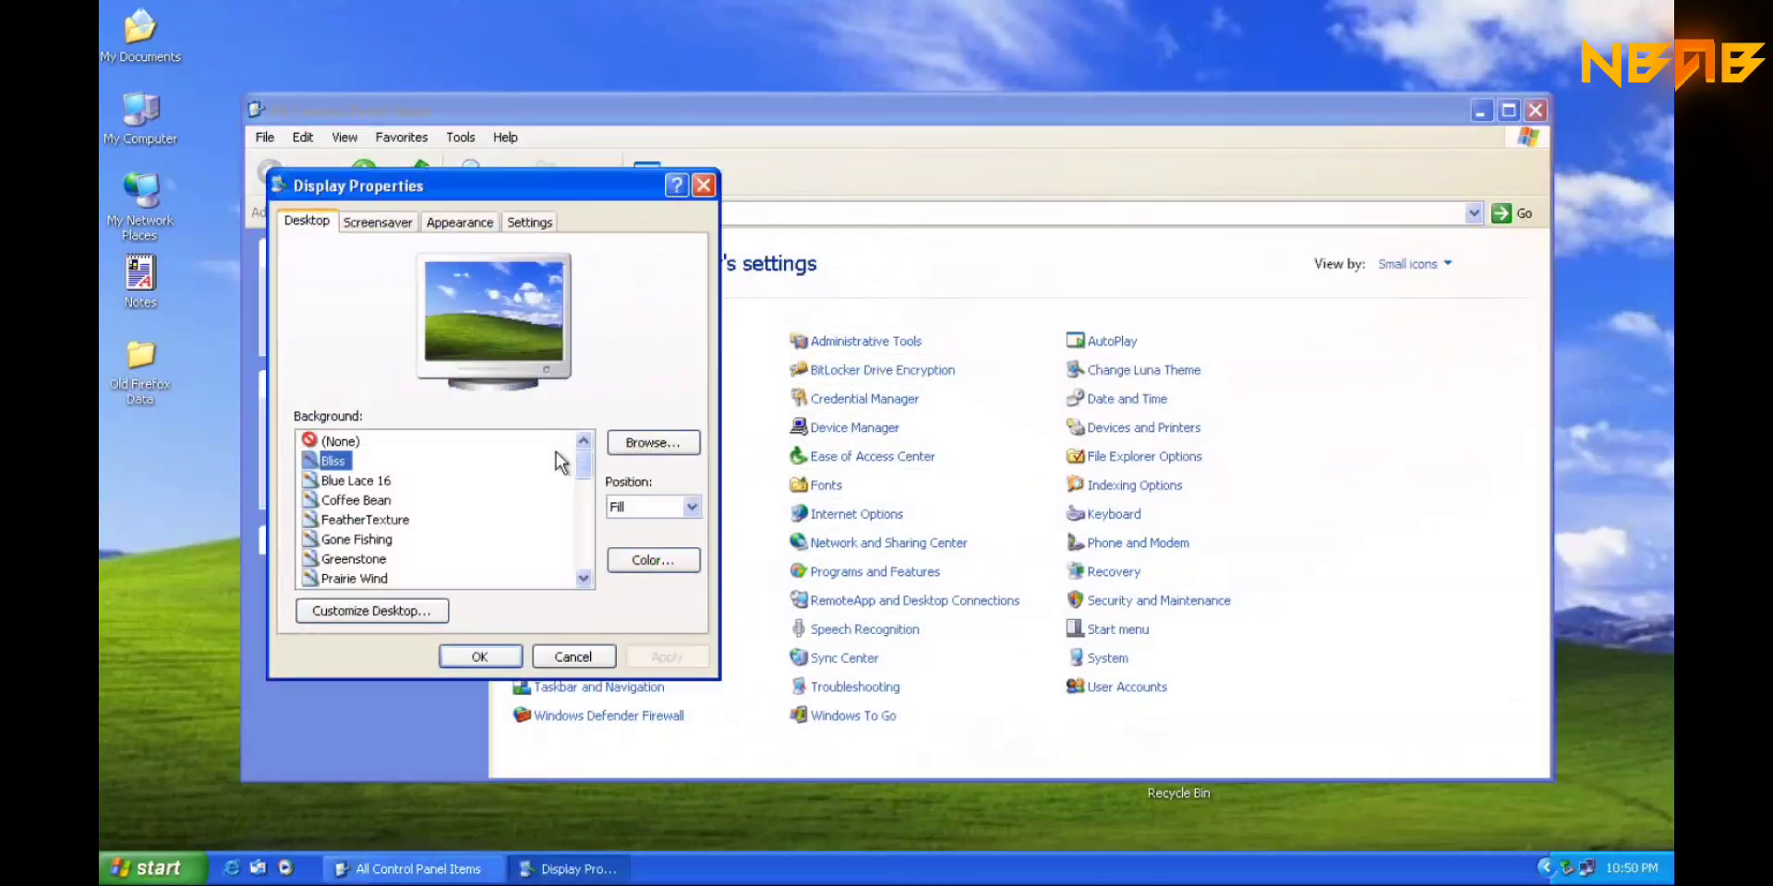
left_click(703, 188)
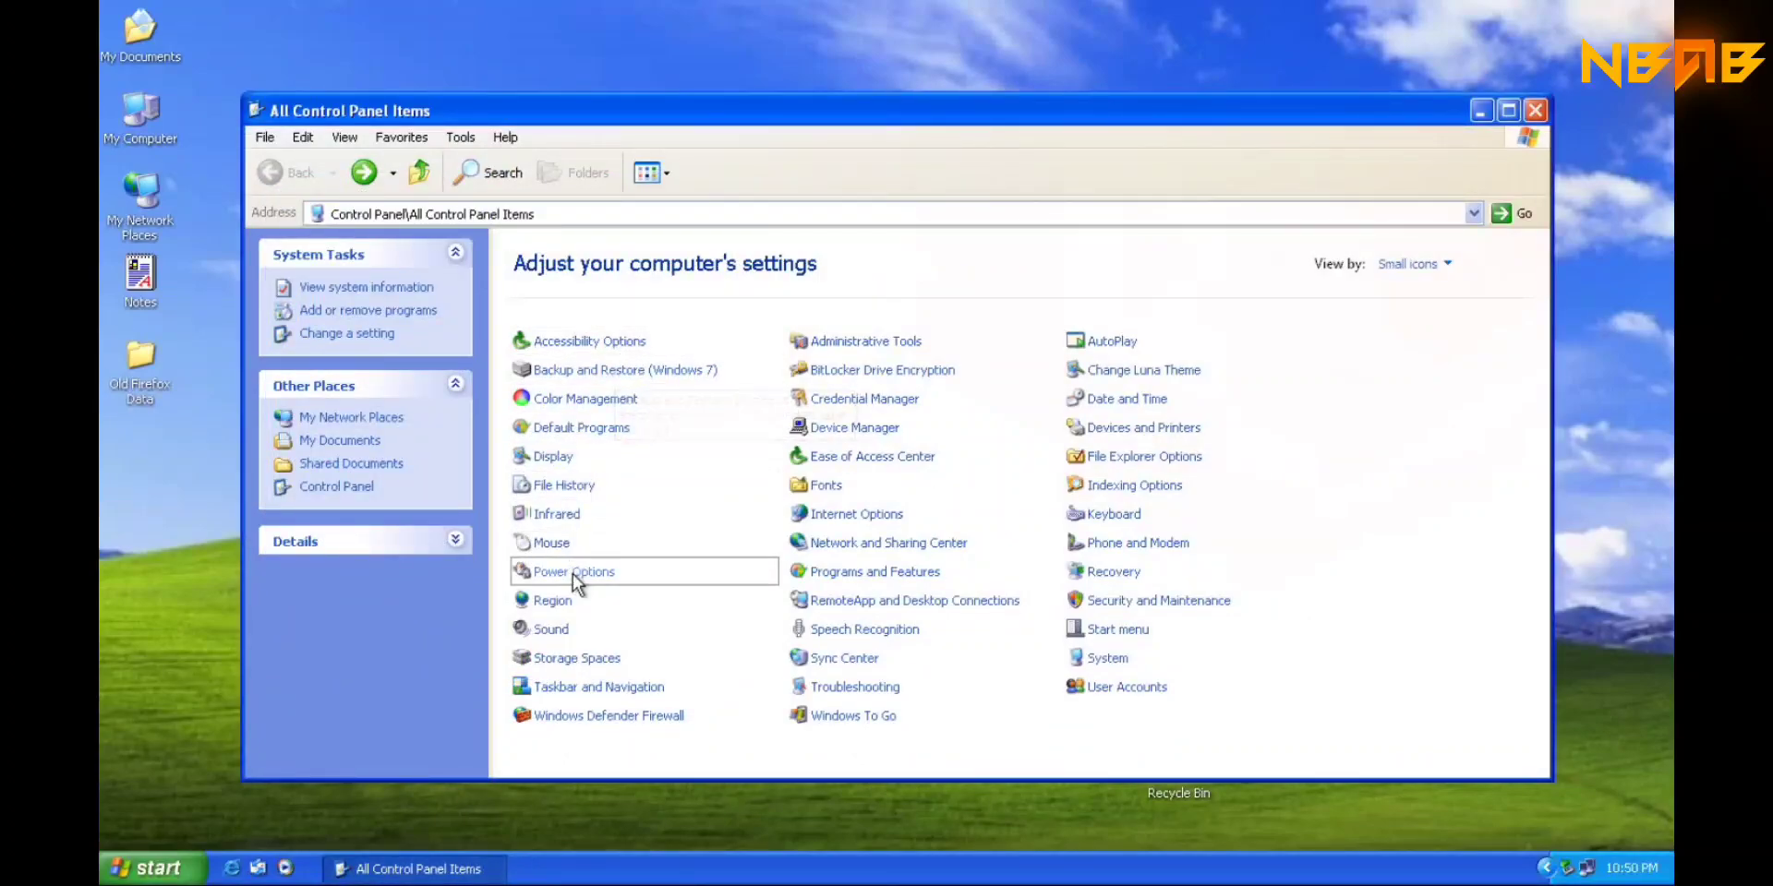
- Review the Recording, Sounds and Communications pages of the Sound settings, and close the dialog
left_click(557, 633)
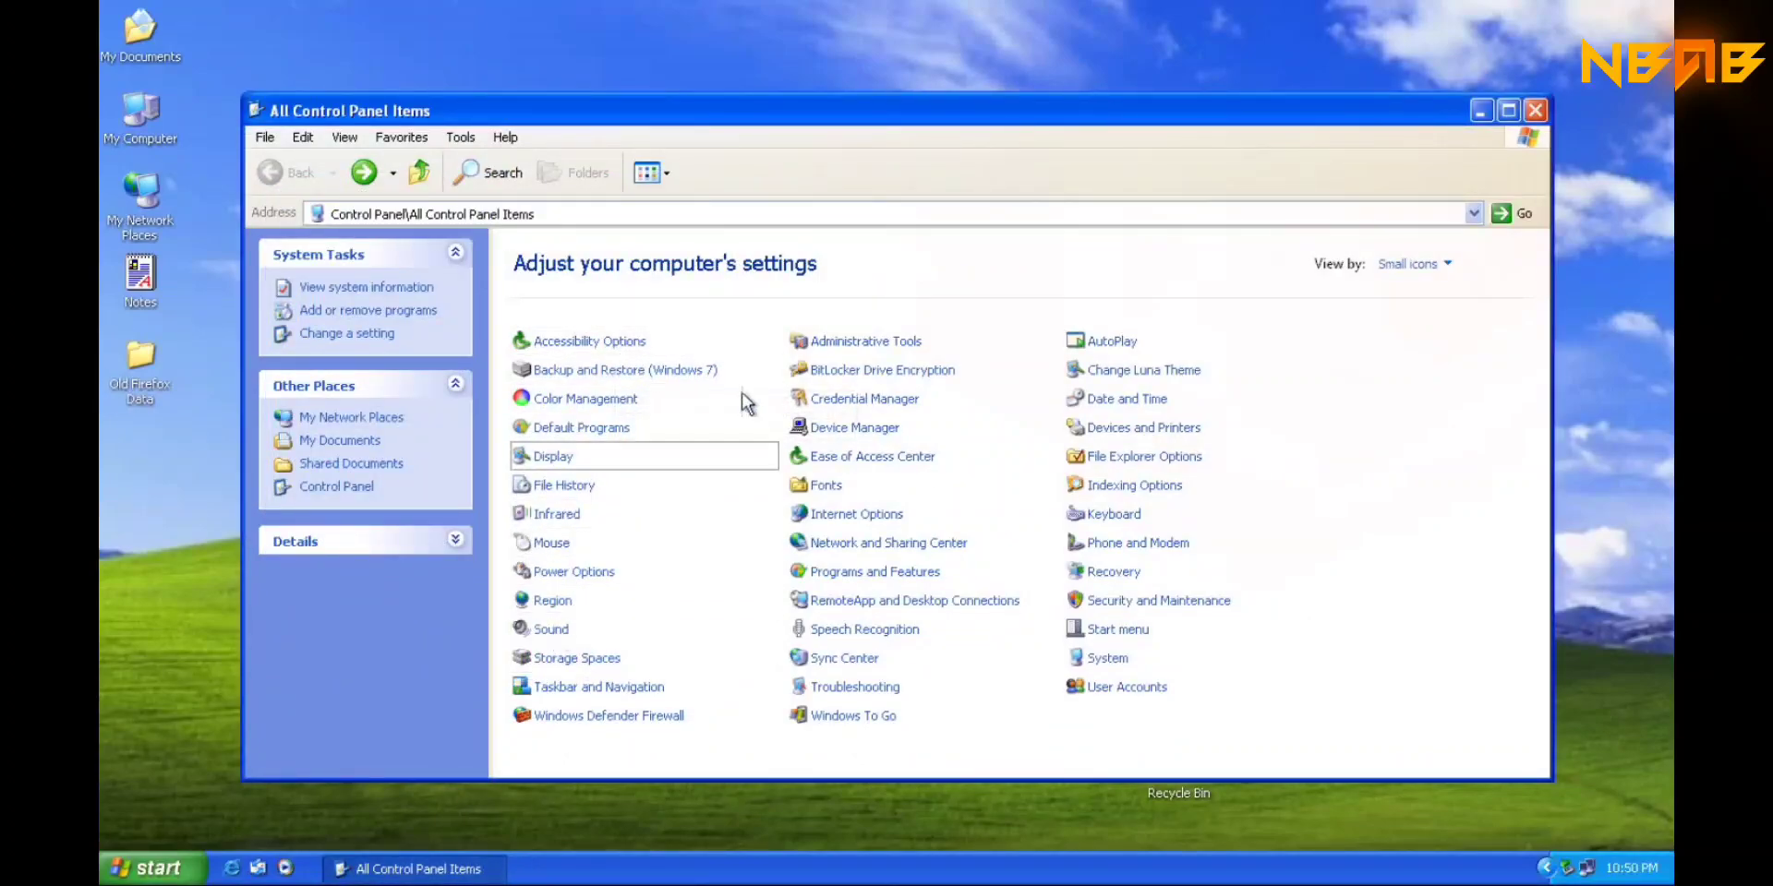
left_click(410, 259)
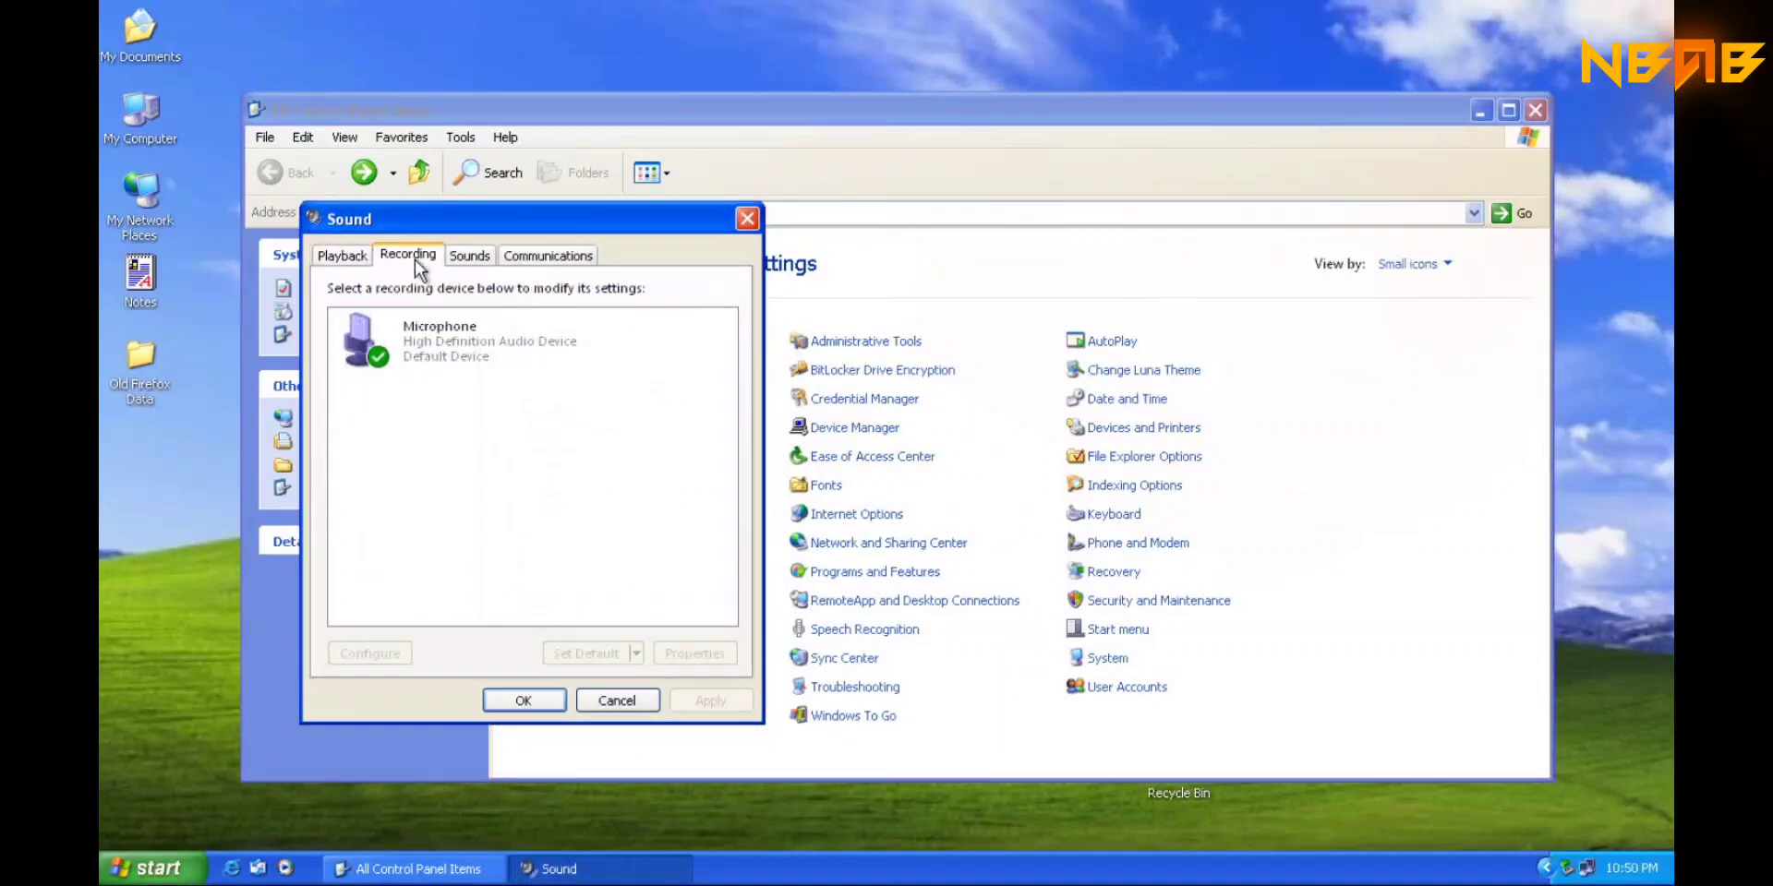
left_click(470, 257)
left_click(567, 259)
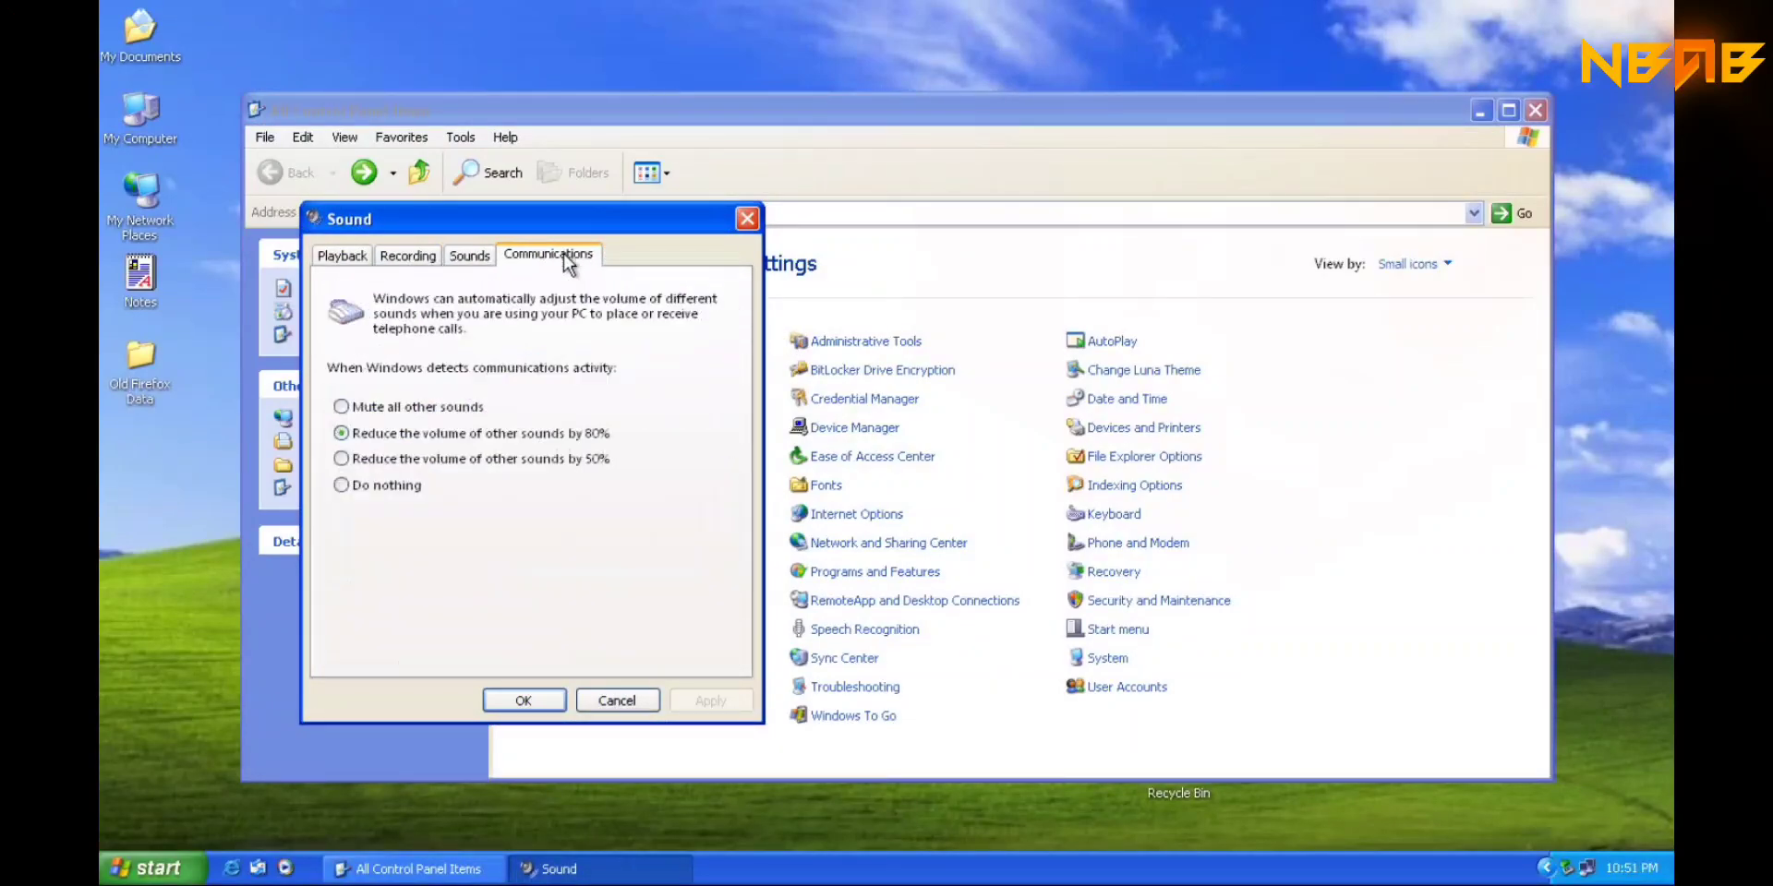
left_click(747, 220)
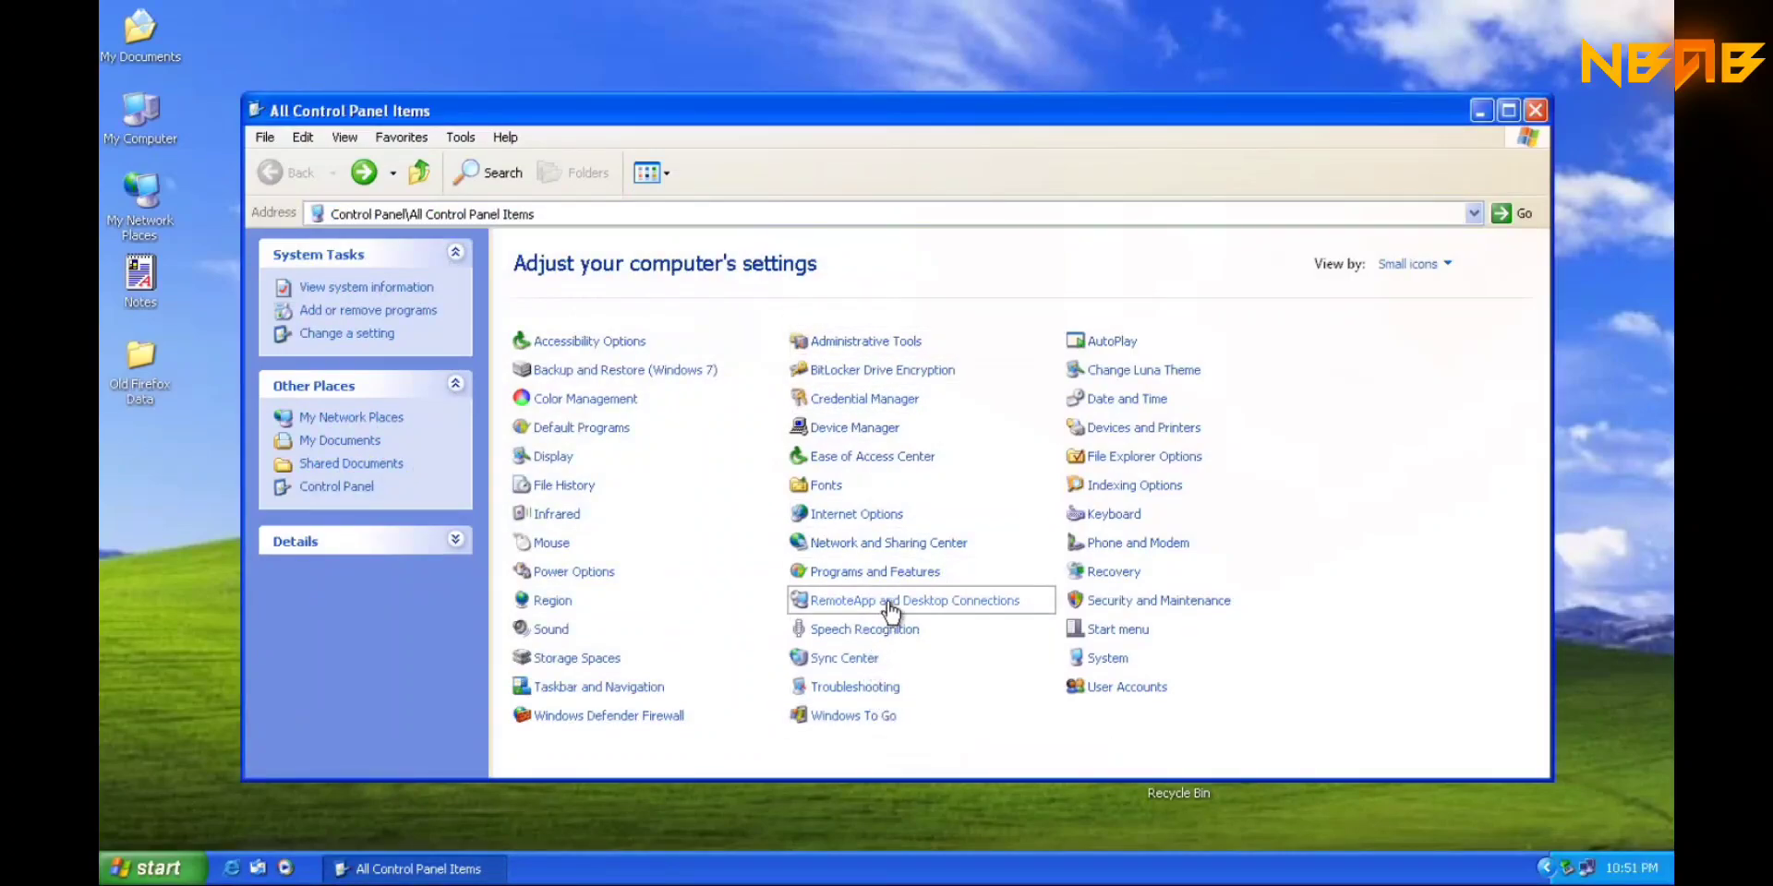
- Inspect the system devices, IDE ATA/ATAPI controllers and keyboards in Device Manager, and close it and Control Panel
left_click(864, 434)
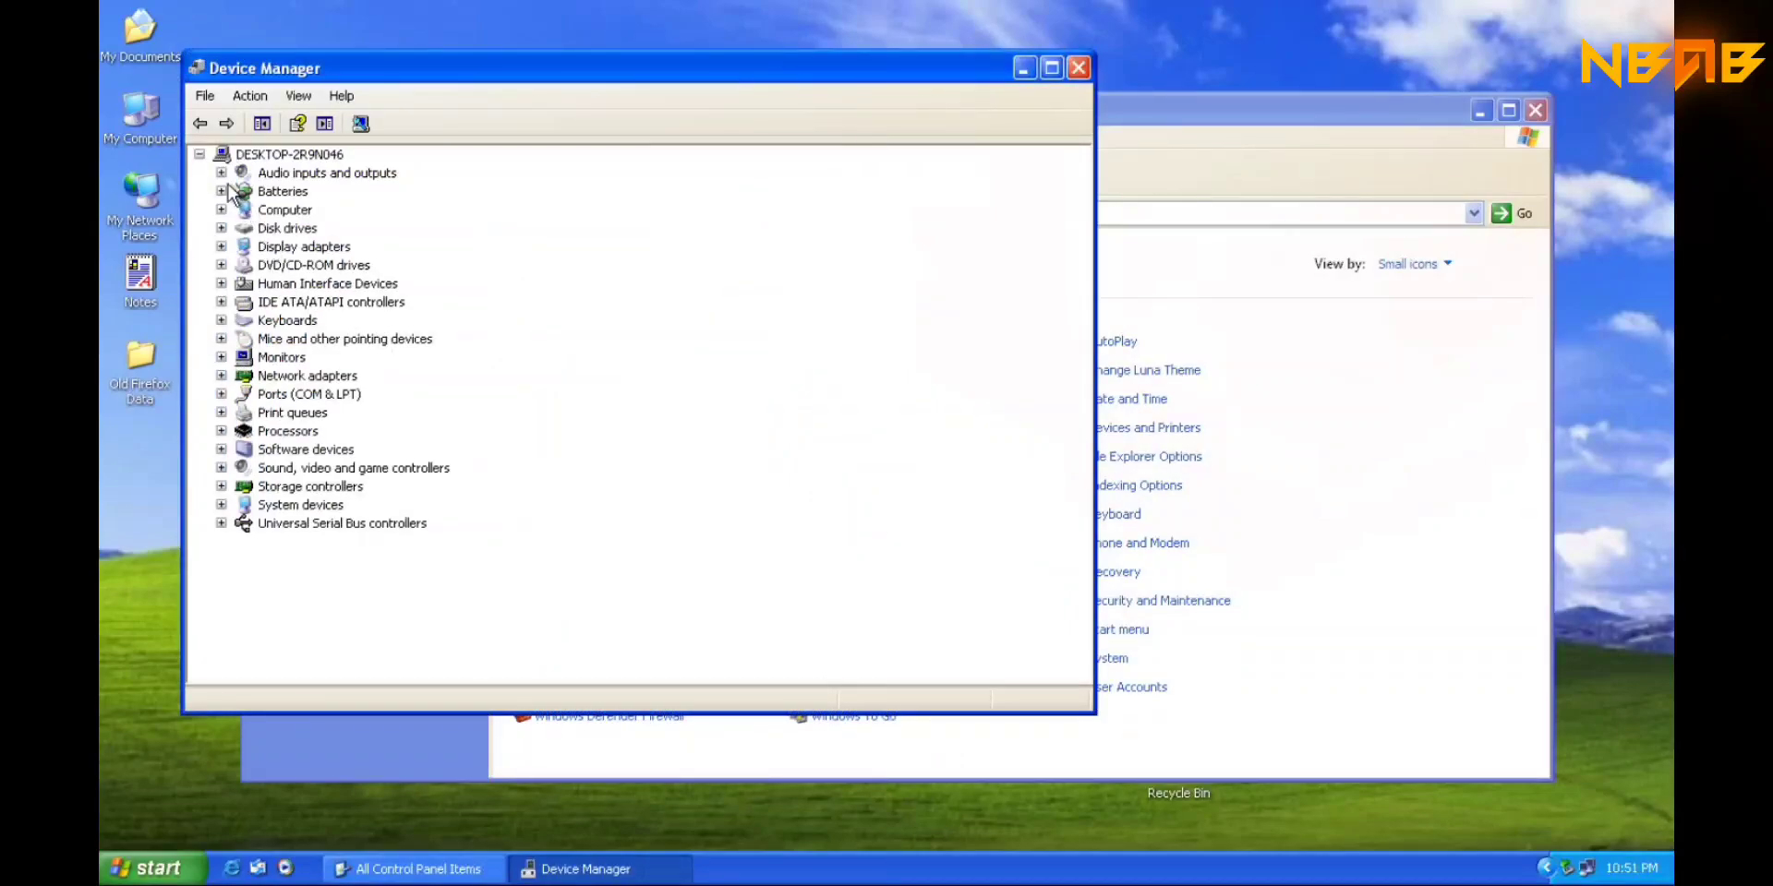
left_click(220, 172)
left_click(220, 173)
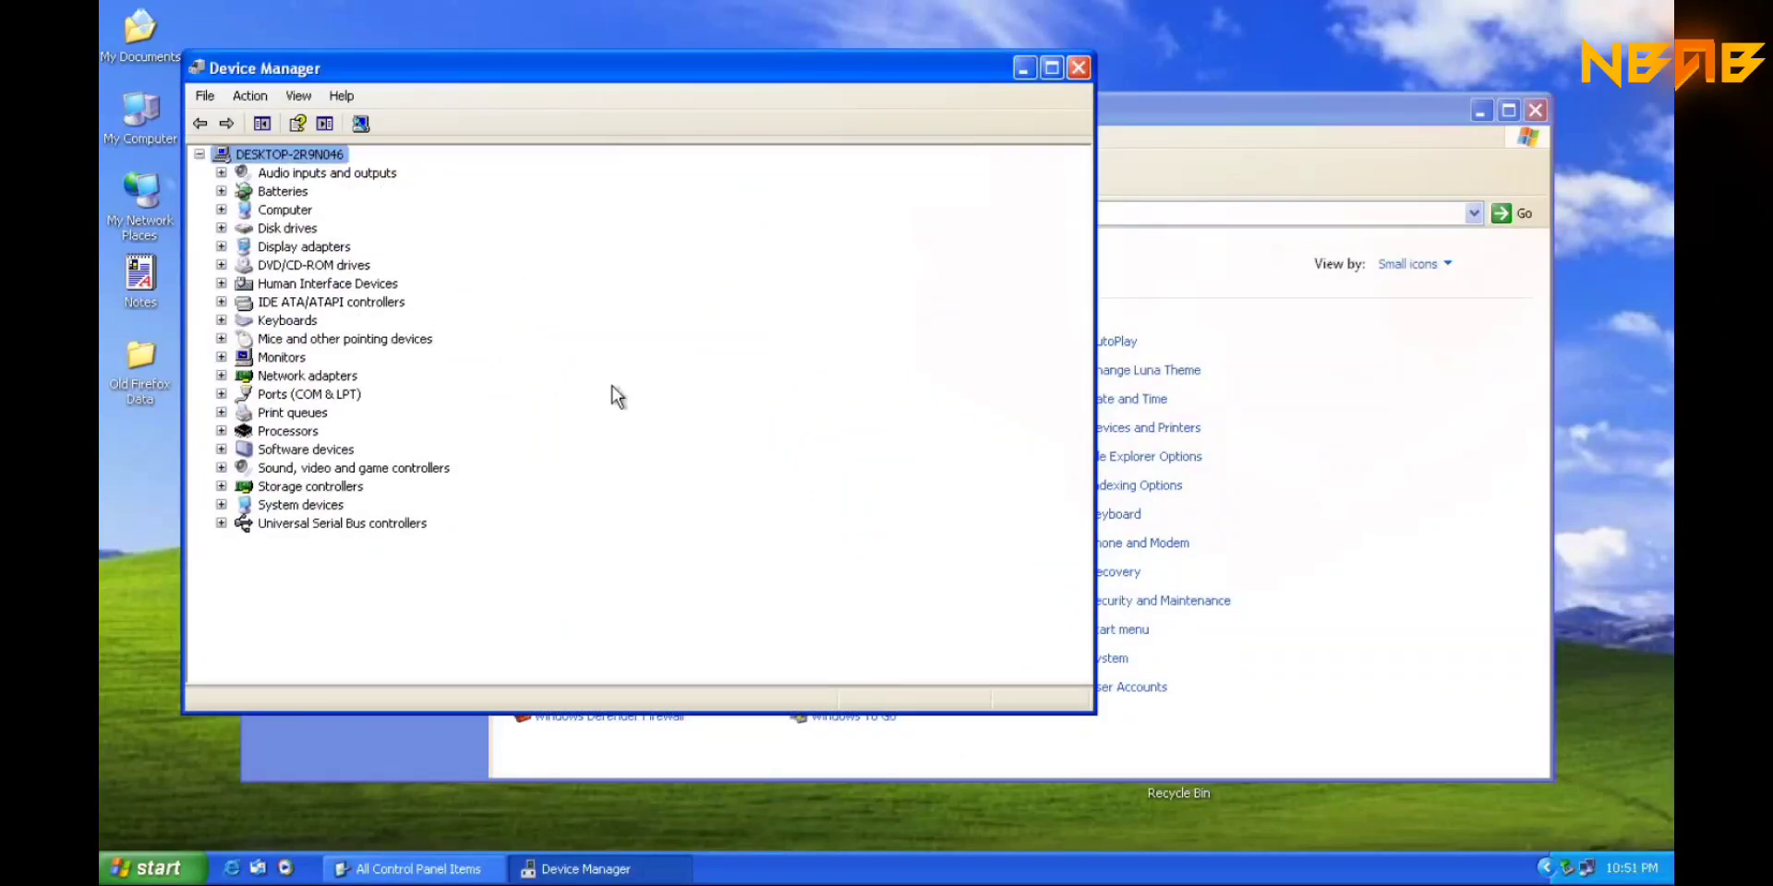
left_click(220, 505)
scroll(254, 227, "up", 5)
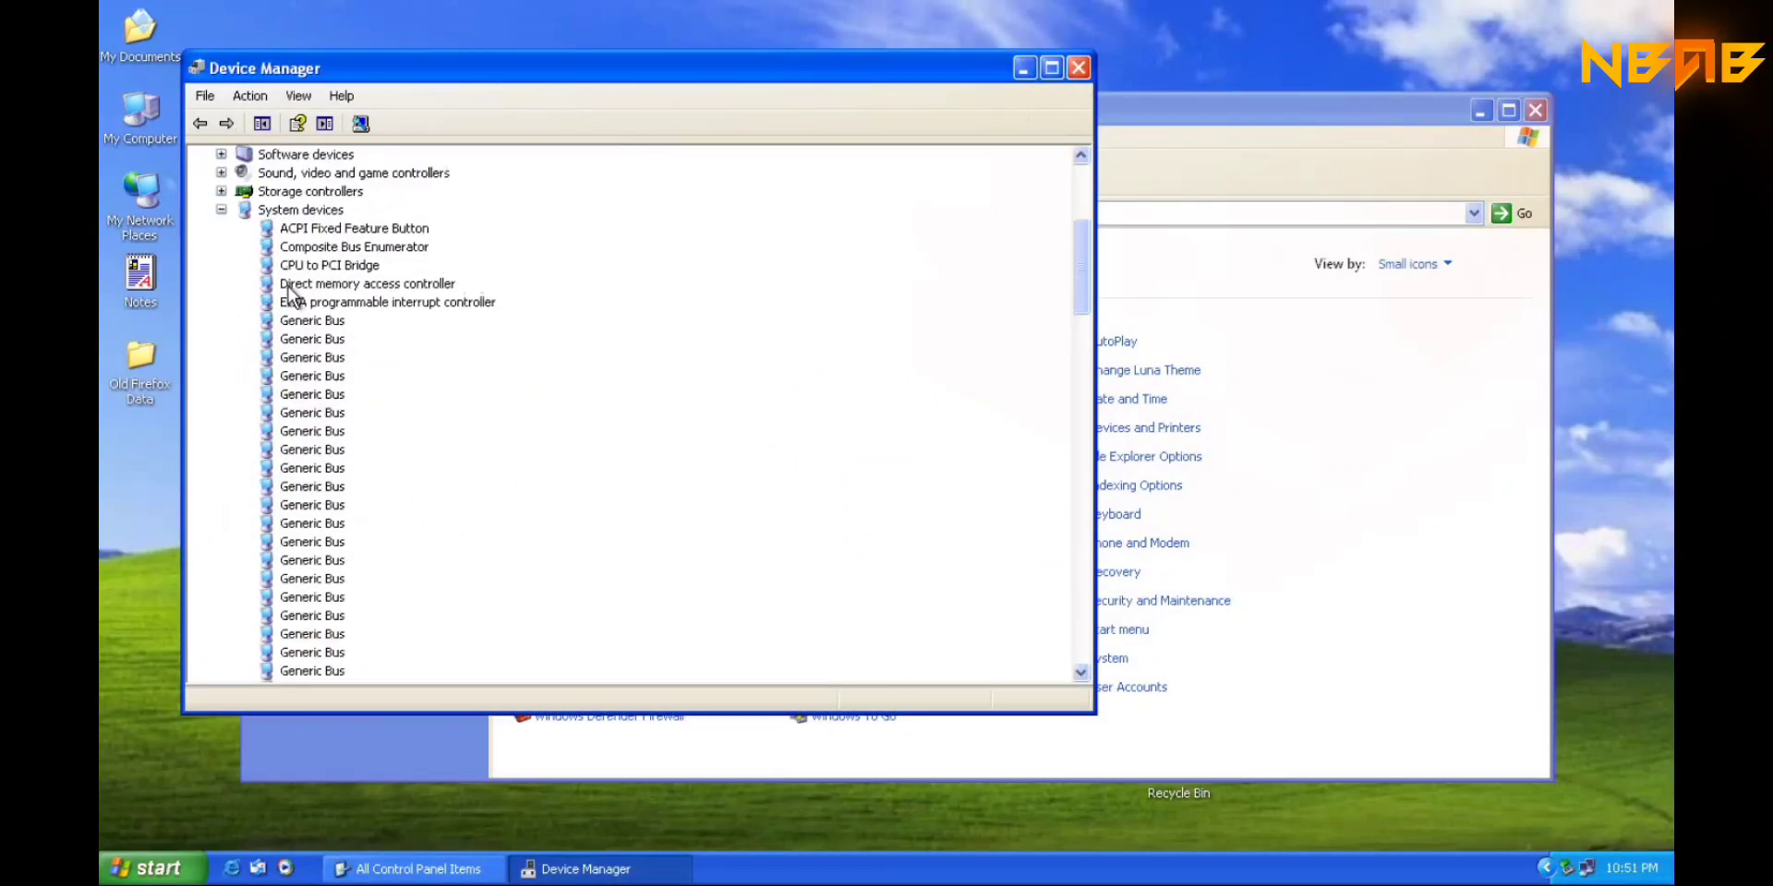
left_click(222, 228)
left_click(222, 320)
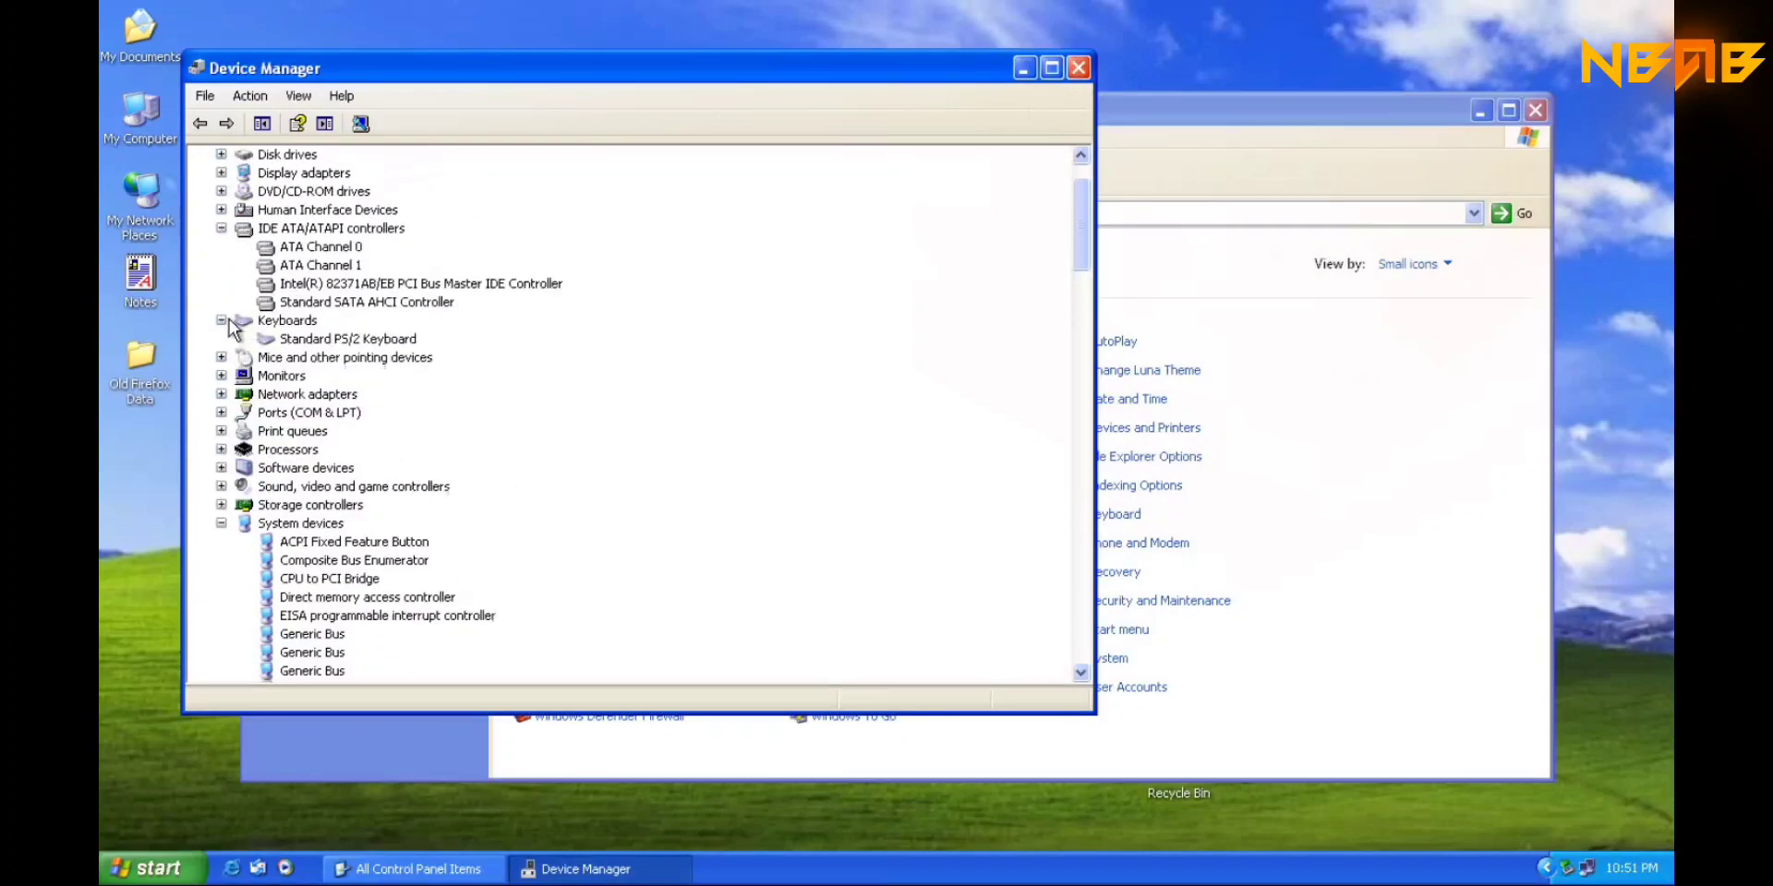
left_click(1078, 68)
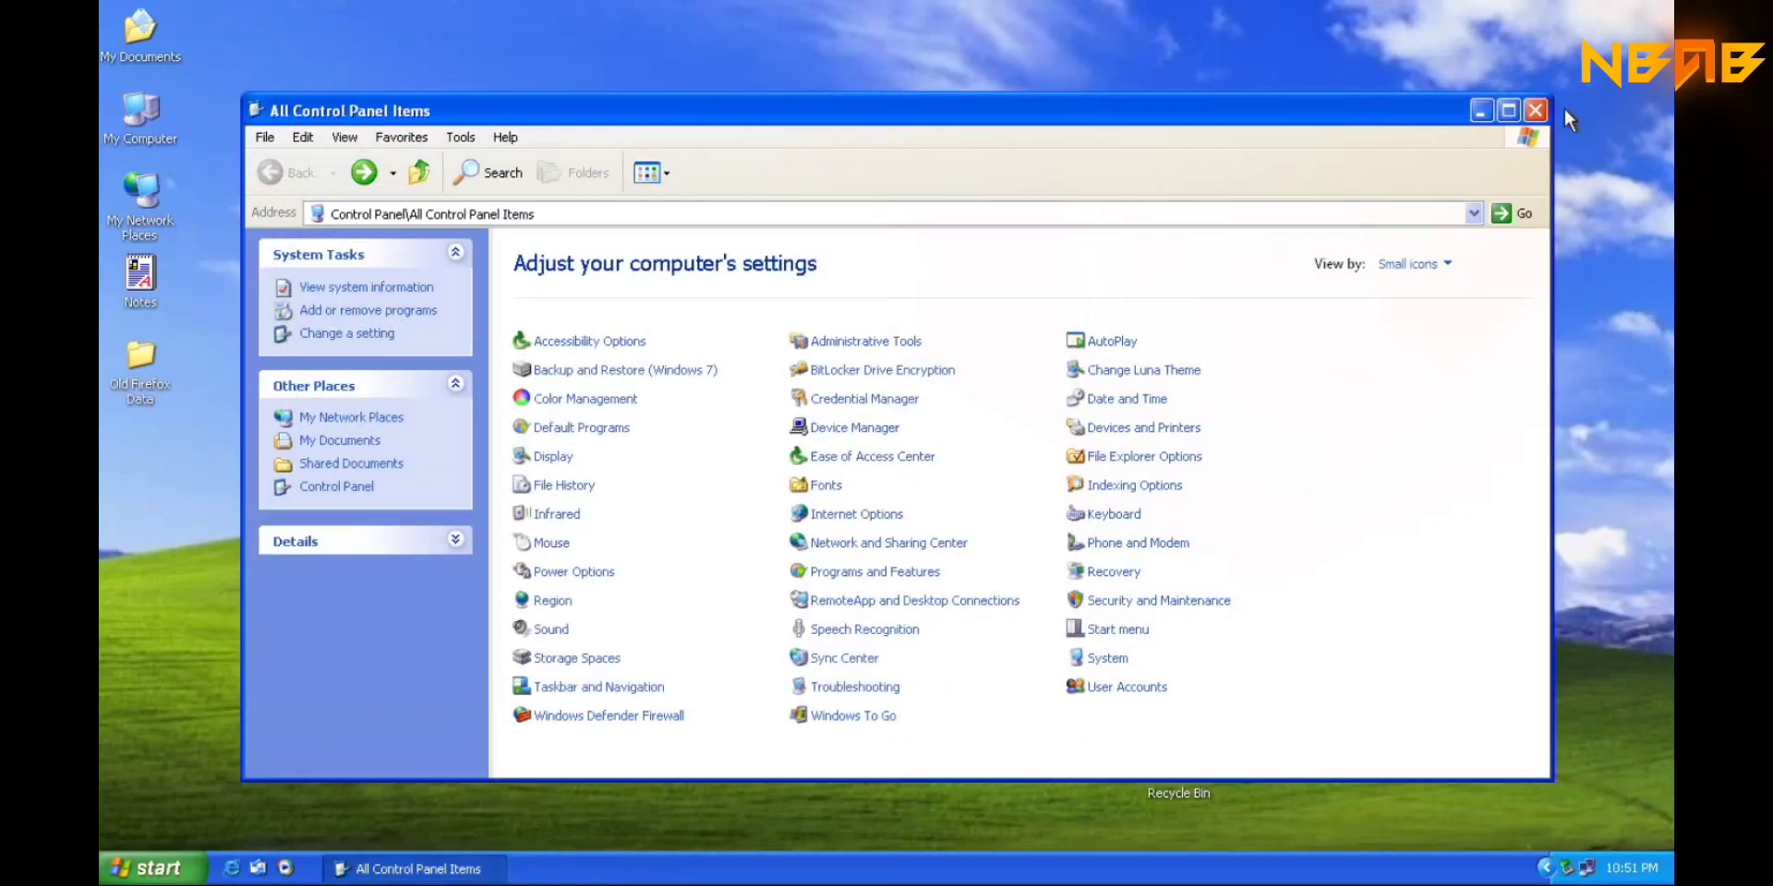
left_click(1535, 110)
- View the volume control among the hidden notification icons, and dismiss it without changing the level
left_click(1559, 869)
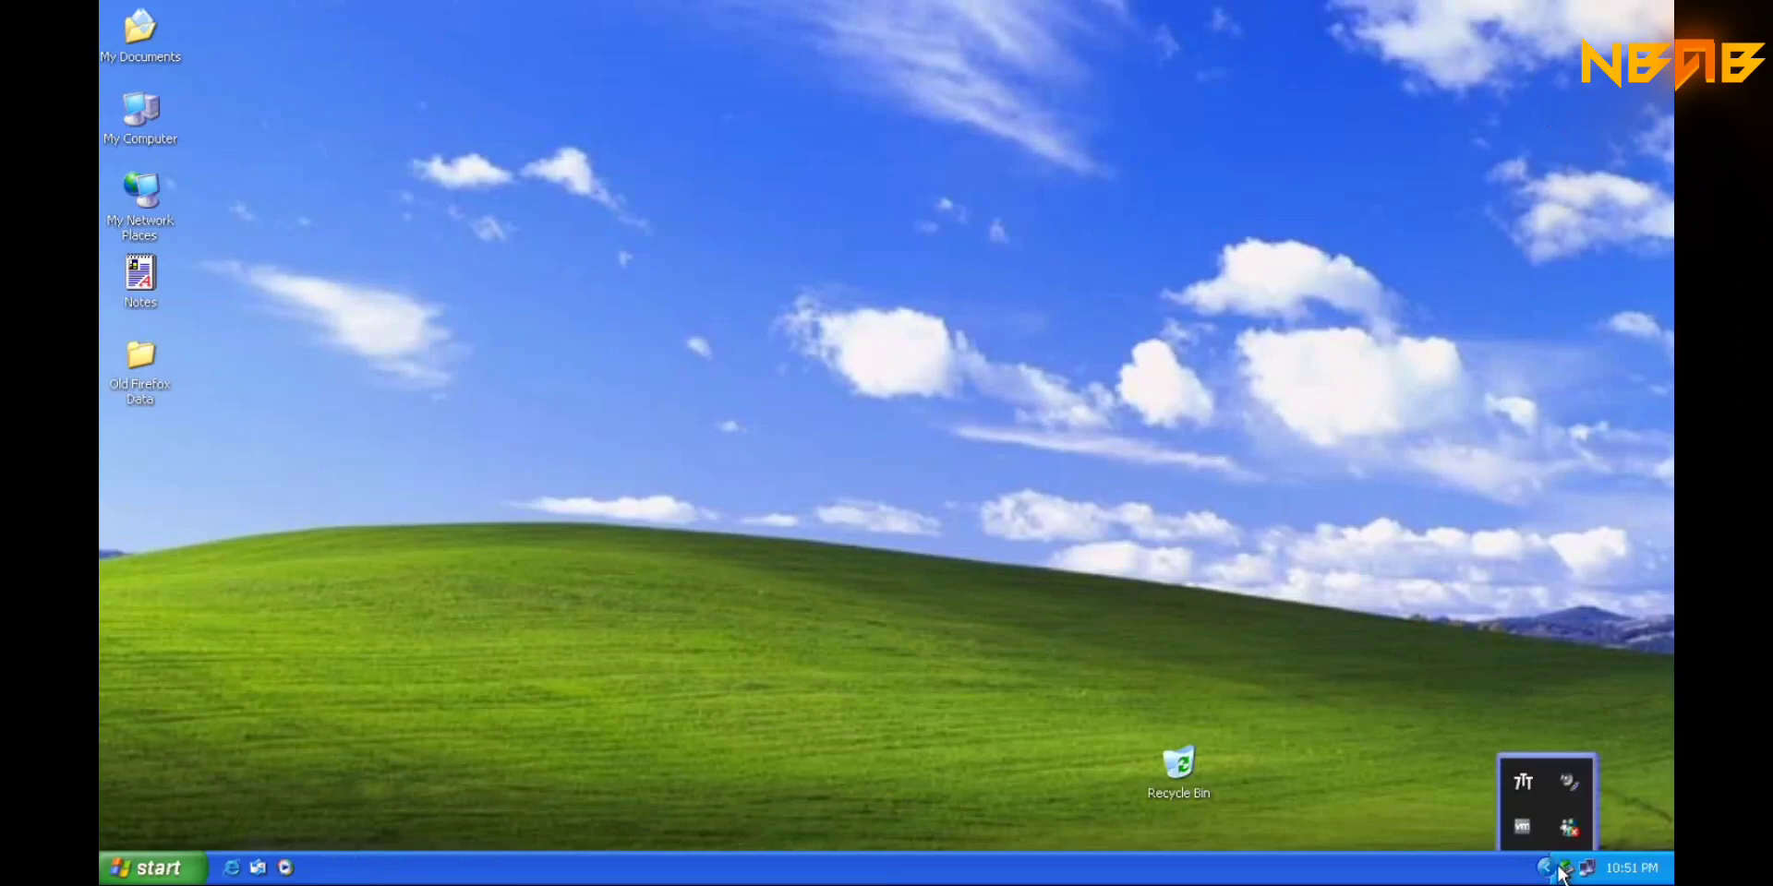
left_click(1567, 778)
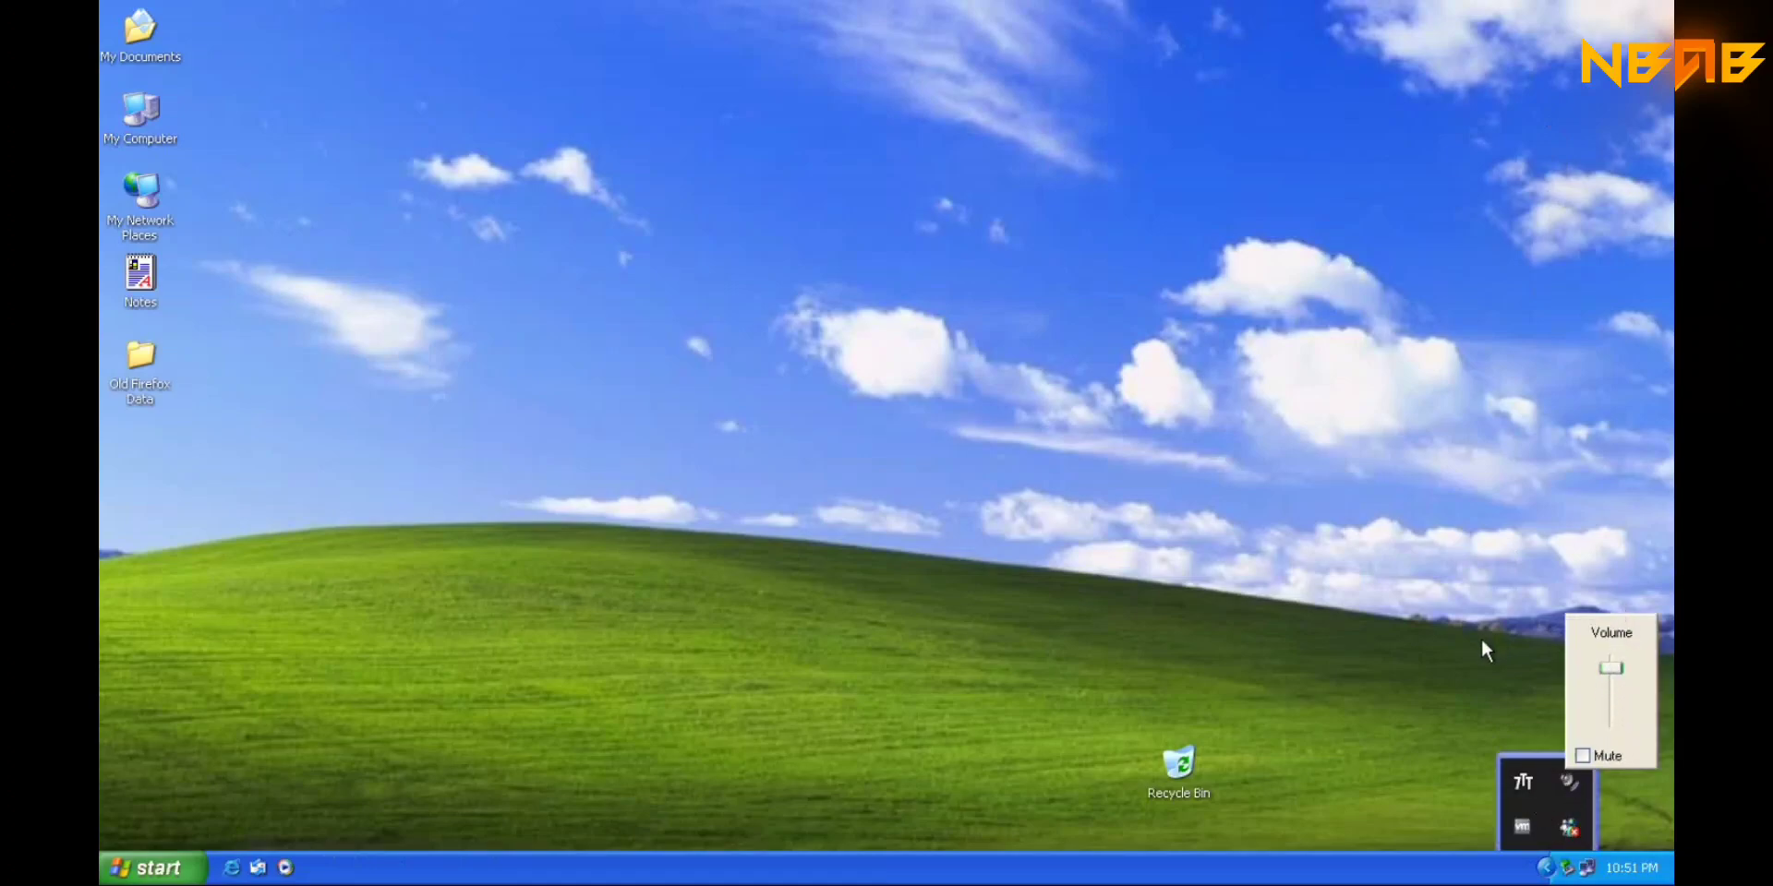
left_click(1493, 722)
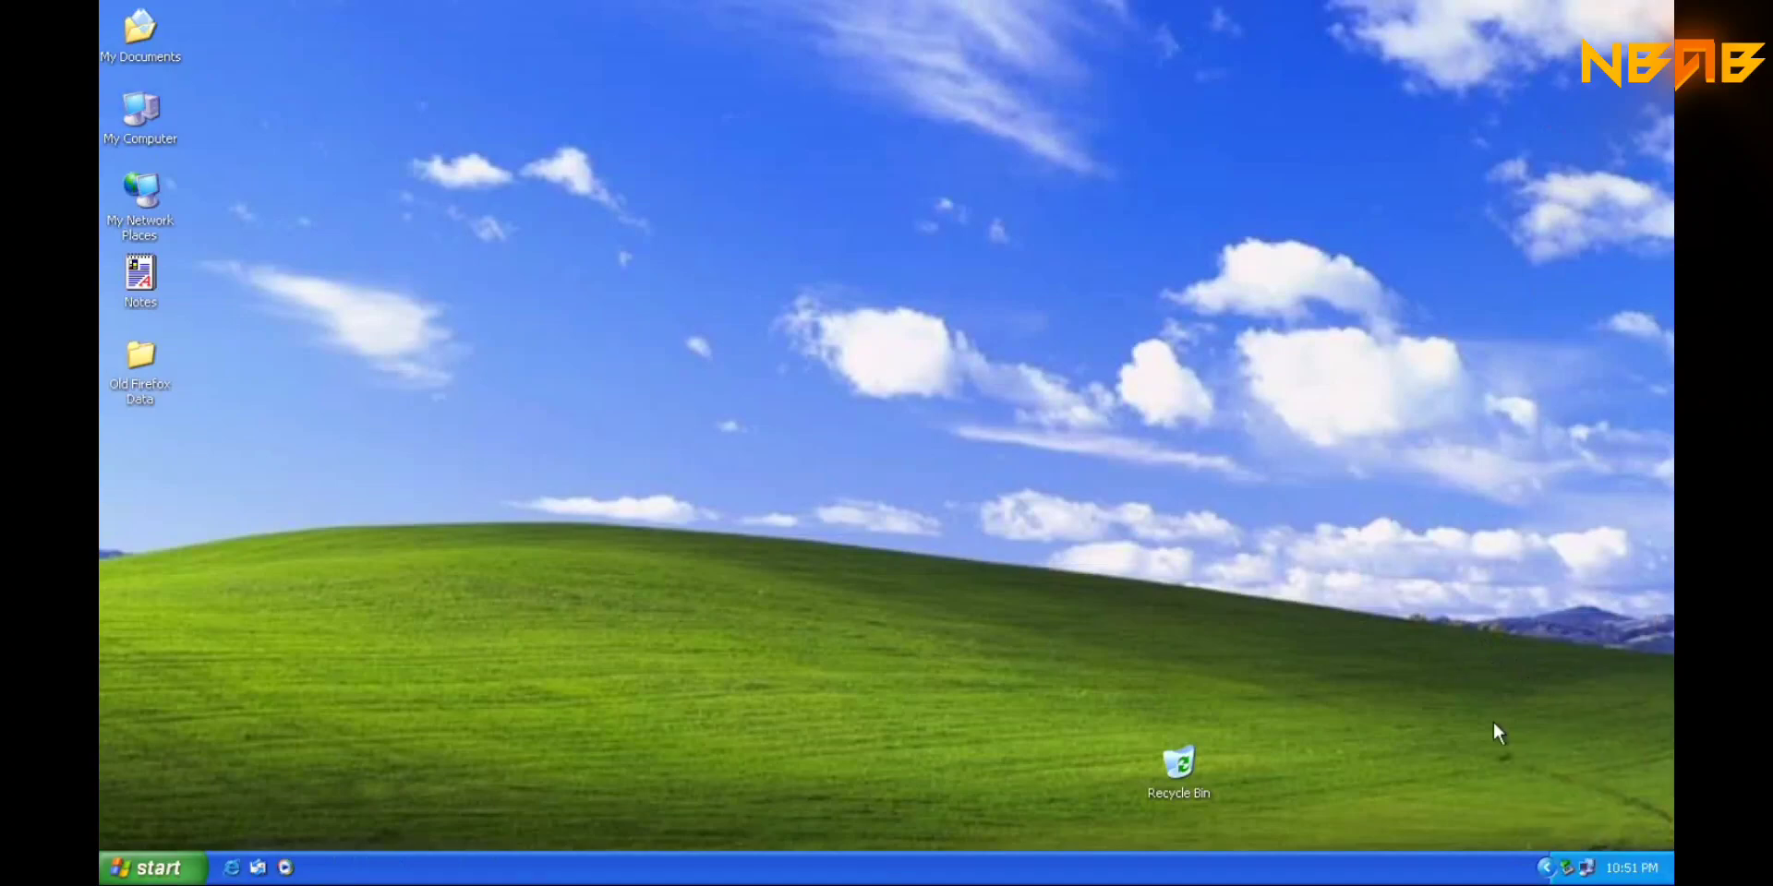
- View the PE Network Manager connection details and the clock's calendar, and dismiss the calendar
left_click(1572, 872)
left_click(1587, 873)
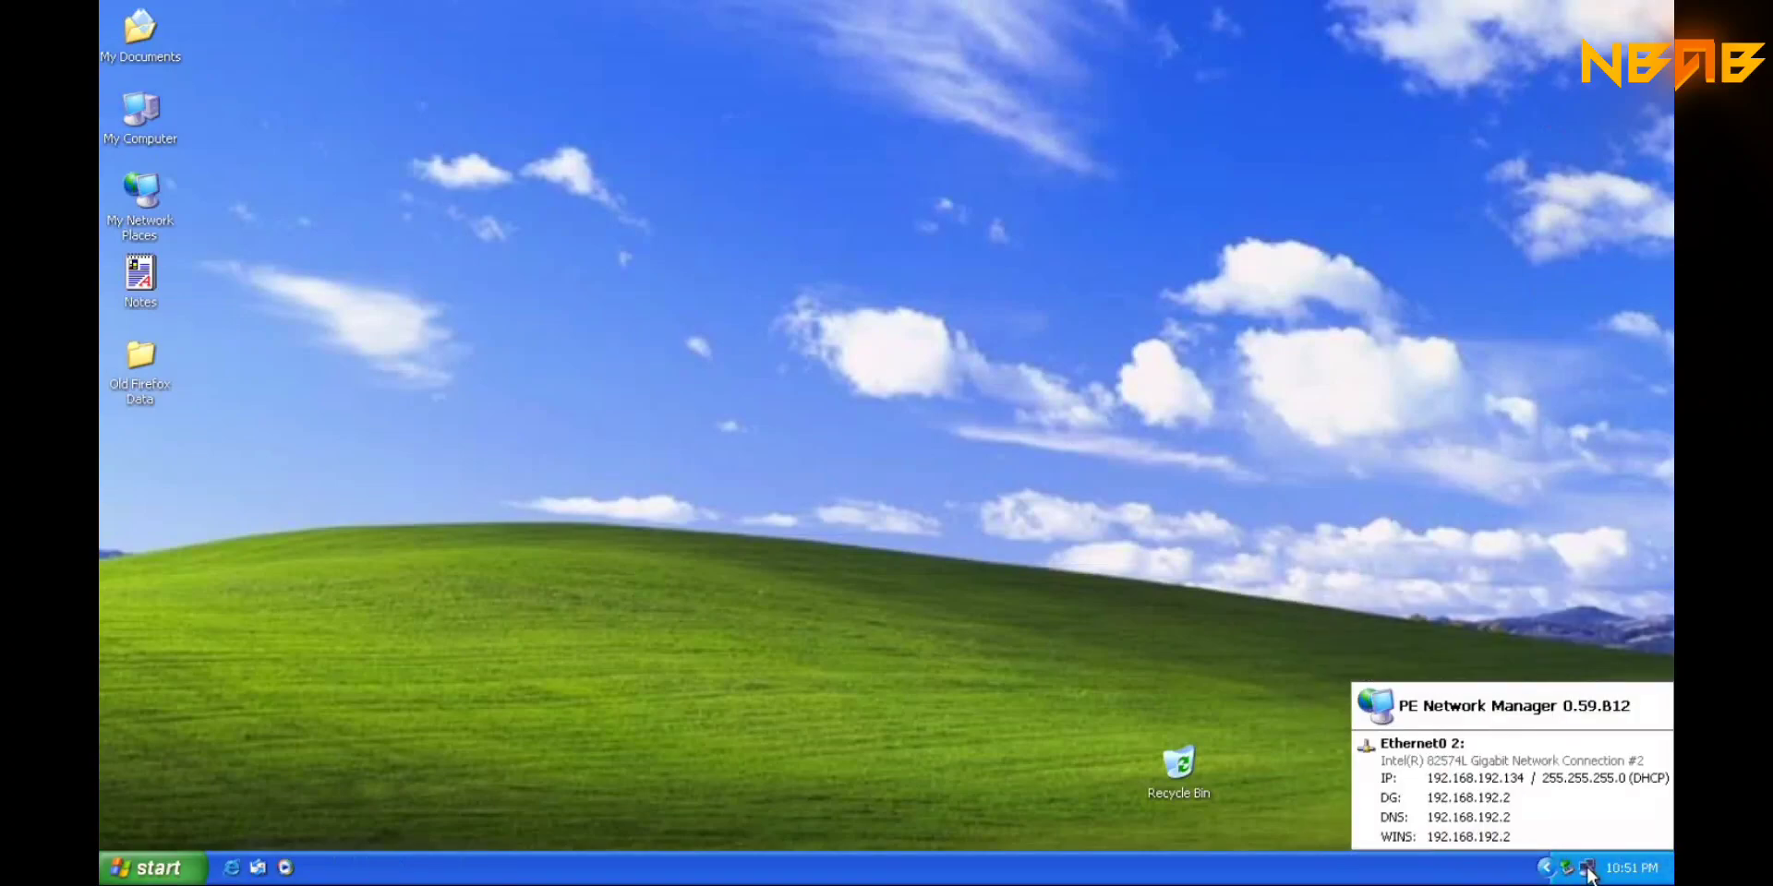
left_click(1615, 870)
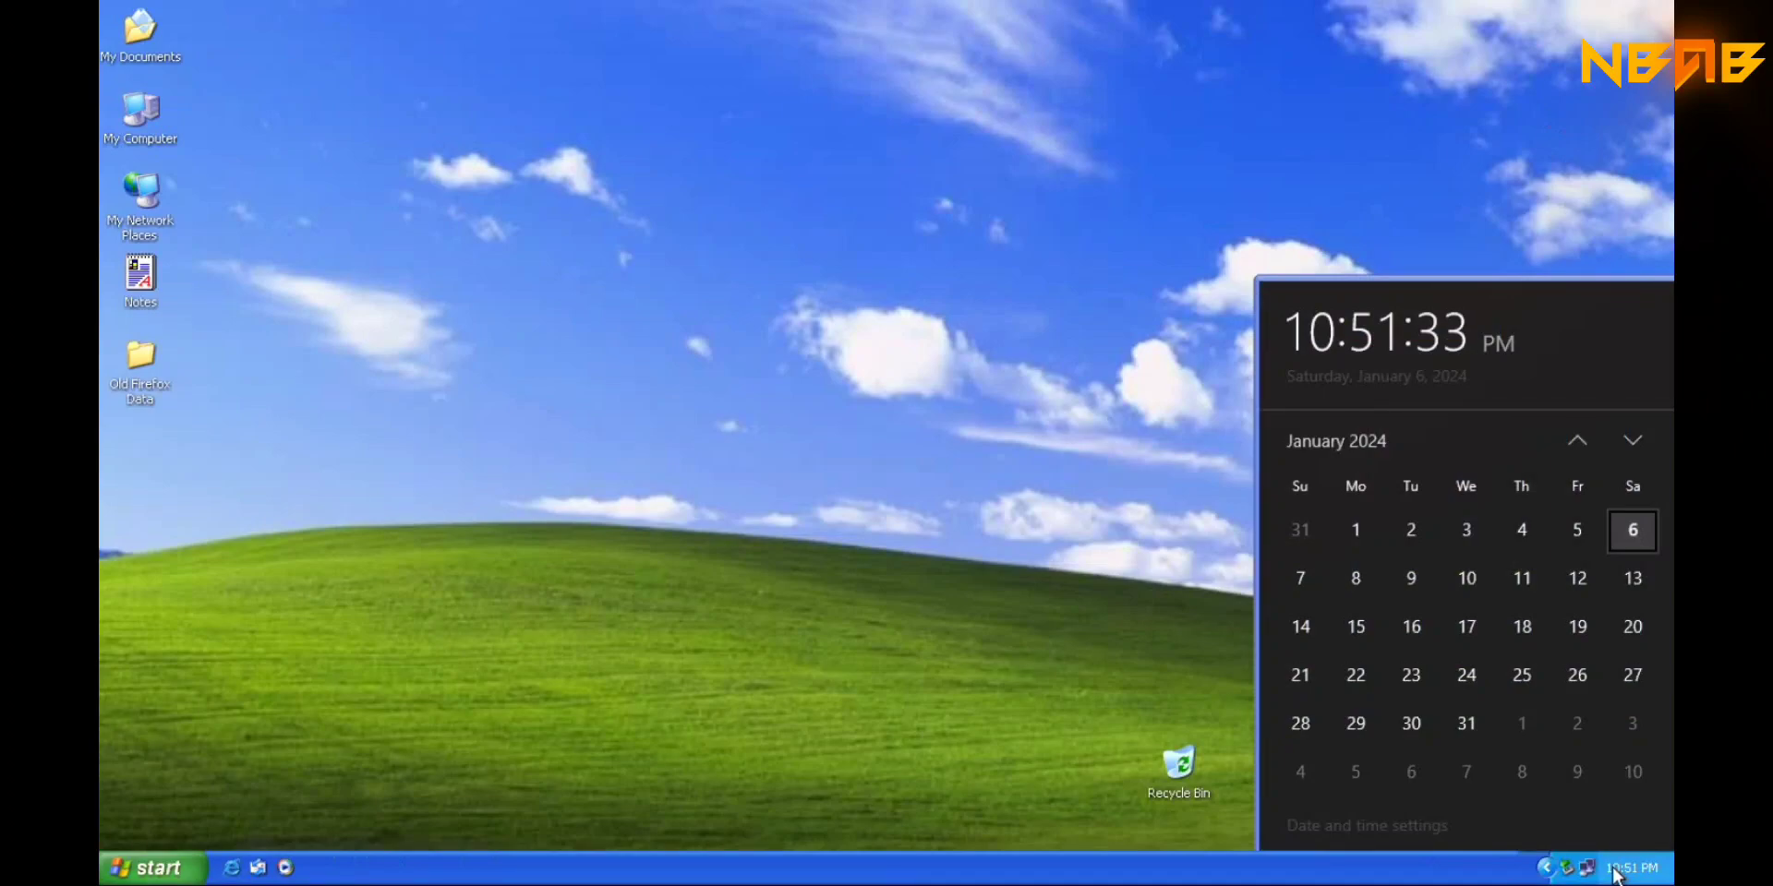
left_click(1006, 681)
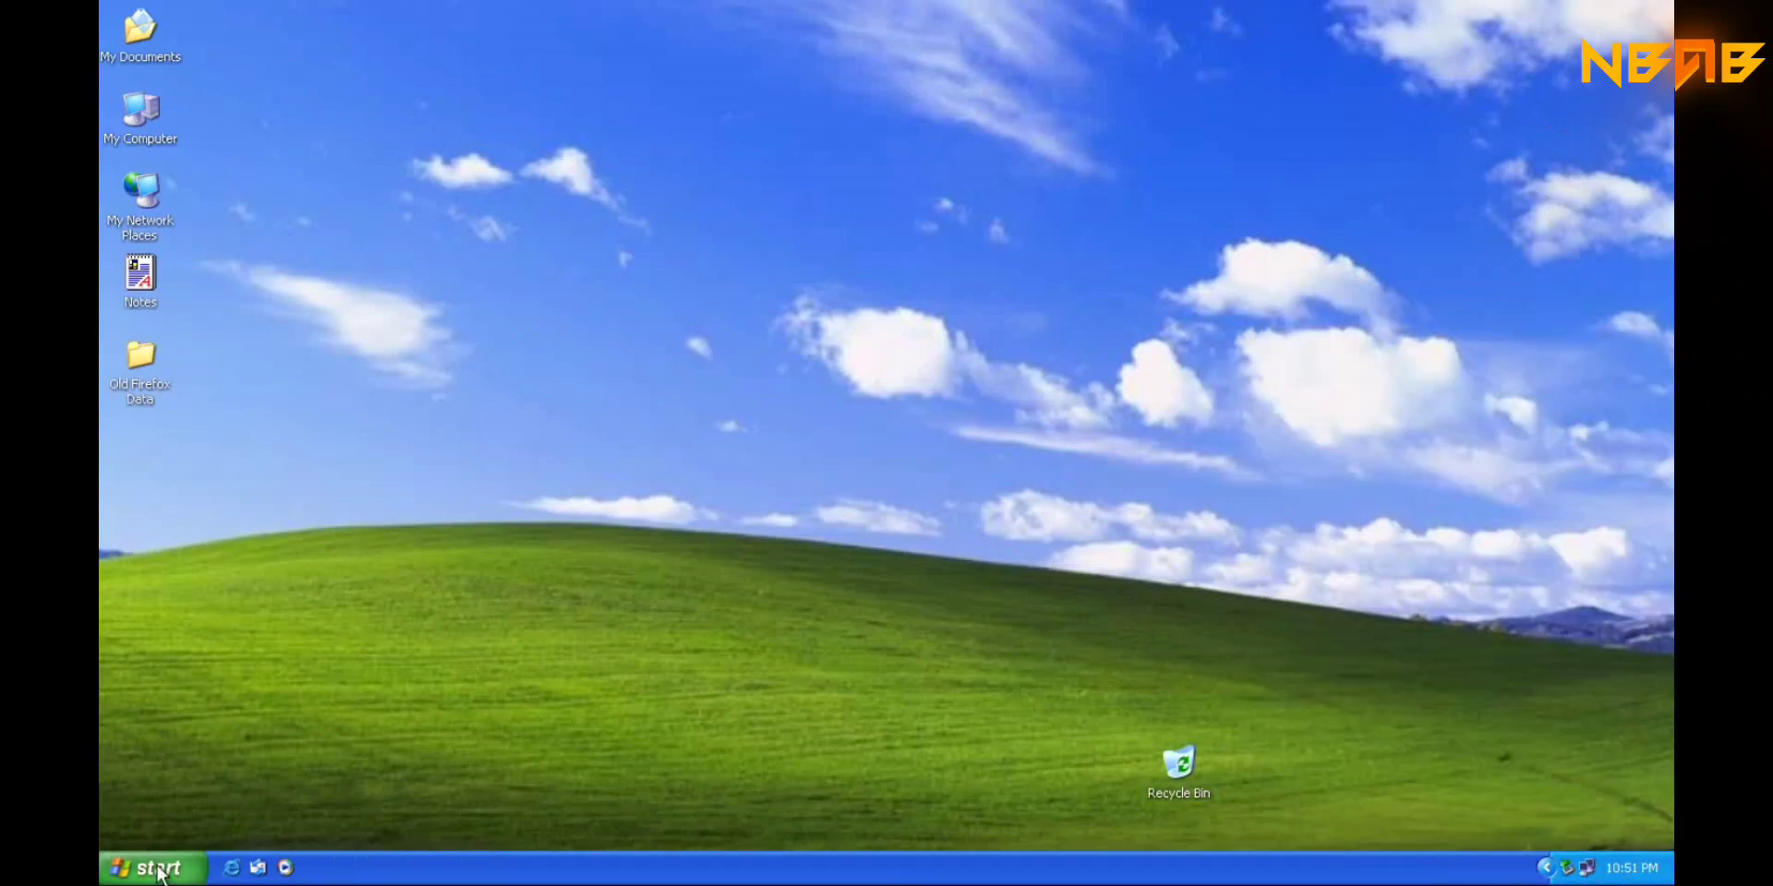
- Review the Processes, Performance, Networking and Applications pages of Task Manager, and close it
right_click(478, 880)
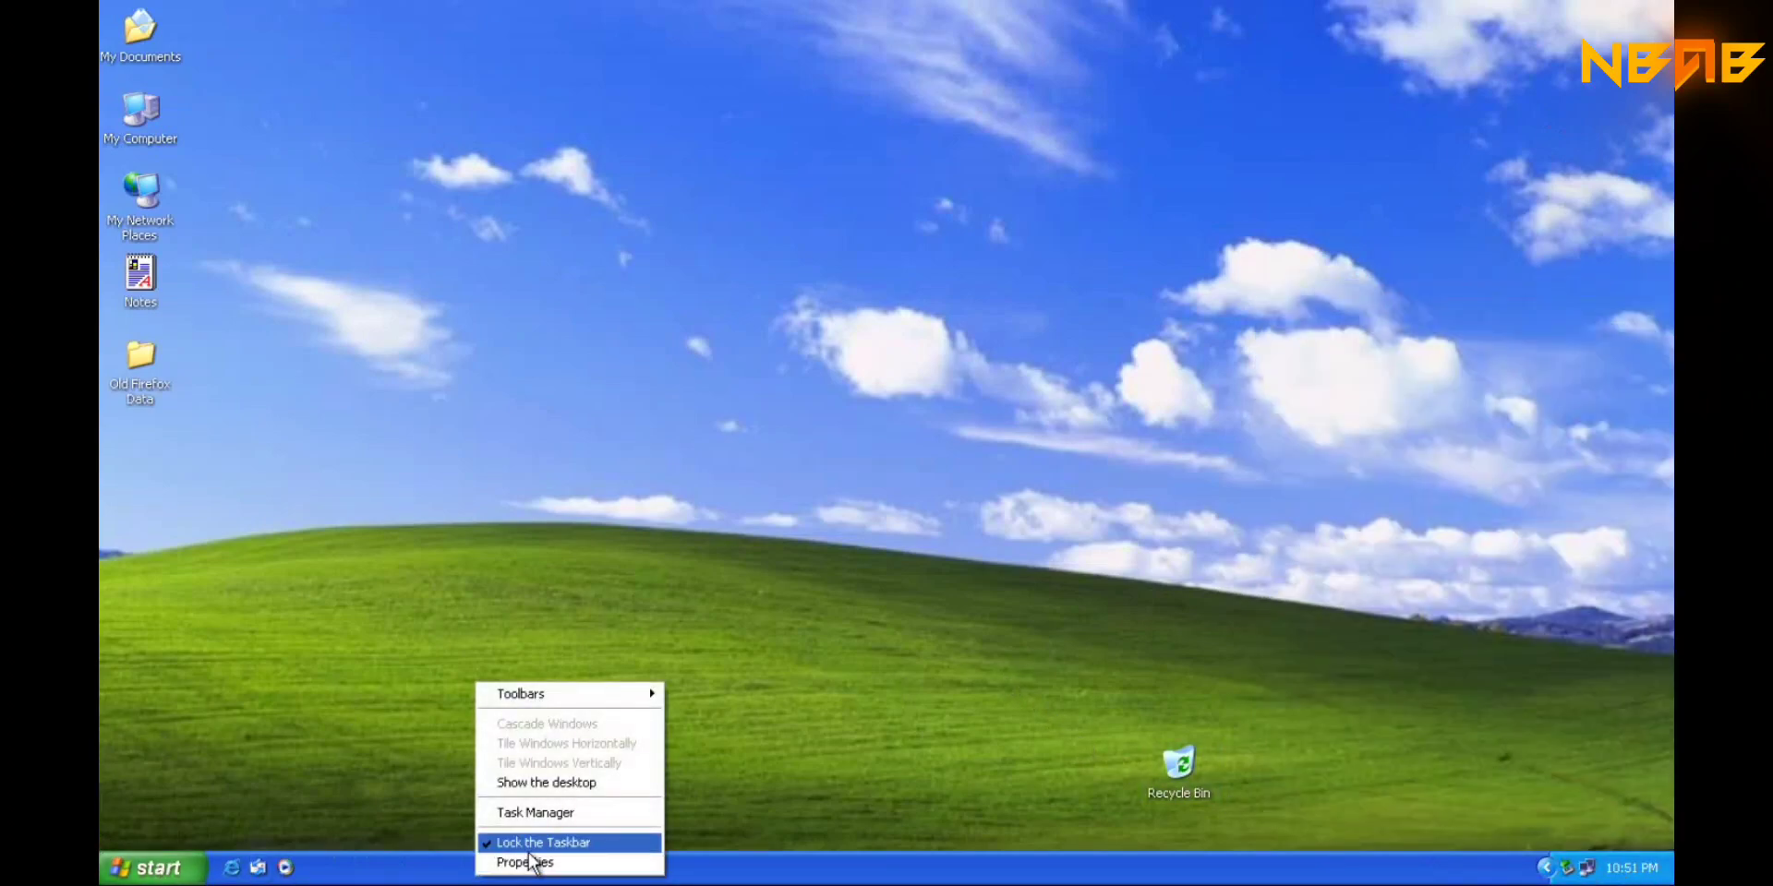
left_click(537, 813)
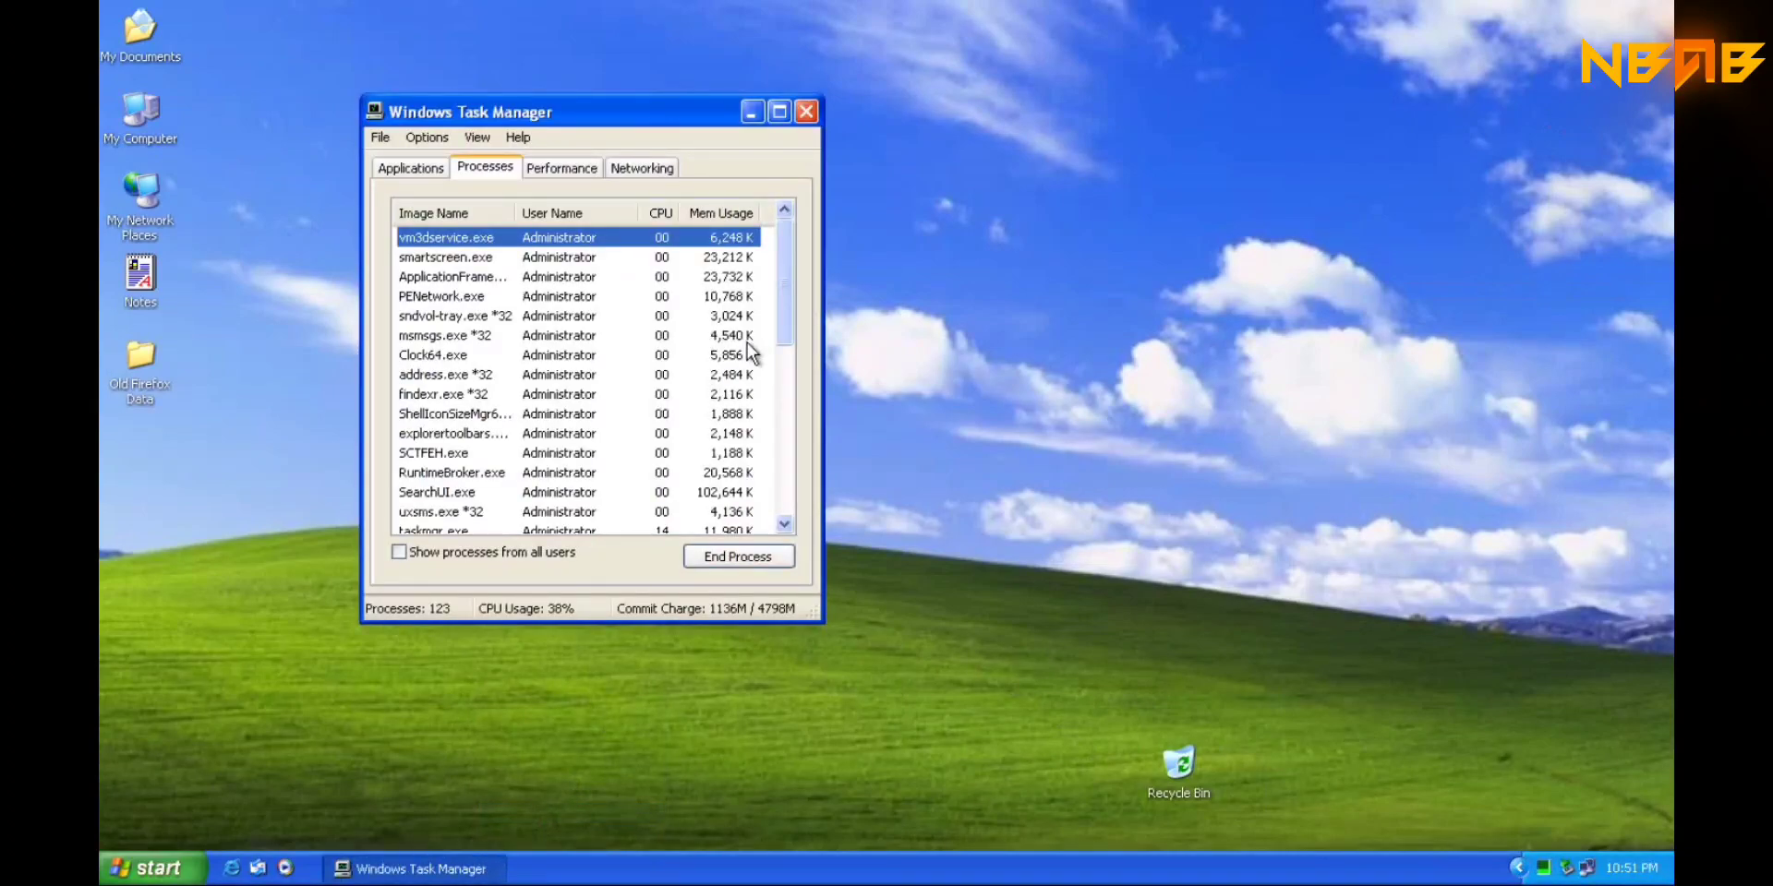
left_click(573, 166)
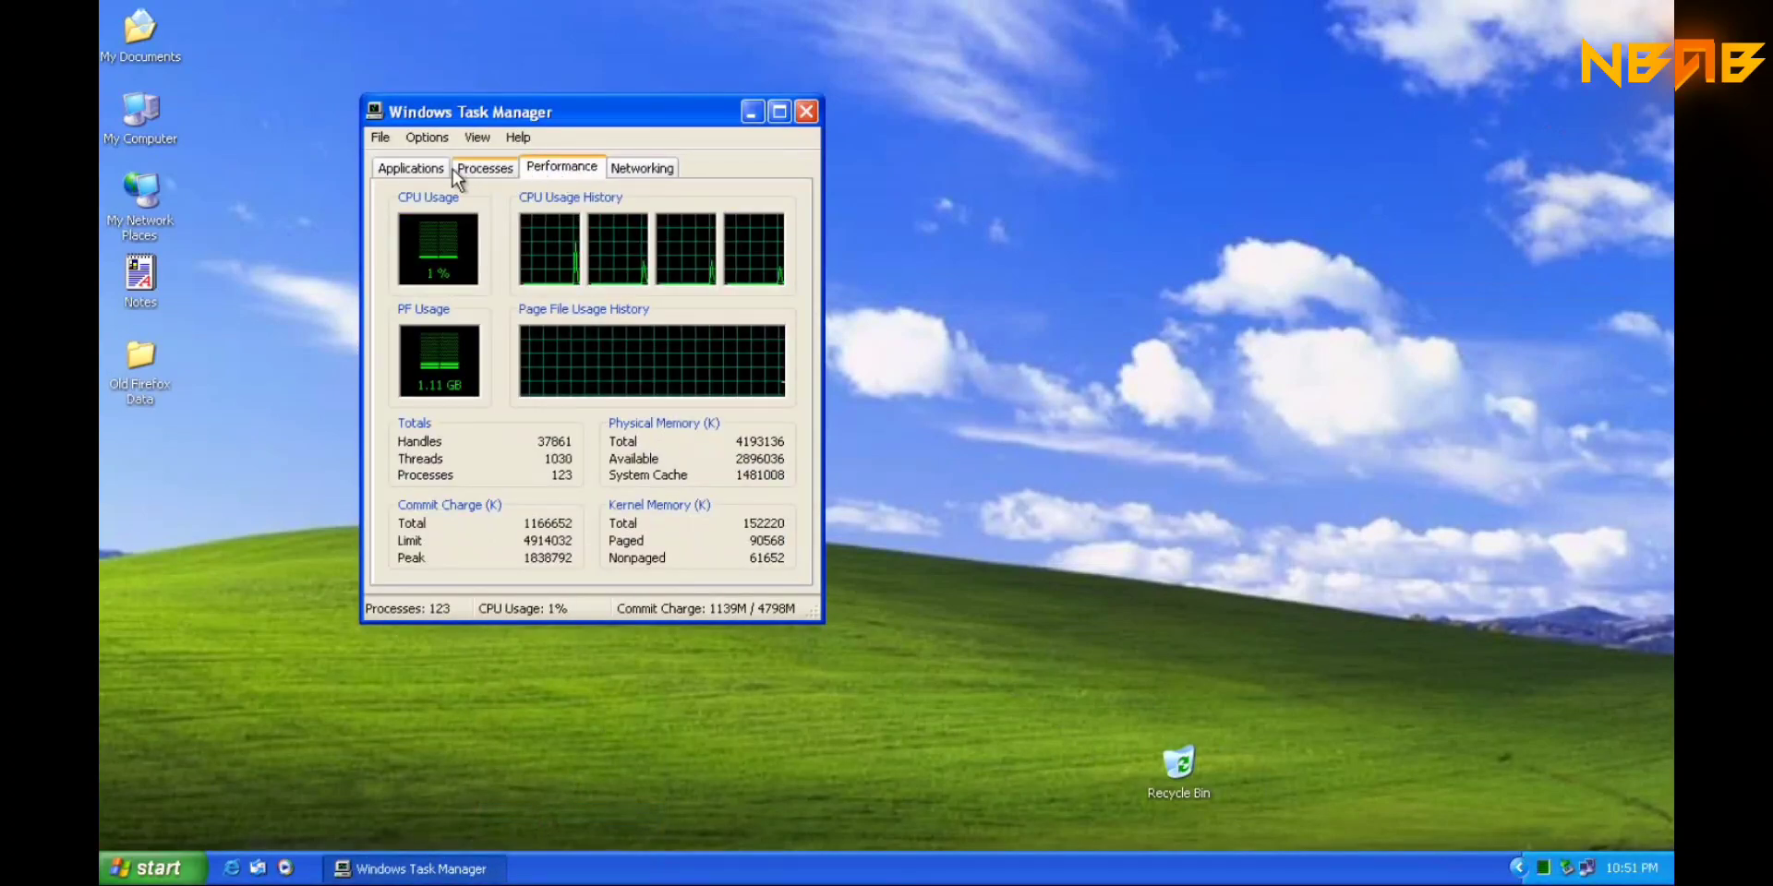
left_click(435, 170)
left_click(610, 168)
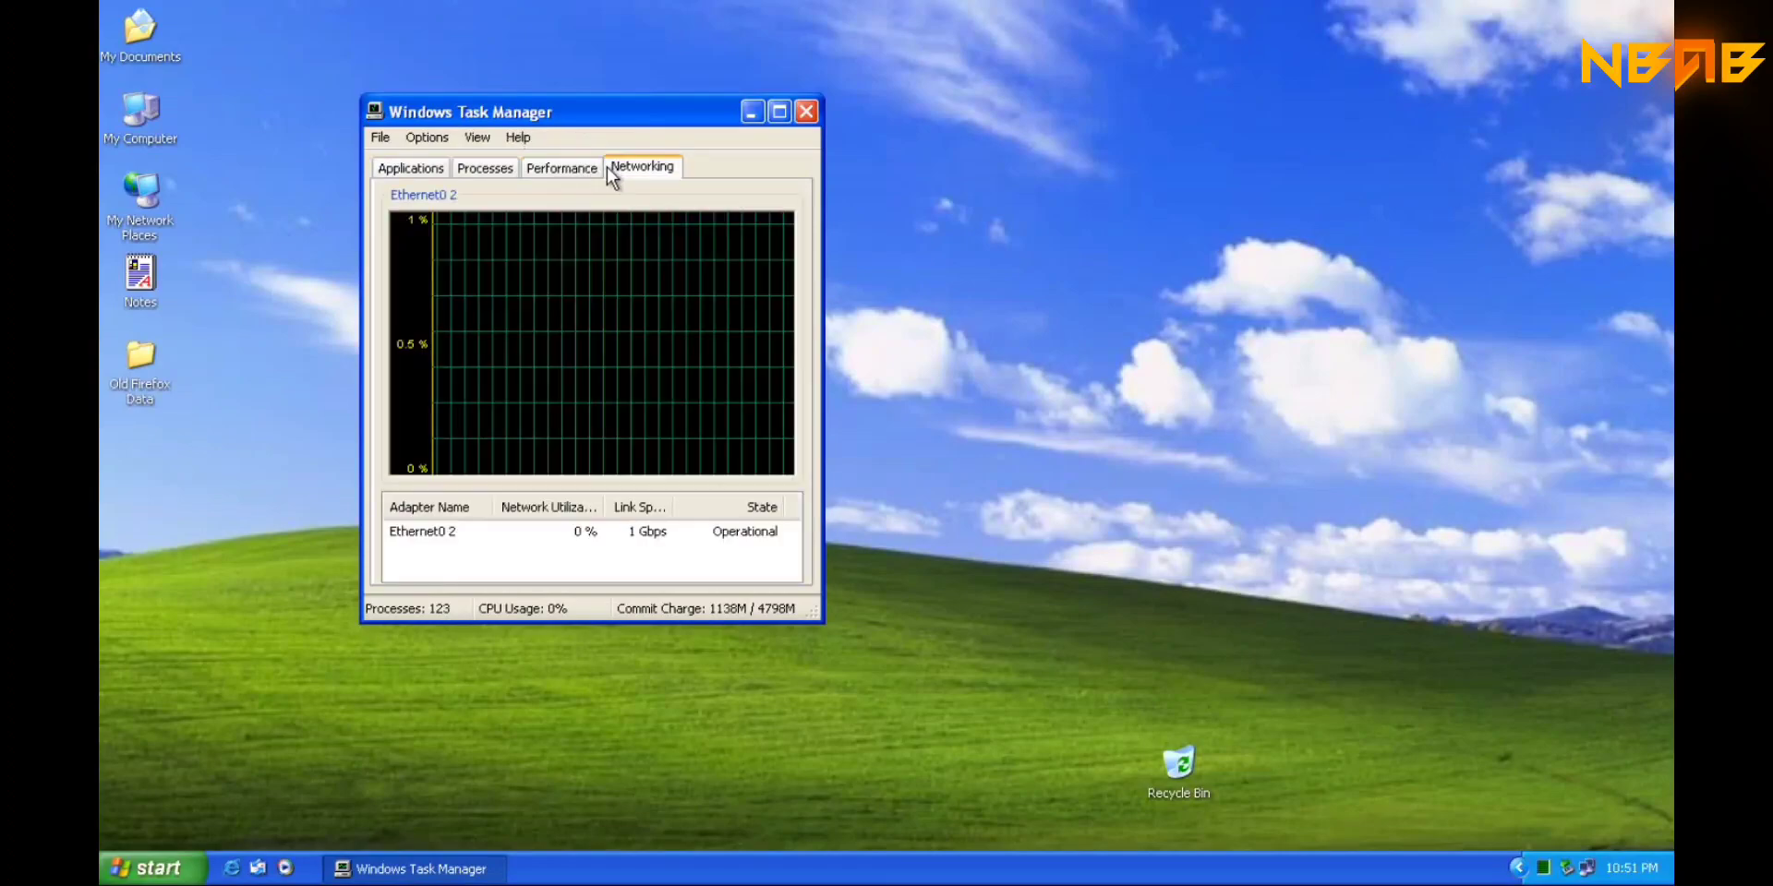
left_click(435, 172)
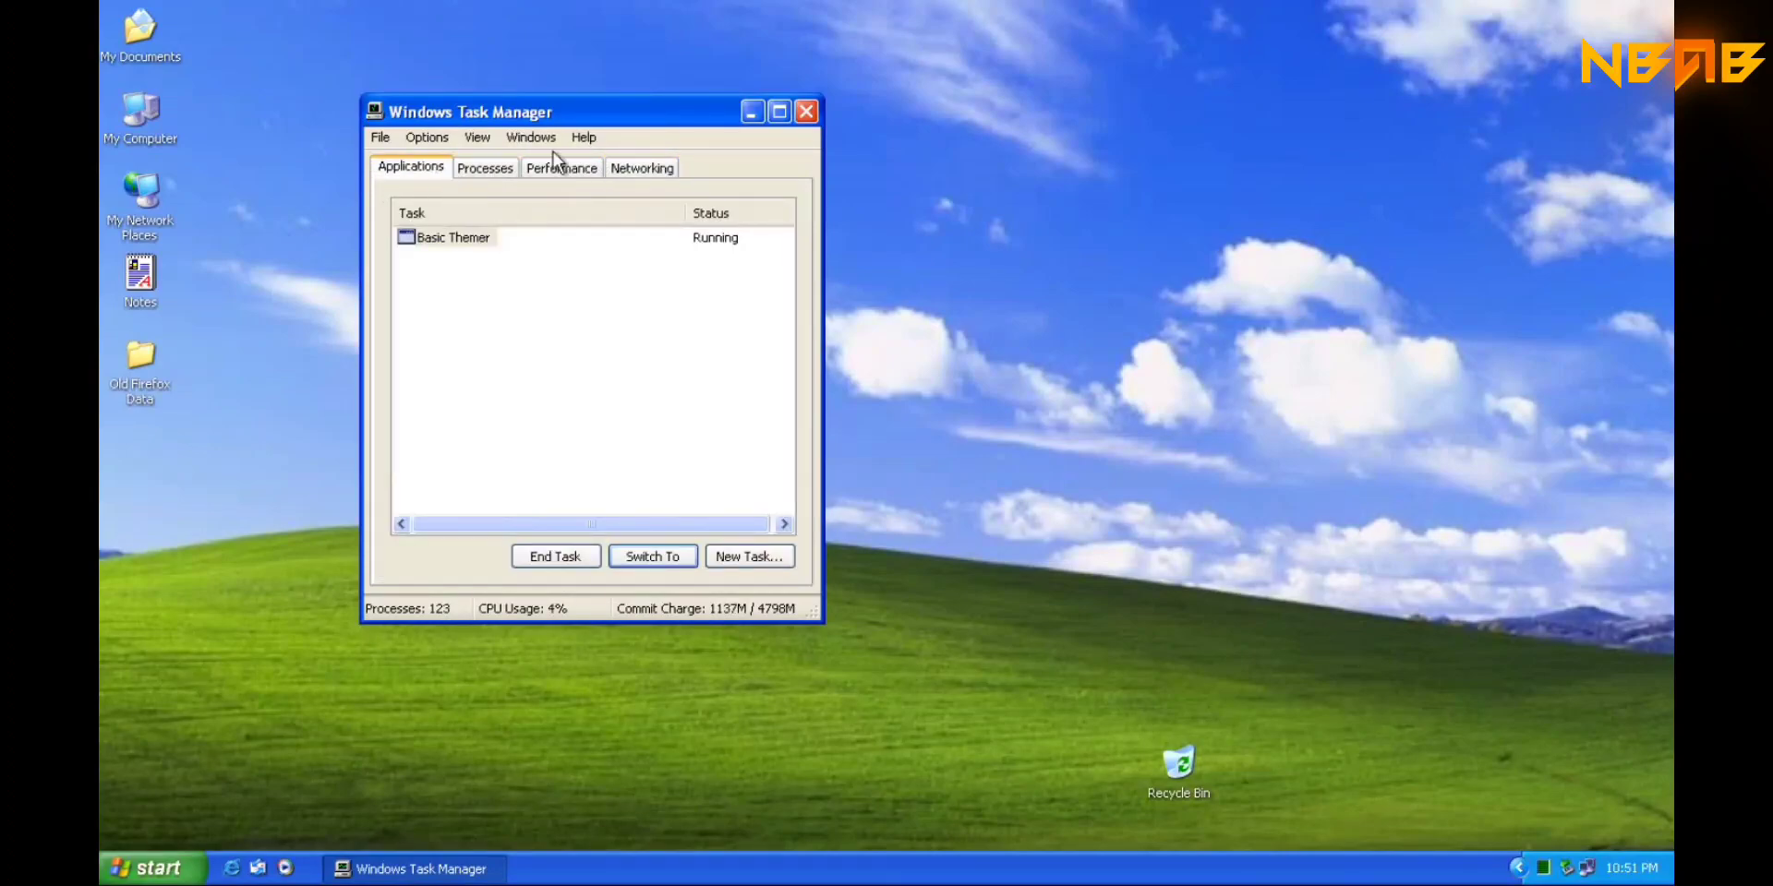
left_click(806, 112)
- Open Paint from the Accessories, draw a freehand pencil stroke on the blank canvas, and close it without saving
left_click(146, 868)
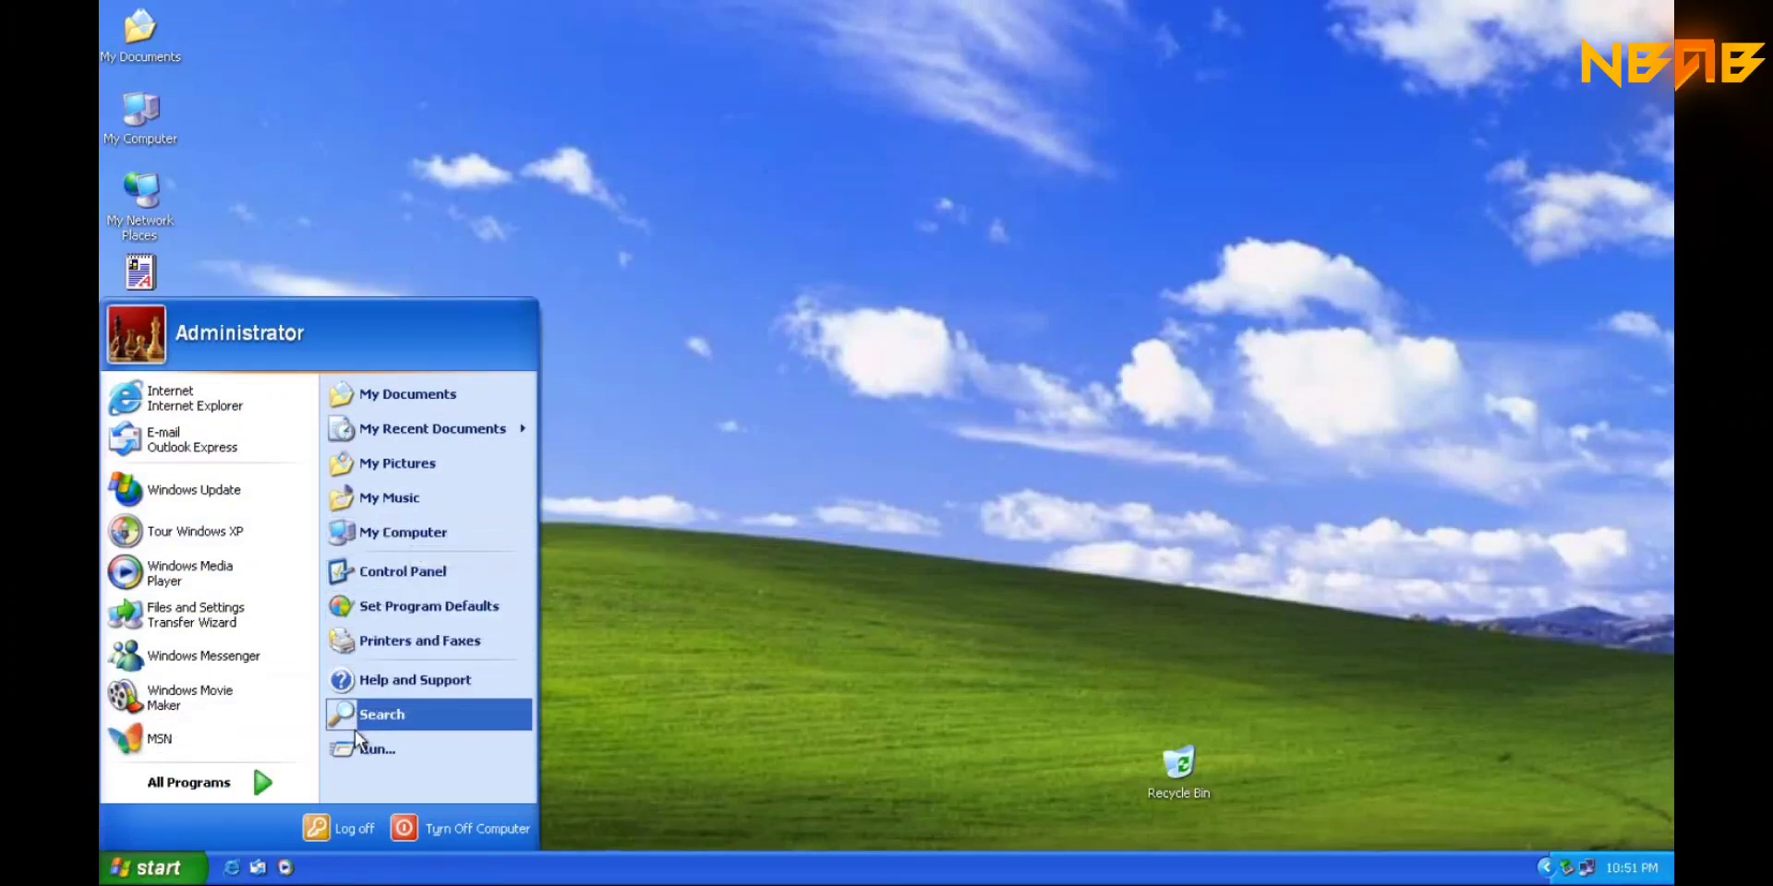
left_click(242, 782)
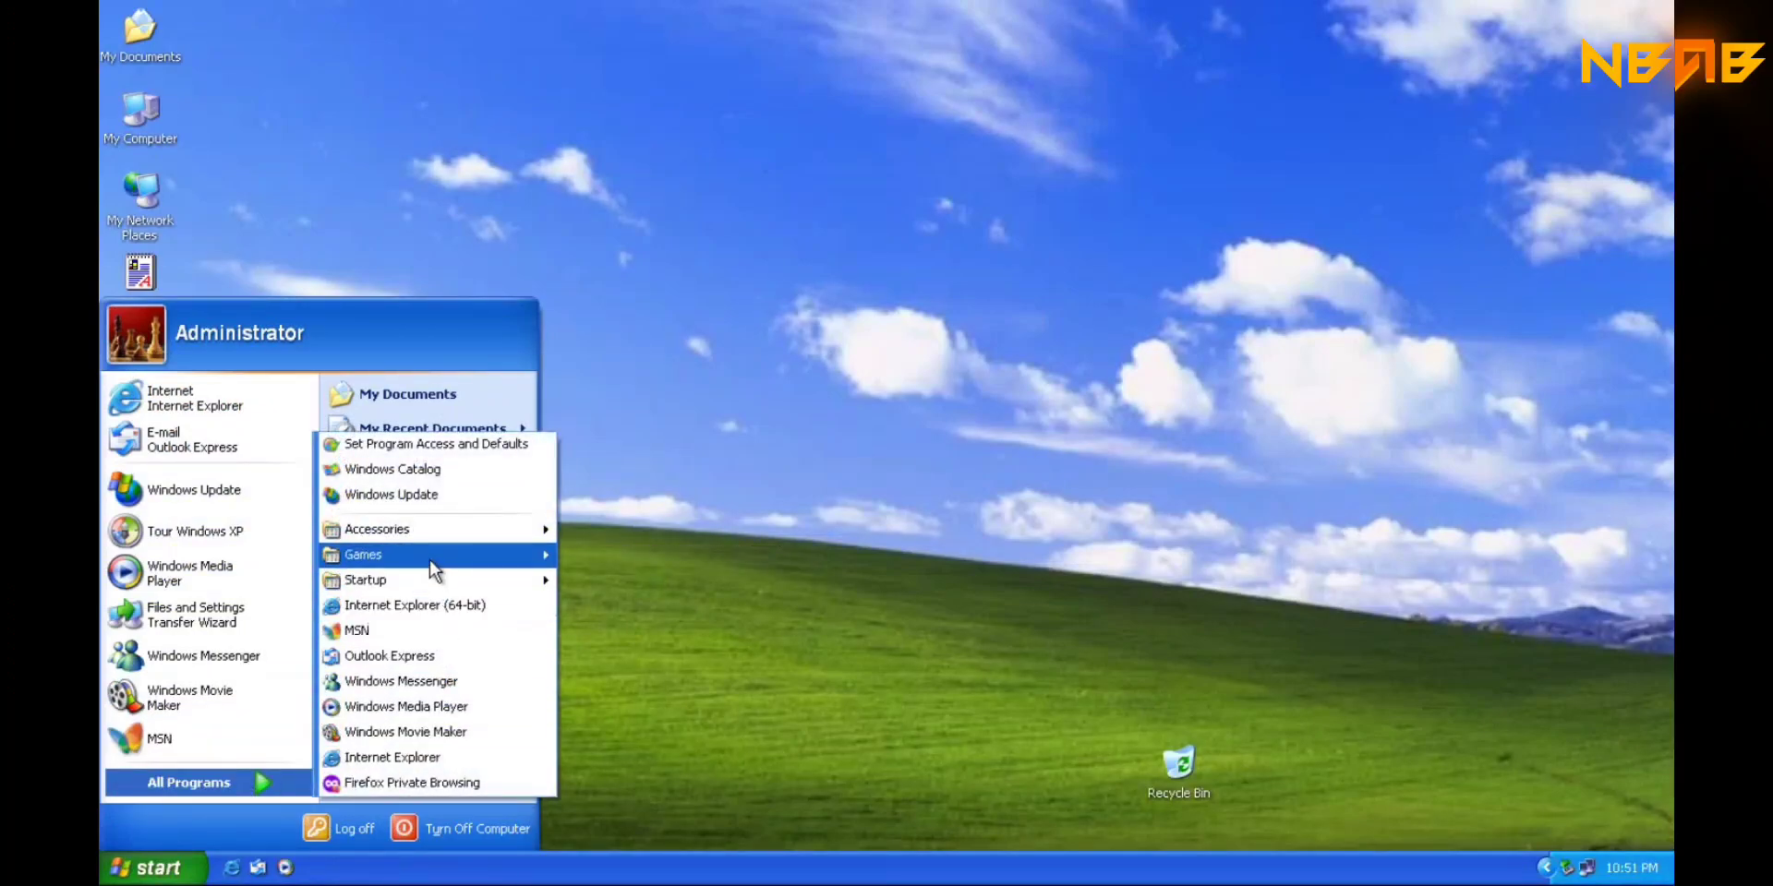
mouse_move(460, 530)
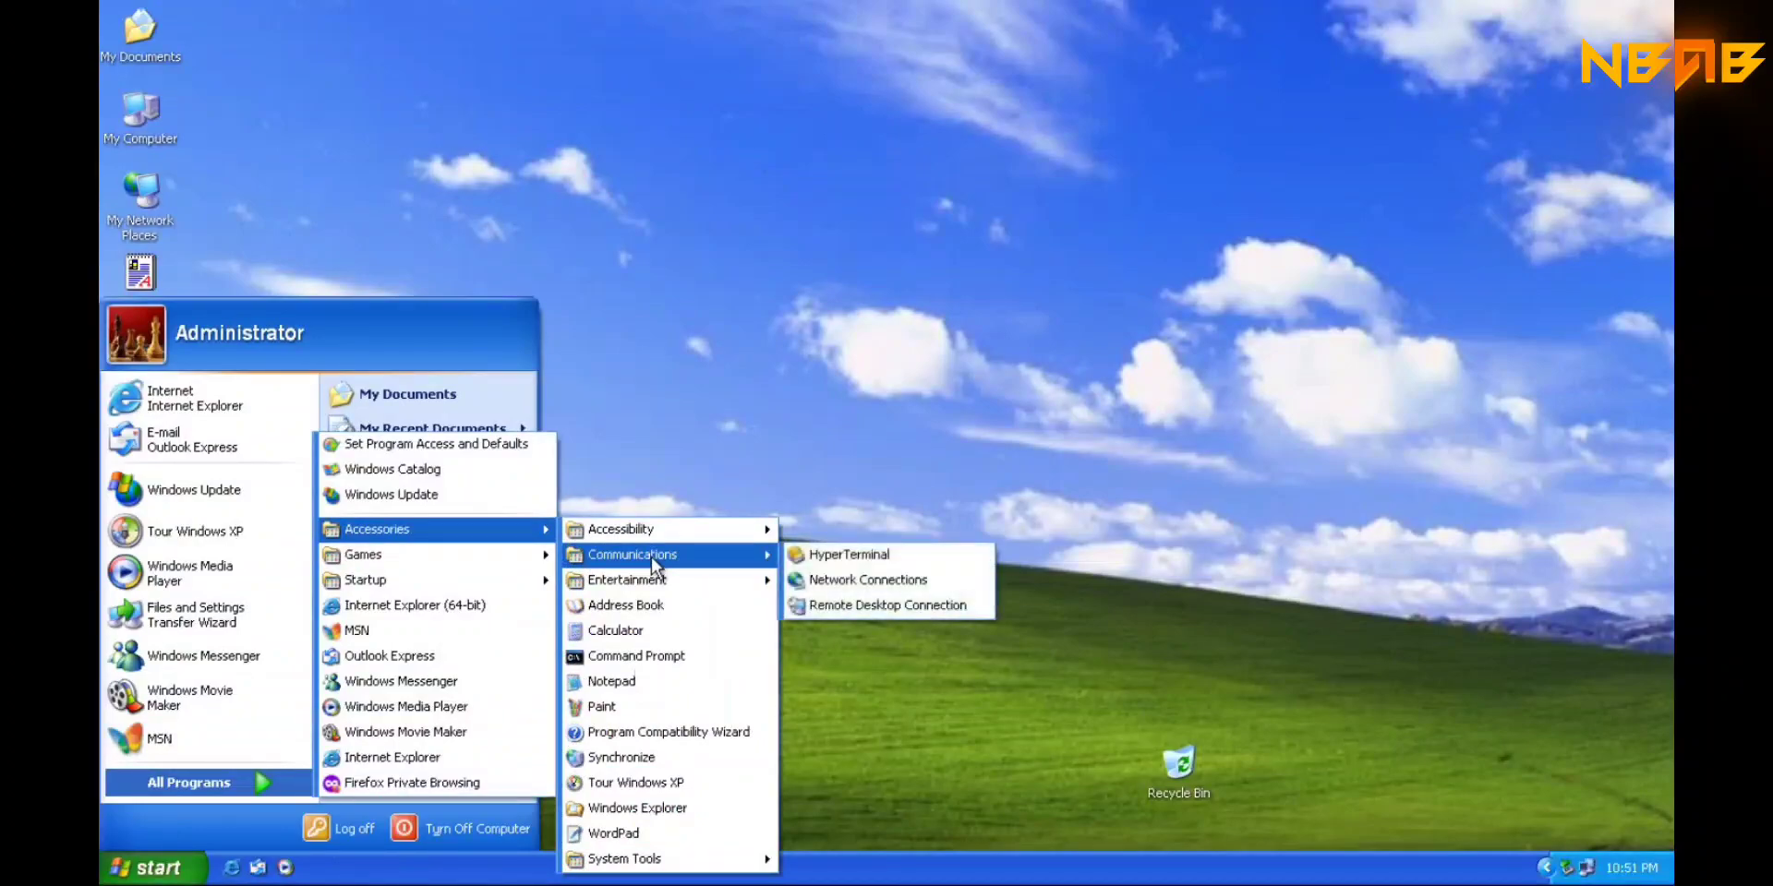
left_click(634, 708)
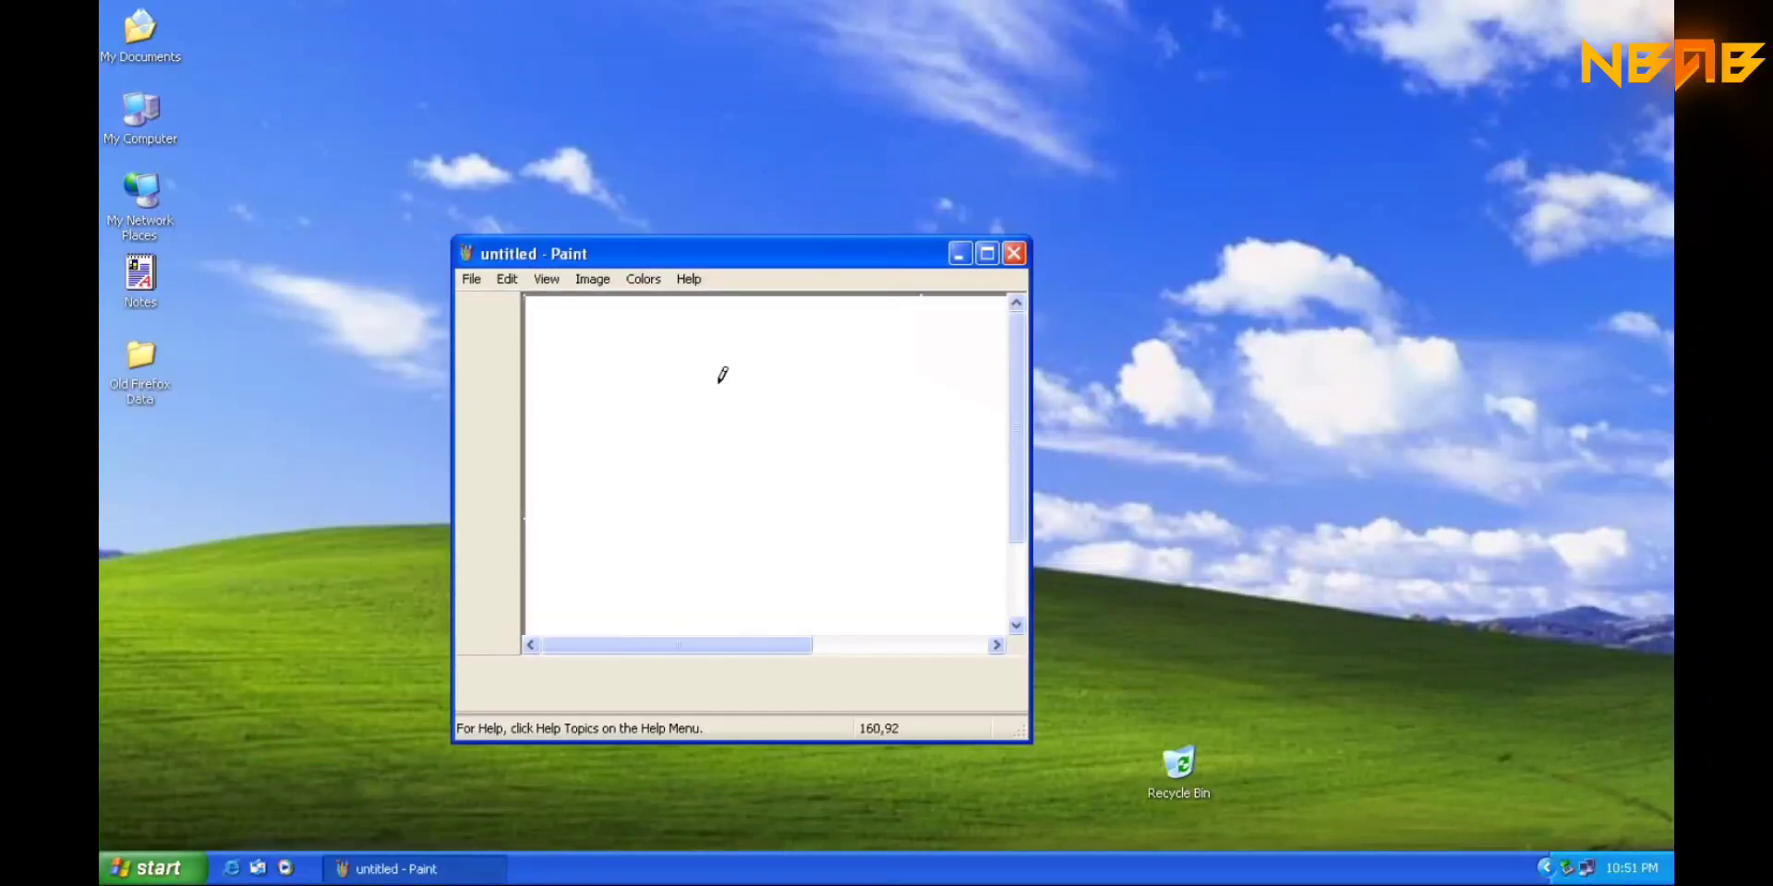
mouse_move(666, 405)
left_mouse_down()
mouse_move(787, 420)
mouse_move(865, 497)
left_mouse_up()
left_click(1013, 253)
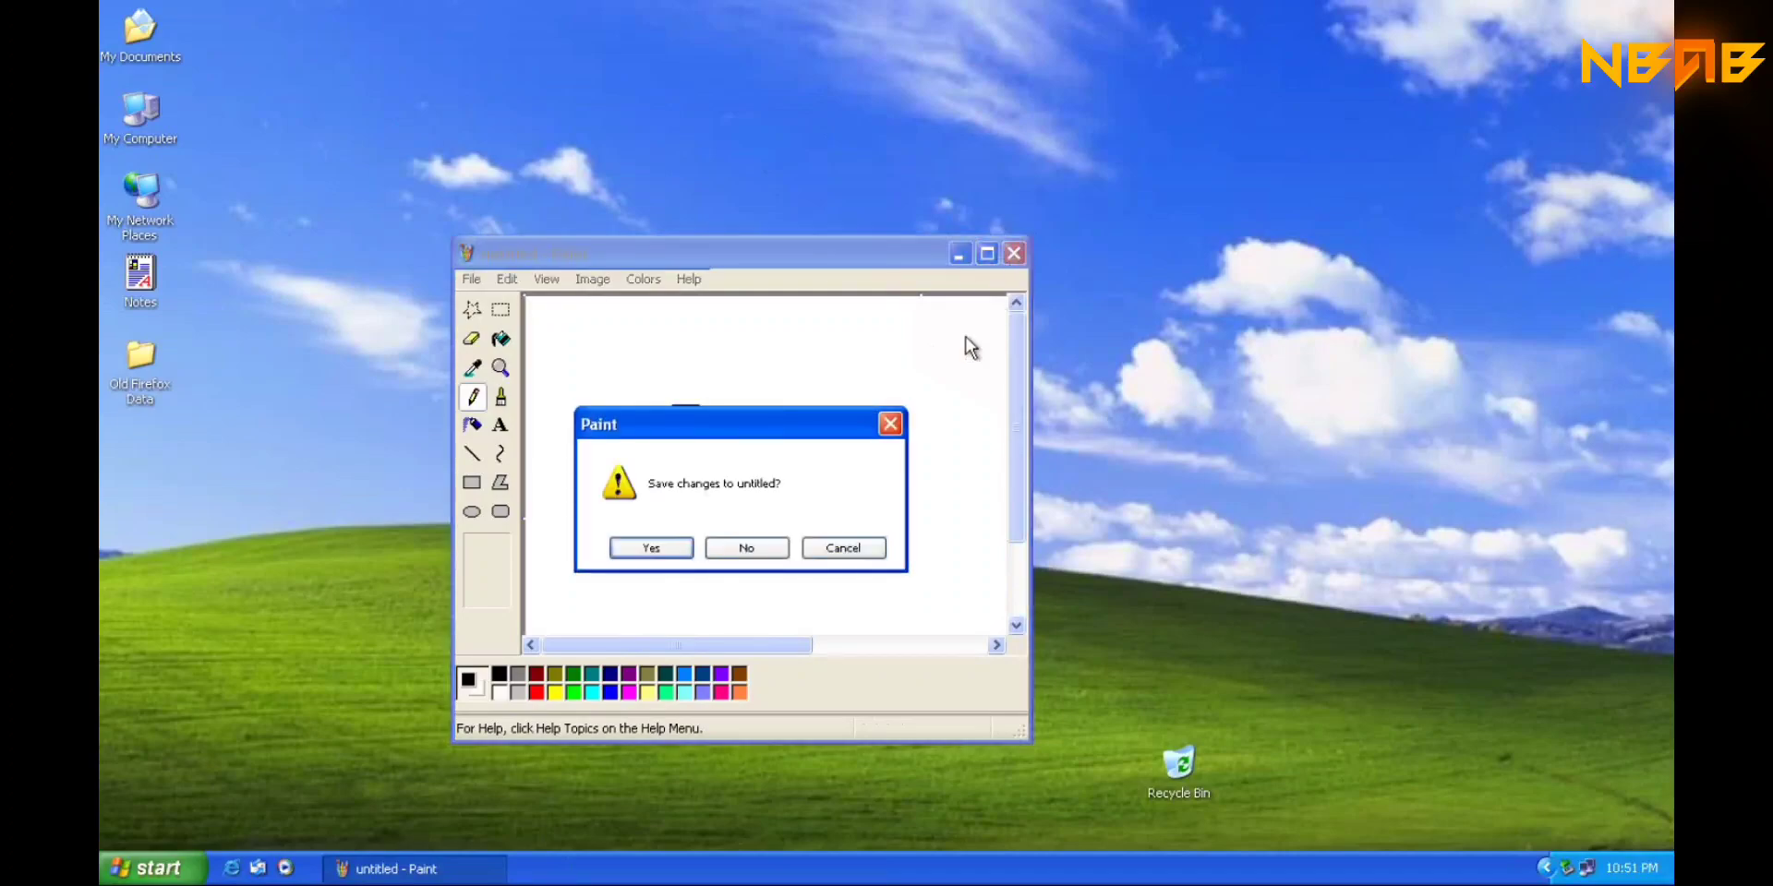
left_click(747, 549)
- Try to open Internet Explorer (64-bit) from the installed programs
left_click(152, 868)
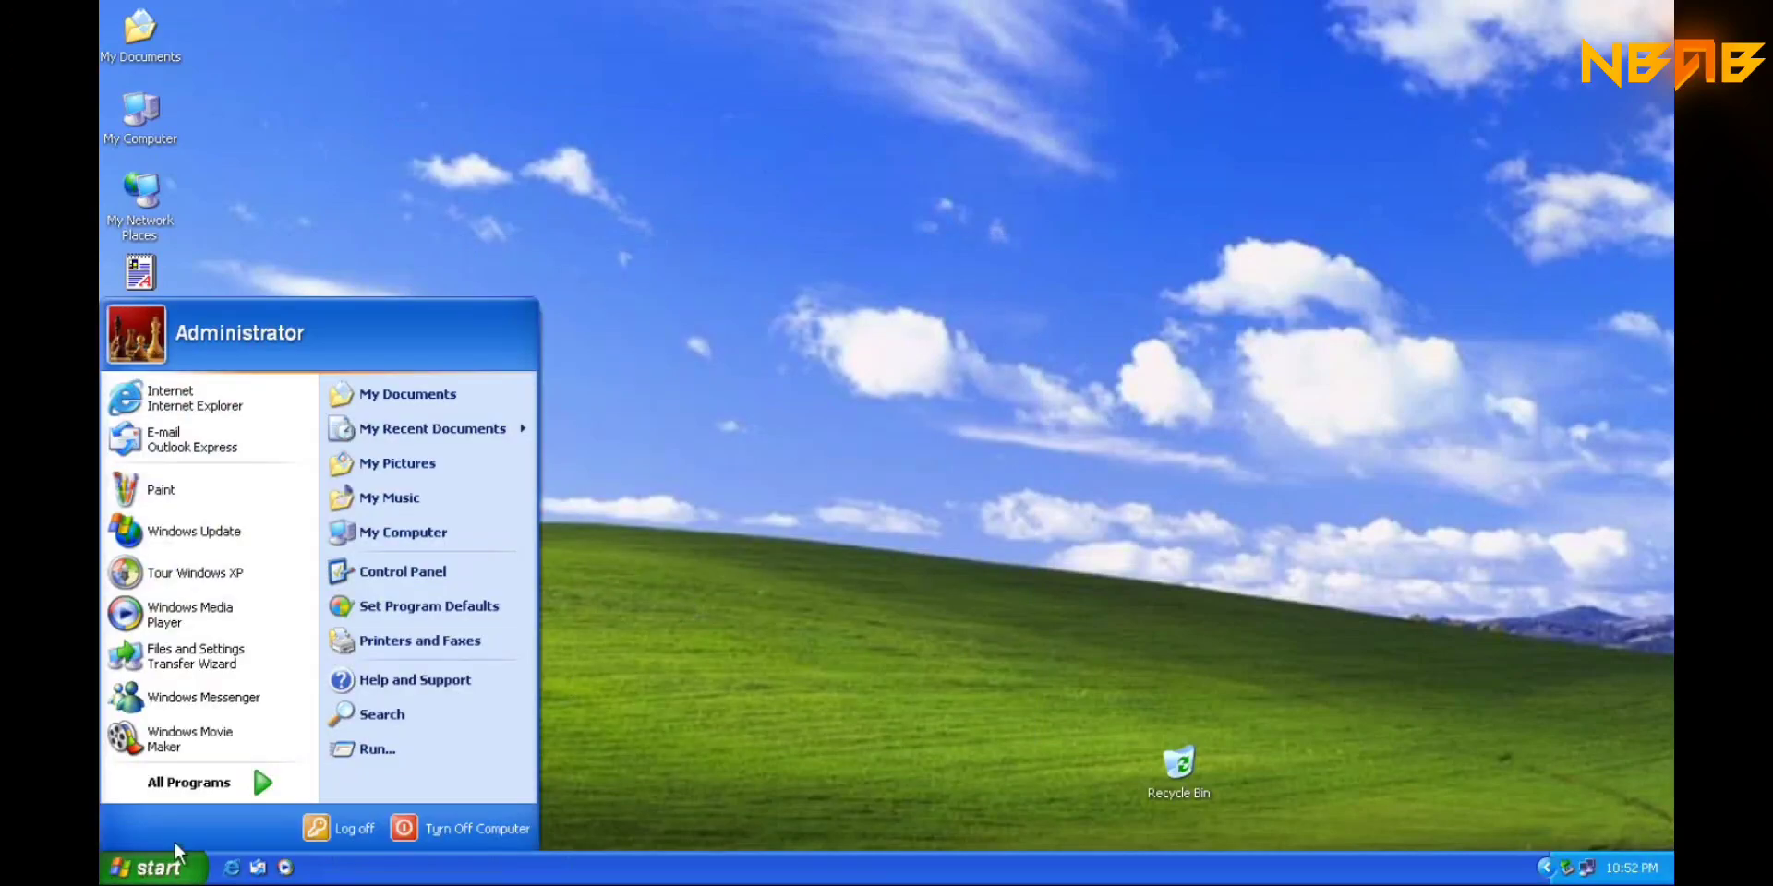
mouse_move(225, 784)
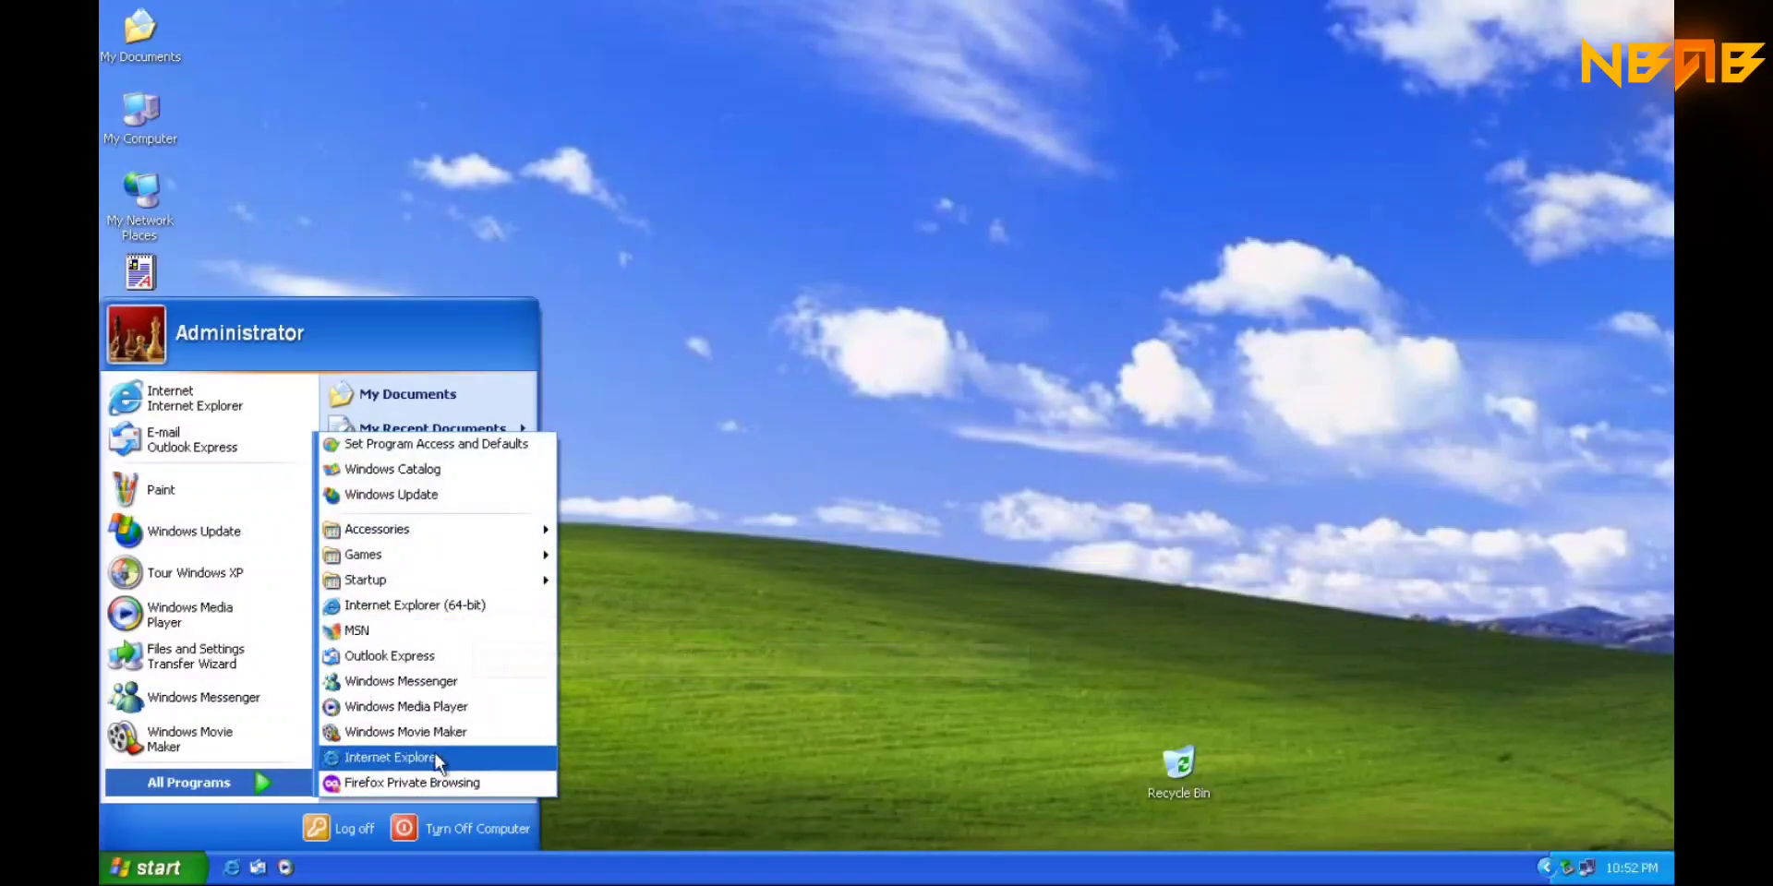
left_click(426, 607)
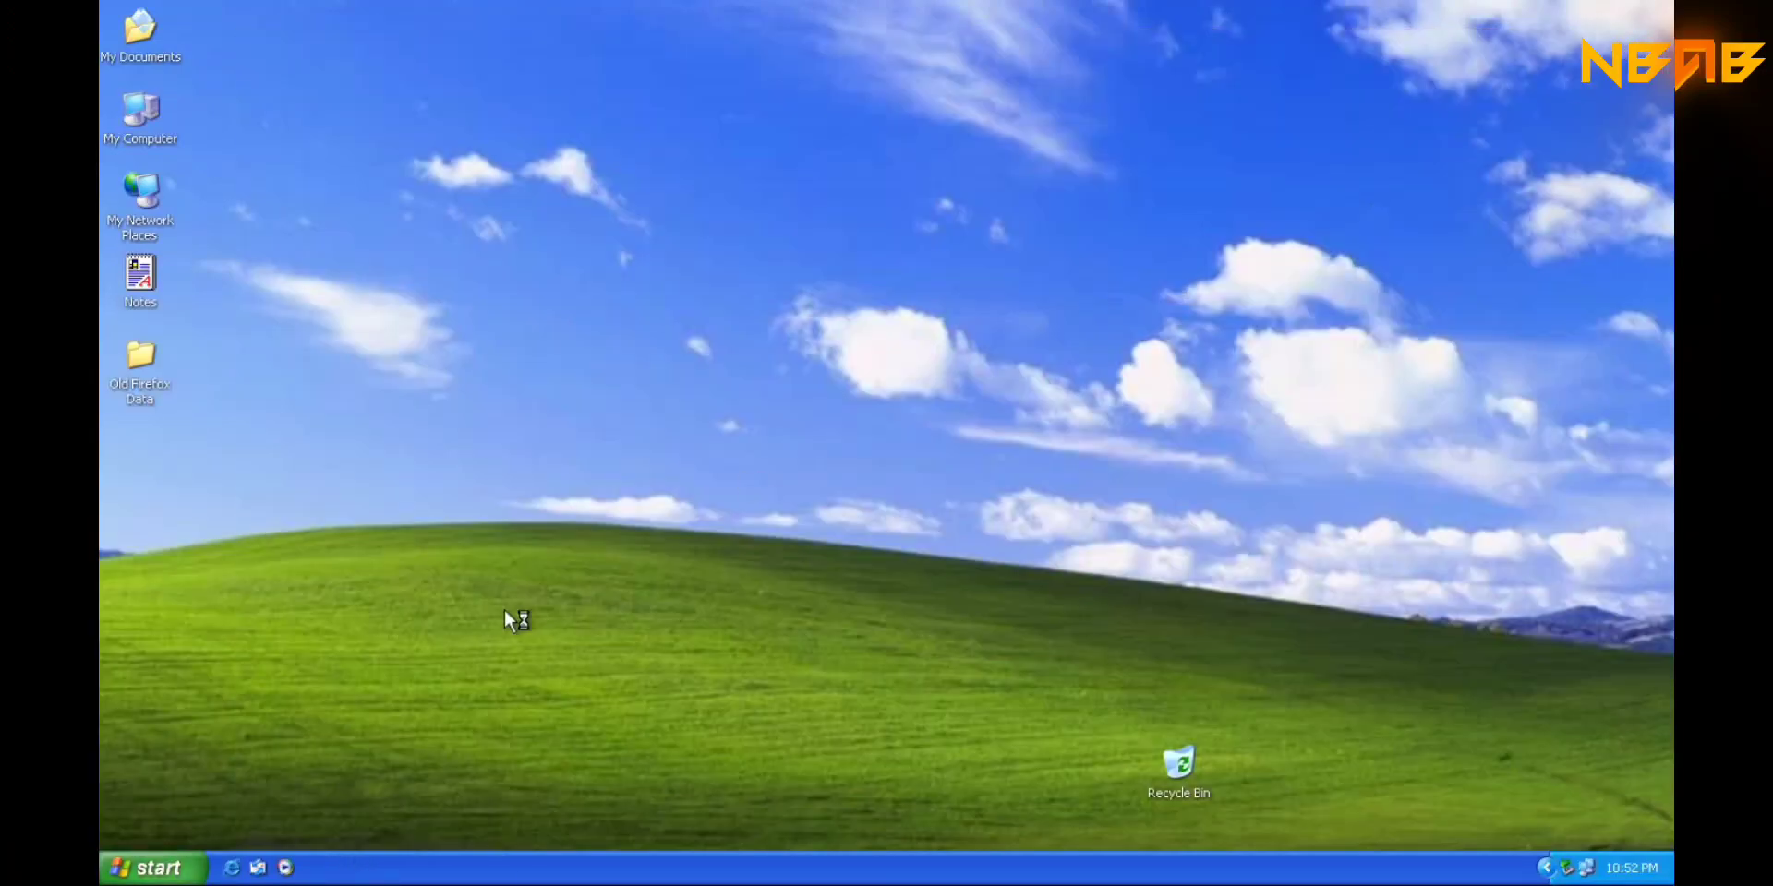
- Open Calculator from the Accessories, enter 7832 and evaluate it, and close the calculator
key("super")
mouse_move(298, 778)
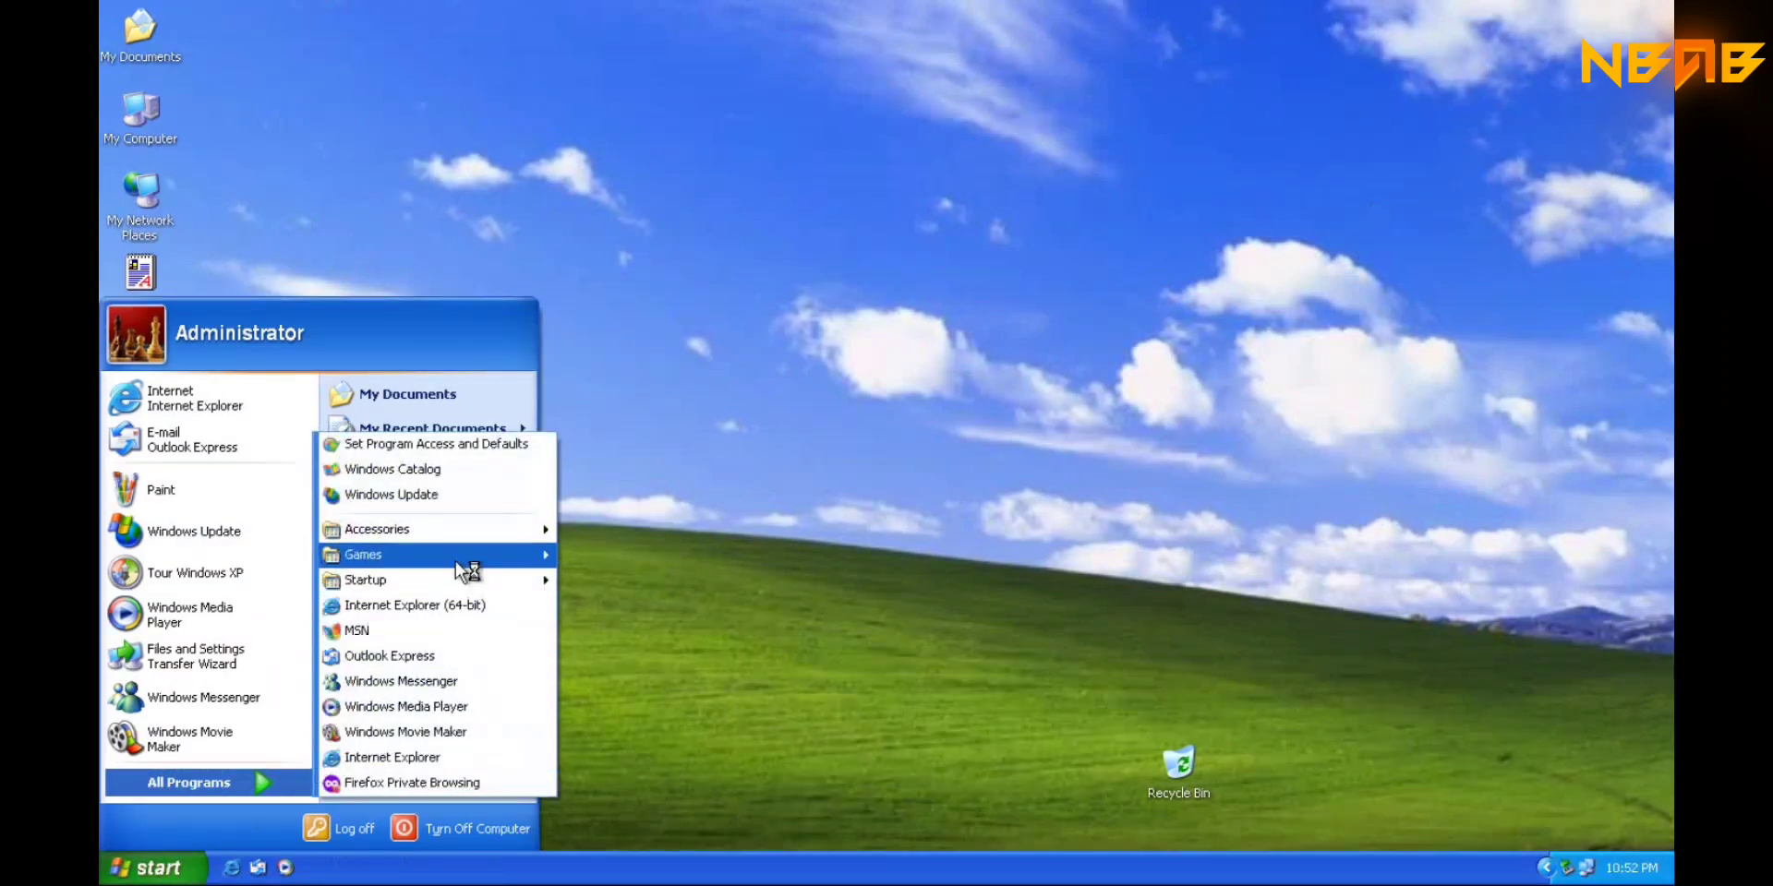
mouse_move(456, 556)
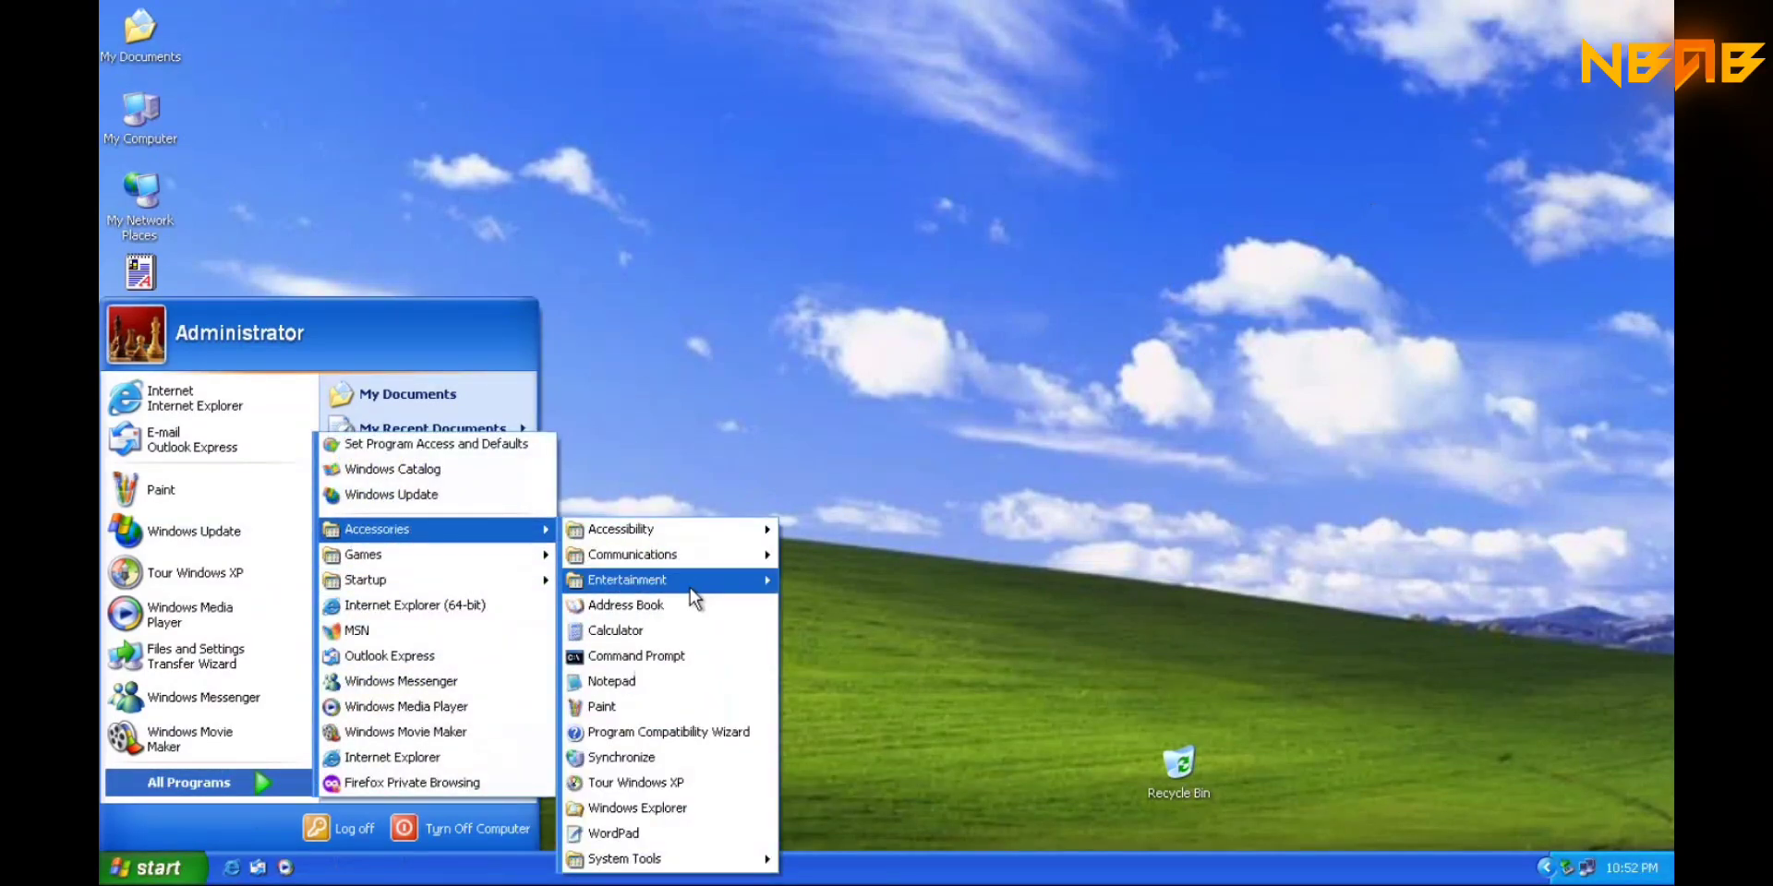
left_click(674, 632)
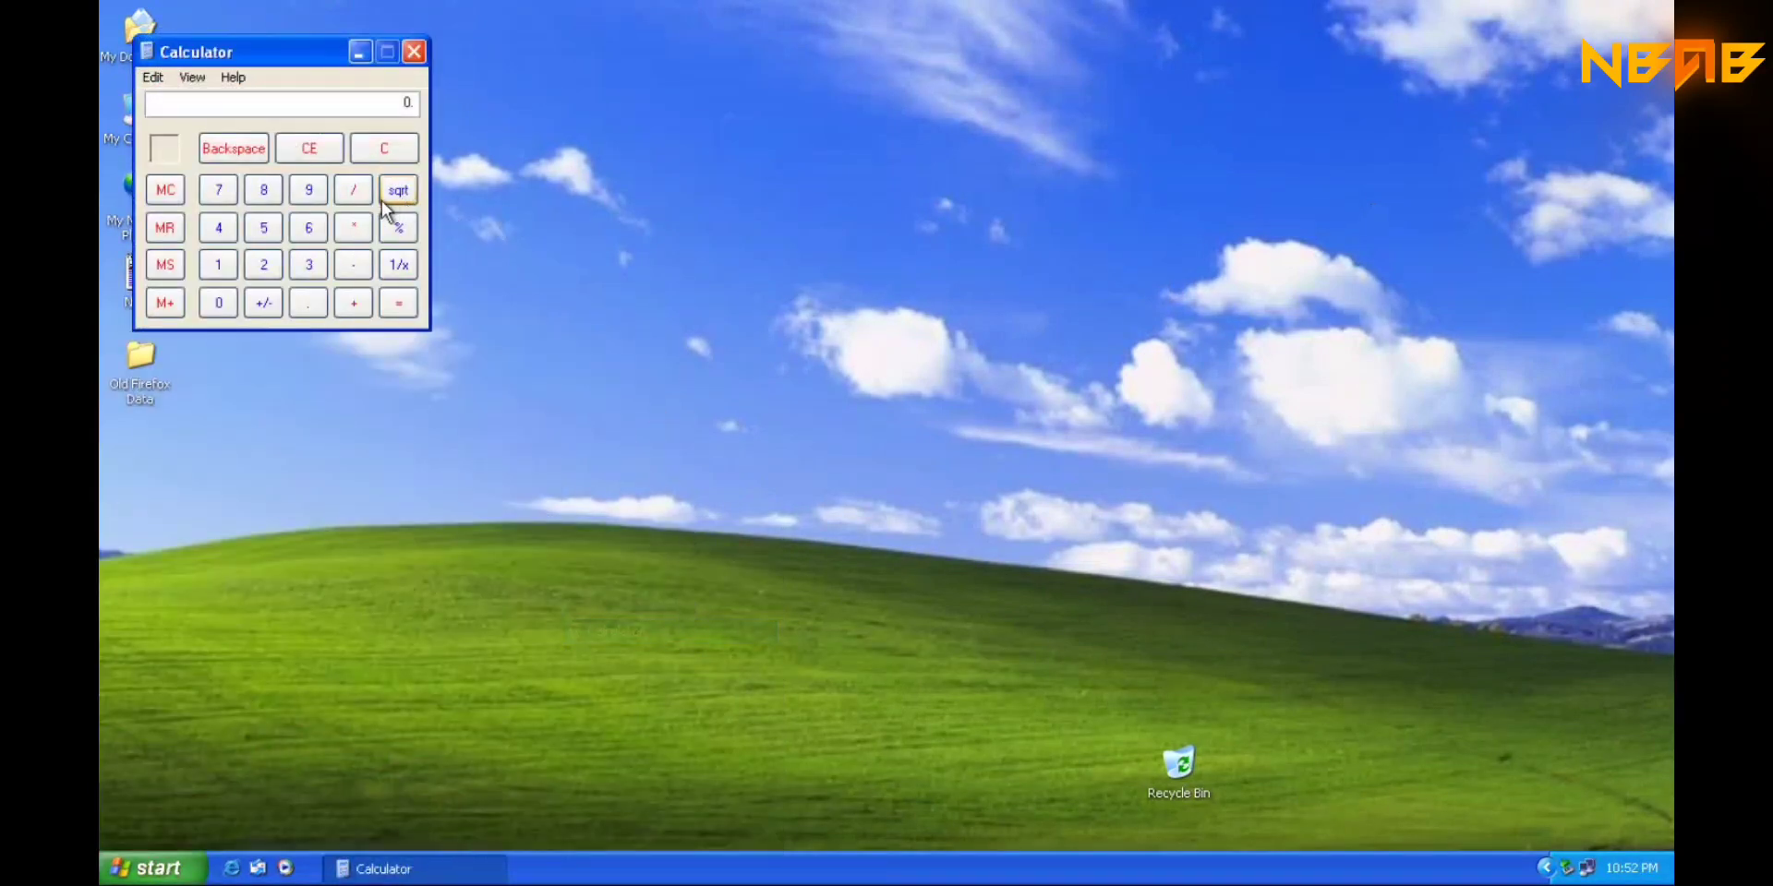
left_click(219, 190)
left_click(264, 190)
left_click(310, 265)
left_click(263, 265)
left_click(398, 303)
left_click(414, 51)
- Open Notepad from the Accessories and write "Hello world" in the blank document
left_click(152, 868)
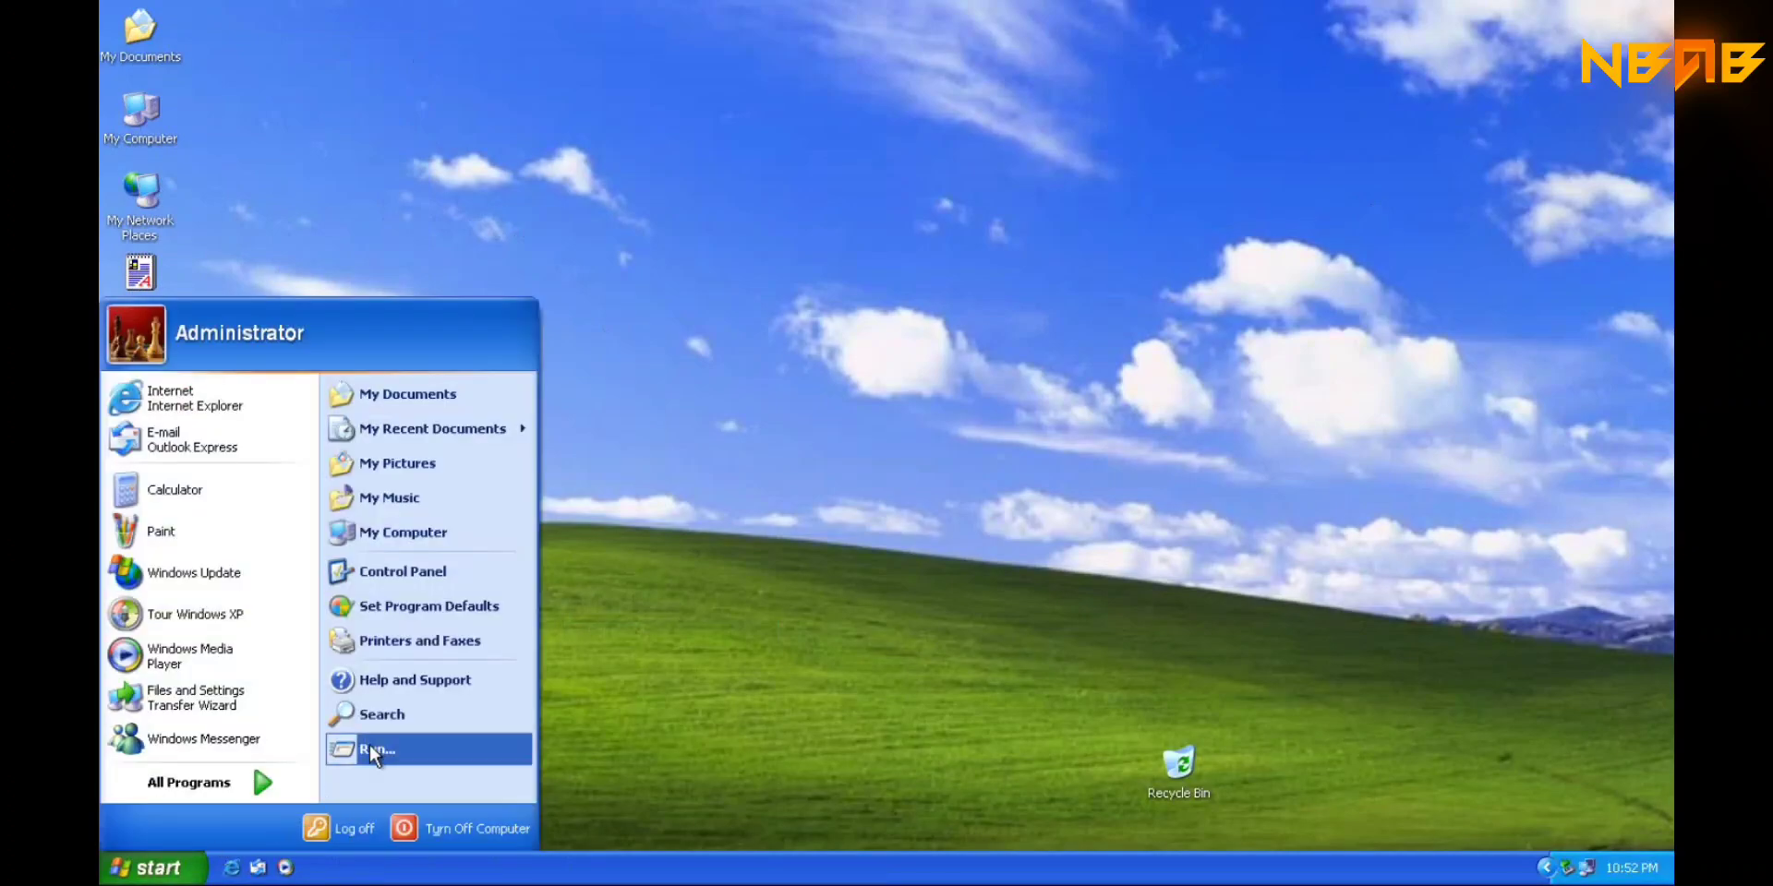
mouse_move(245, 776)
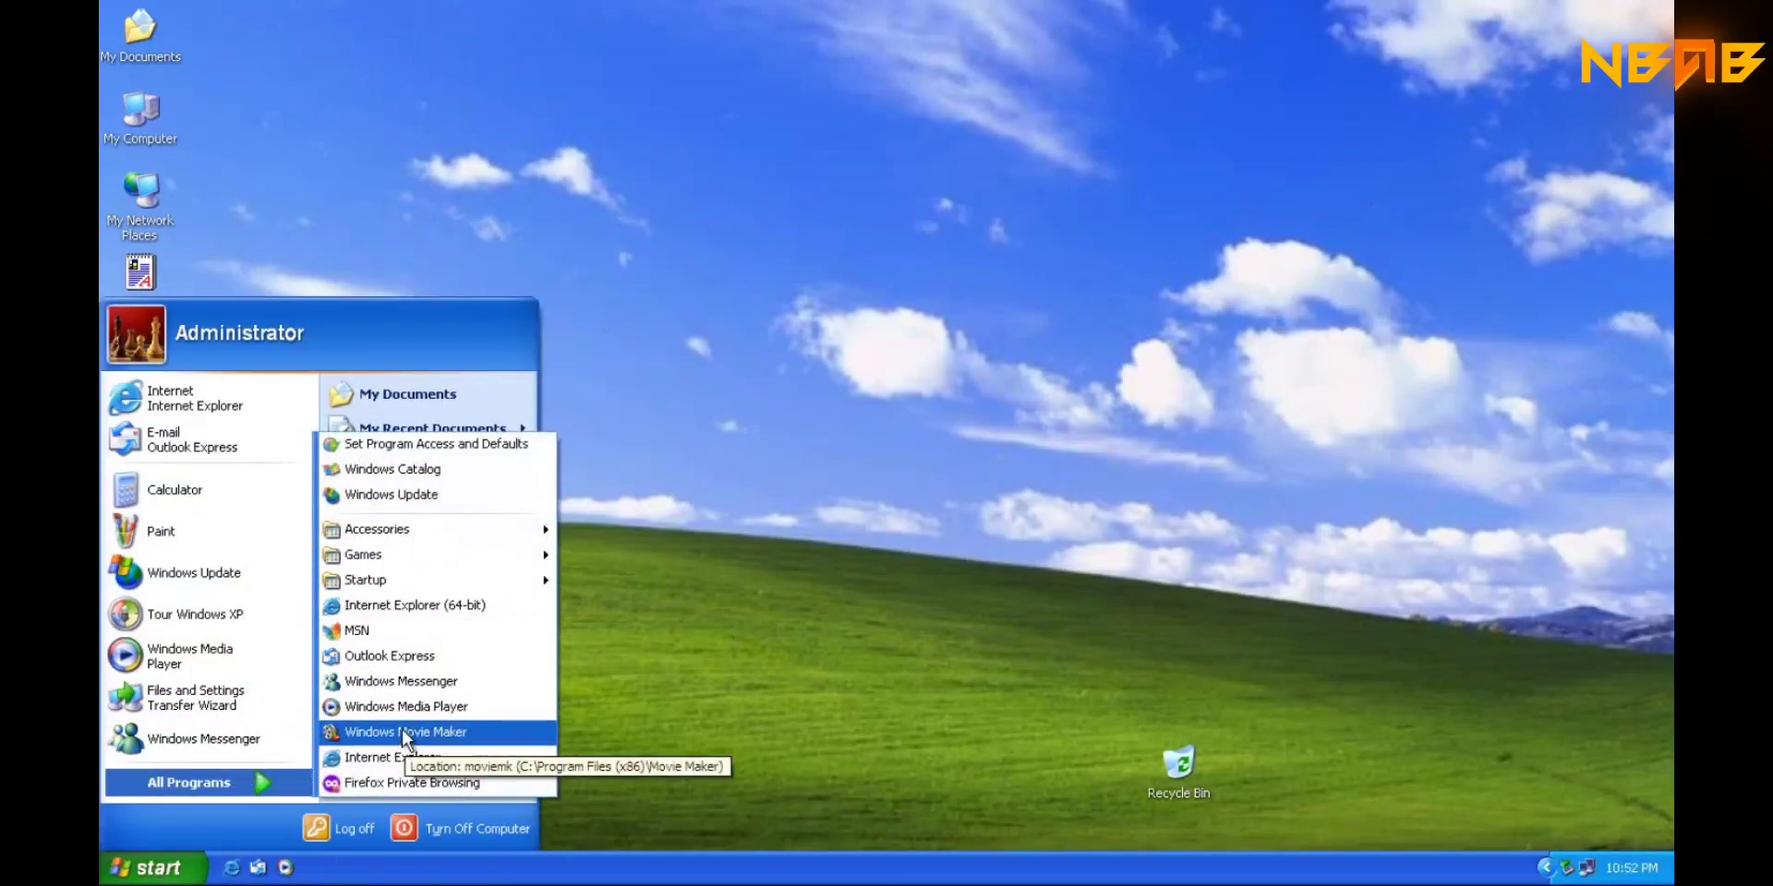
mouse_move(435, 528)
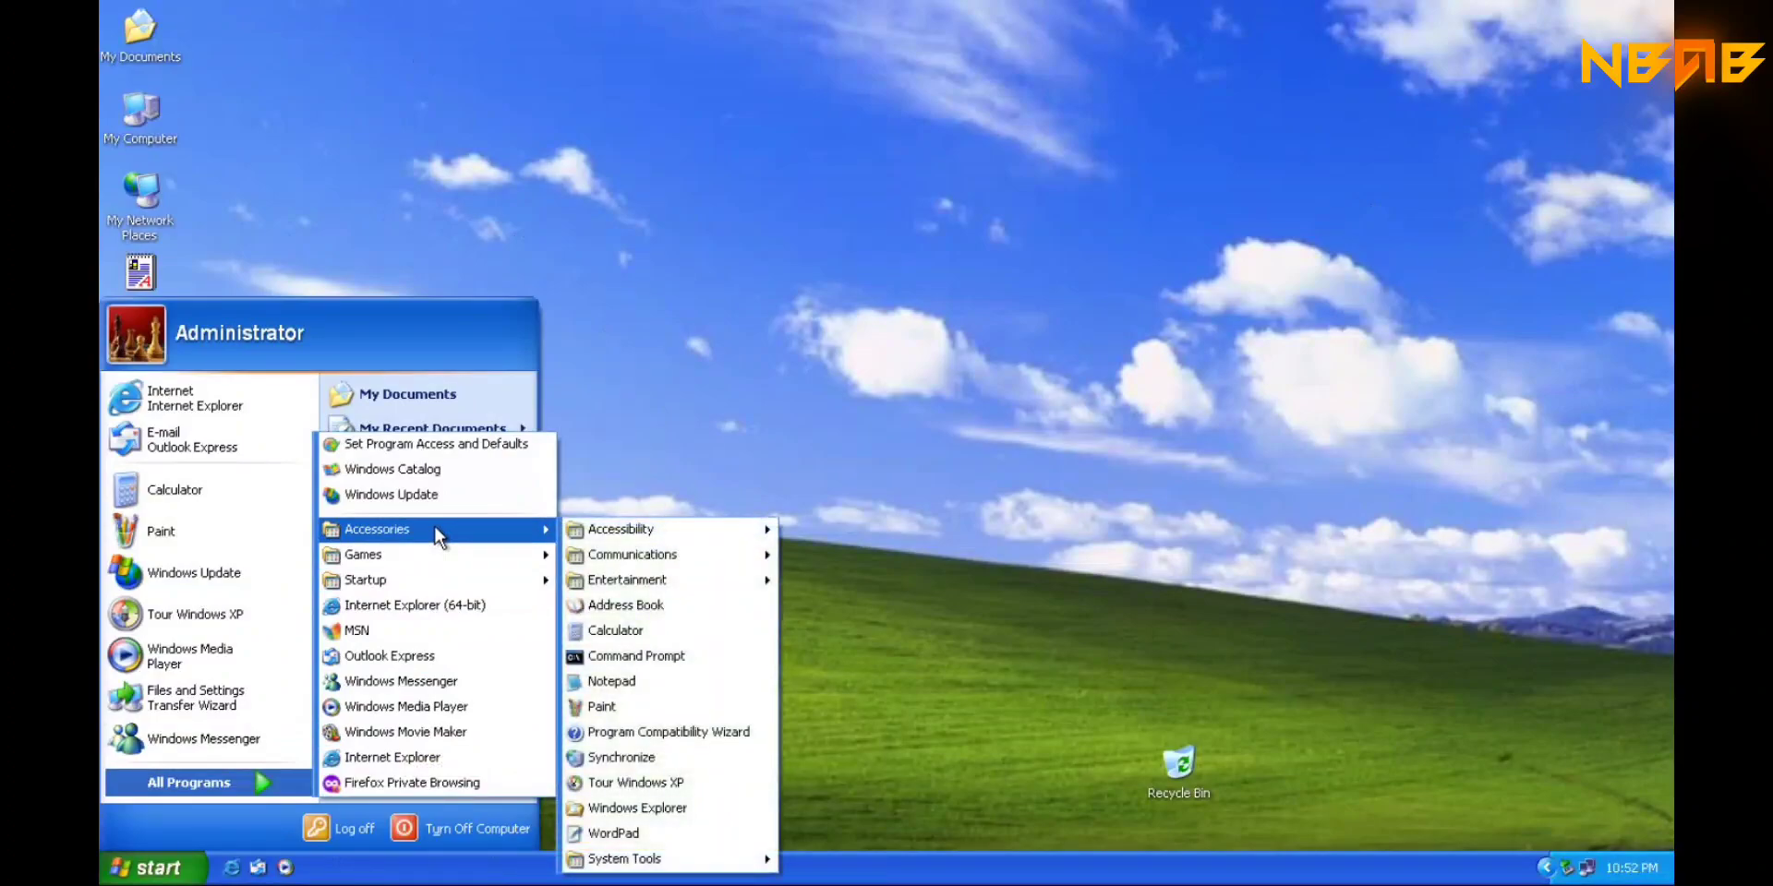
left_click(629, 681)
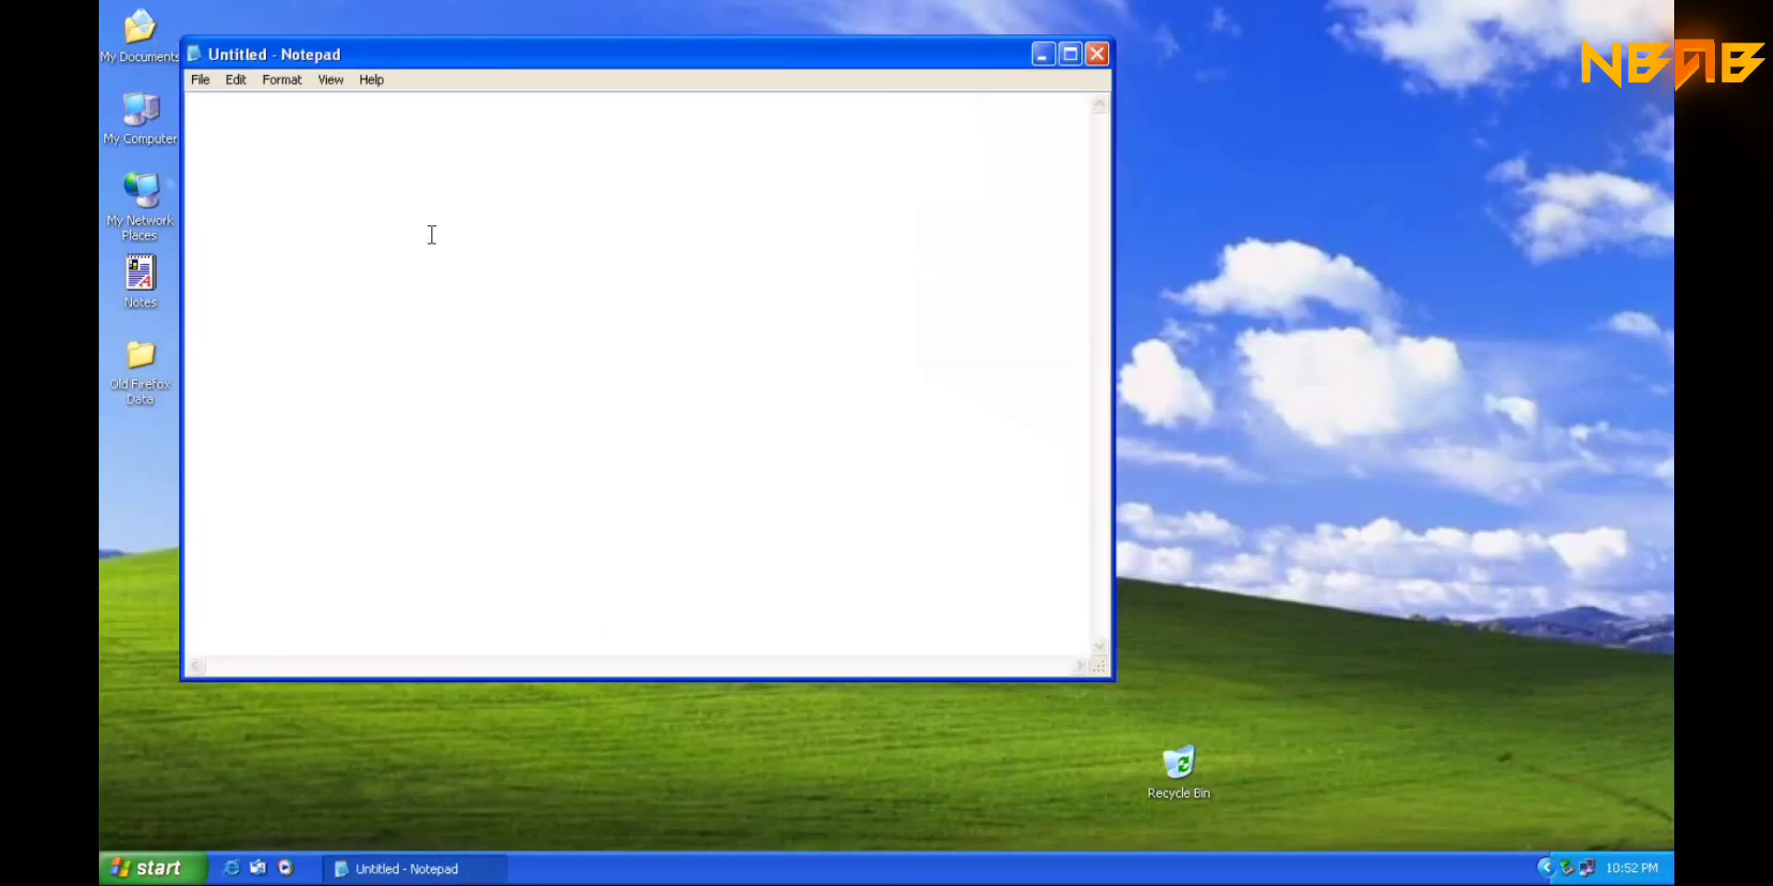
type("Hello world")
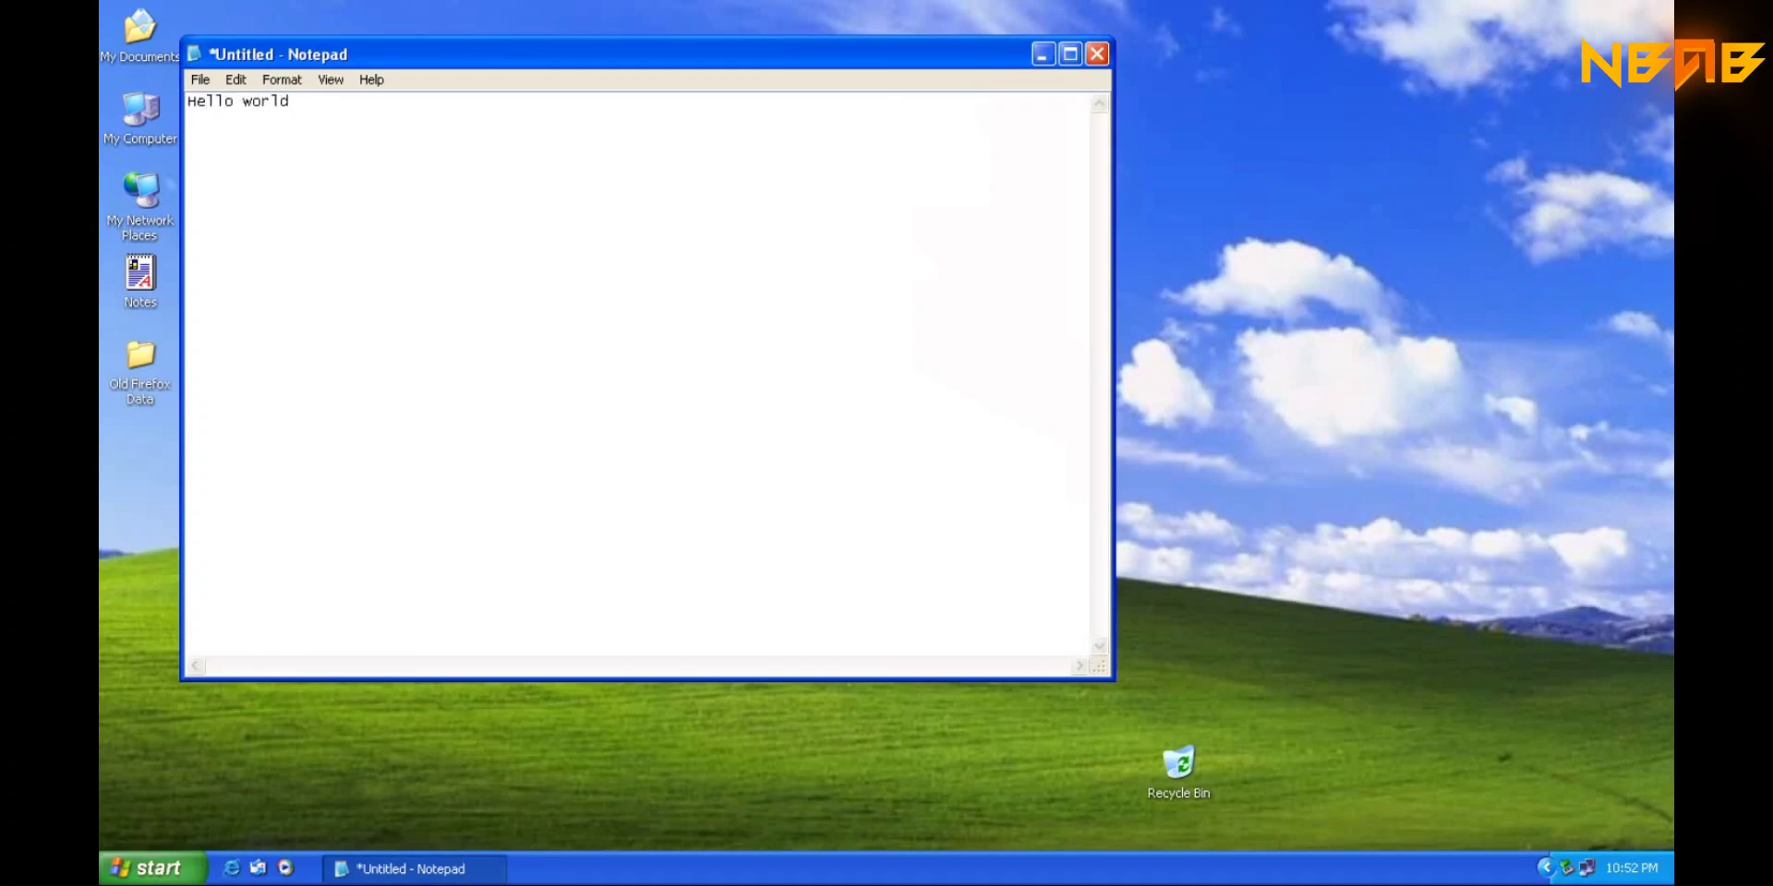
- Set the Notepad font size to 72 for the whole text, and close the document without saving
key("ctrl+a")
left_click(293, 77)
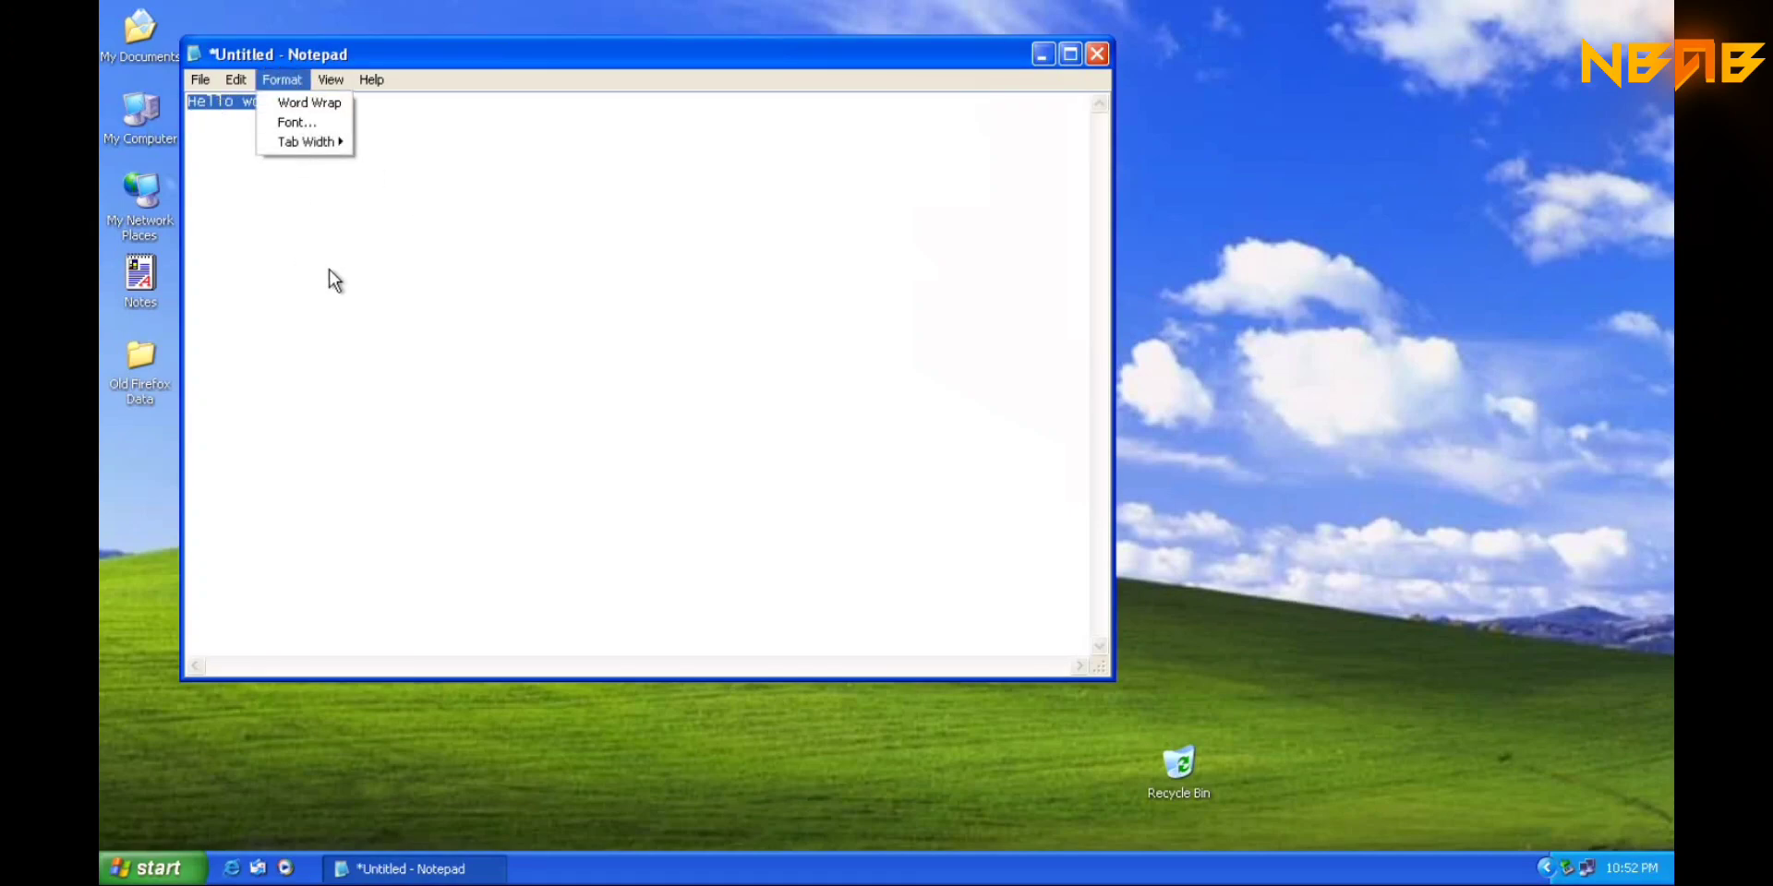
left_click(323, 122)
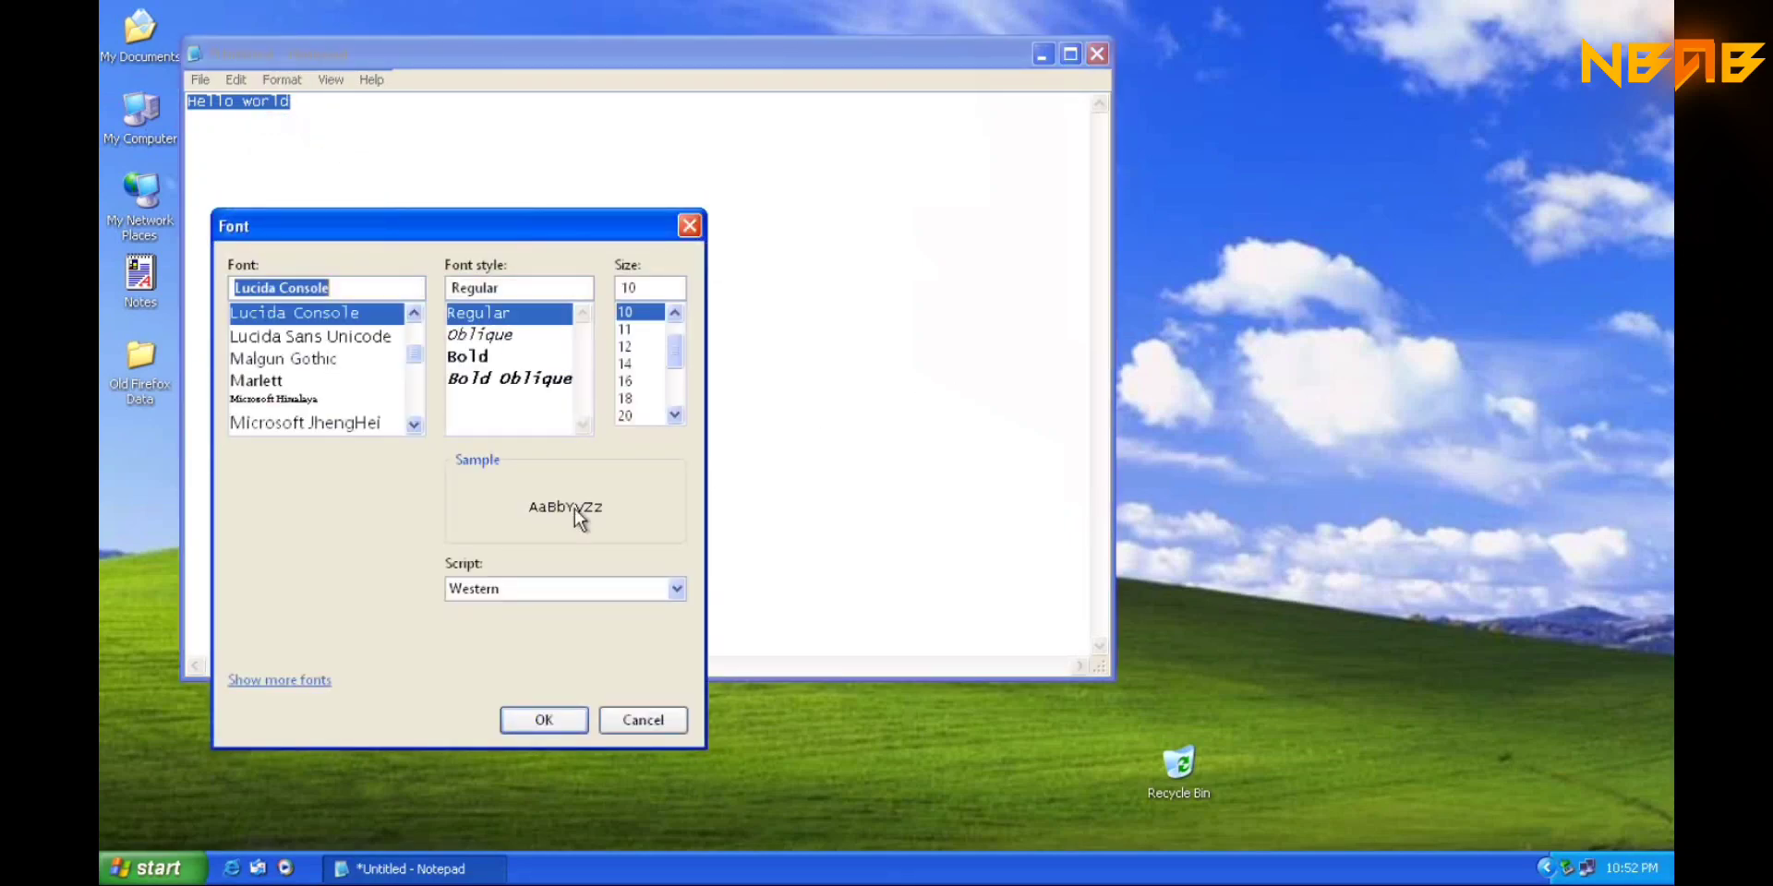
left_click(679, 369)
left_click(625, 415)
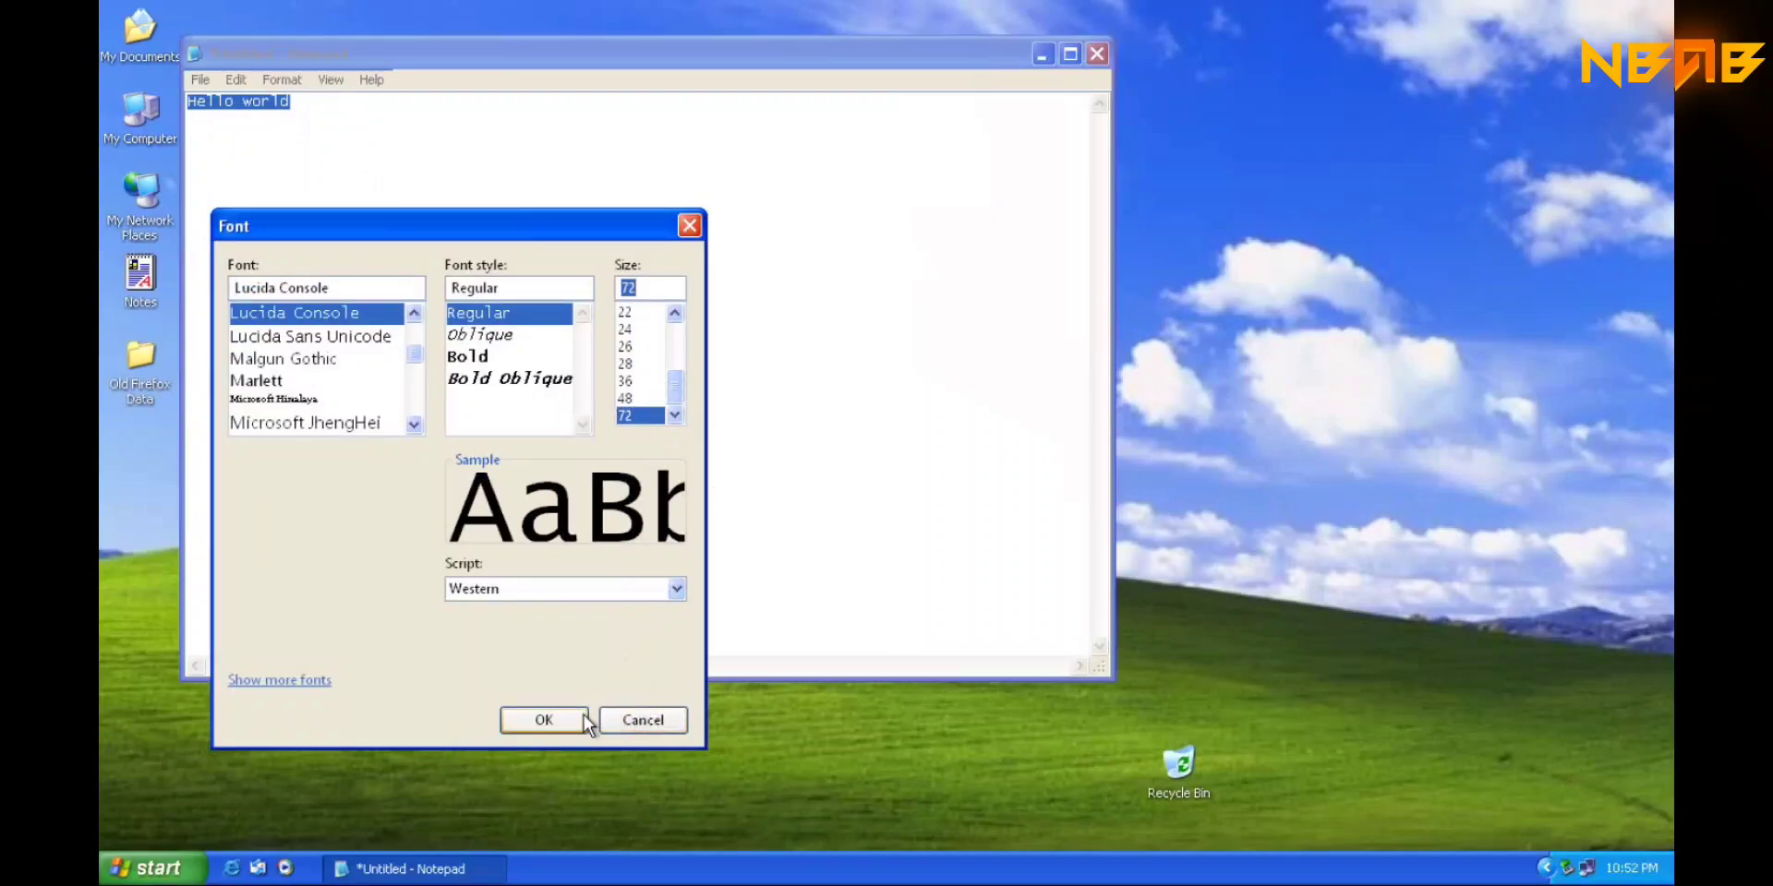
left_click(544, 720)
left_click(998, 300)
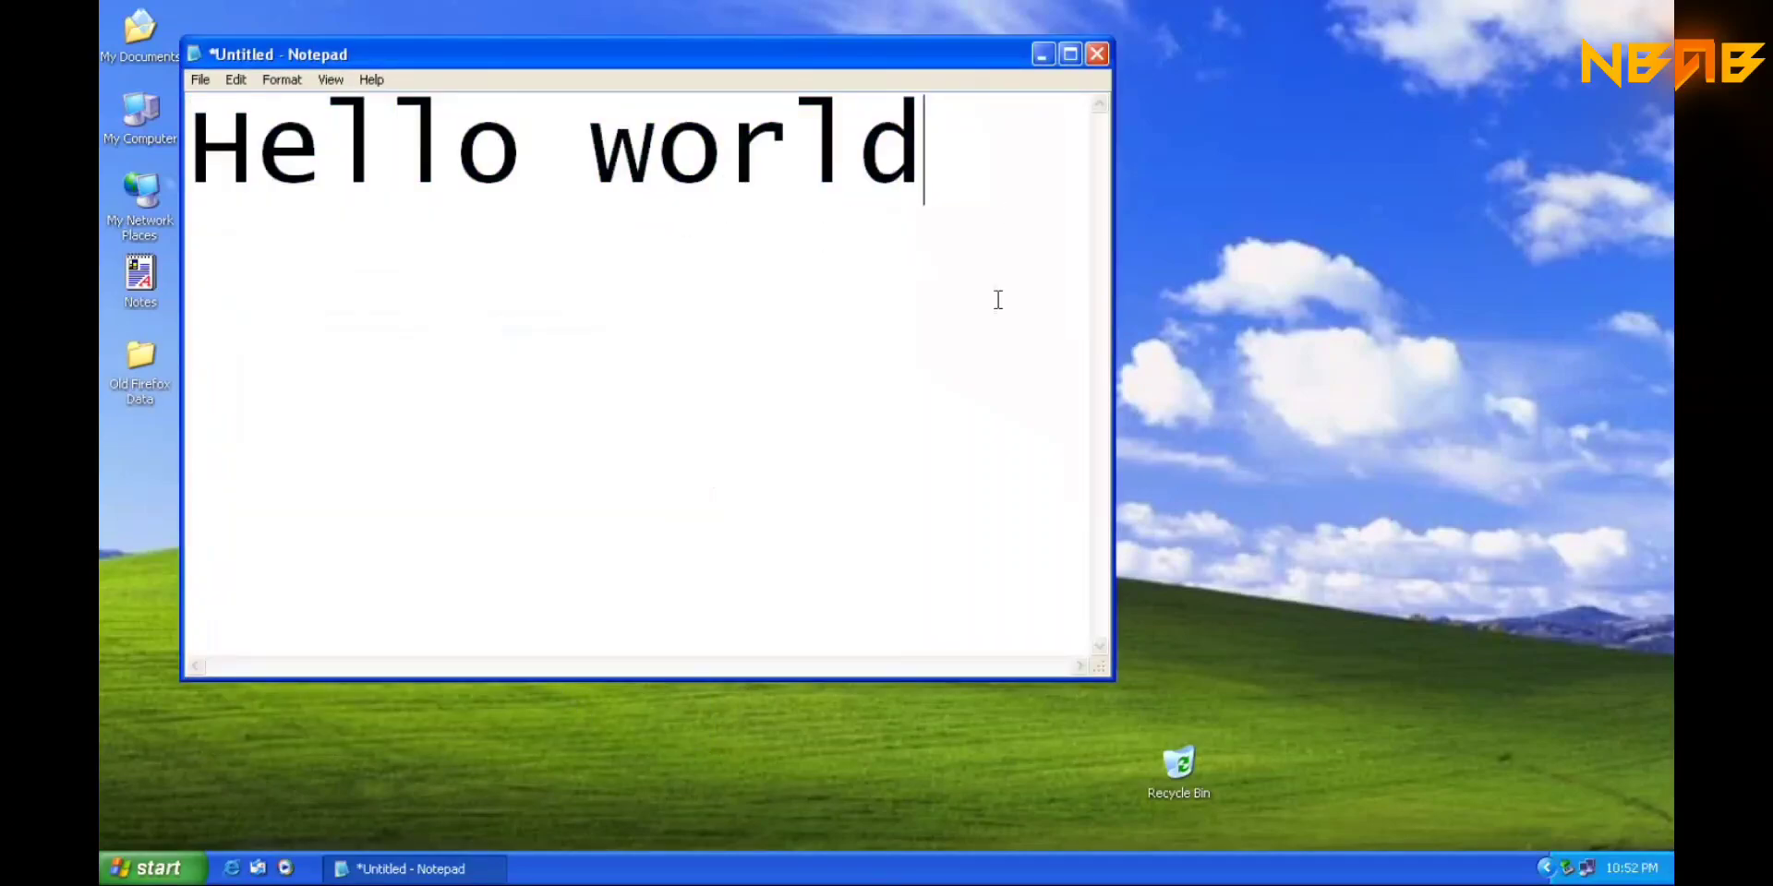
left_click(1095, 55)
left_click(942, 438)
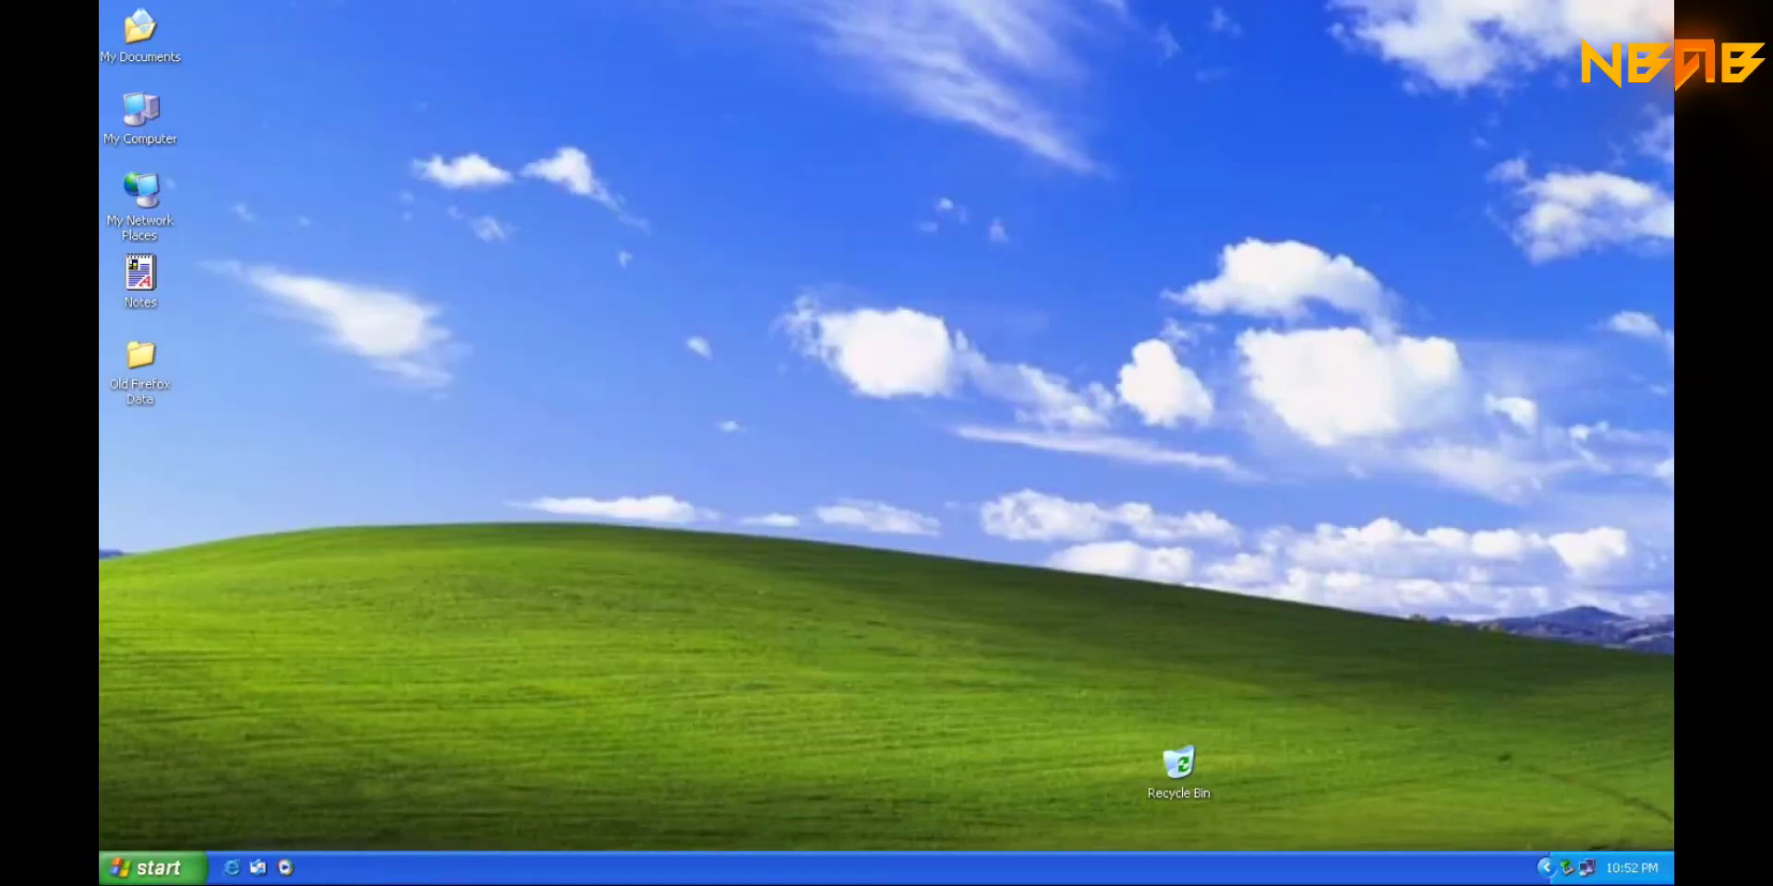
- Open Command Prompt from the Accessories, run winver to view the Windows version, and close both windows
left_click(153, 868)
mouse_move(229, 782)
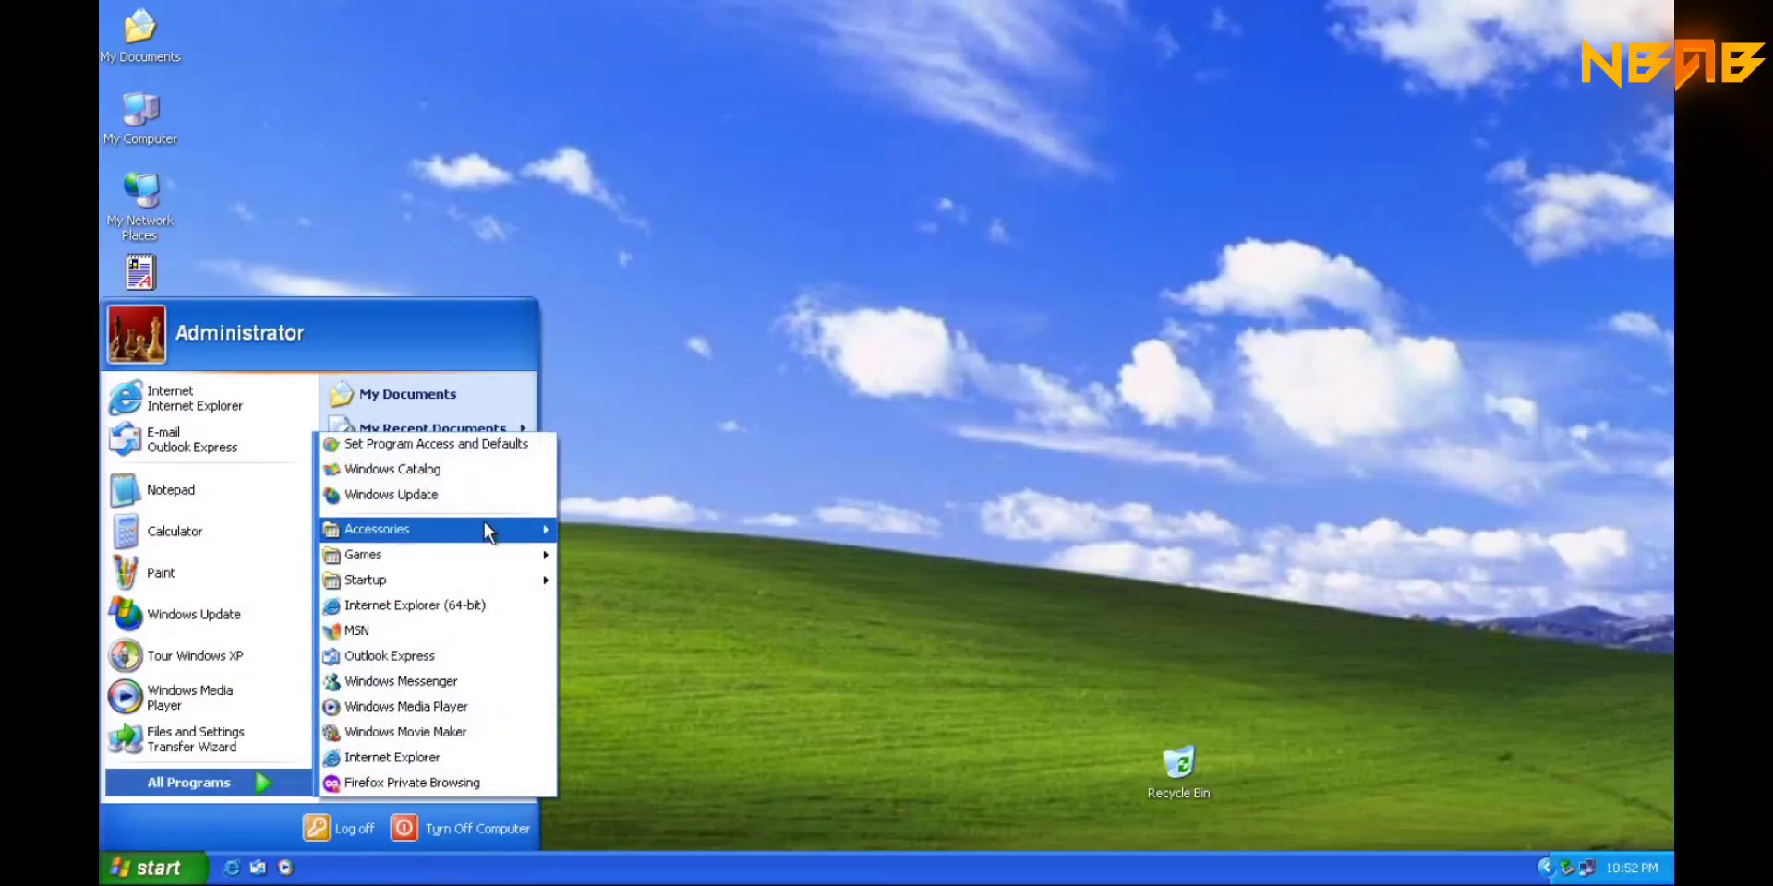
mouse_move(483, 521)
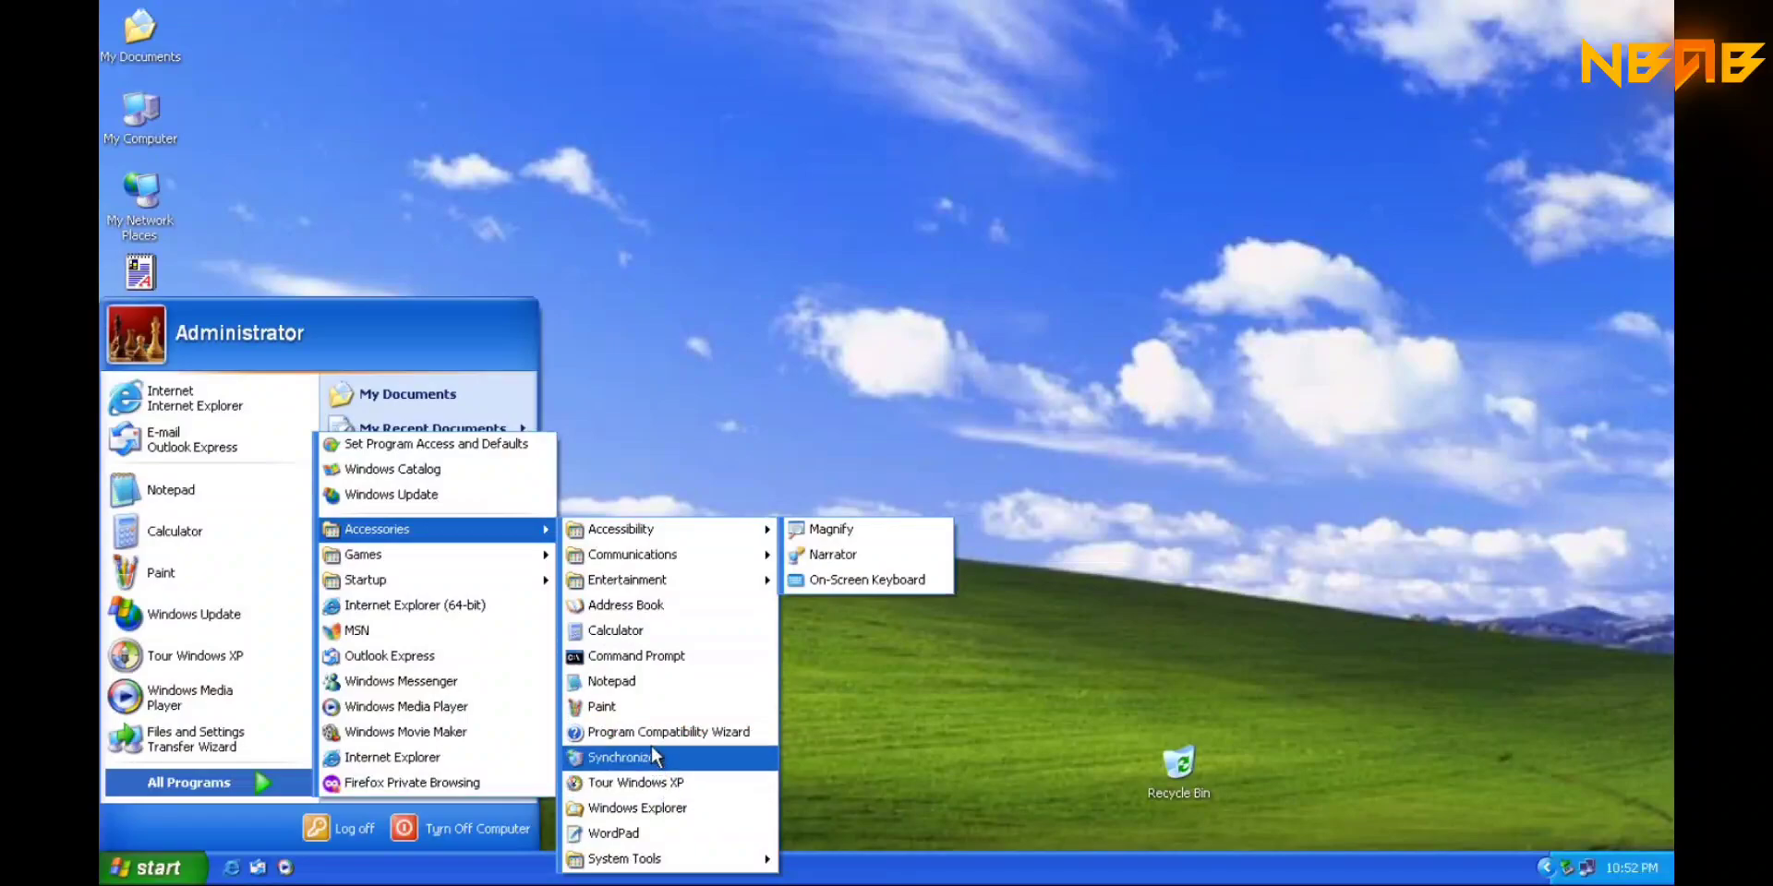
left_click(634, 658)
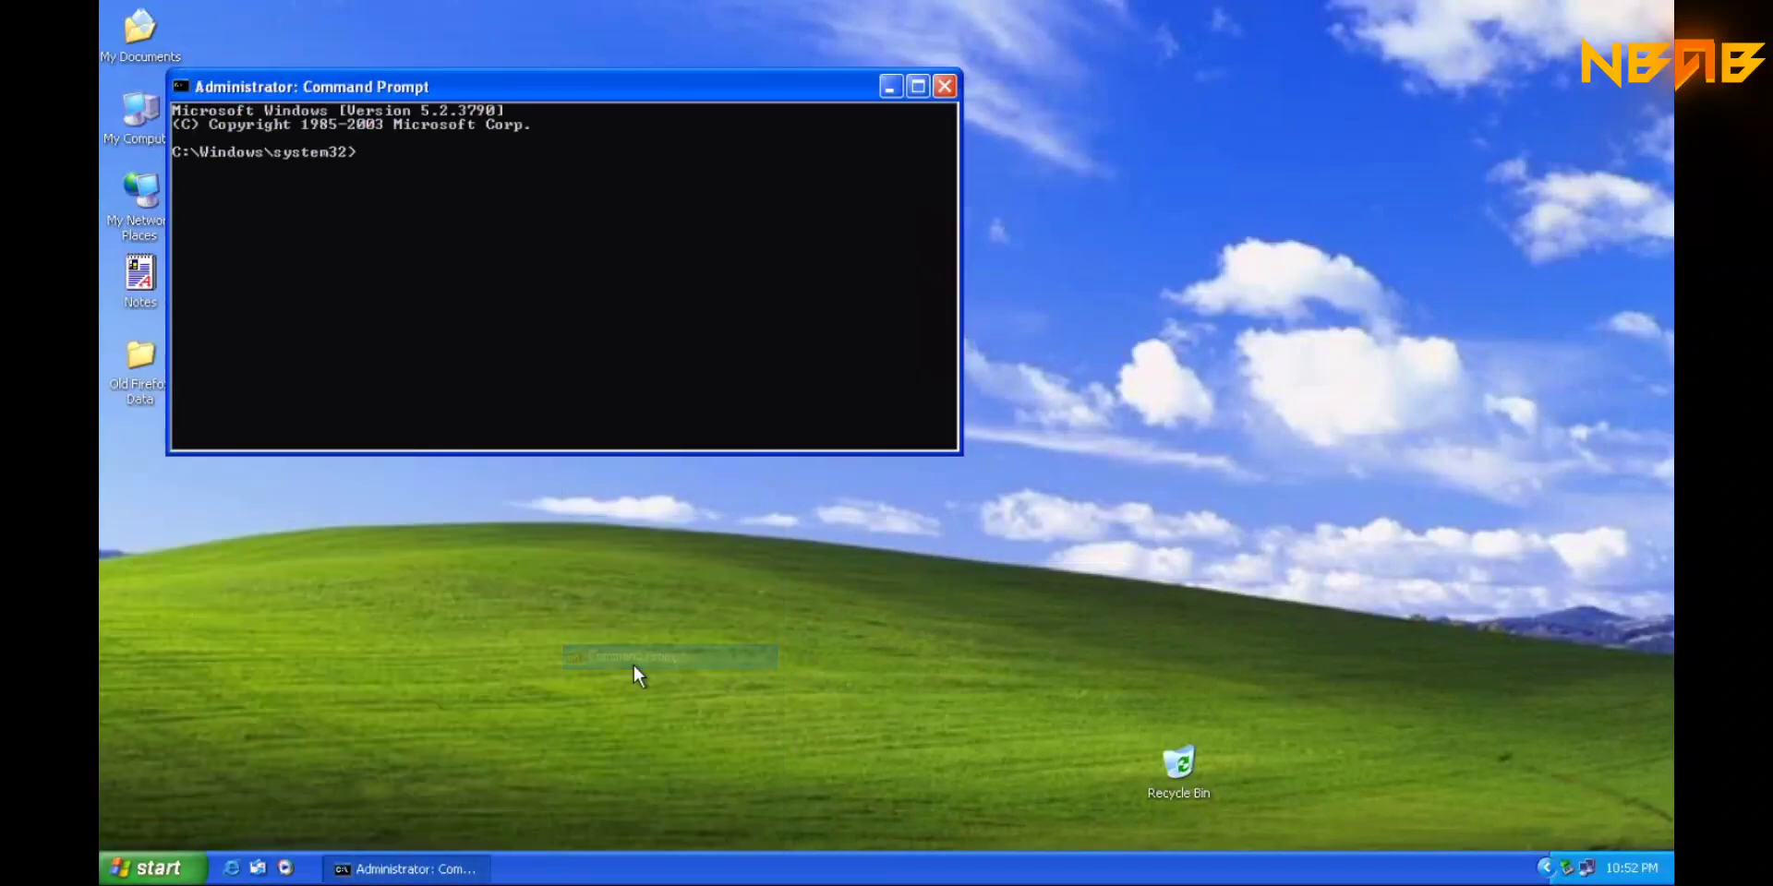
left_click(382, 164)
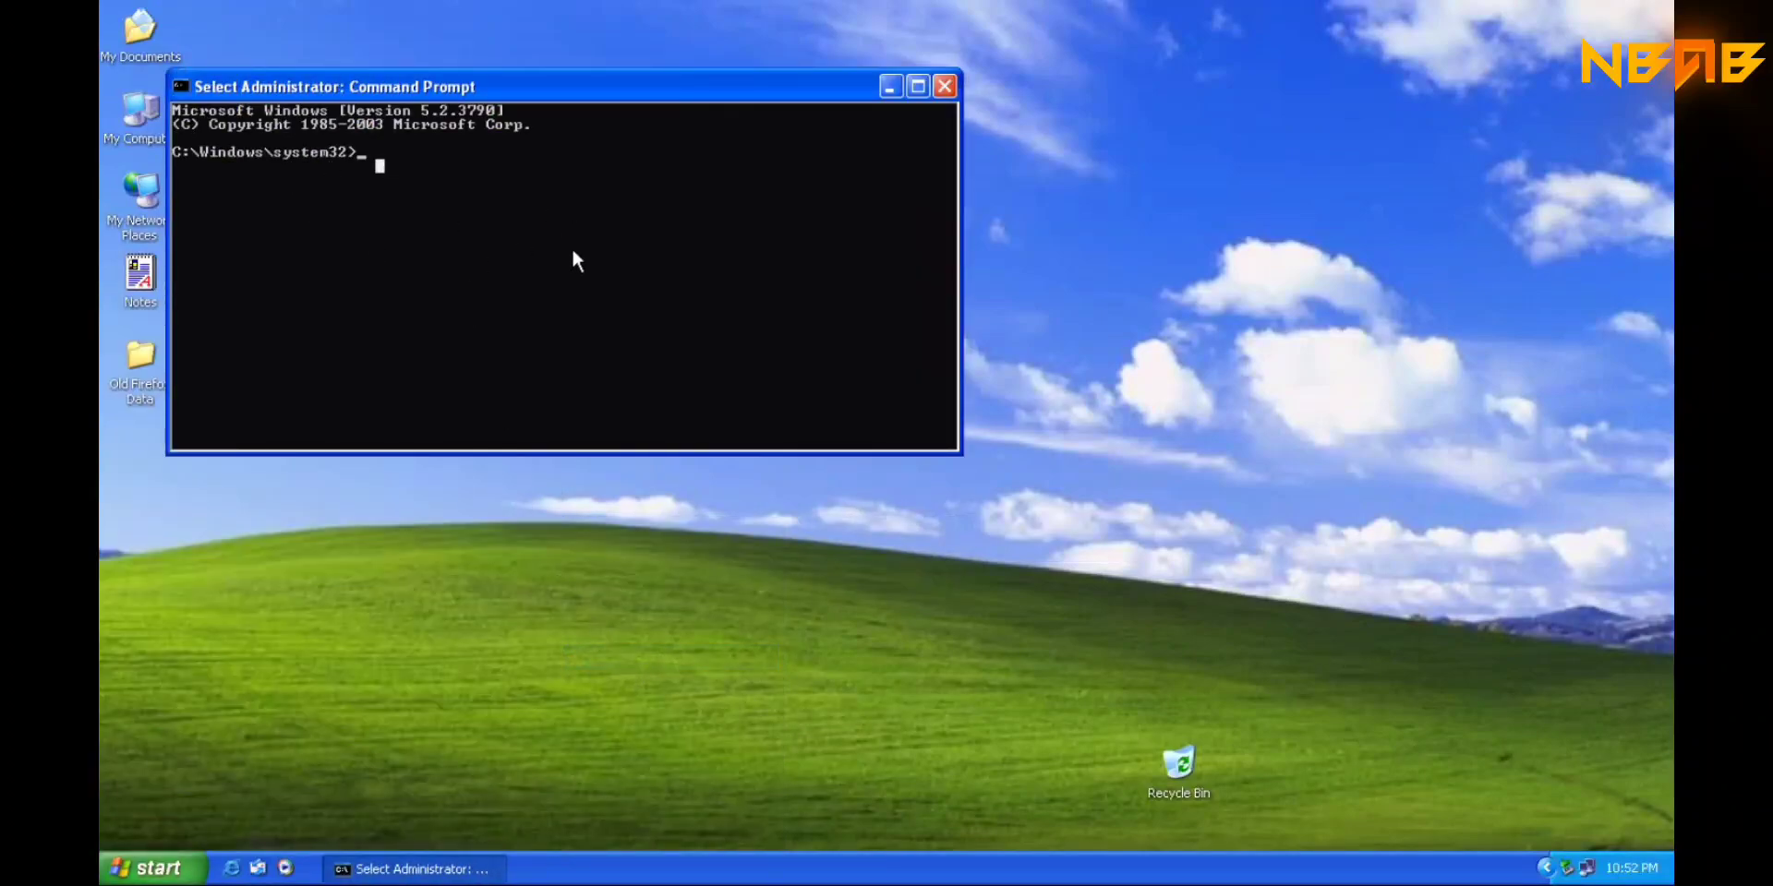
type("winver")
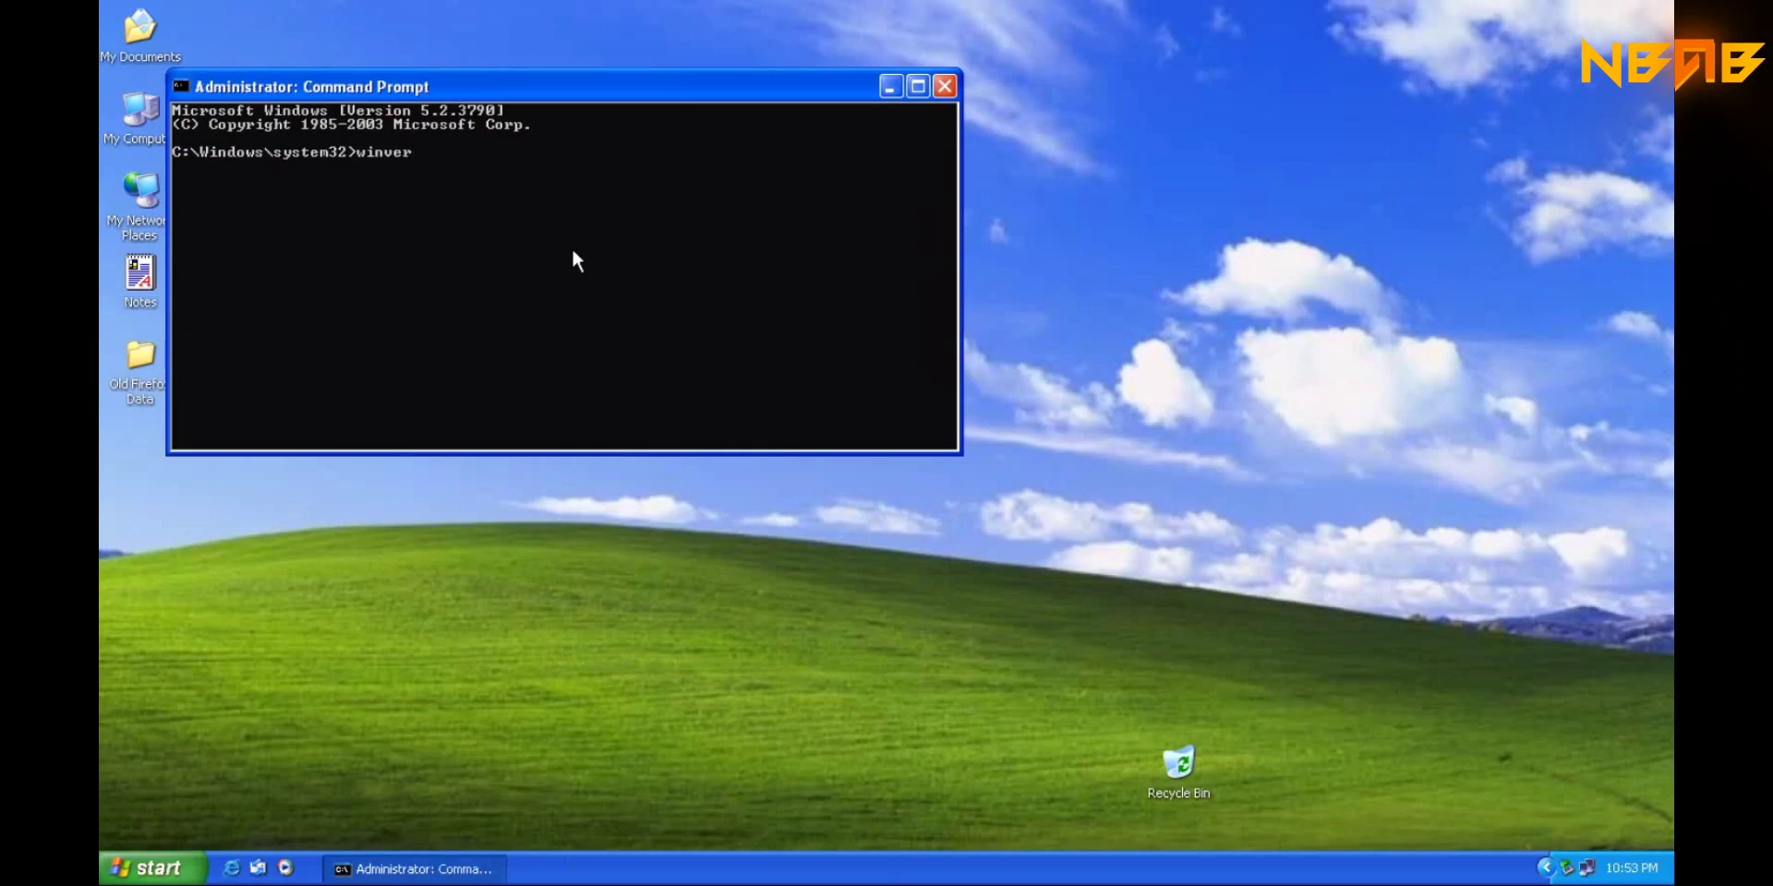
key("Return")
left_click_drag(386, 81, 1161, 153)
left_click(1392, 155)
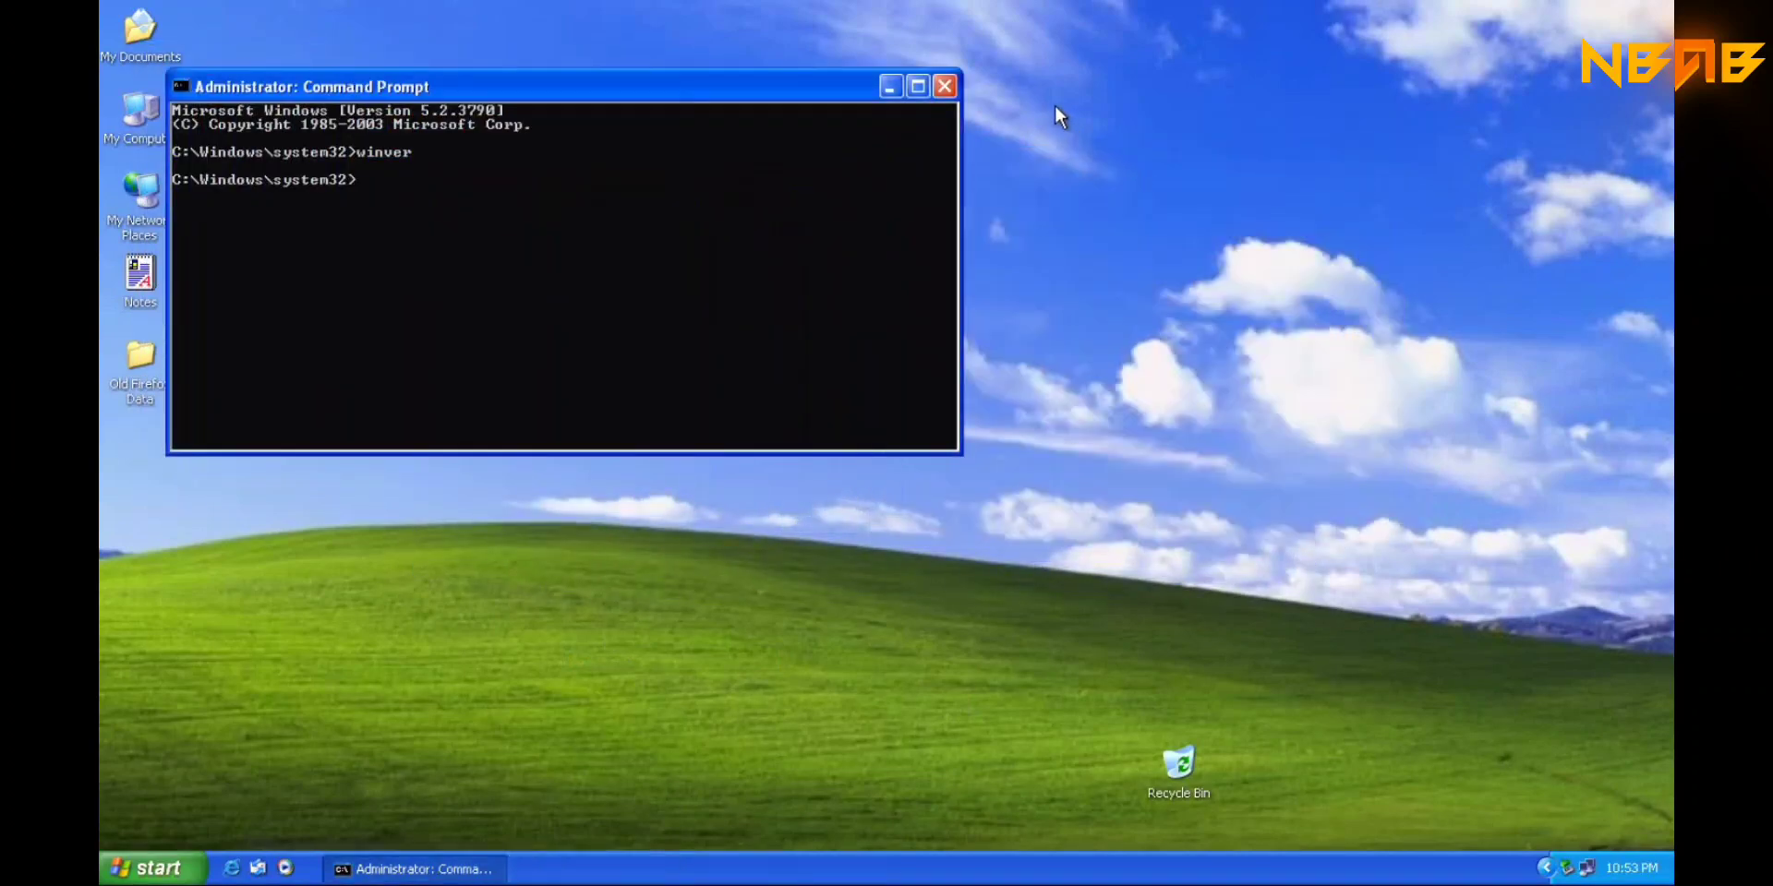
left_click(944, 87)
- Open the Display settings by running ms-settings:display from the Run dialog
key("super")
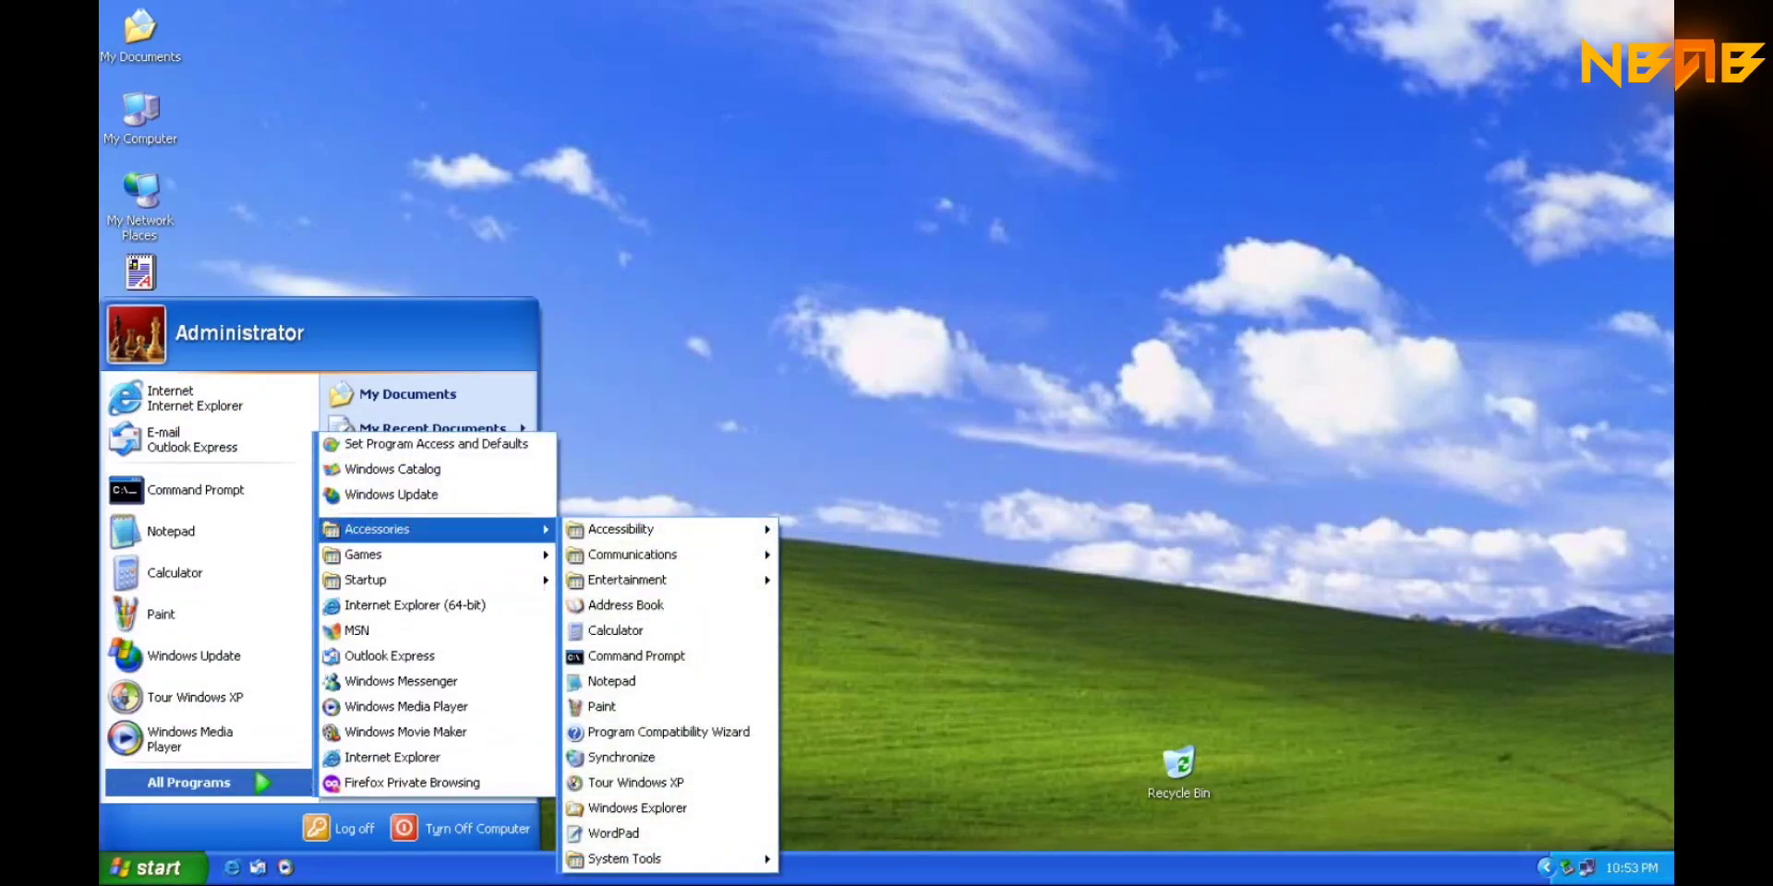
left_click(925, 468)
key("super+r")
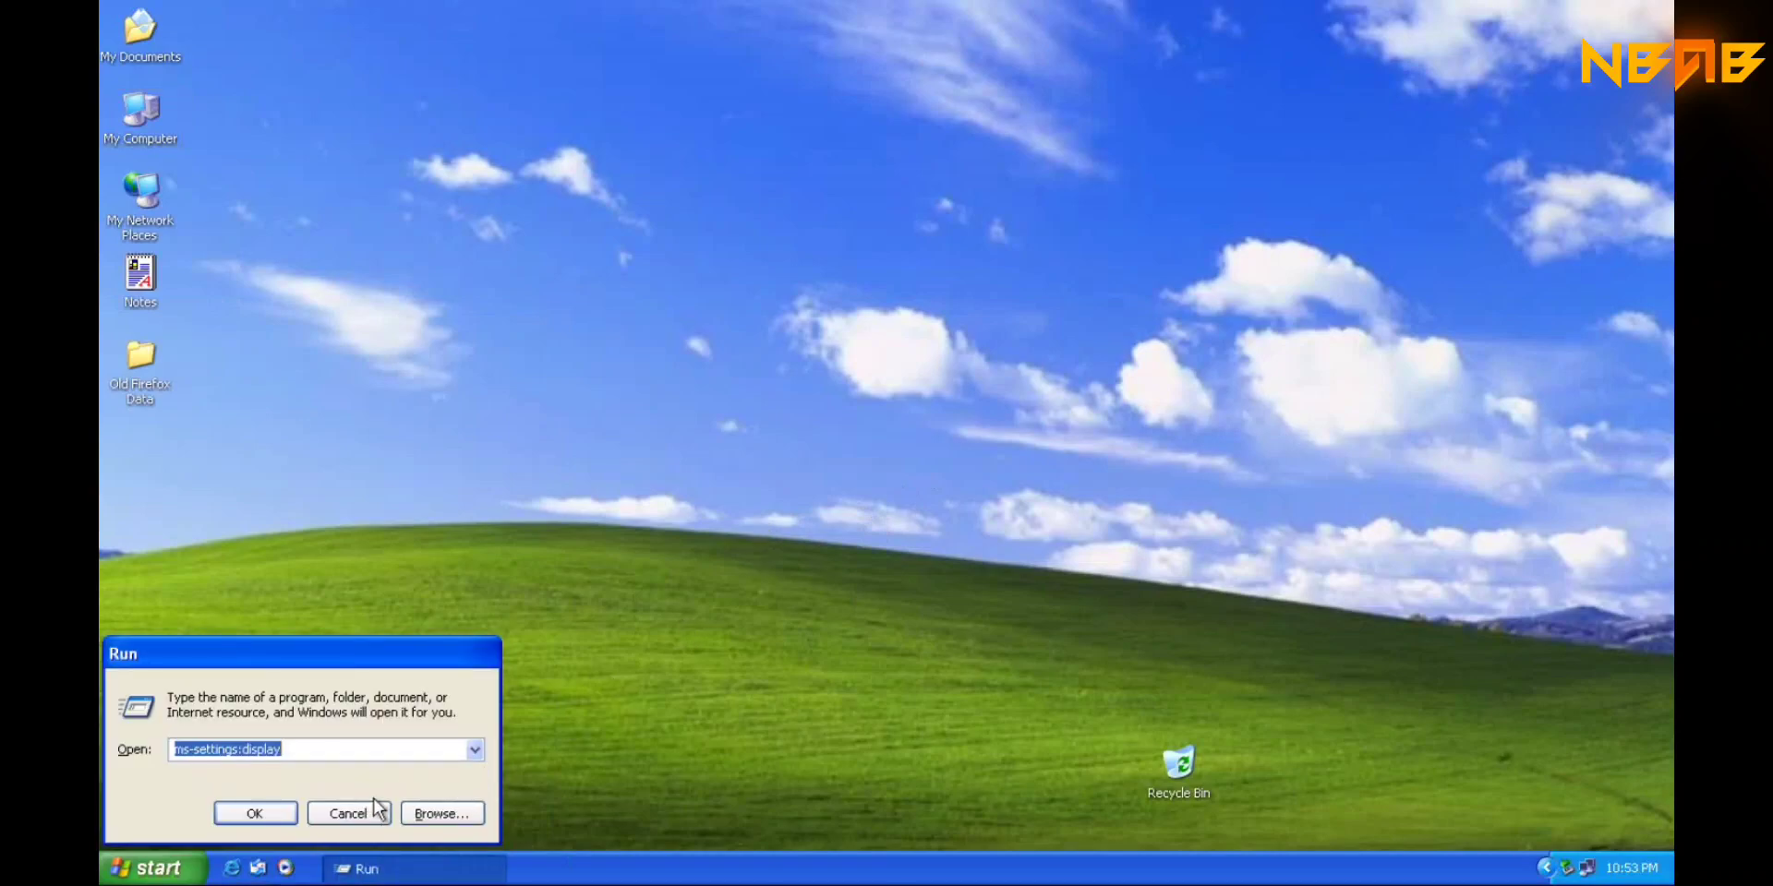
left_click(254, 815)
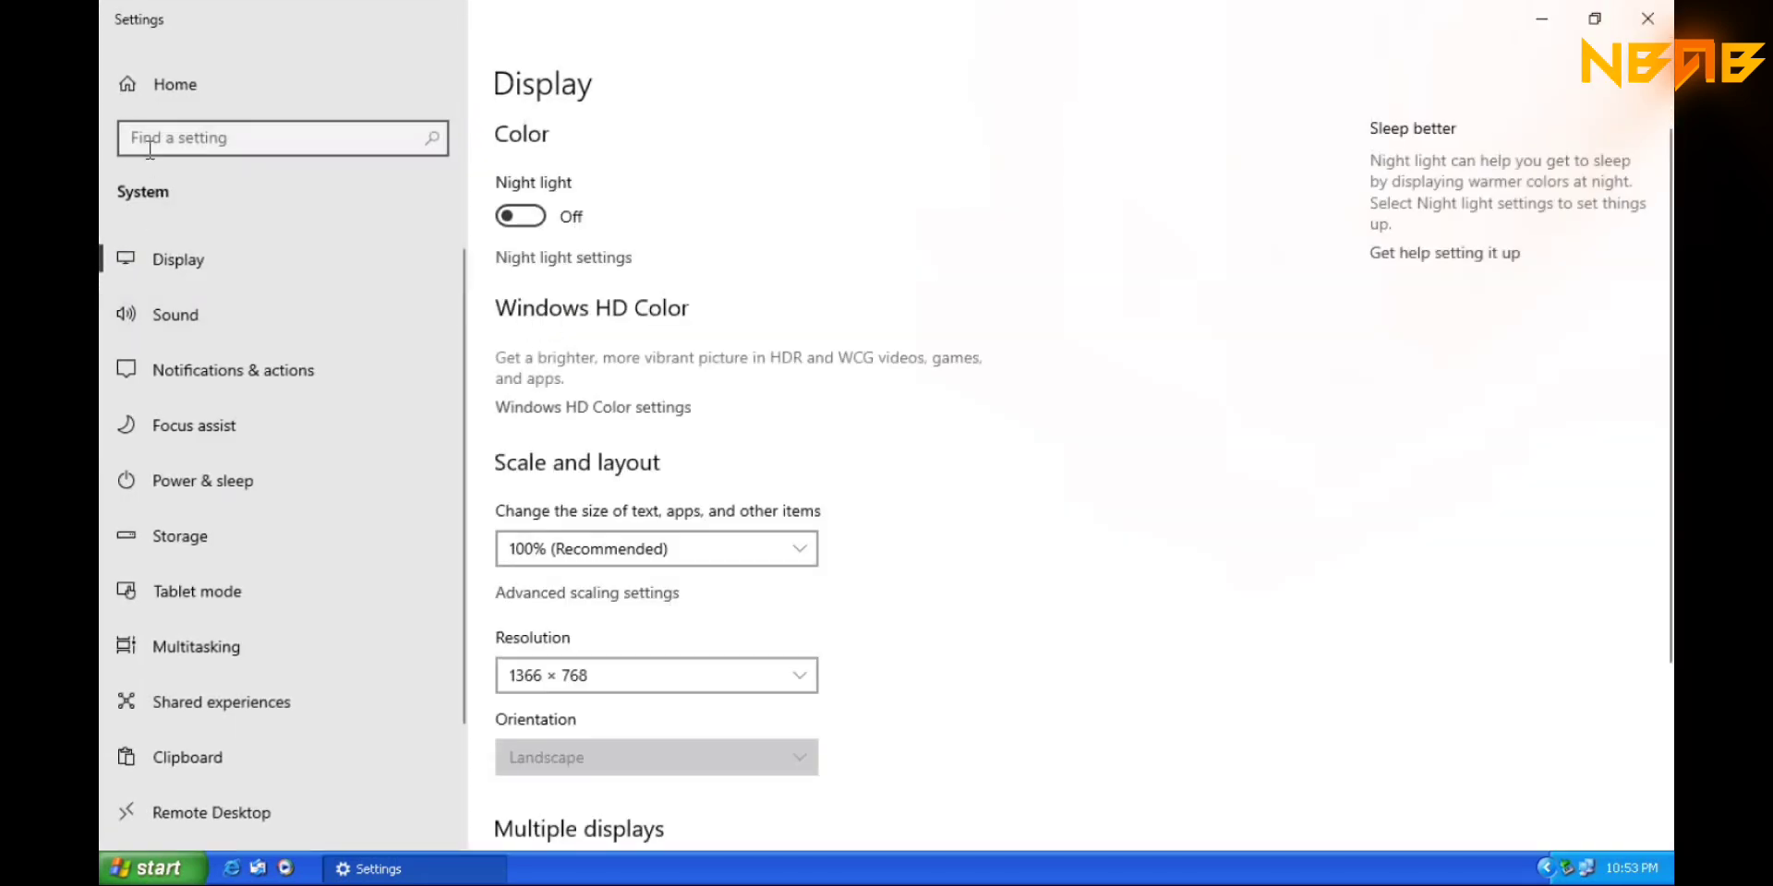
- Review the Background and Themes pages in Personalization and the Windows Update page, and close Settings
left_click(170, 98)
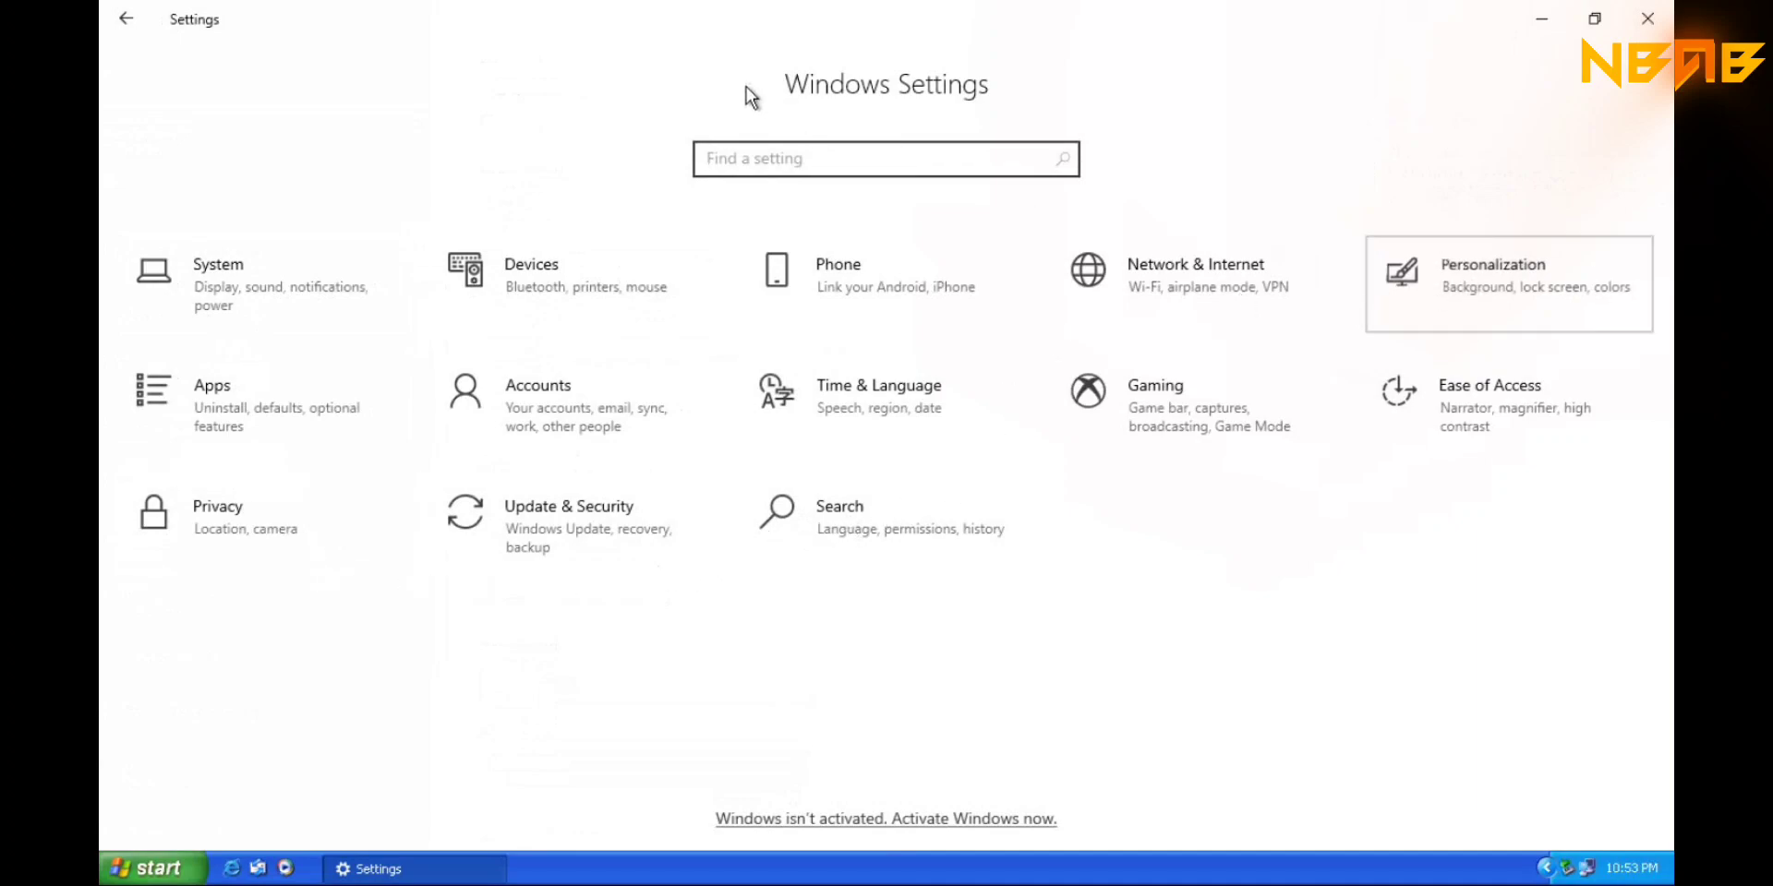
key("Return")
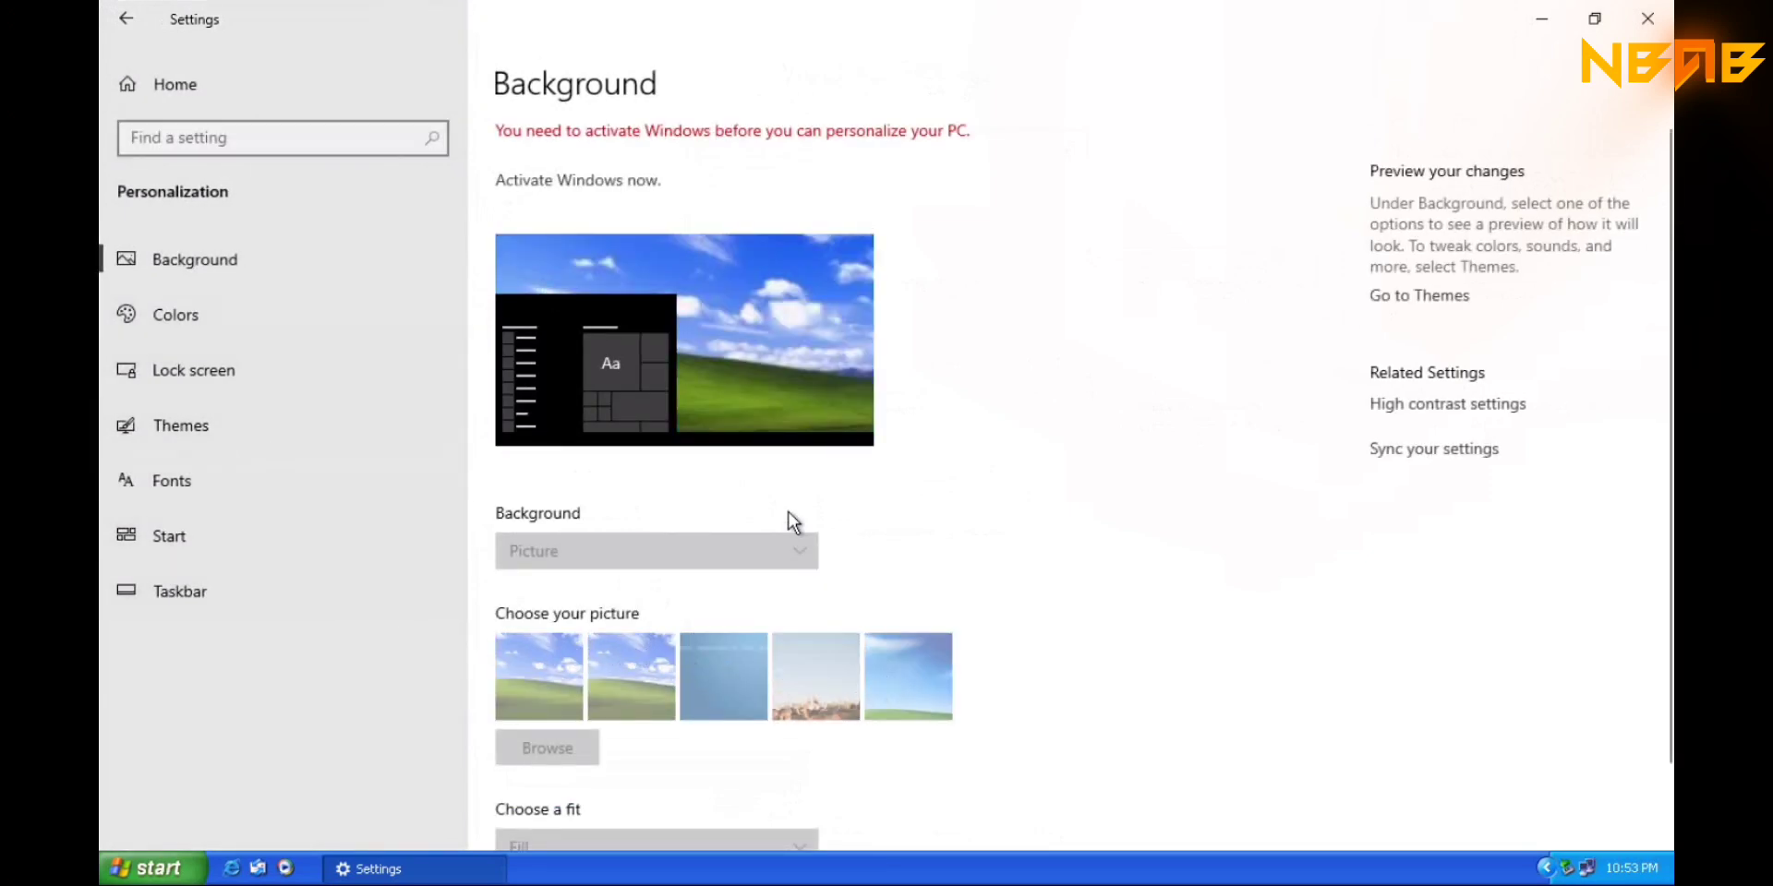
scroll(788, 515, "down", 1)
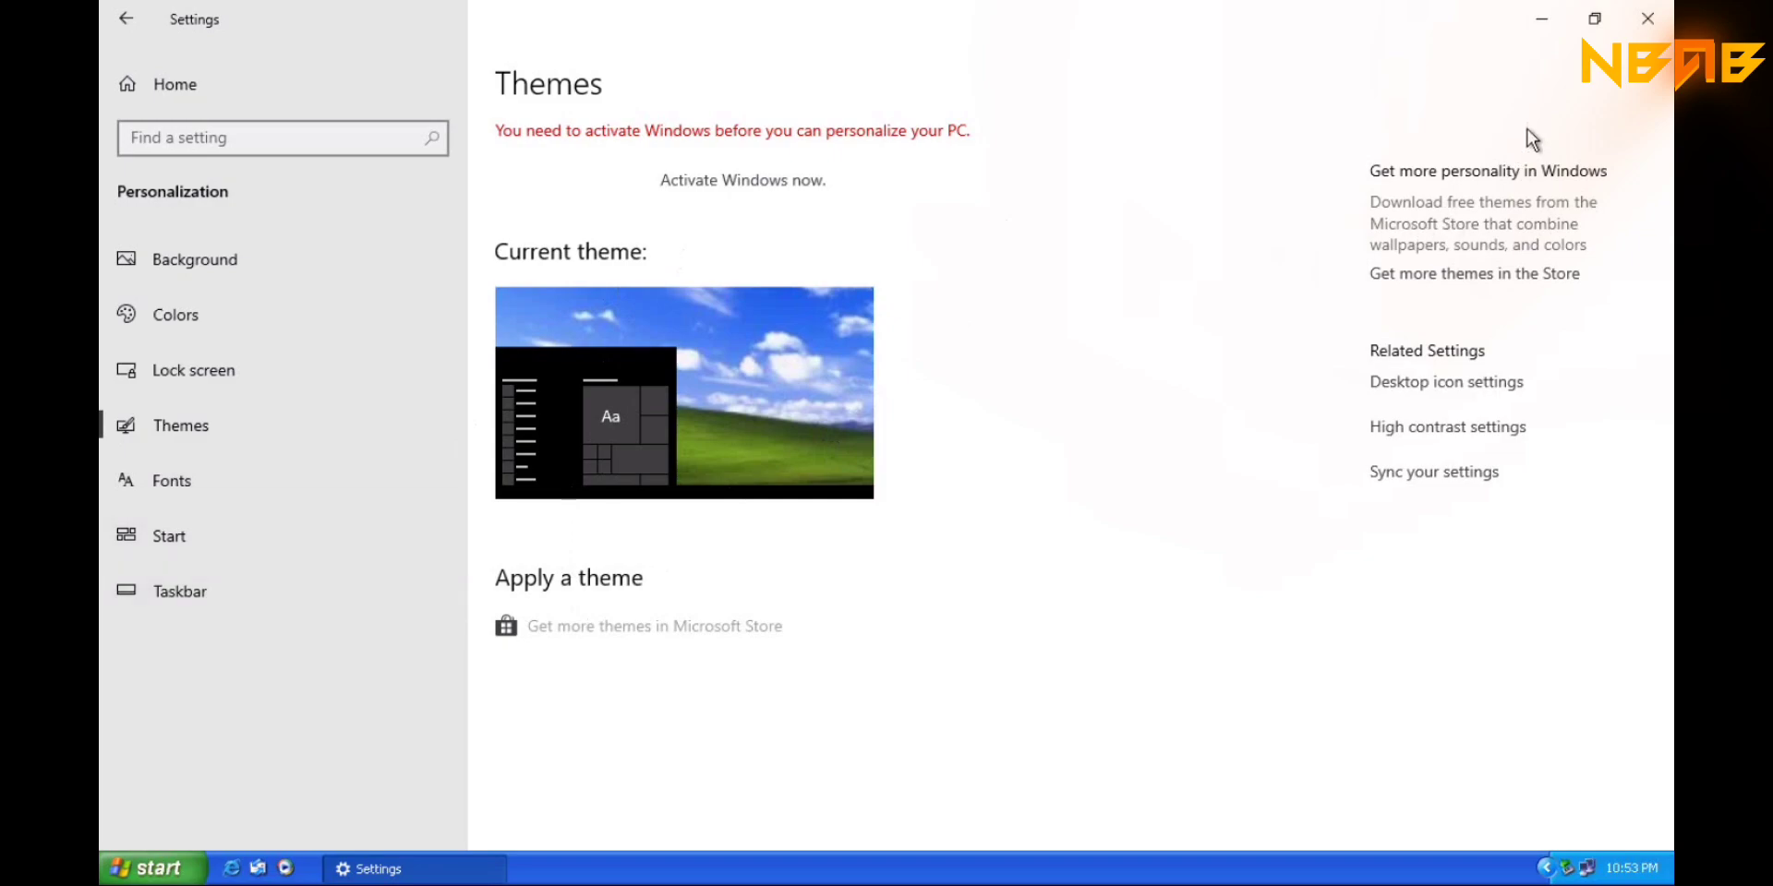
left_click(296, 85)
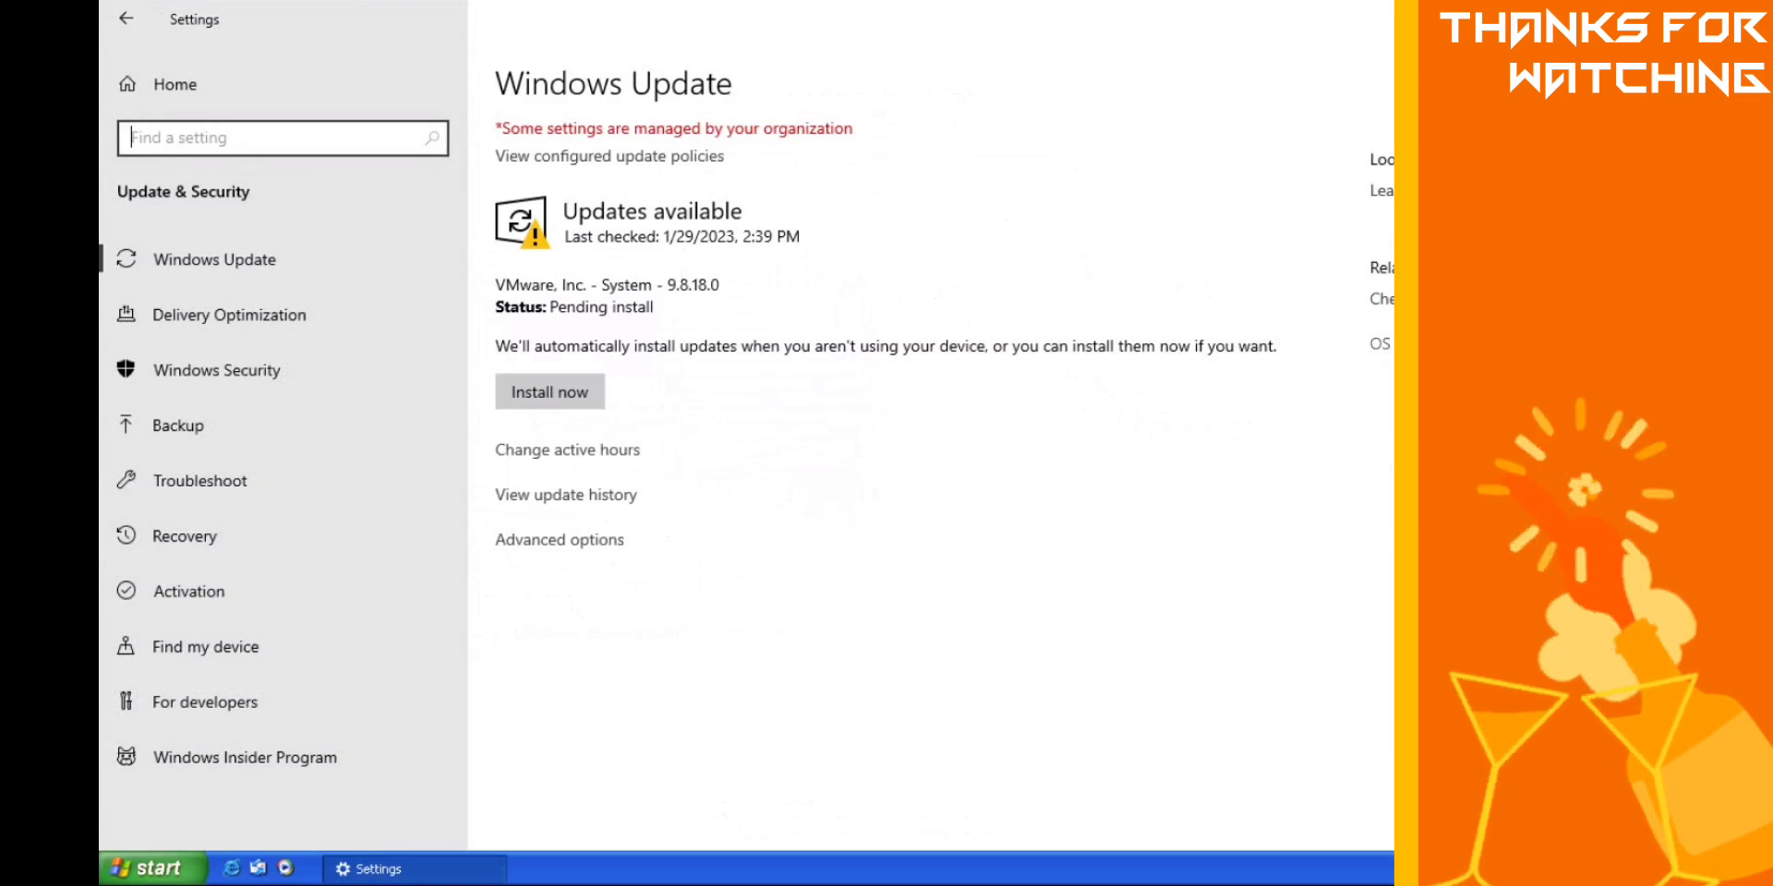
key("alt+F4")
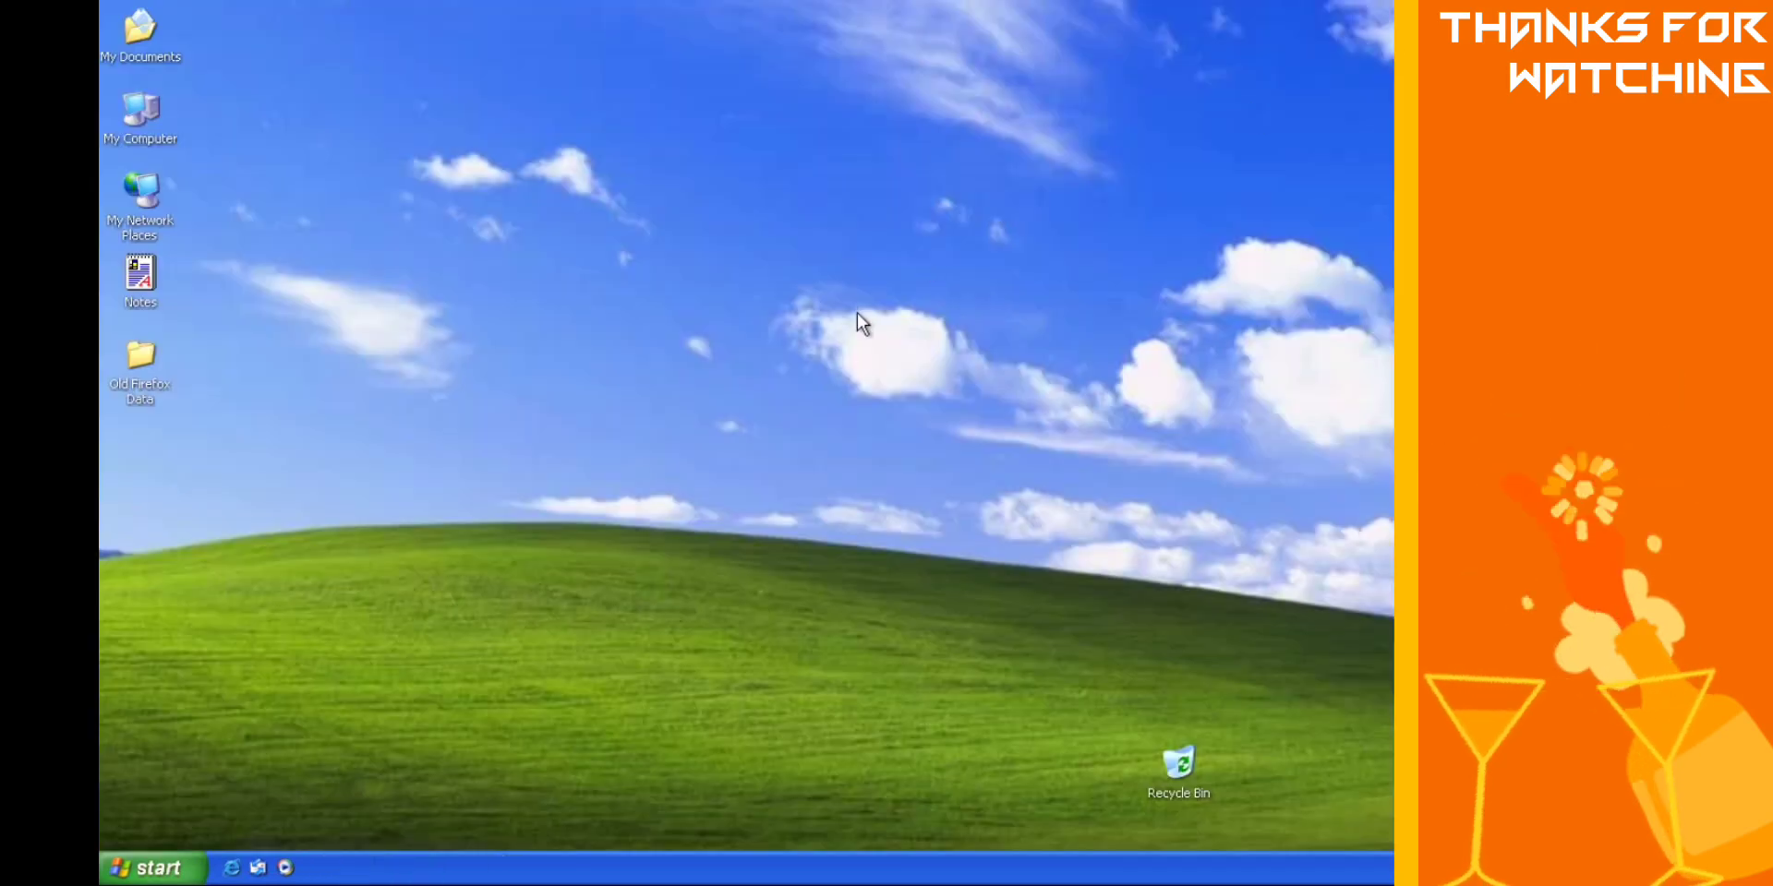
- Shut down the virtual machine's Windows system from the desktop
left_click(115, 880)
left_click(442, 829)
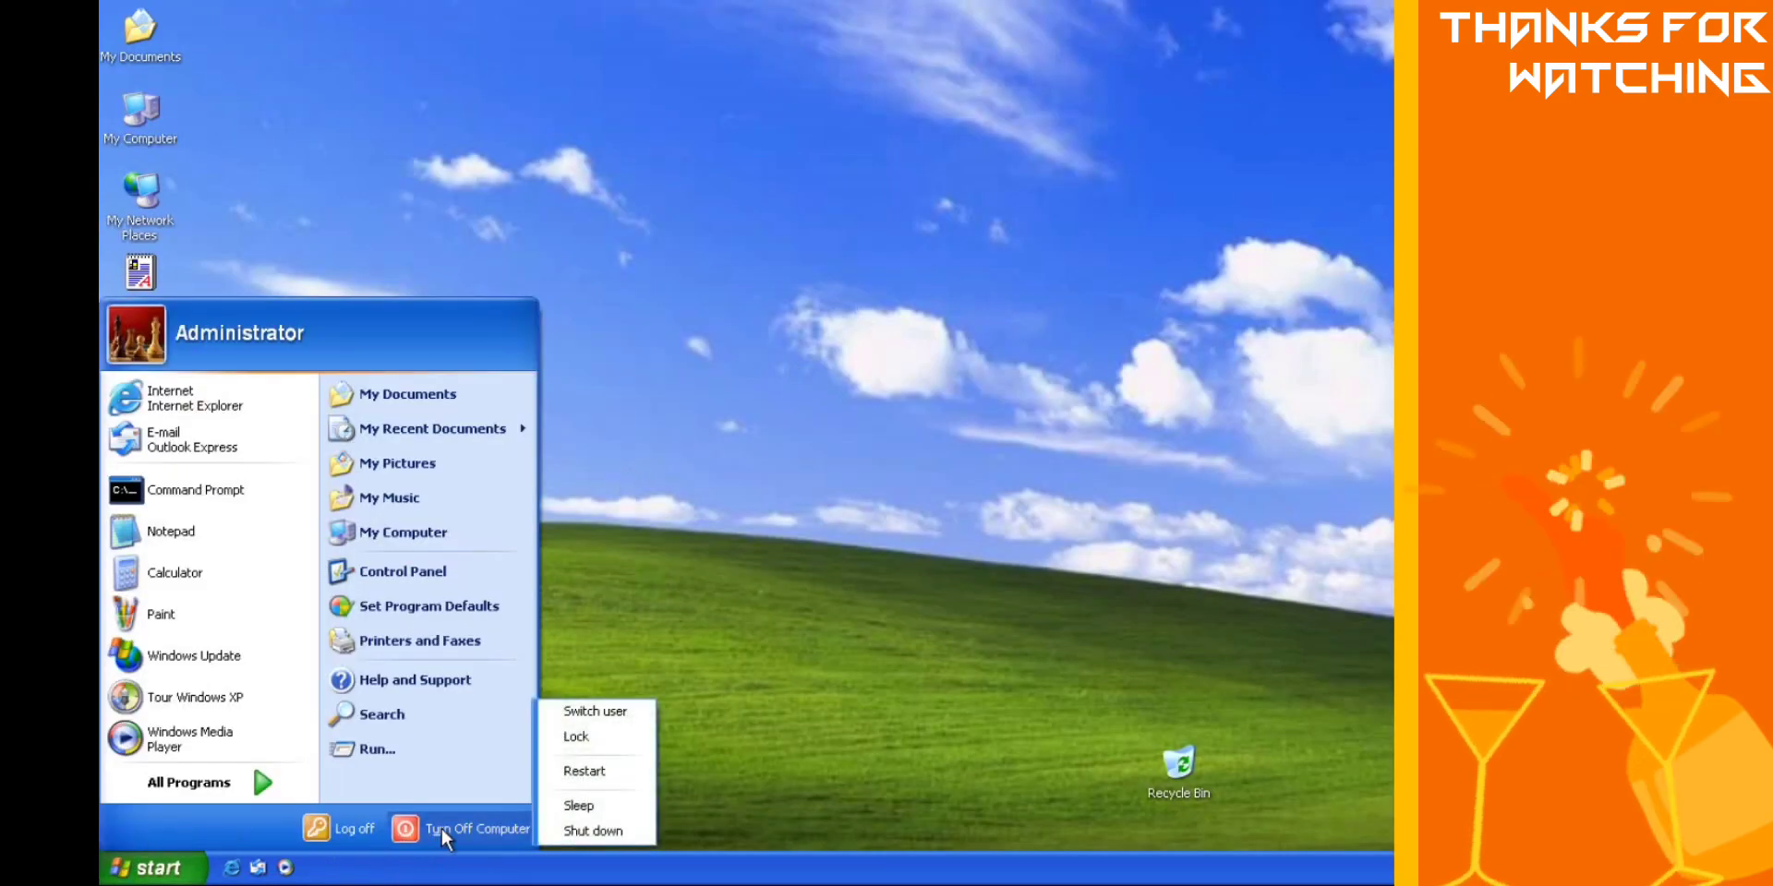
left_click(589, 829)
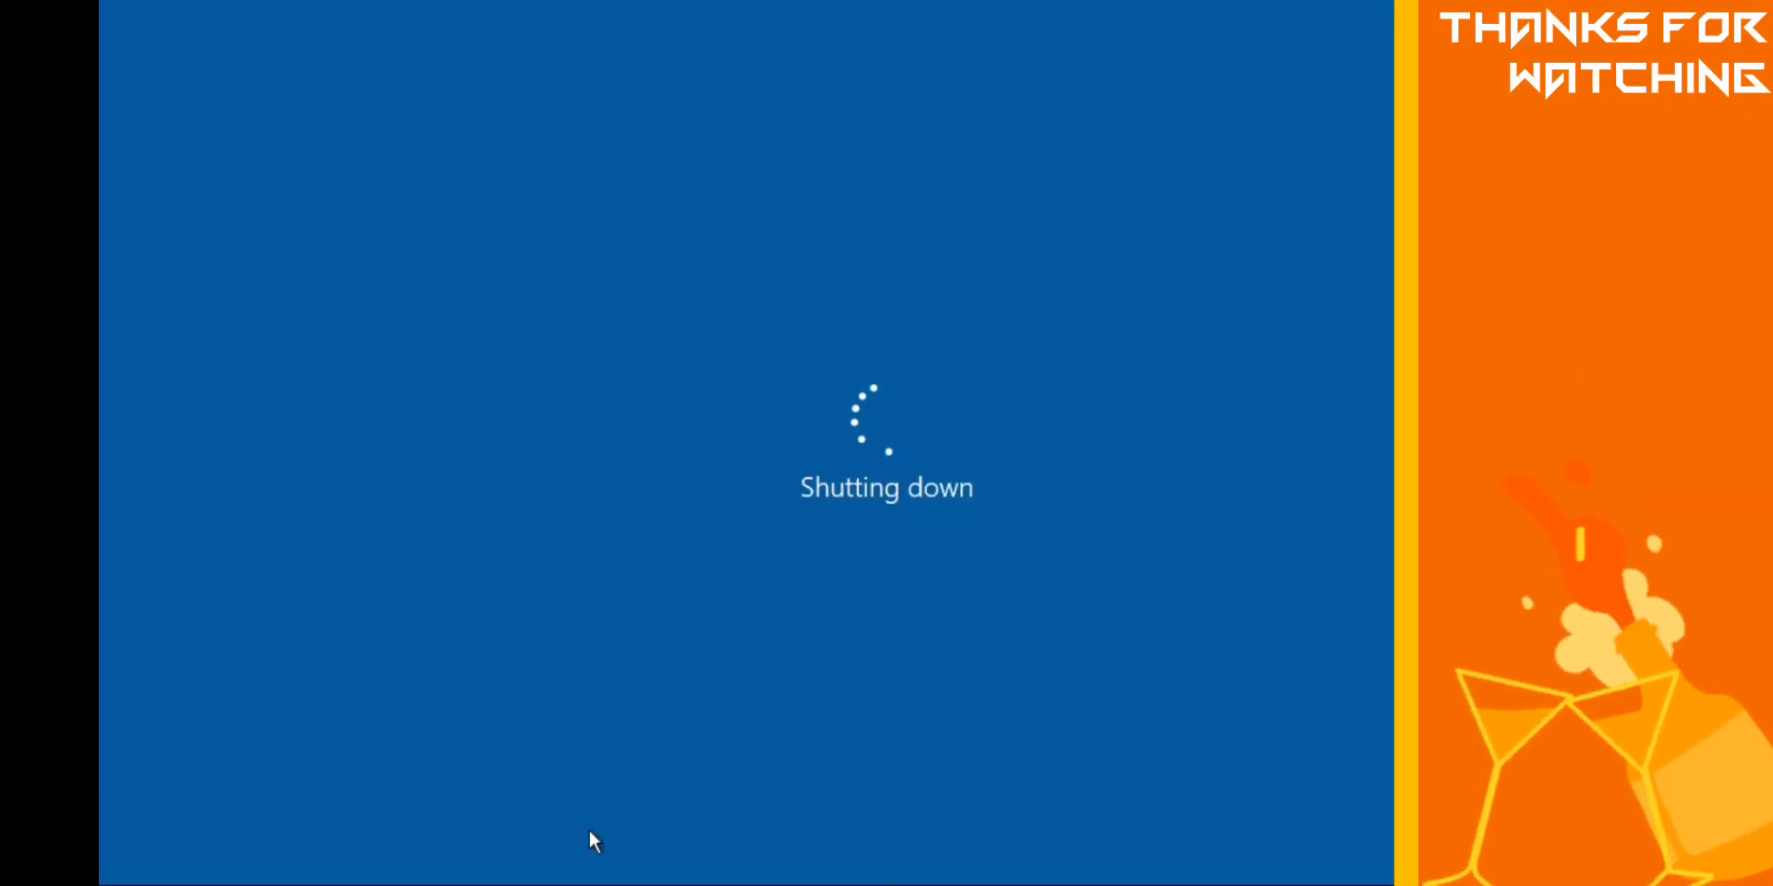